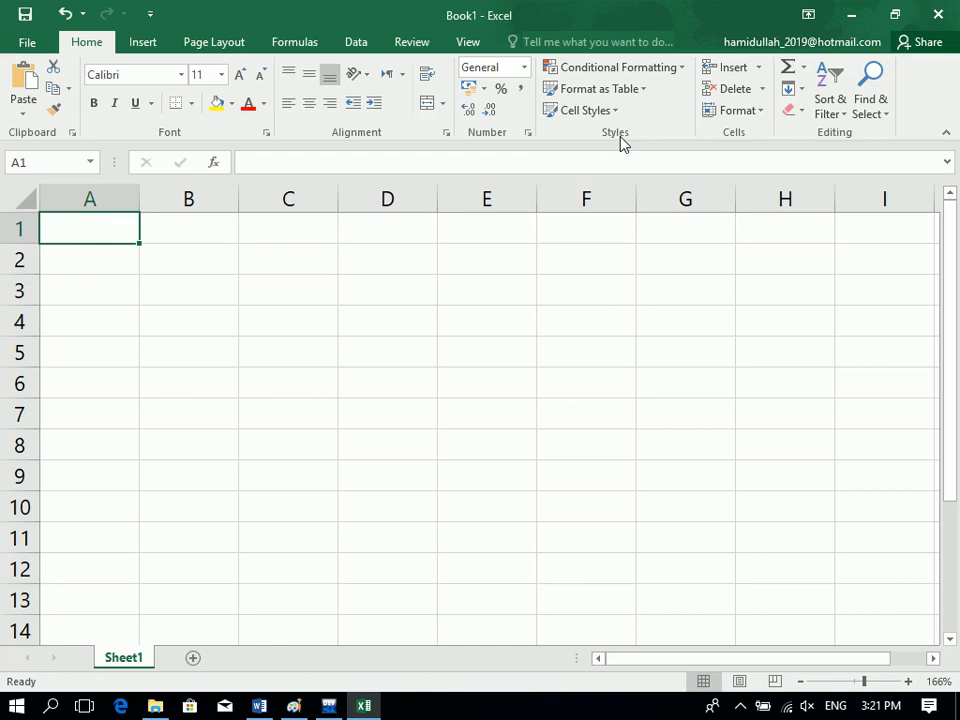
Glance at the conditional formatting options, then select cell D3.
click(608, 75)
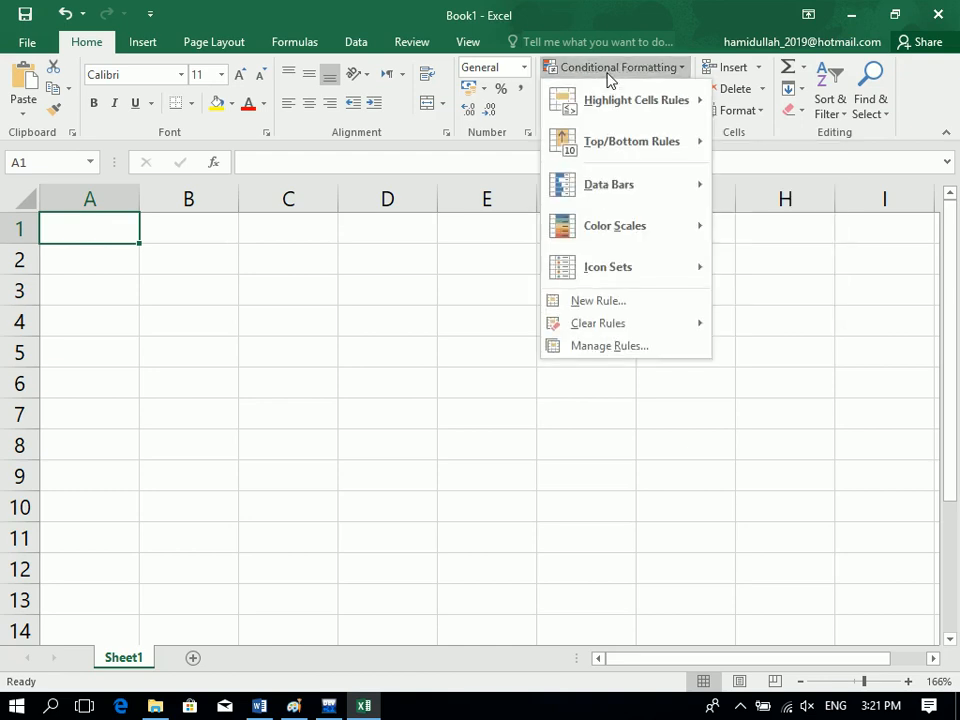
click(390, 285)
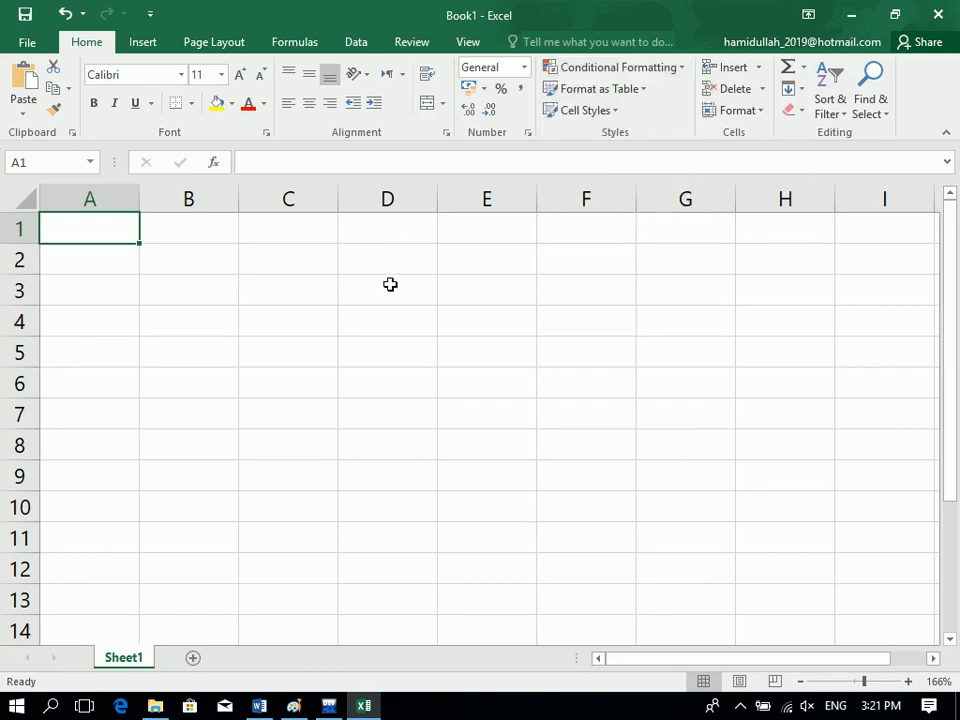
click(390, 285)
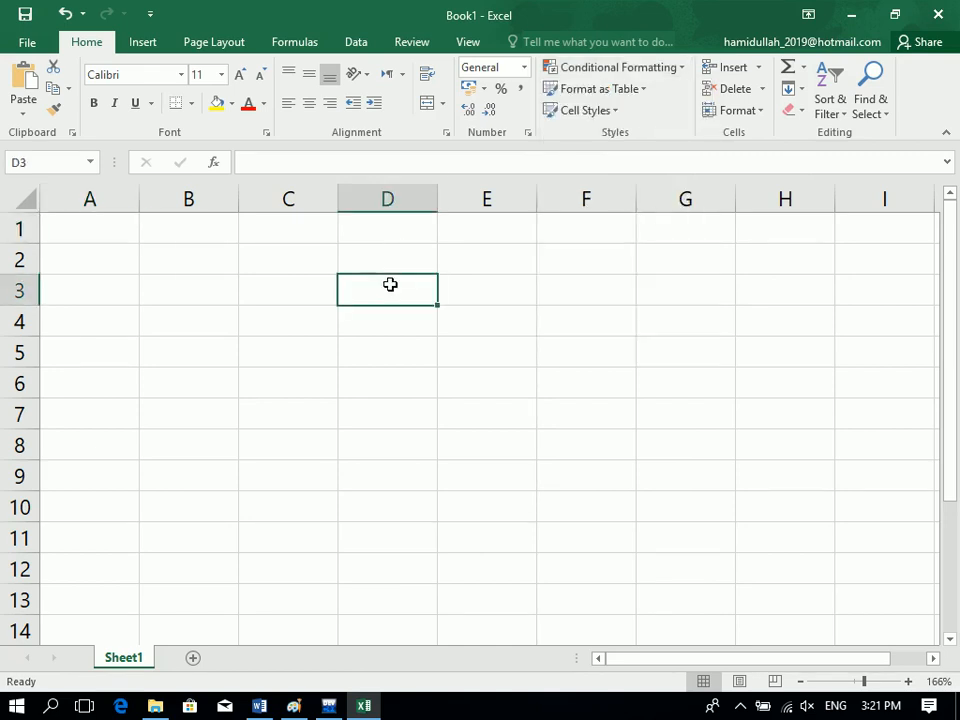
Launch Notepad from the Run prompt and maximize its window.
key(super+r)
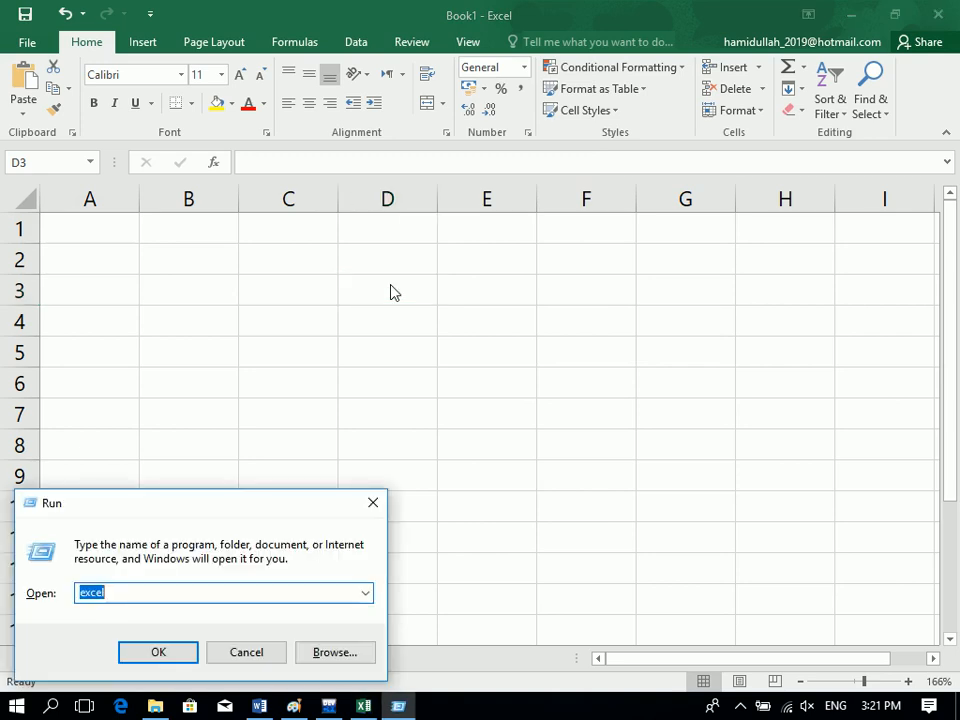
text(notepad)
key(Return)
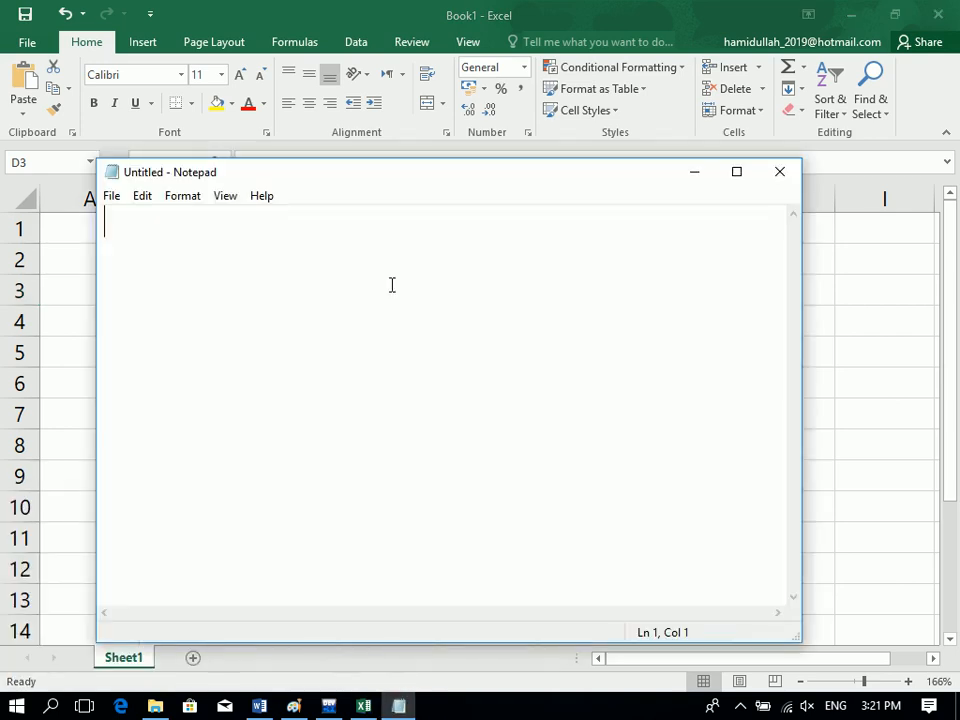
click(730, 182)
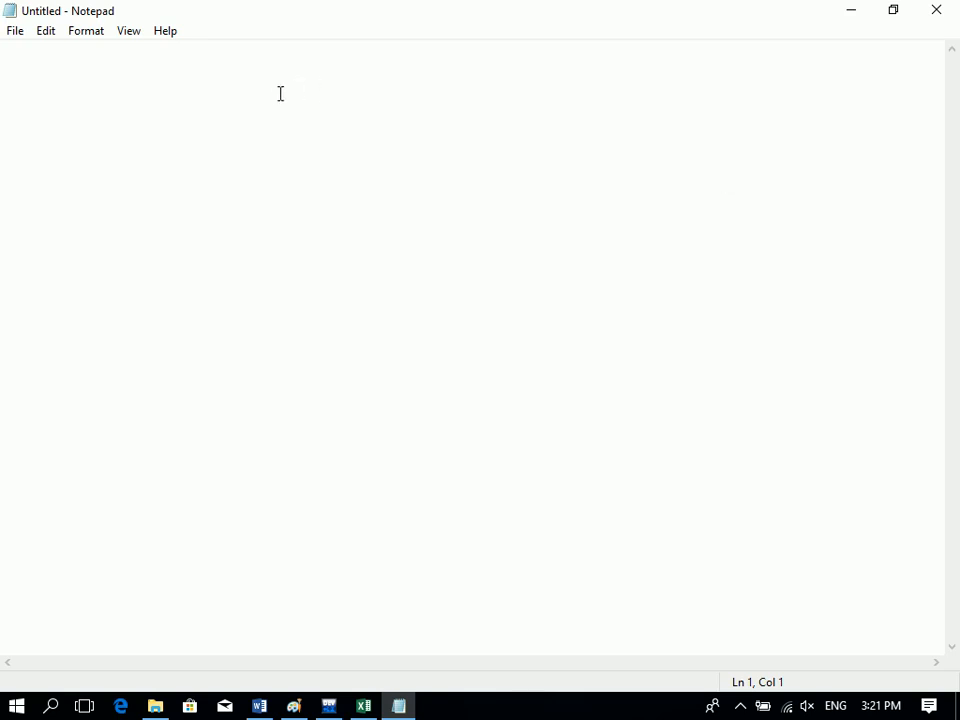
Type the heading 'Conditional Formating' with a dashed line beneath it.
text(Conditional Formating)
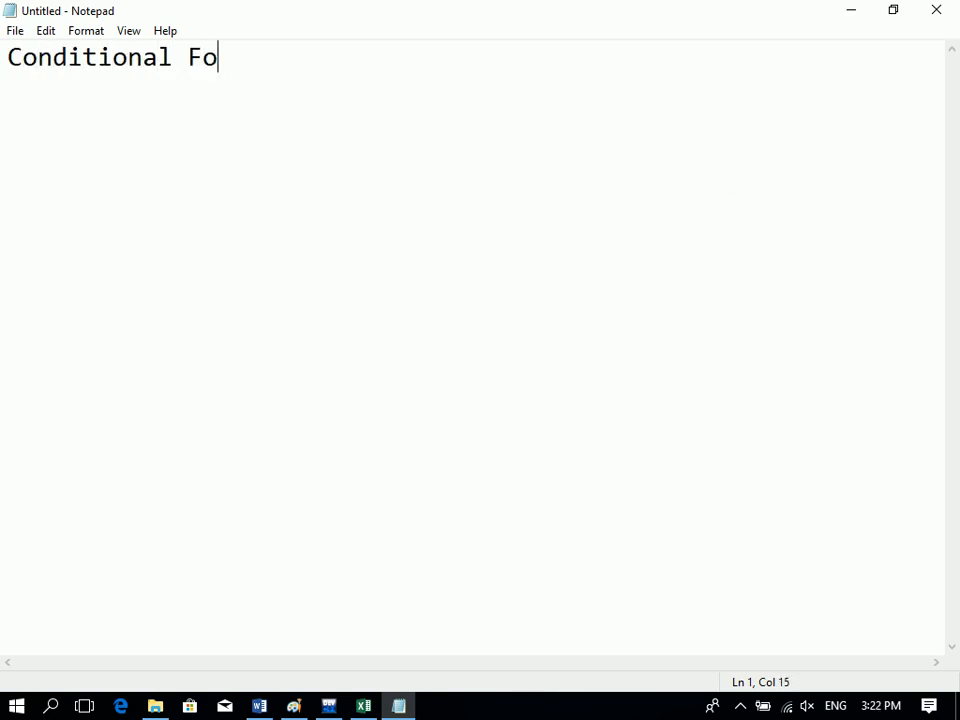
key(Return)
key(Return)
key(BackSpace)
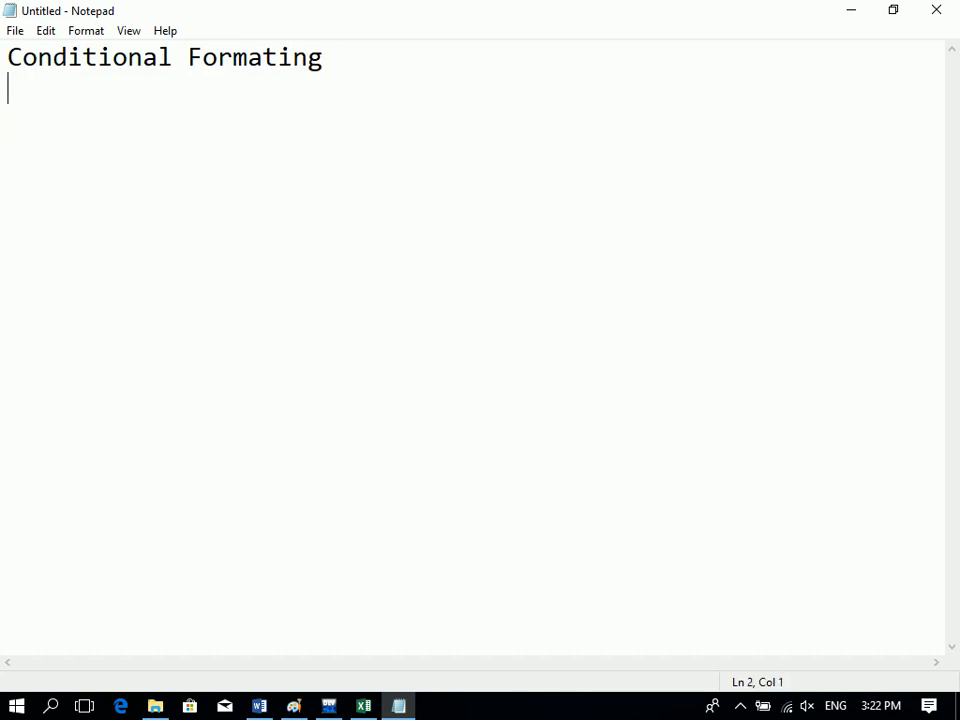
text(---------------------)
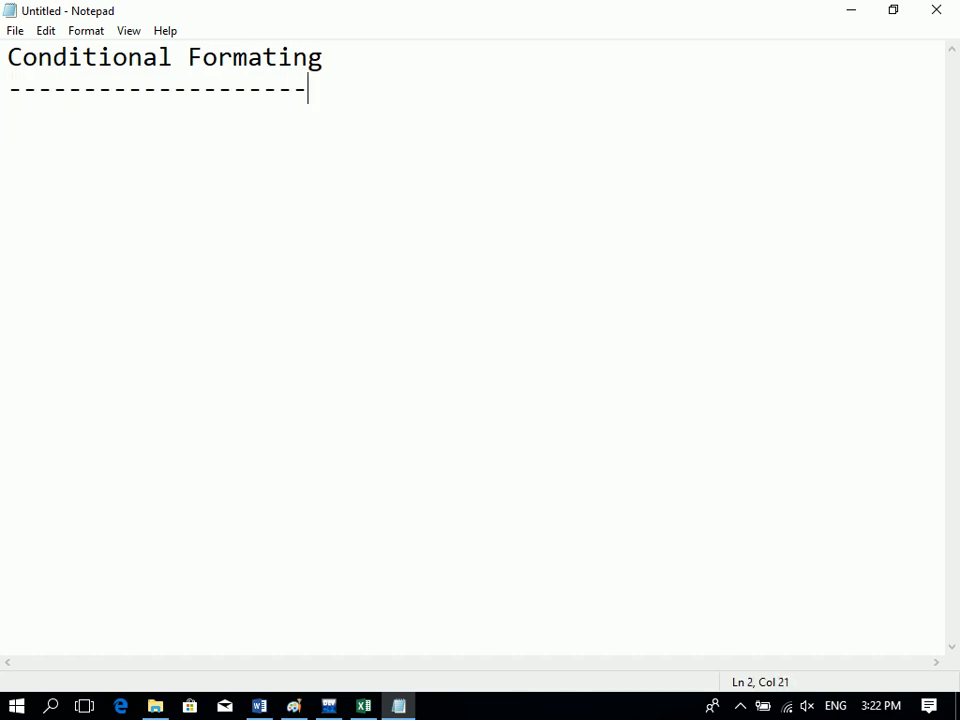
key(Return)
Add 'Conditional or Logical Functions' below, lengthen the dash line, and select the heading.
text(Conditional or Logical Functions)
key(Return)
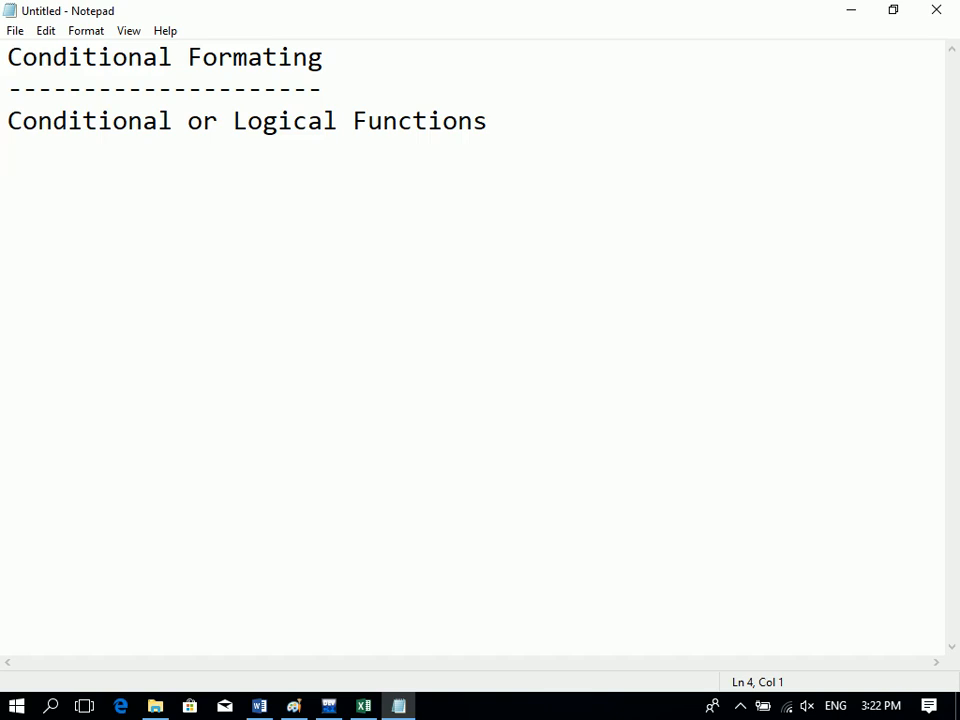
click(321, 87)
text(-----------)
click(8, 152)
drag(338, 60, 4, 51)
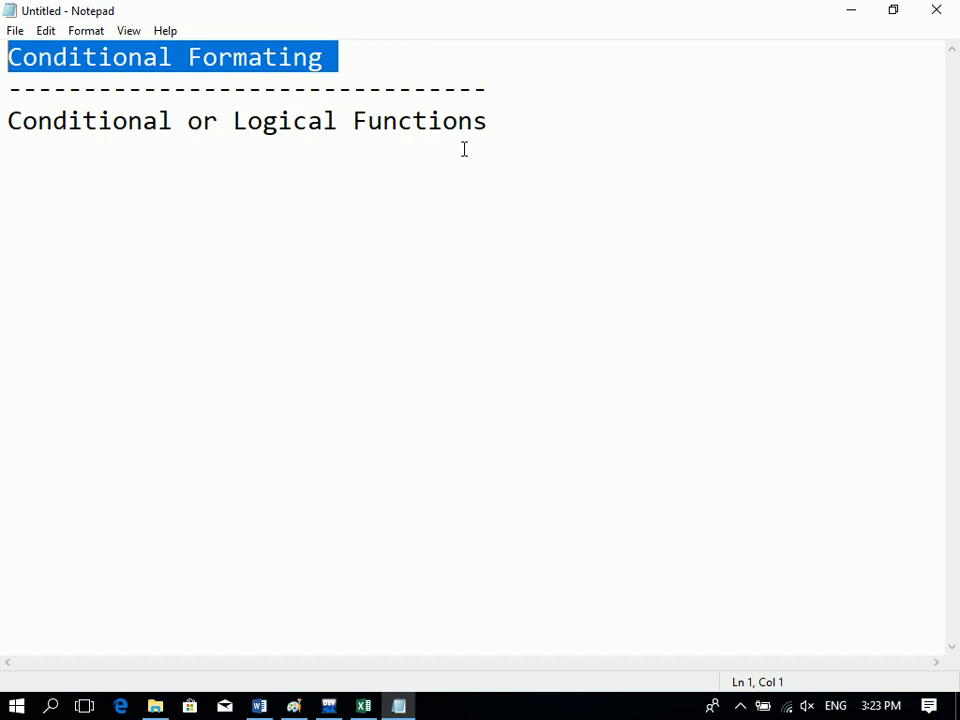
Start a table with tab-separated headers Student, Score and Result.
click(499, 118)
key(Return)
key(Return)
key(Return)
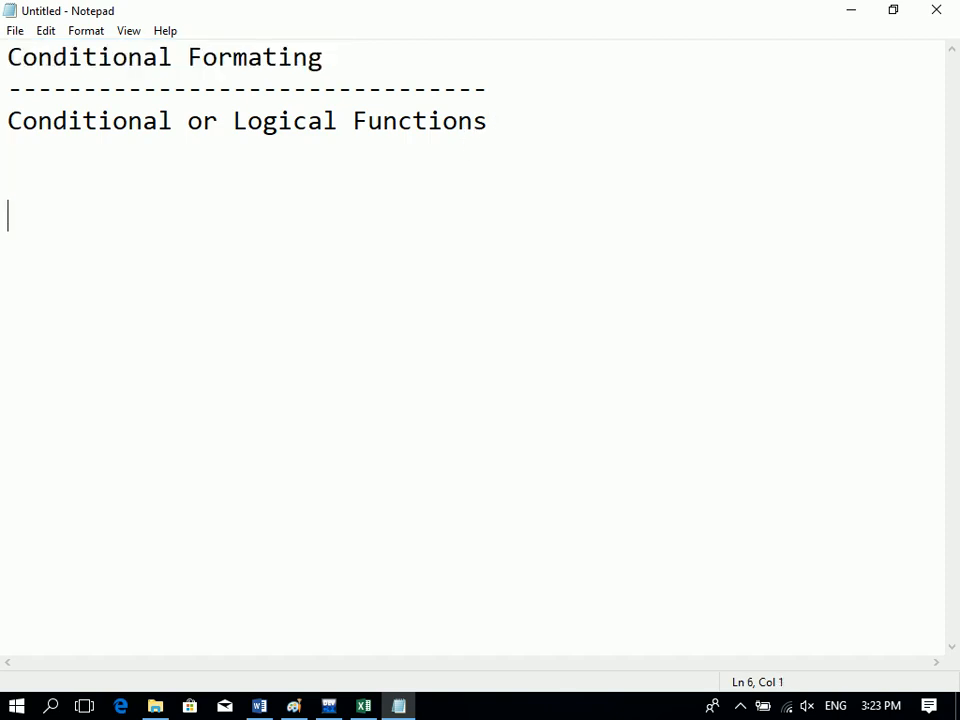
text(Student)
key(Tab)
key(Tab)
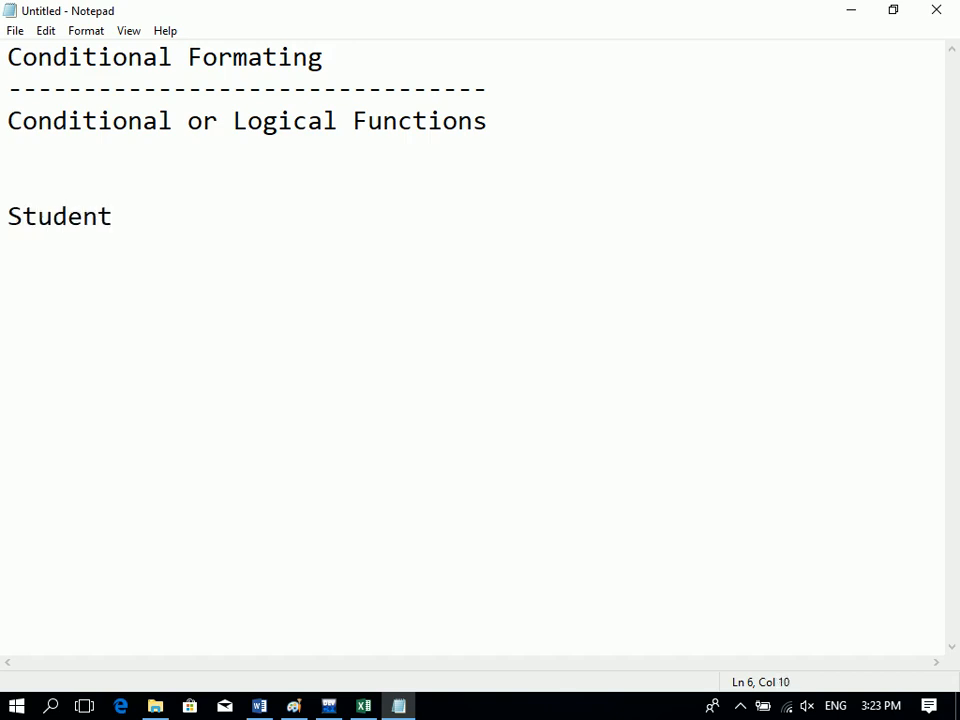
text(Score)
key(Tab)
key(Tab)
text(RTe)
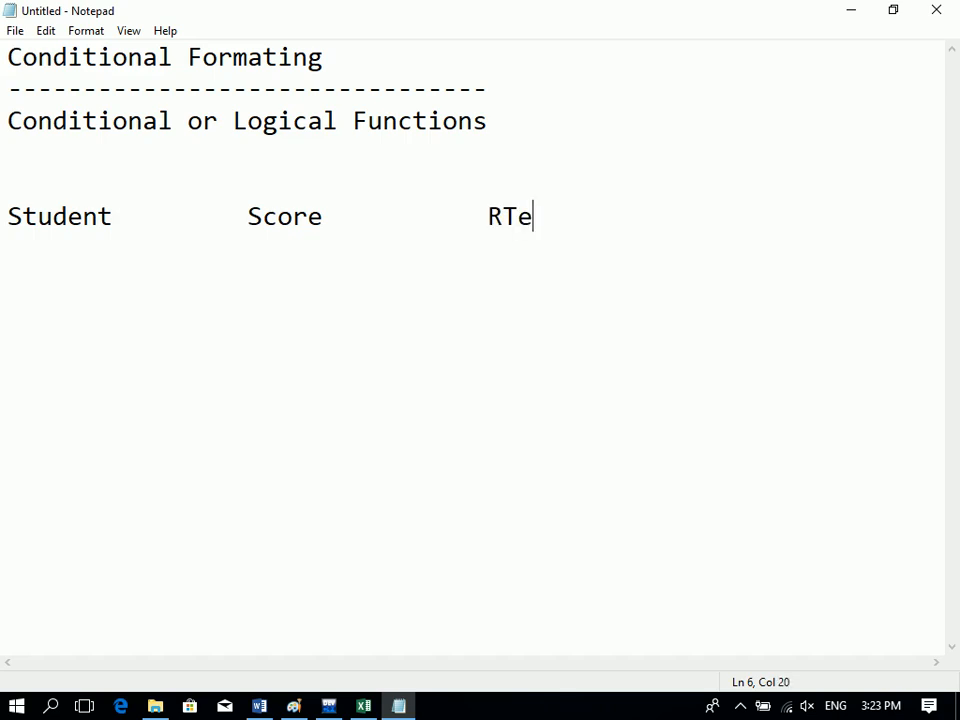
key(BackSpace)
key(BackSpace)
text(eu)
key(BackSpace)
key(BackSpace)
text(sult)
key(BackSpace)
key(BackSpace)
key(BackSpace)
key(BackSpace)
text(esult)
key(Return)
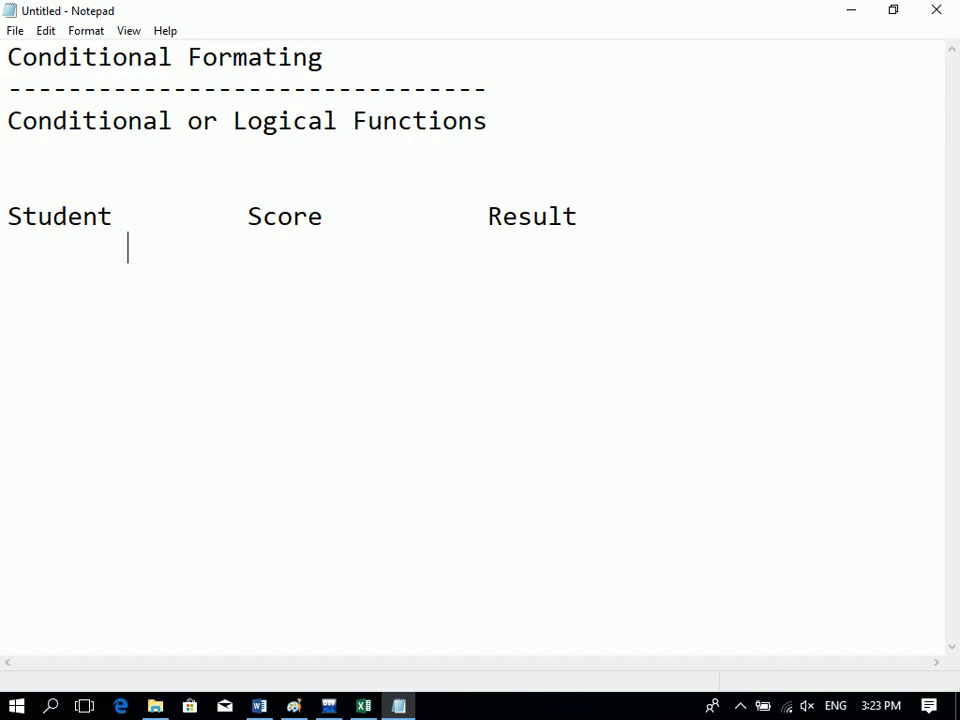
Add a row with a student name, score >90 and result 'Passed (Function)'.
text(Ahmad)
key(Tab)
key(Tab)
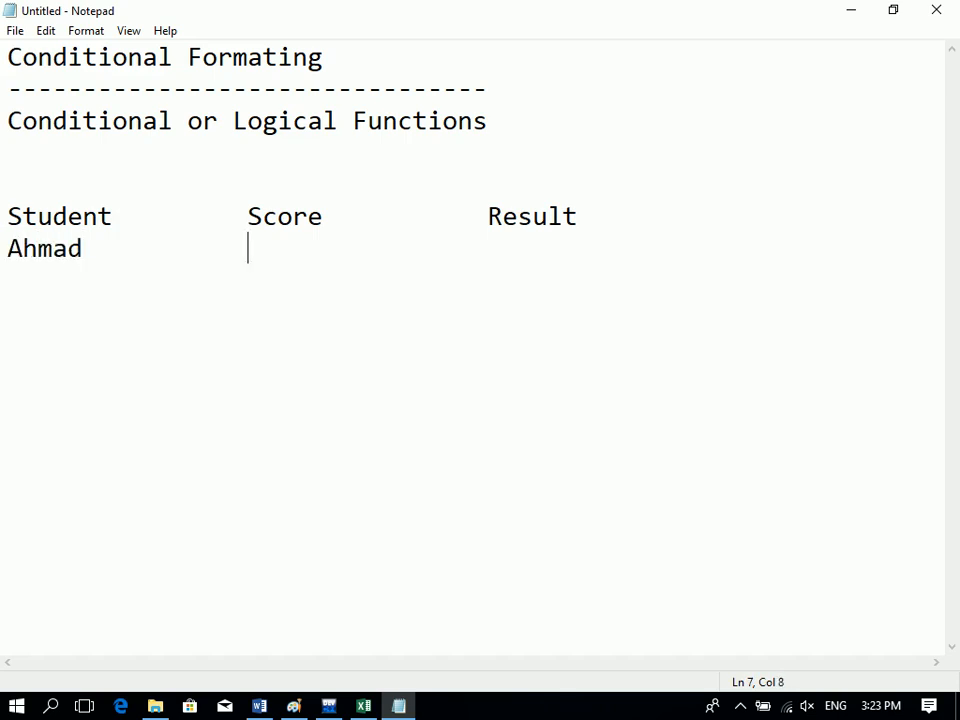
text(>)
key(BackSpace)
text(90>)
key(Tab)
key(BackSpace)
key(BackSpace)
key(BackSpace)
key(BackSpace)
text(>90)
key(Tab)
key(Tab)
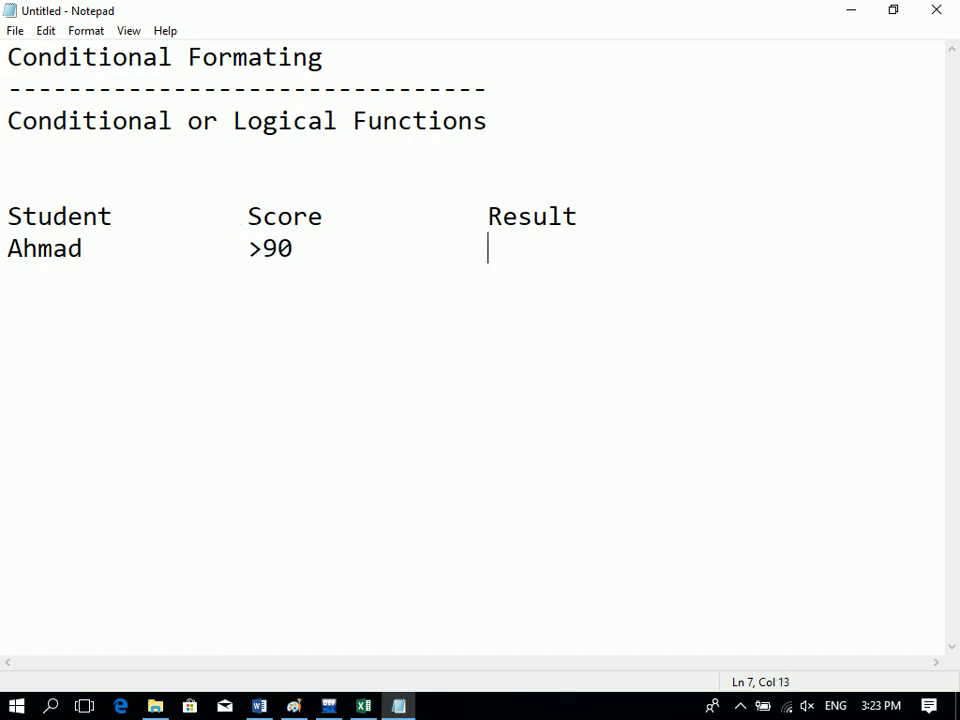
text(Passwed)
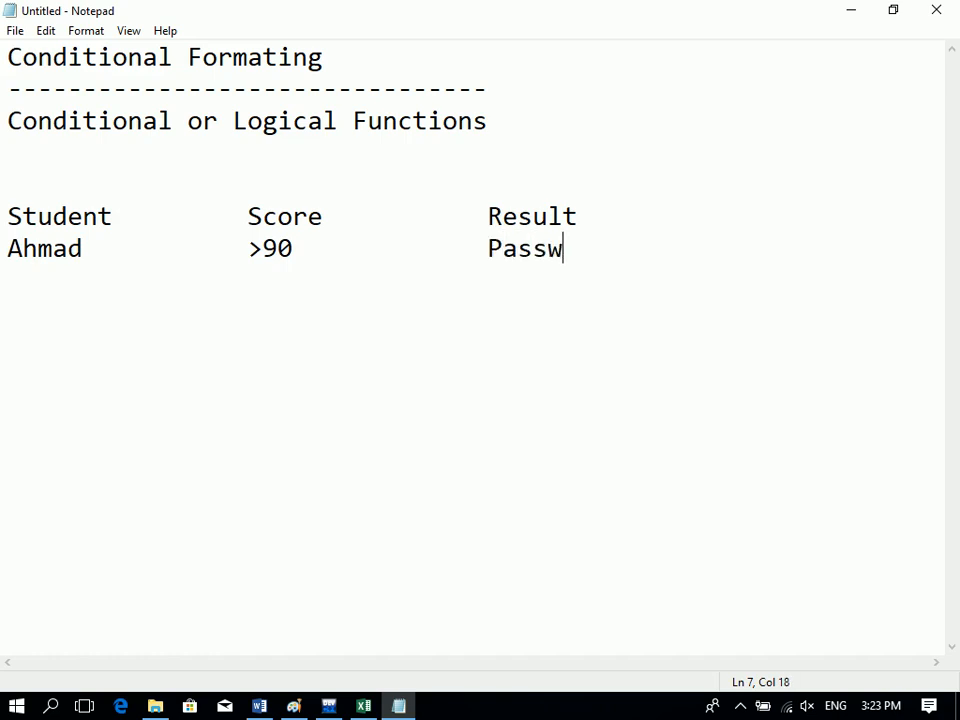
key(BackSpace)
key(BackSpace)
key(BackSpace)
text(ed ()
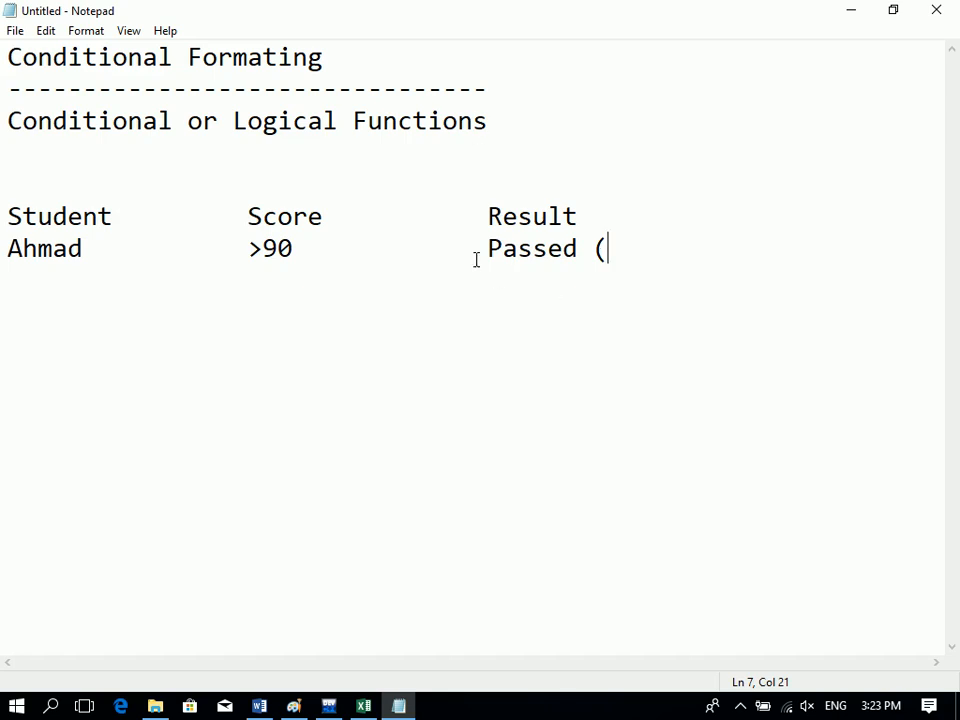
drag(476, 259, 583, 259)
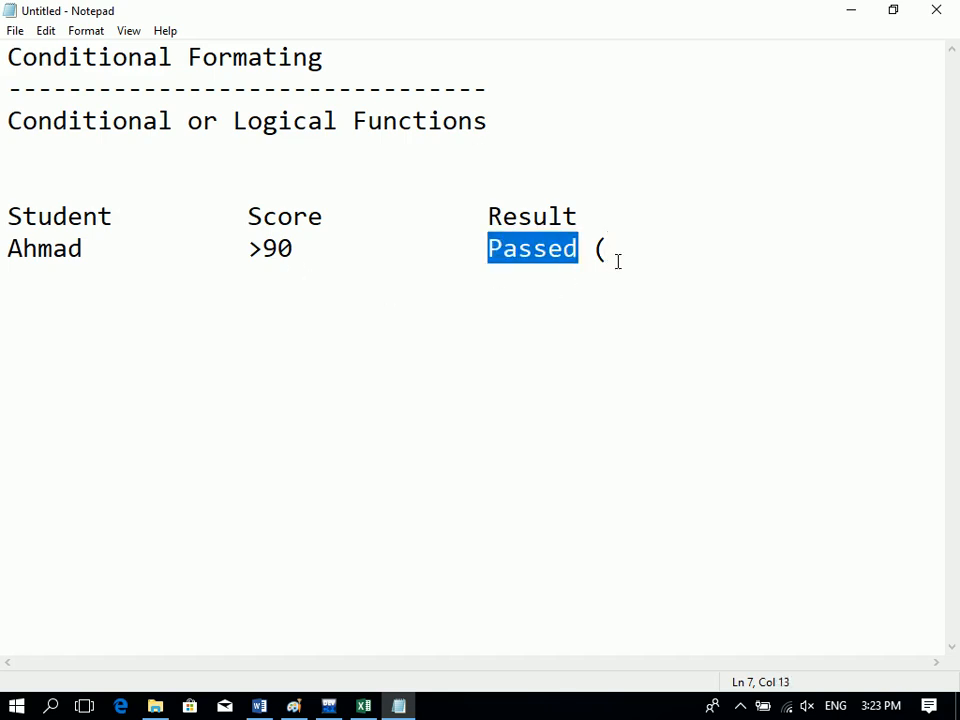
click(617, 261)
text(Function))
key(Return)
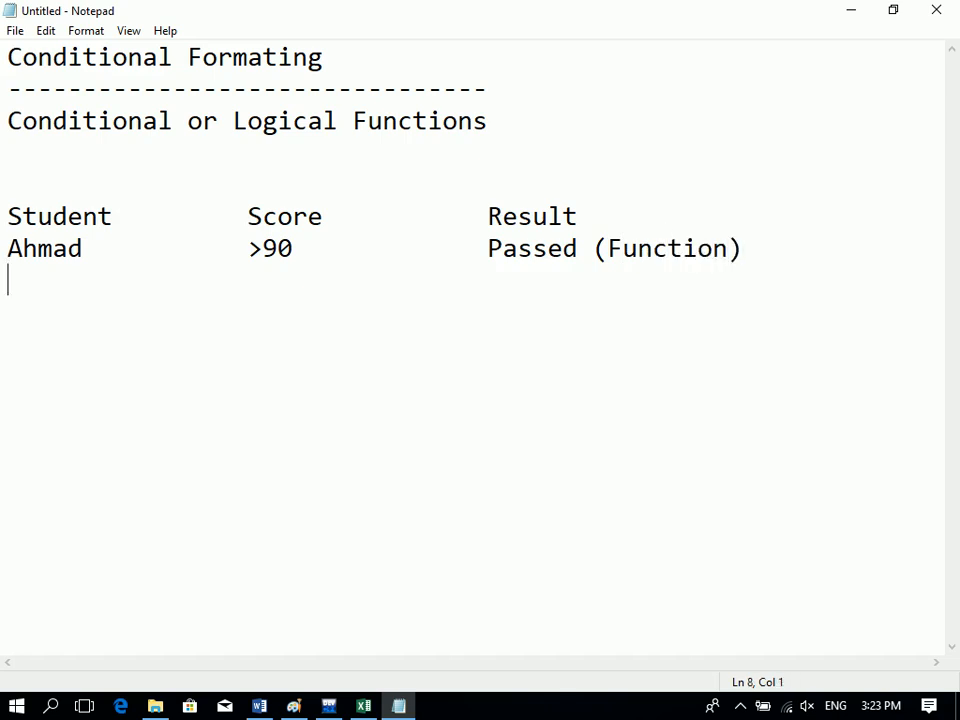
Add a second row with the same student, >90 and 'green (Format)', then select the heading.
text(Ahmad)
key(Tab)
key(Tab)
text(>90)
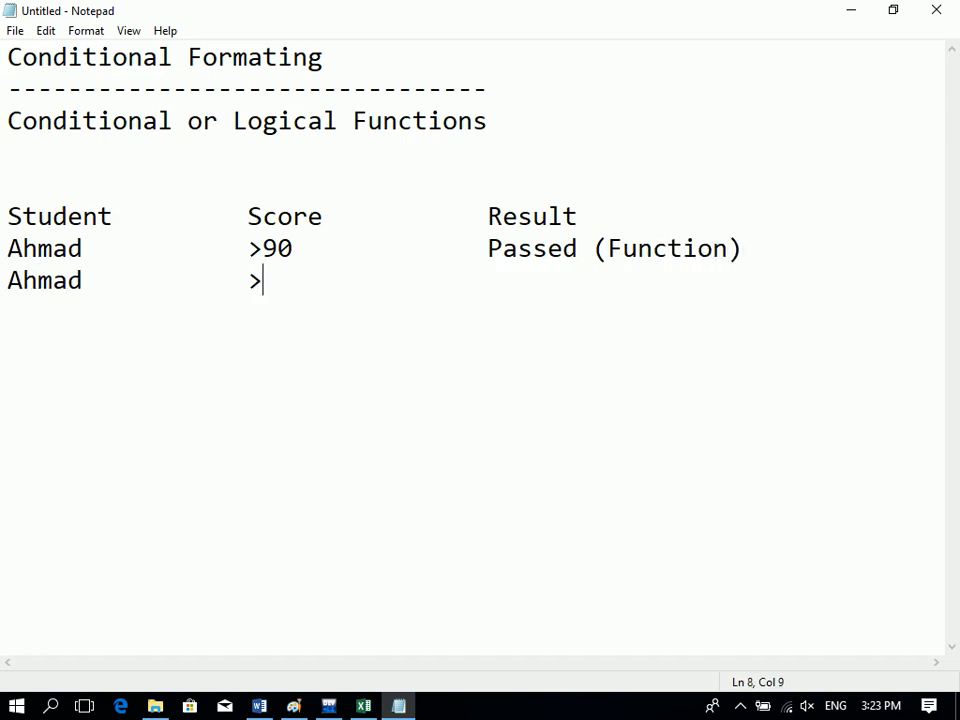
key(Tab)
key(Tab)
text(BLUE)
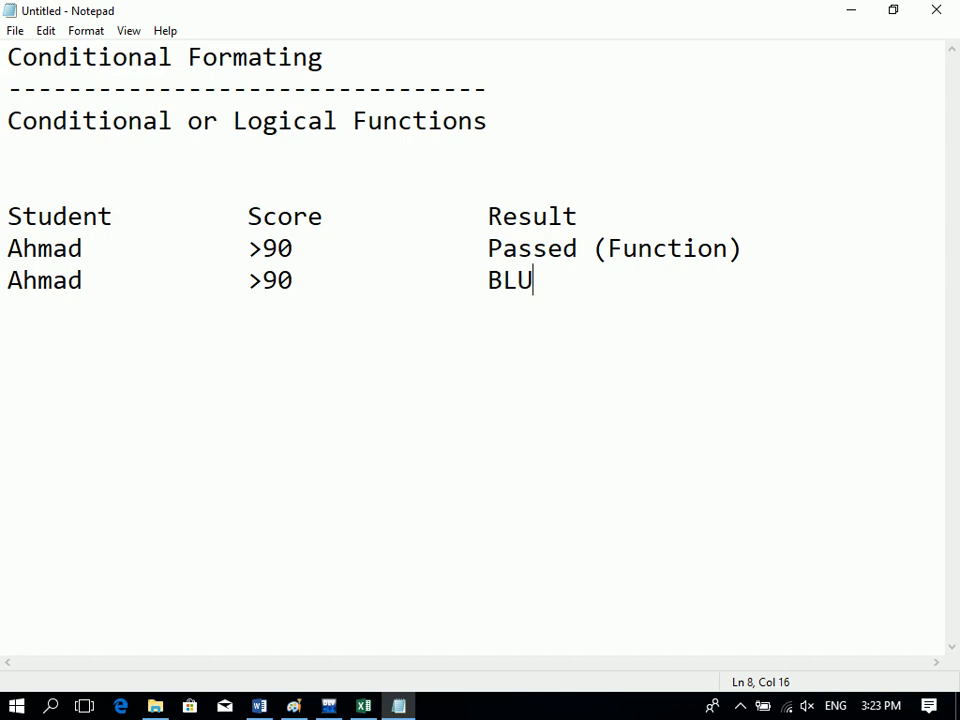
key(BackSpace)
key(BackSpace)
key(BackSpace)
key(BackSpace)
text(green)
key(Tab)
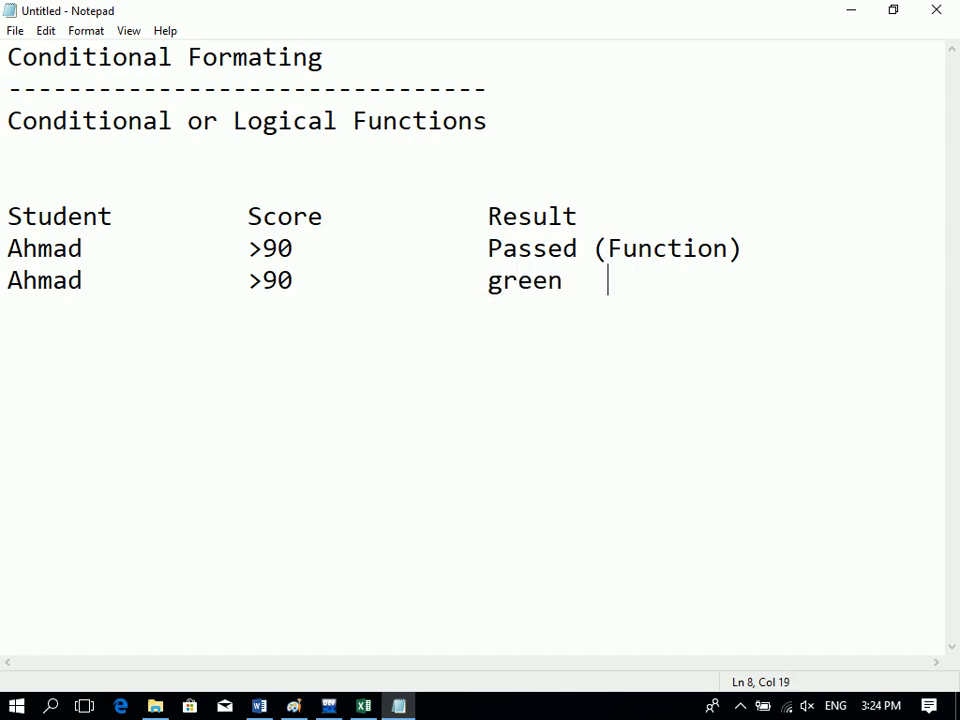
text((Format))
key(Return)
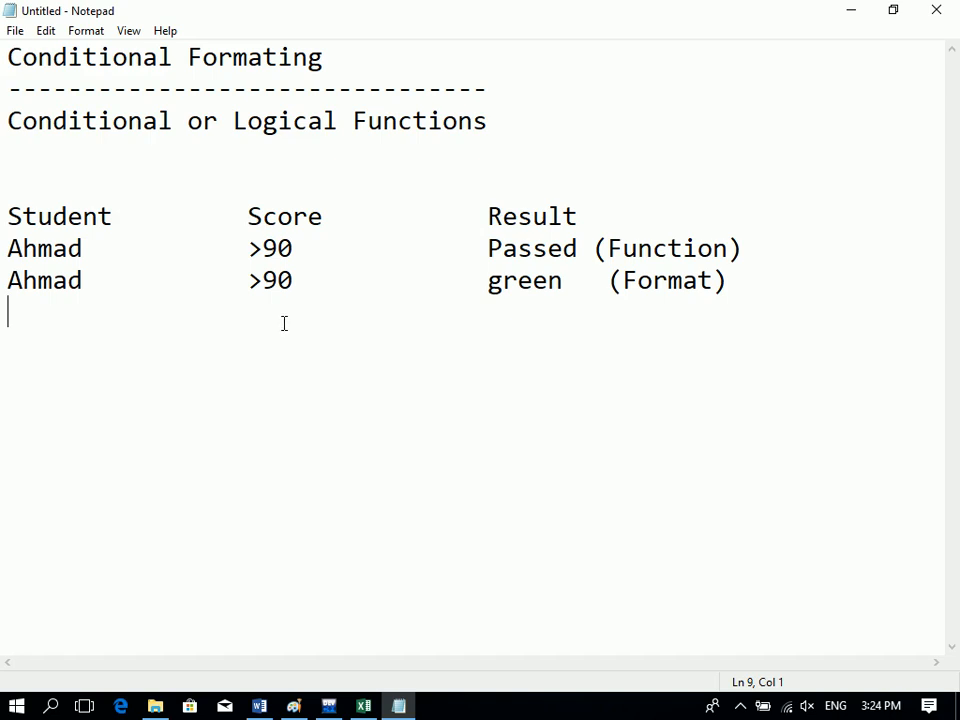
drag(334, 79, 4, 58)
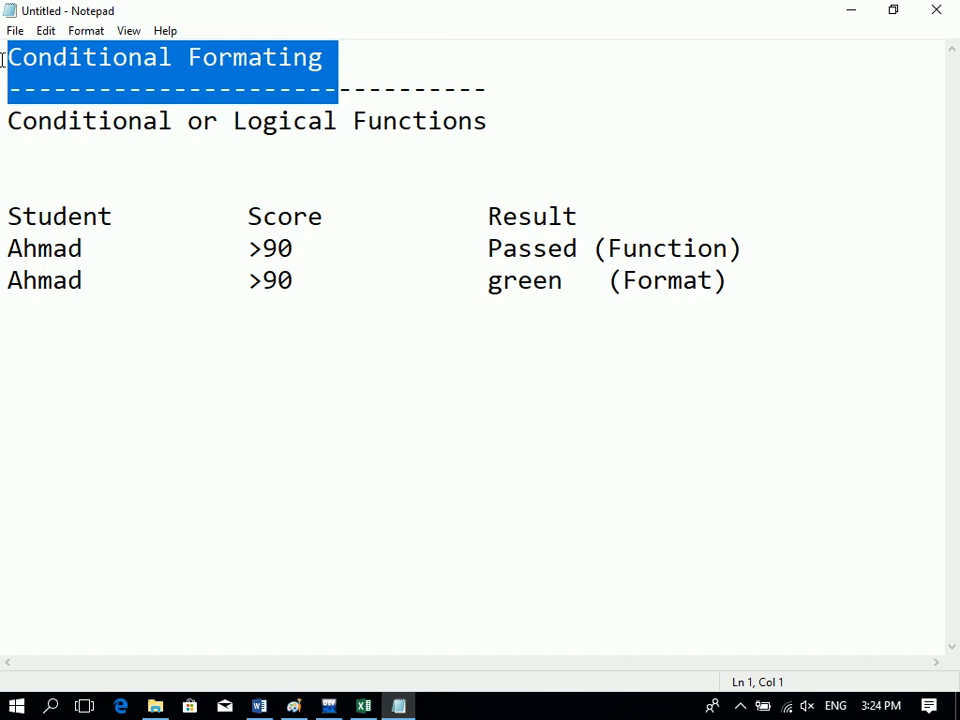
click(370, 707)
click(62, 226)
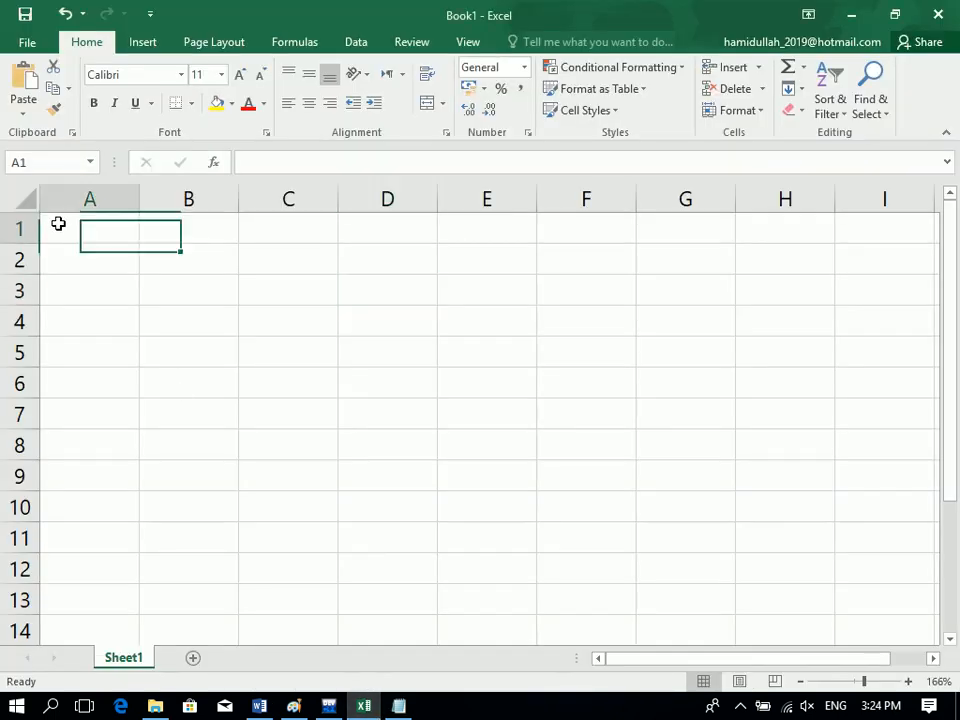
click(609, 70)
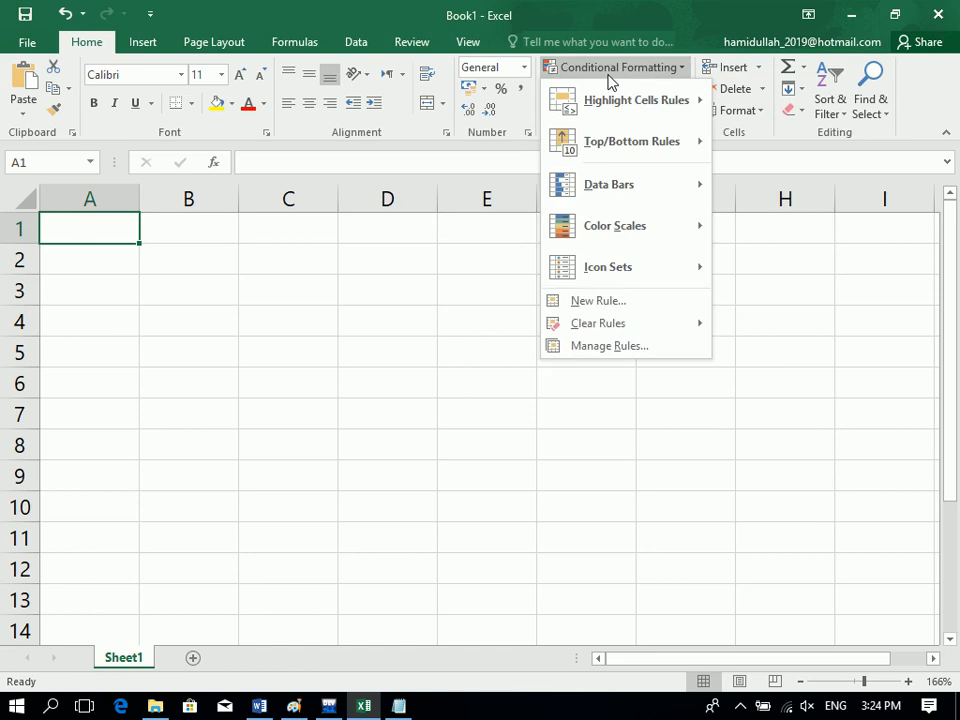
mouse_move(670, 108)
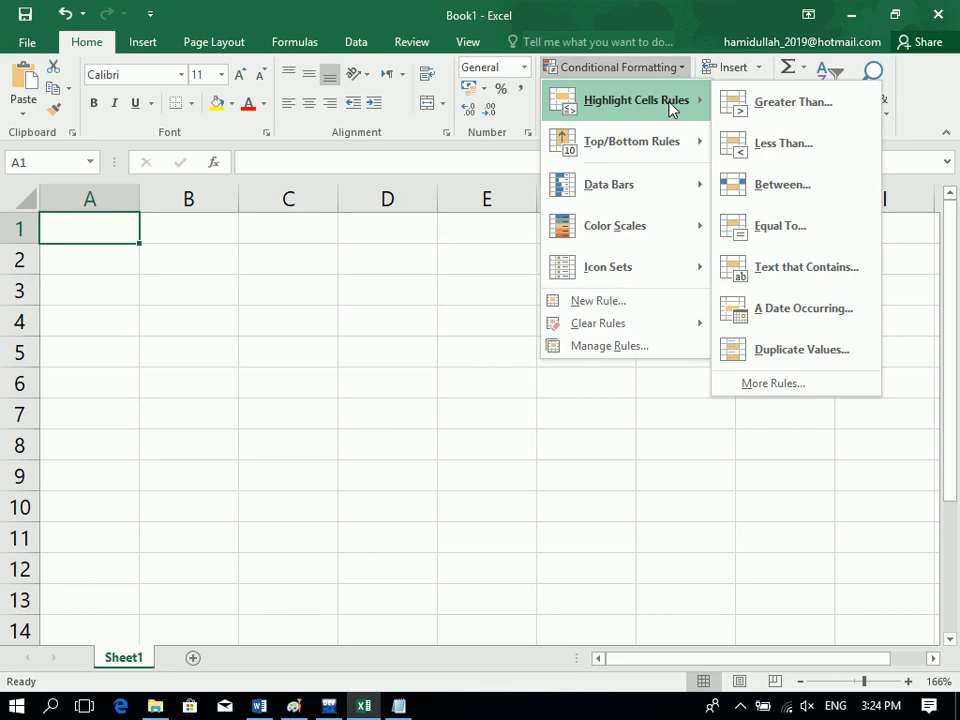
mouse_move(671, 142)
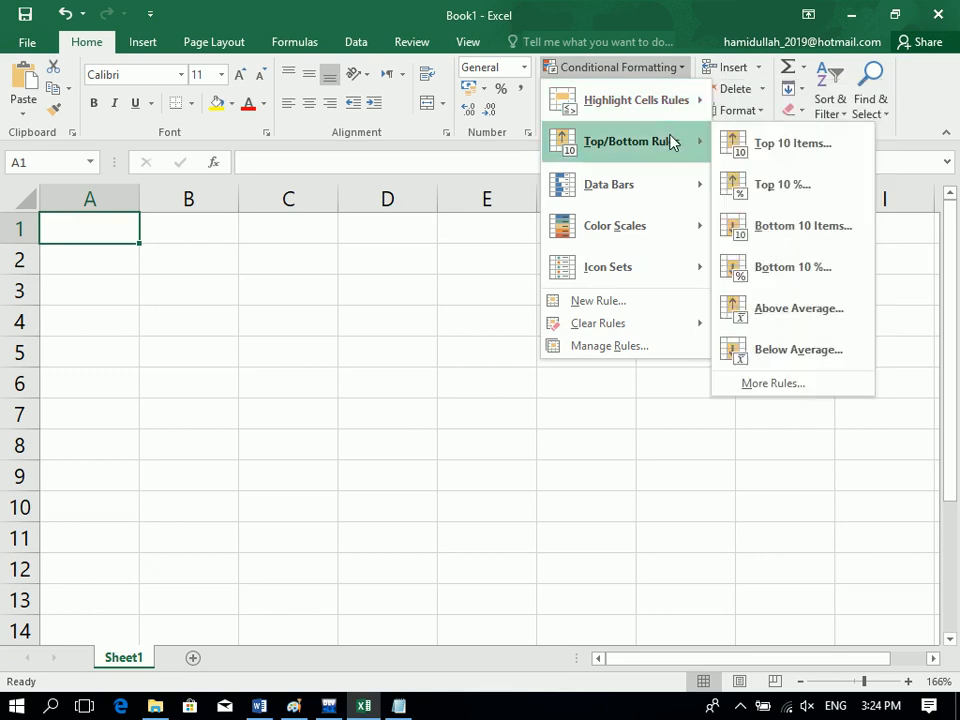
mouse_move(672, 187)
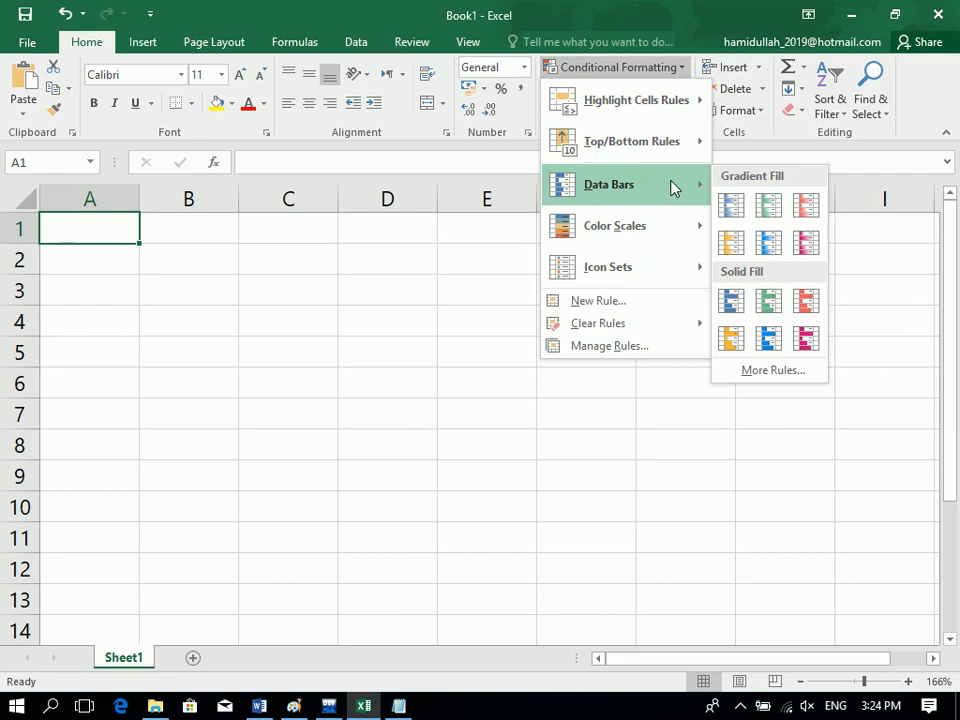
mouse_move(671, 224)
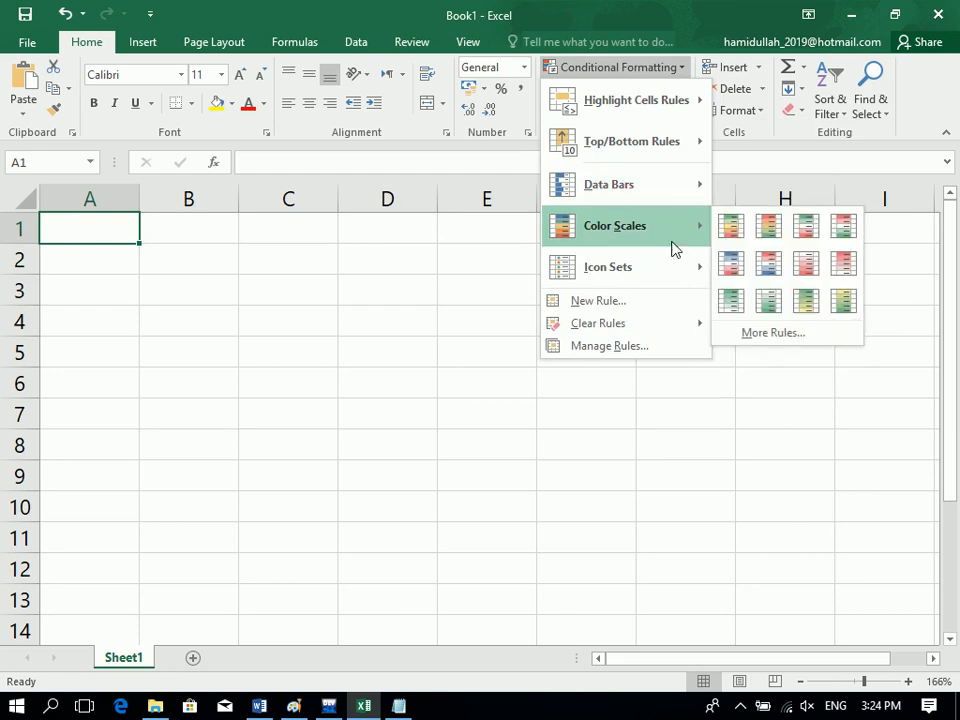
mouse_move(673, 271)
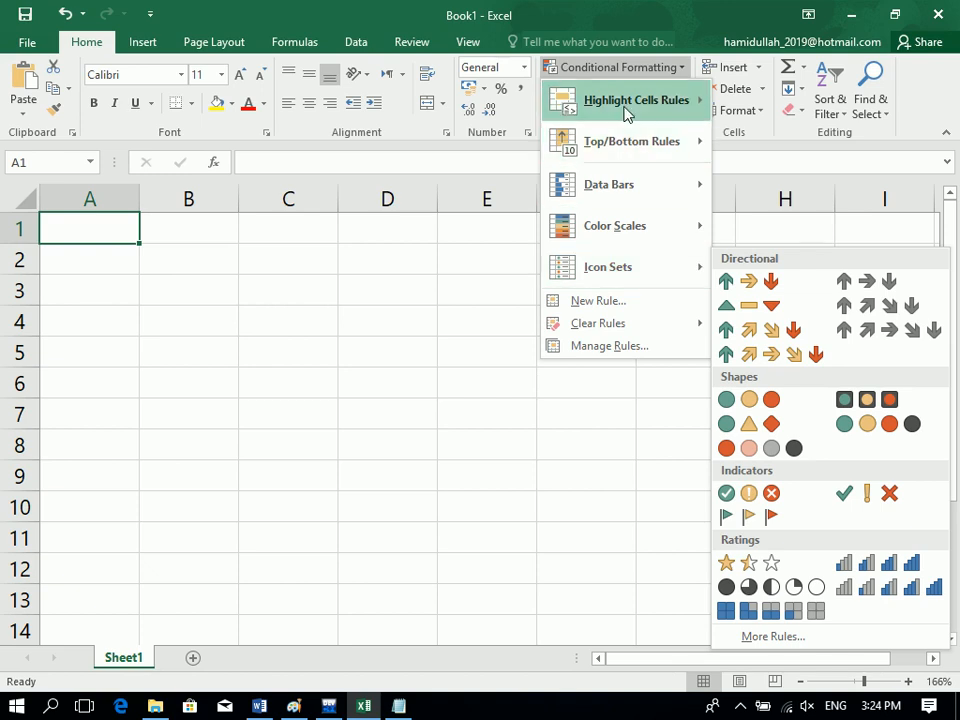
mouse_move(627, 112)
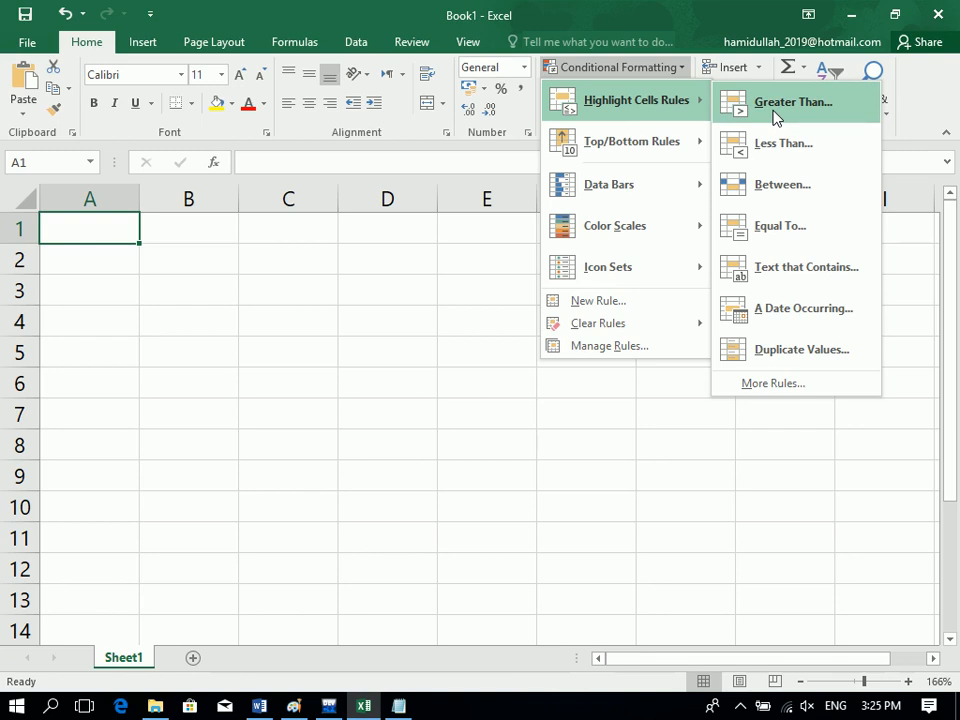
click(232, 374)
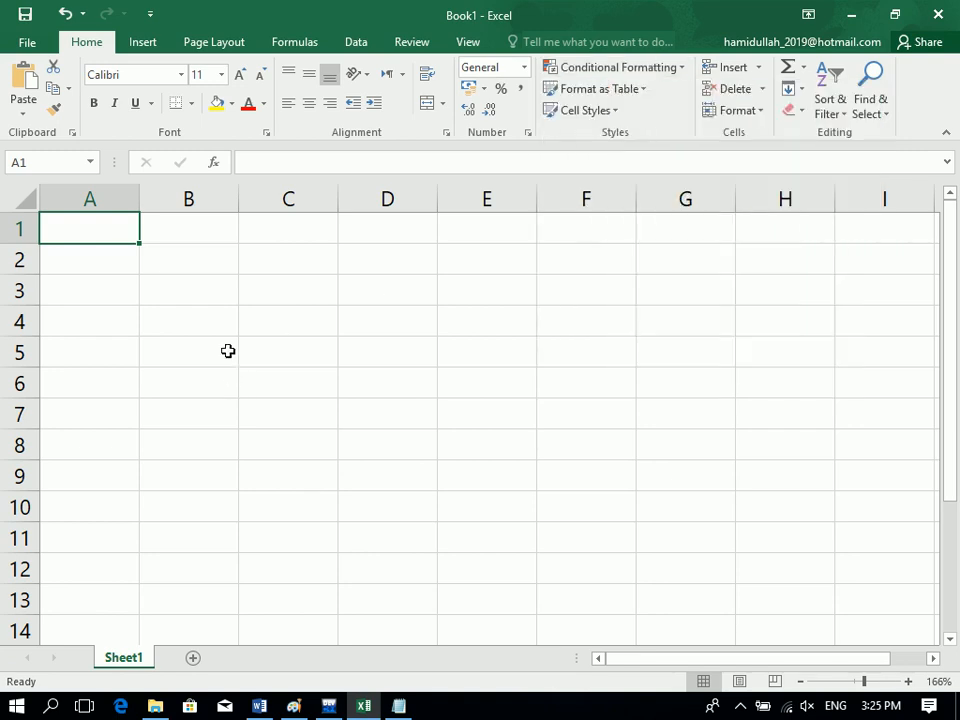
Merge C3:I3 as the 'Subject' header and enter 'Student Information' in B3.
click(228, 351)
click(214, 296)
click(857, 682)
text(Name)
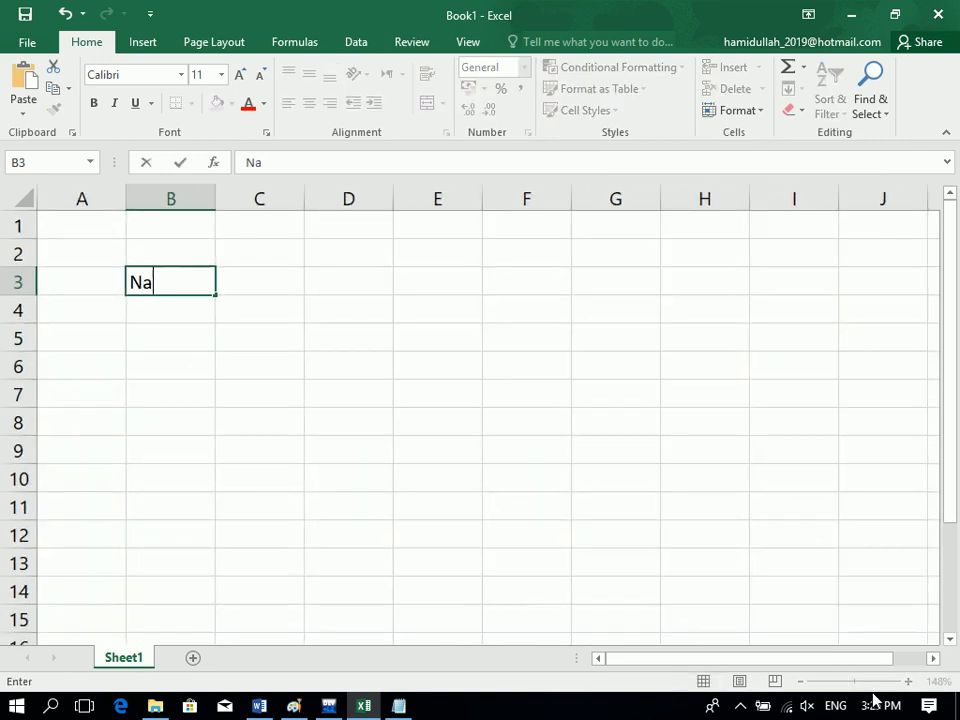
key(Tab)
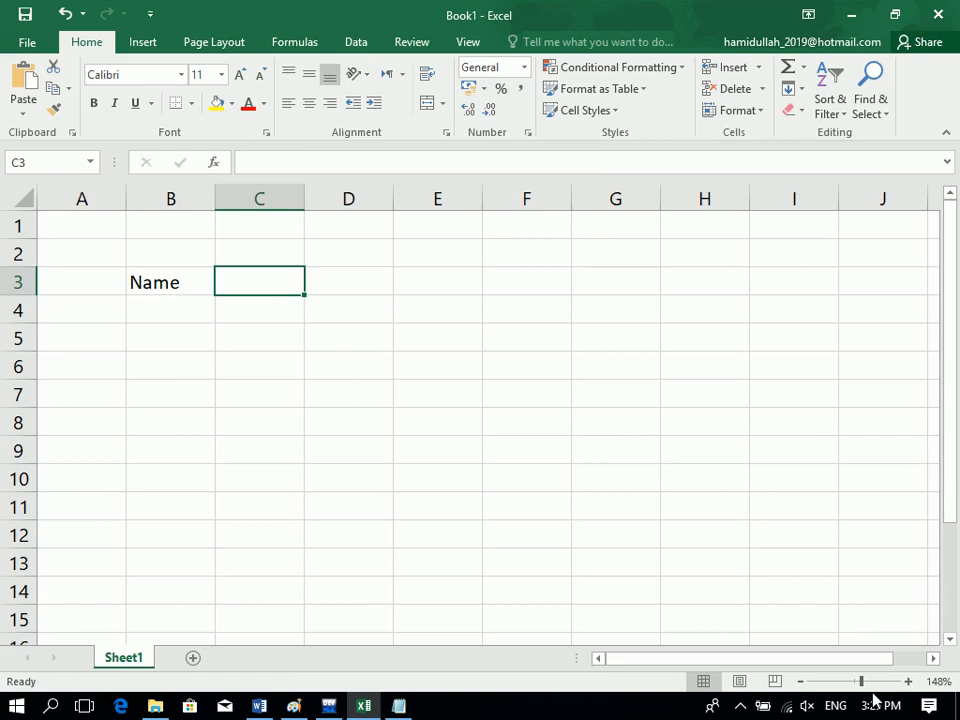
drag(228, 287, 780, 290)
click(422, 105)
text(s)
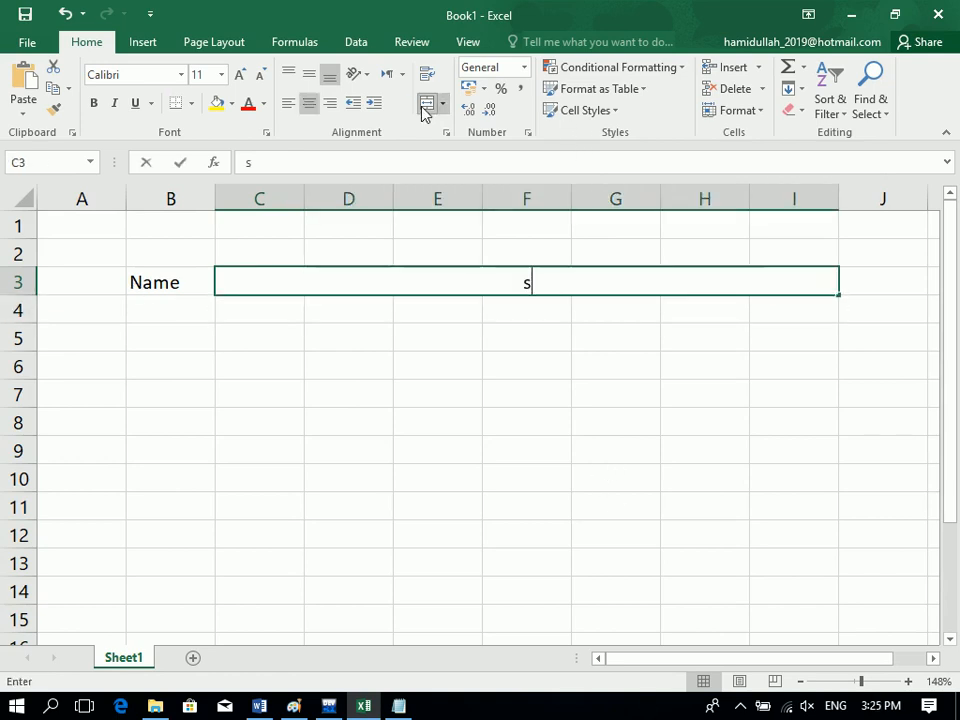
text(UB)
key(BackSpace)
key(BackSpace)
key(BackSpace)
text(Subject)
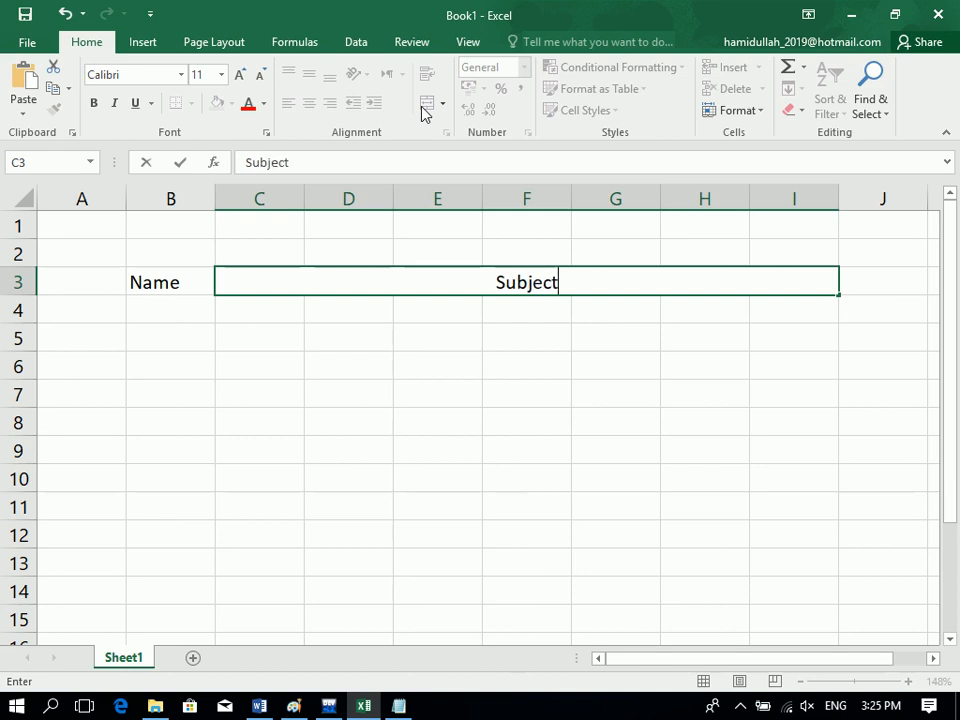
key(Return)
text(Name)
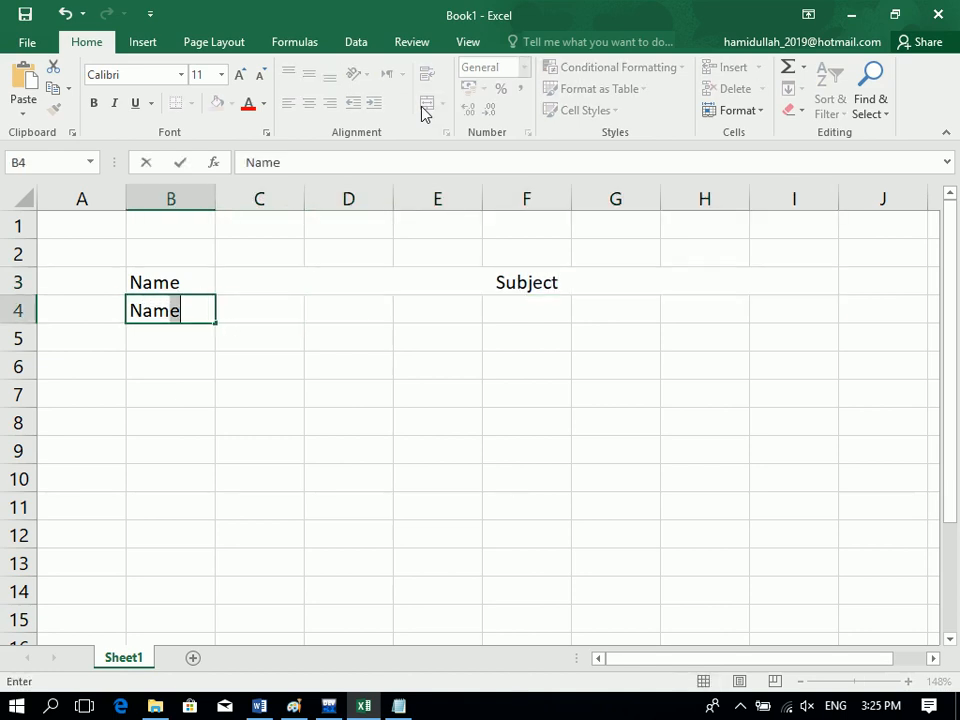
key(Up)
text(Student Information)
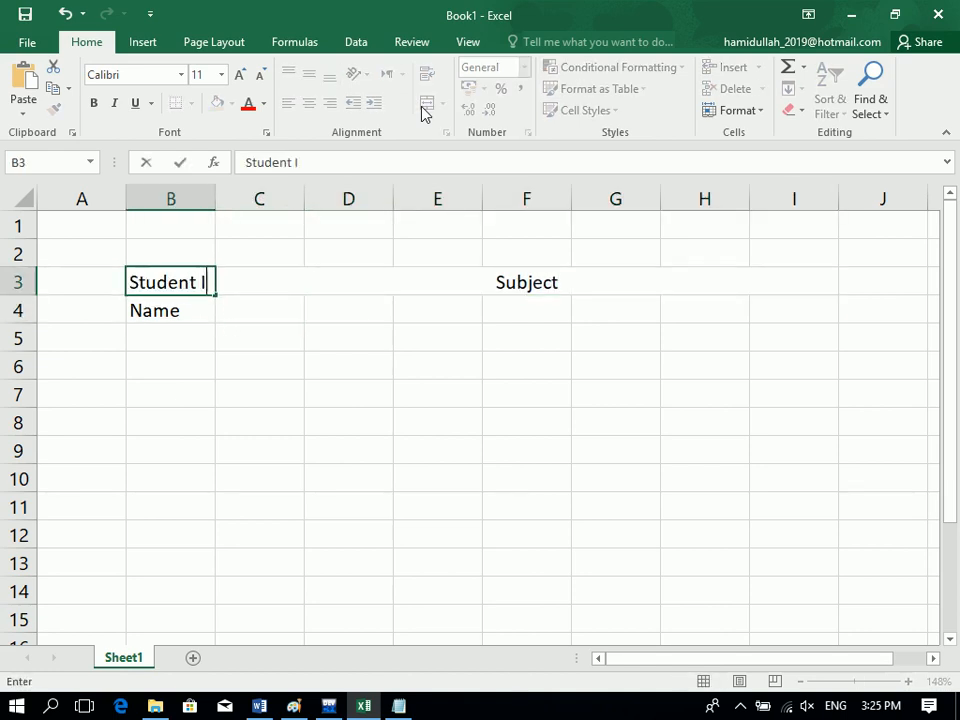
key(Return)
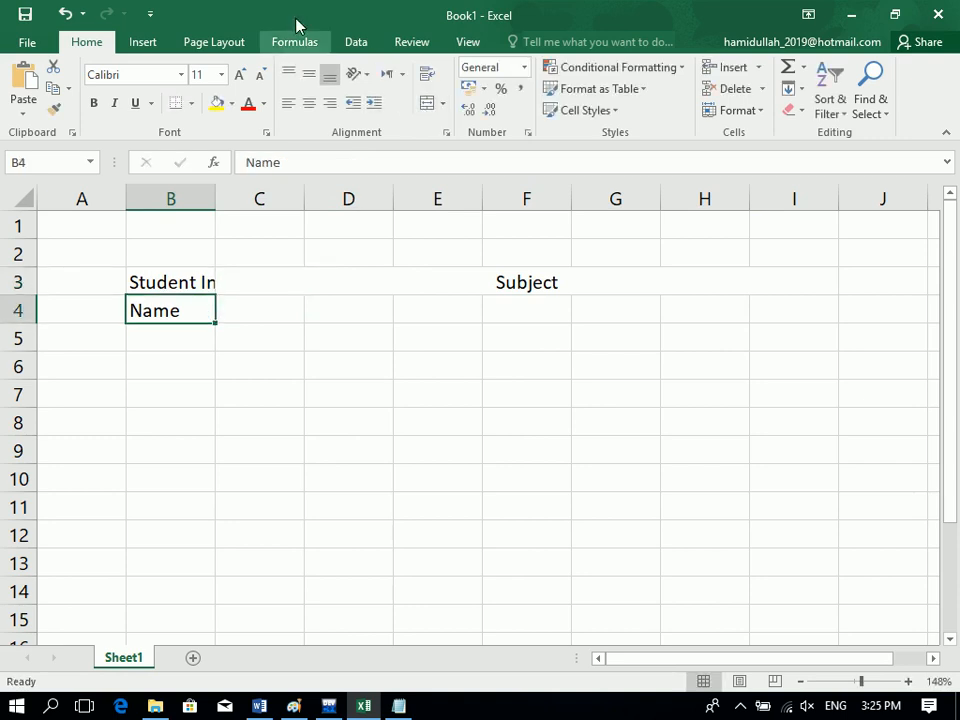
Autofit column B, enter ID, and merge A3:B3 into the 'Student Information' header.
double_click(214, 199)
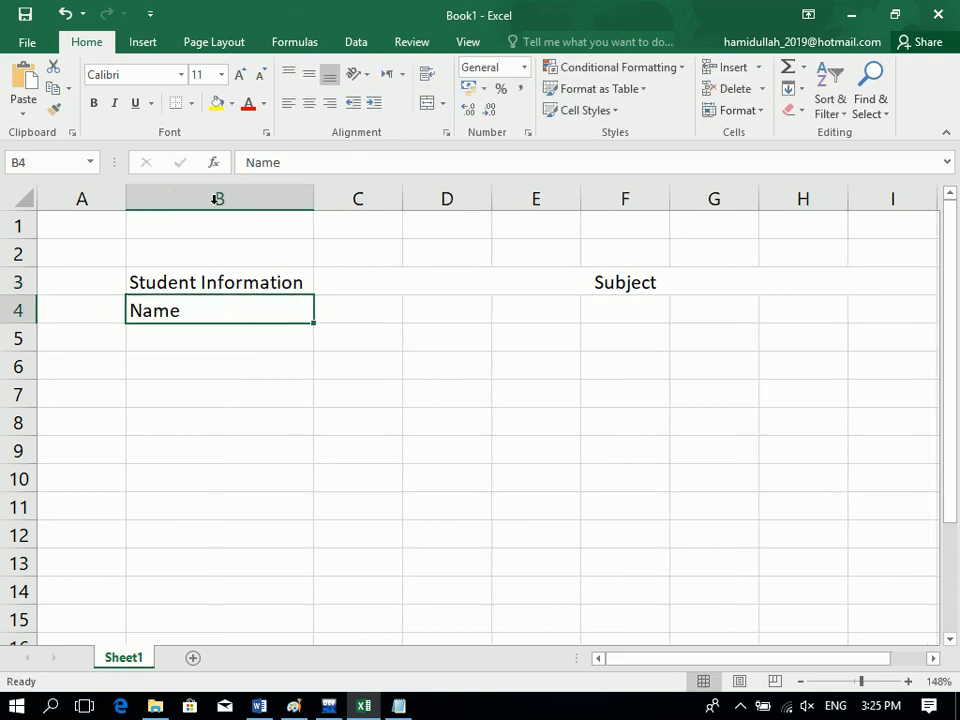
key(Up)
key(Left)
text(IUD)
key(Return)
text(1)
key(Tab)
key(Left)
key(ctrl+d)
key(Up)
drag(130, 282, 88, 284)
click(423, 113)
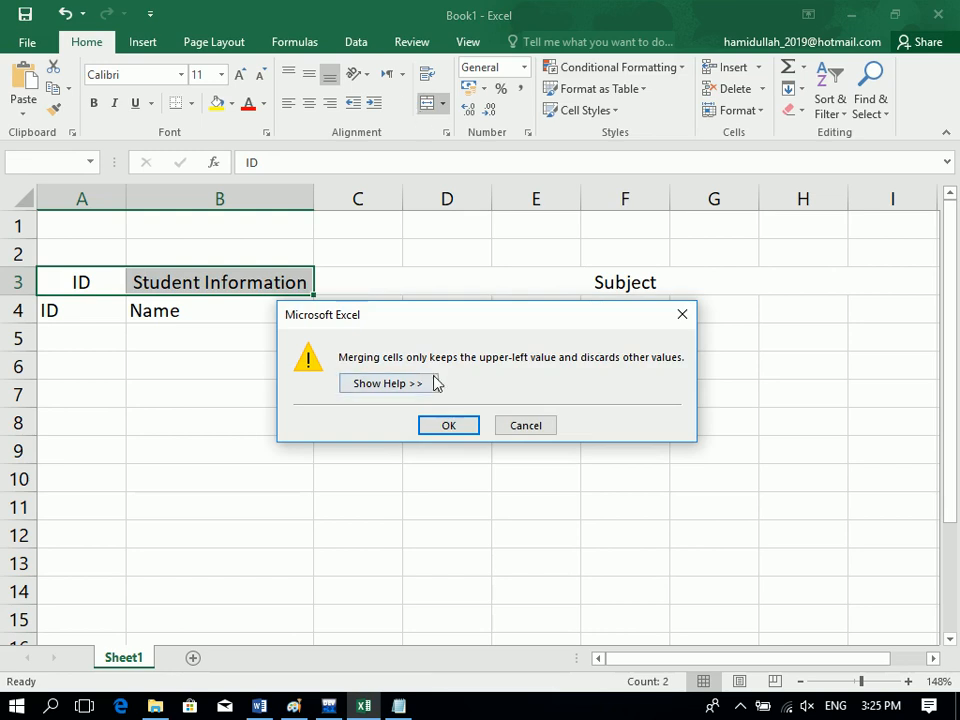
click(447, 426)
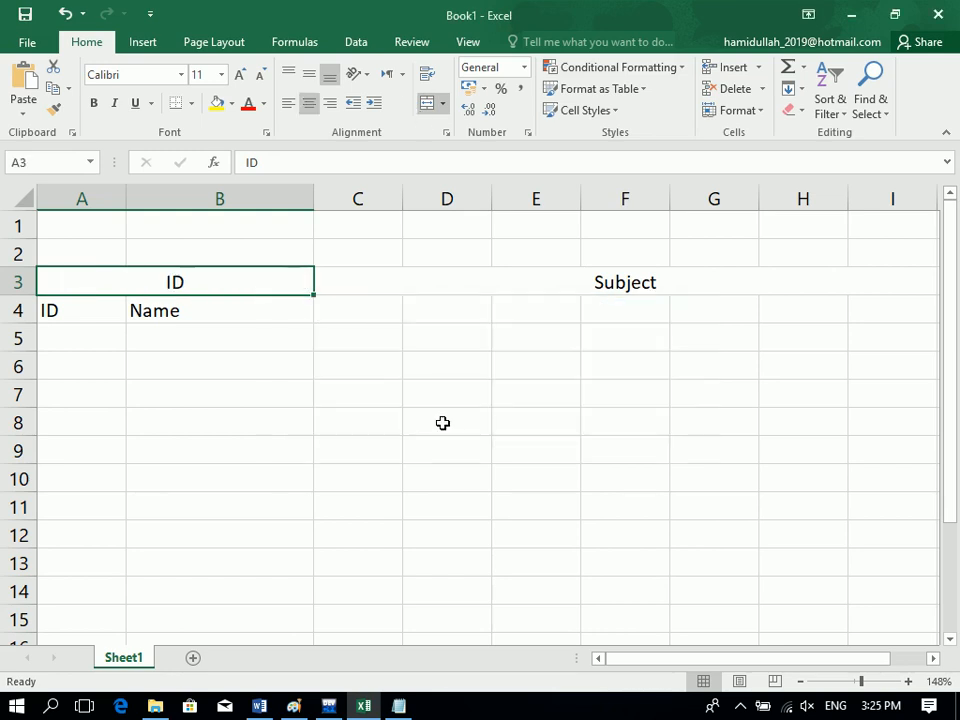
text(Student Infor)
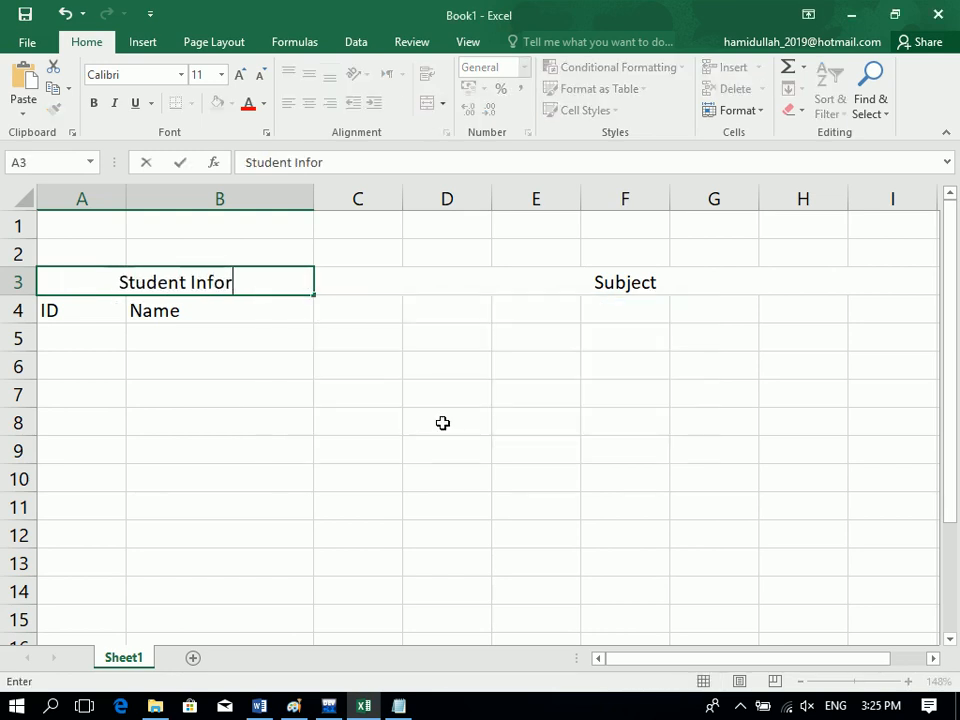
text(mation)
key(Tab)
Enter Total and Per in J3 and K3.
key(Tab)
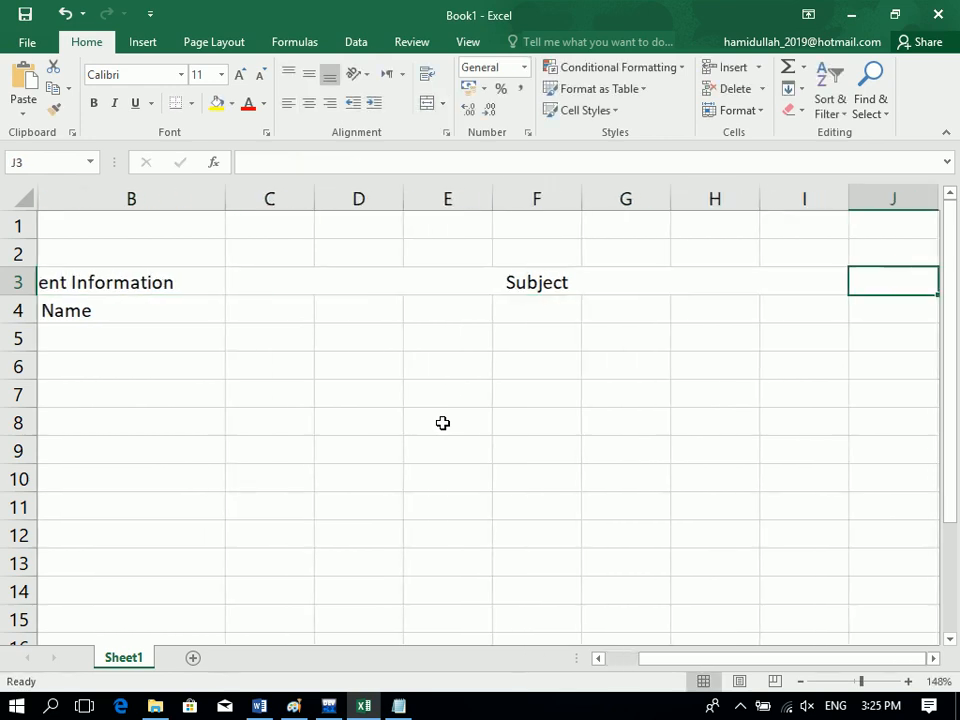
text(Total)
key(Tab)
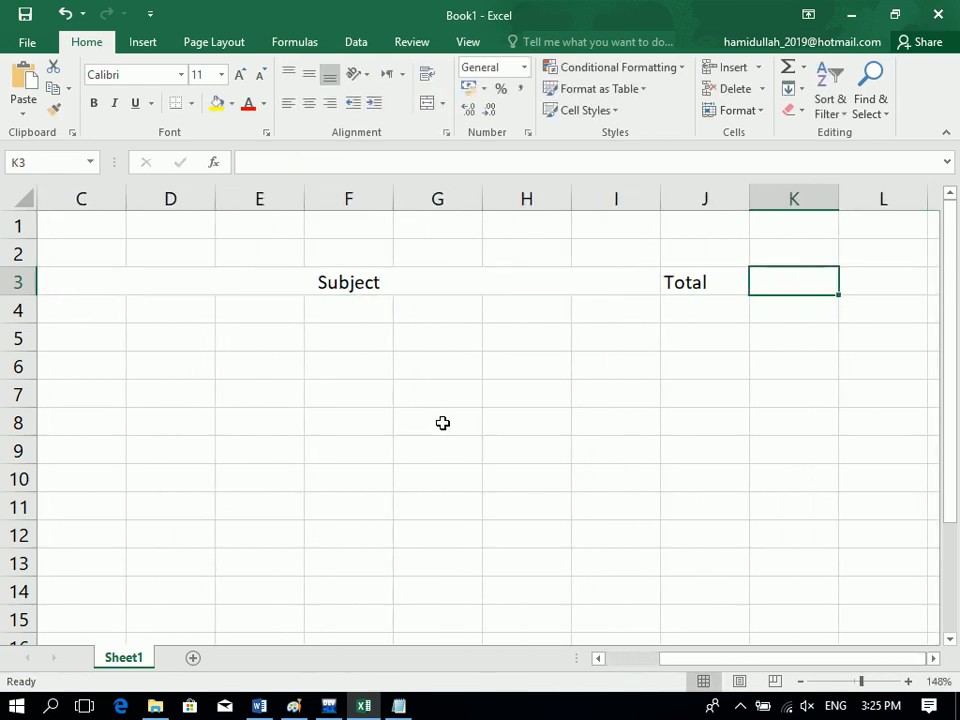
text(Per)
key(Tab)
key(Return)
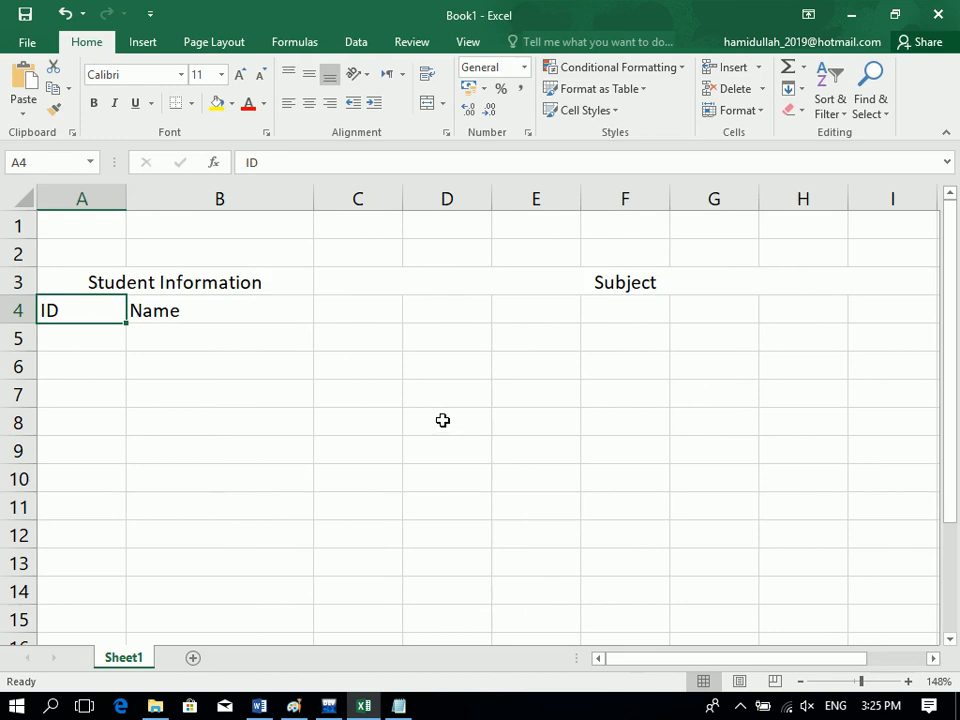
key(Tab)
key(Tab)
key(Tab)
key(Tab)
key(Tab)
key(Tab)
key(Tab)
key(Tab)
key(Tab)
key(Tab)
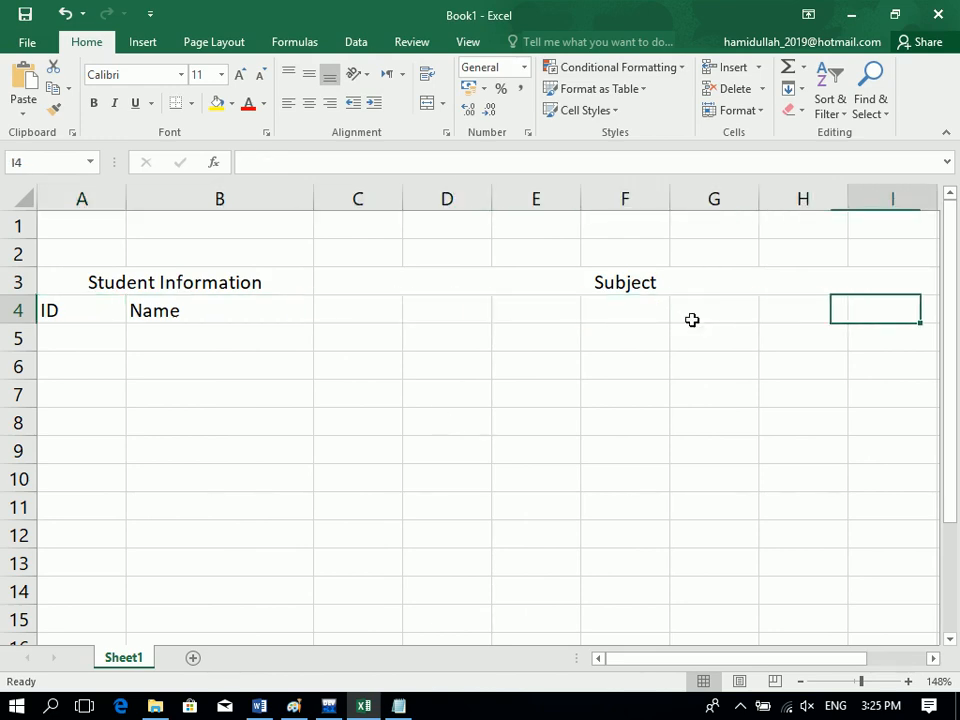
Put TOtal and Per labels in J4:K4 and merge J3:K3 as the 'Result' header.
click(692, 320)
text(TOtal)
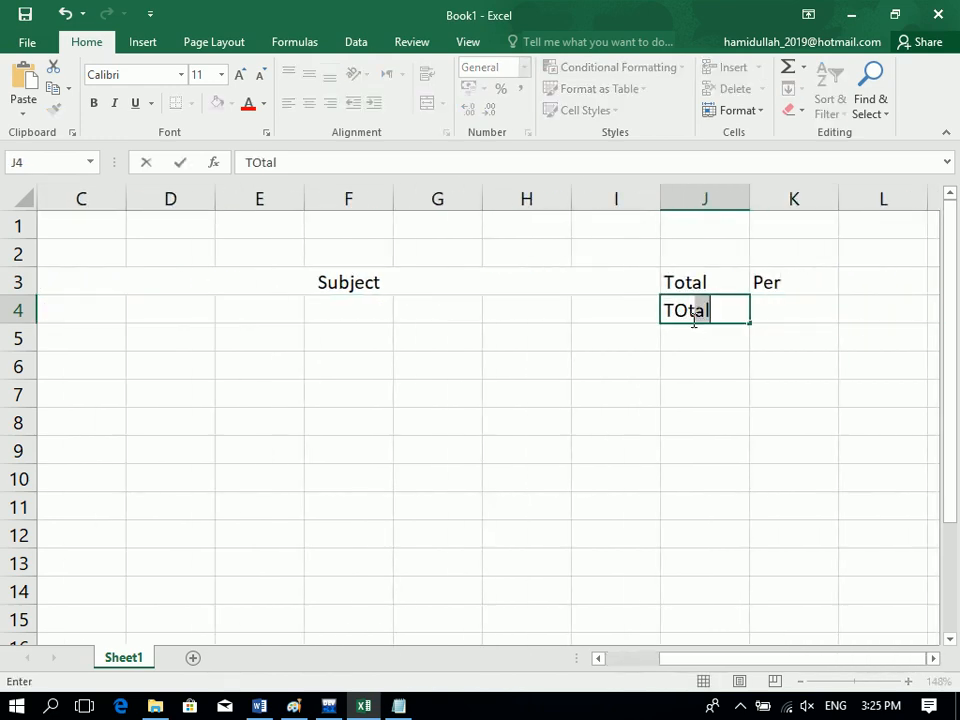
key(Tab)
text(POer)
key(BackSpace)
key(BackSpace)
key(BackSpace)
text(er)
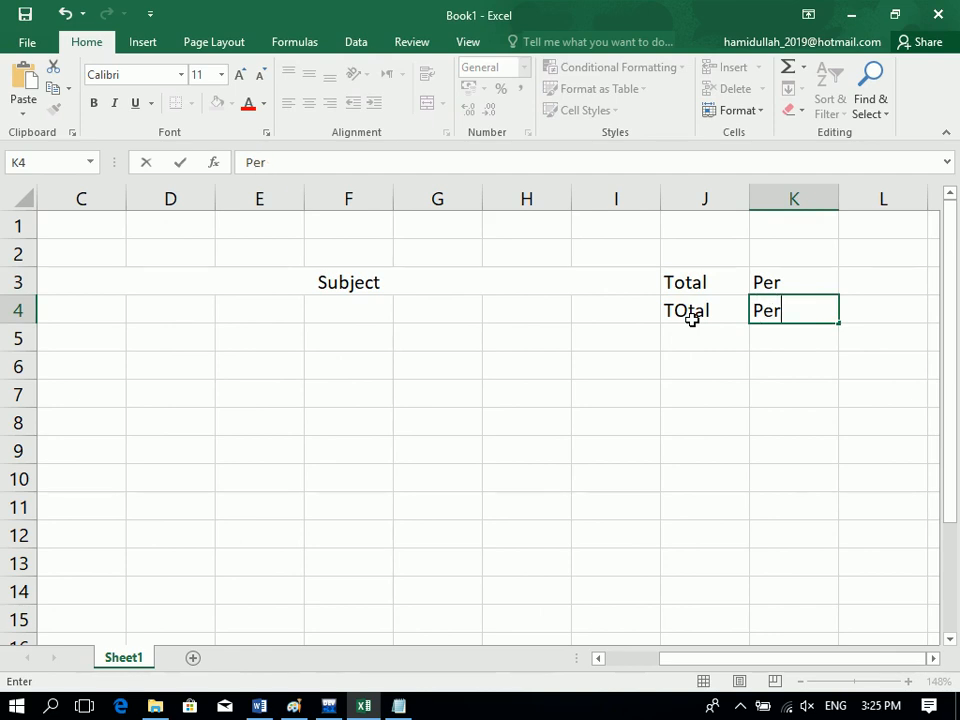
key(Up)
drag(803, 290, 707, 289)
key(Delete)
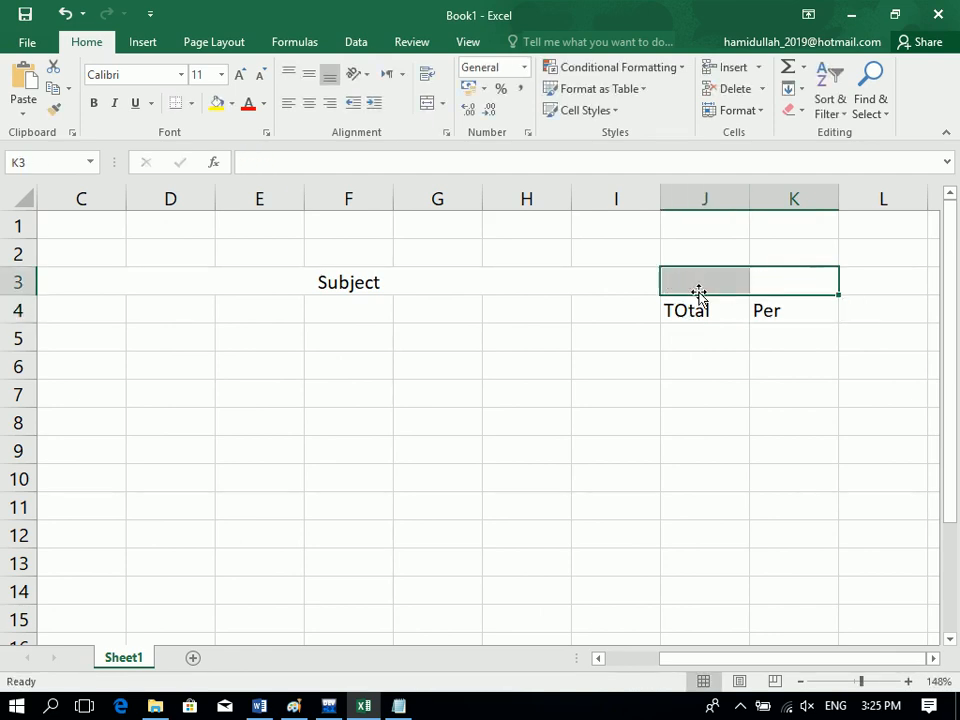
click(427, 103)
text(Result)
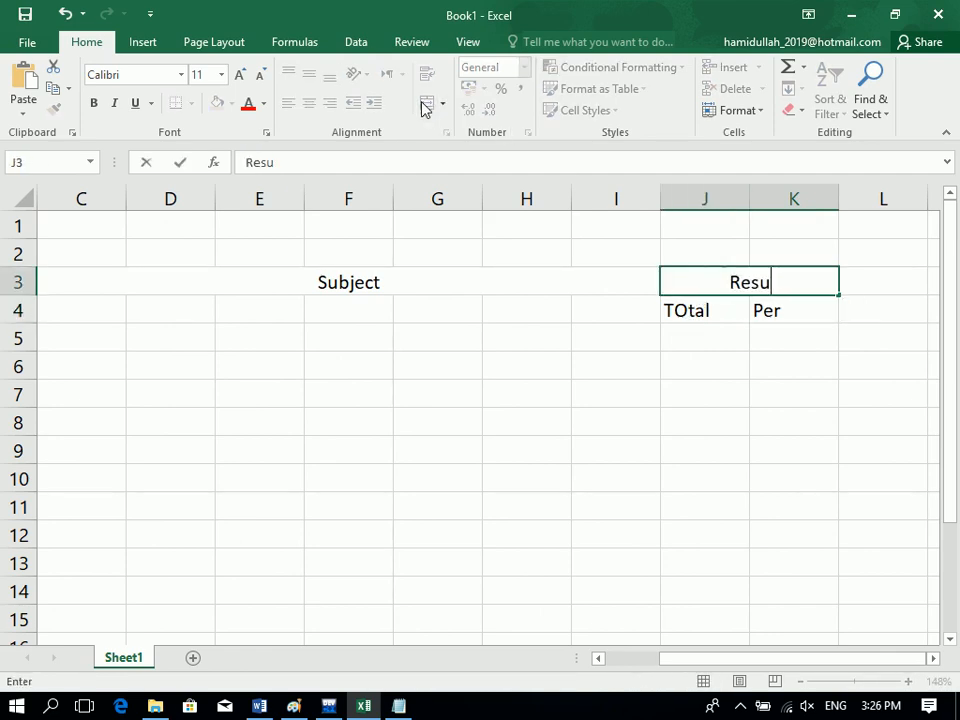
key(Return)
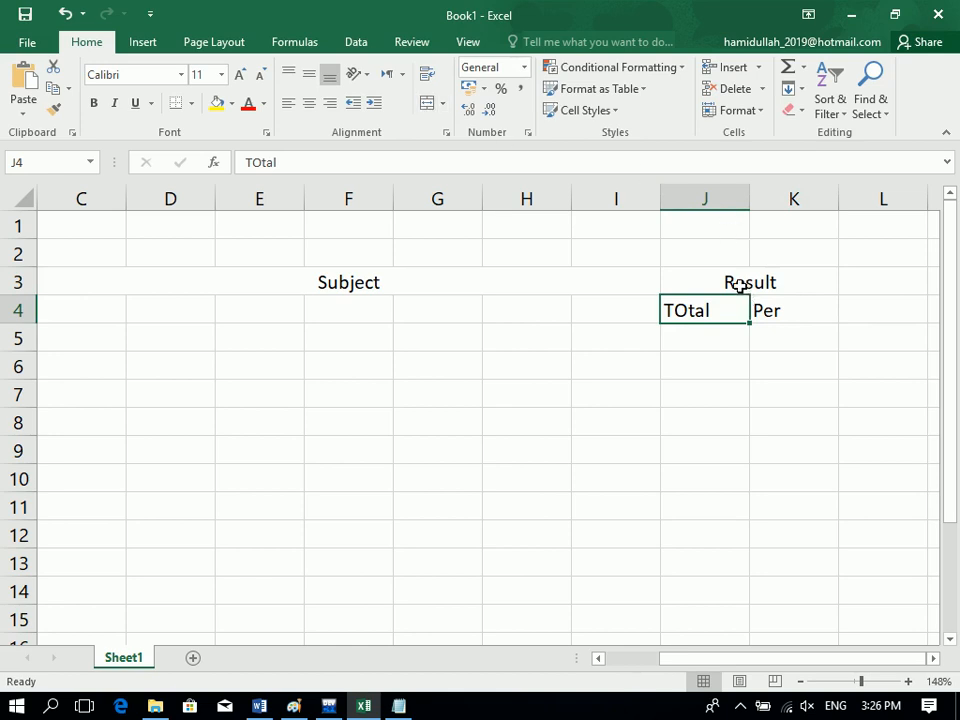
drag(738, 286, 3, 270)
Fill header row 3 yellow; make row 4 bold and blue-grey with all borders.
click(218, 104)
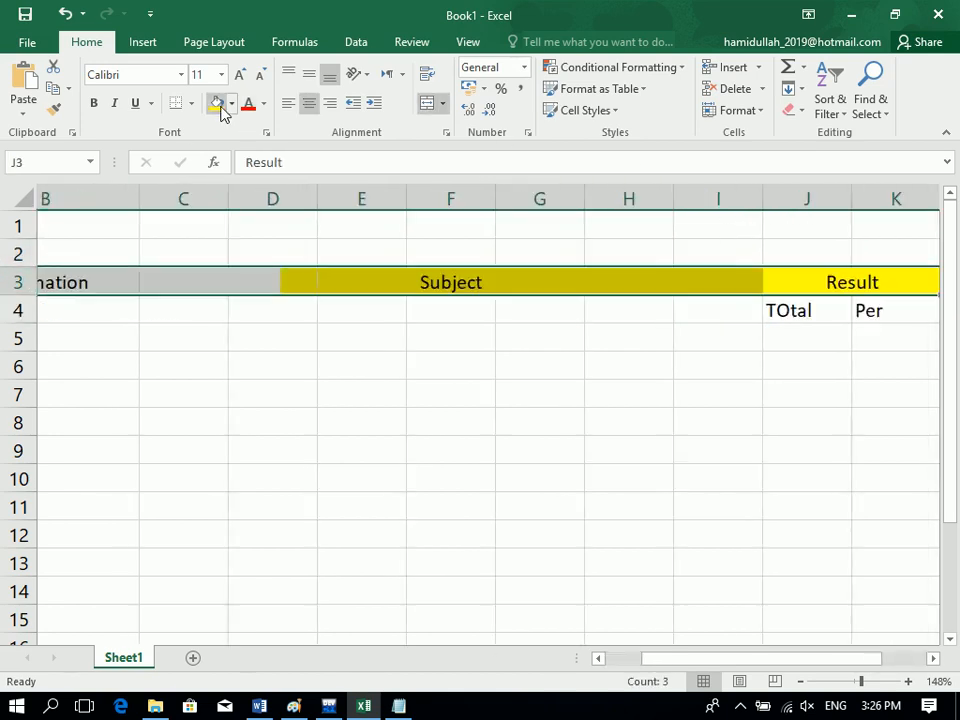
drag(595, 310, 4, 310)
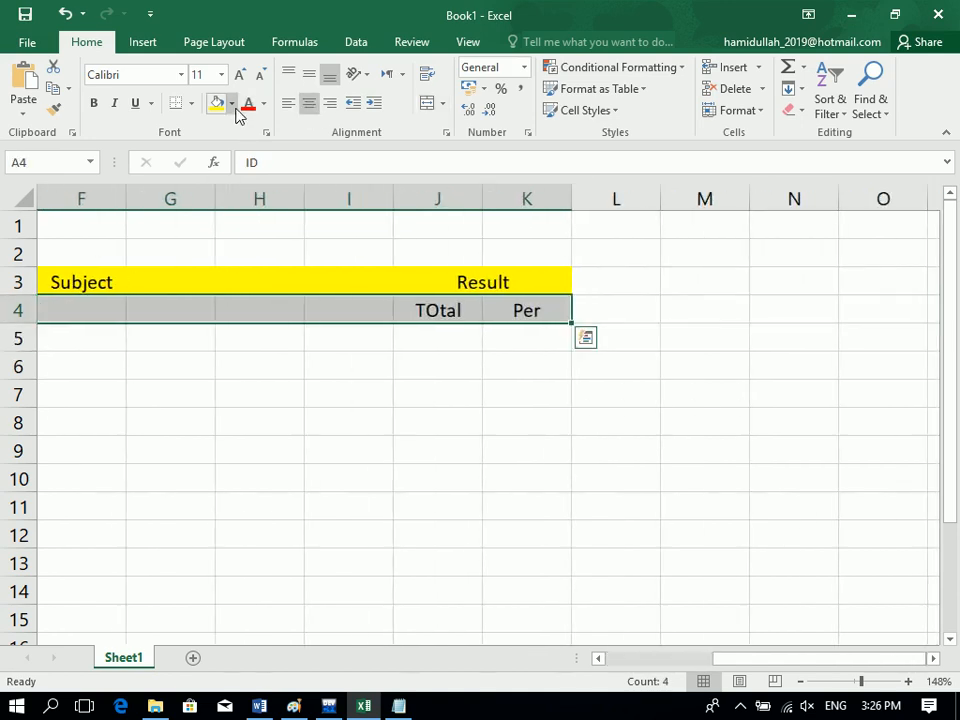
click(231, 104)
click(283, 175)
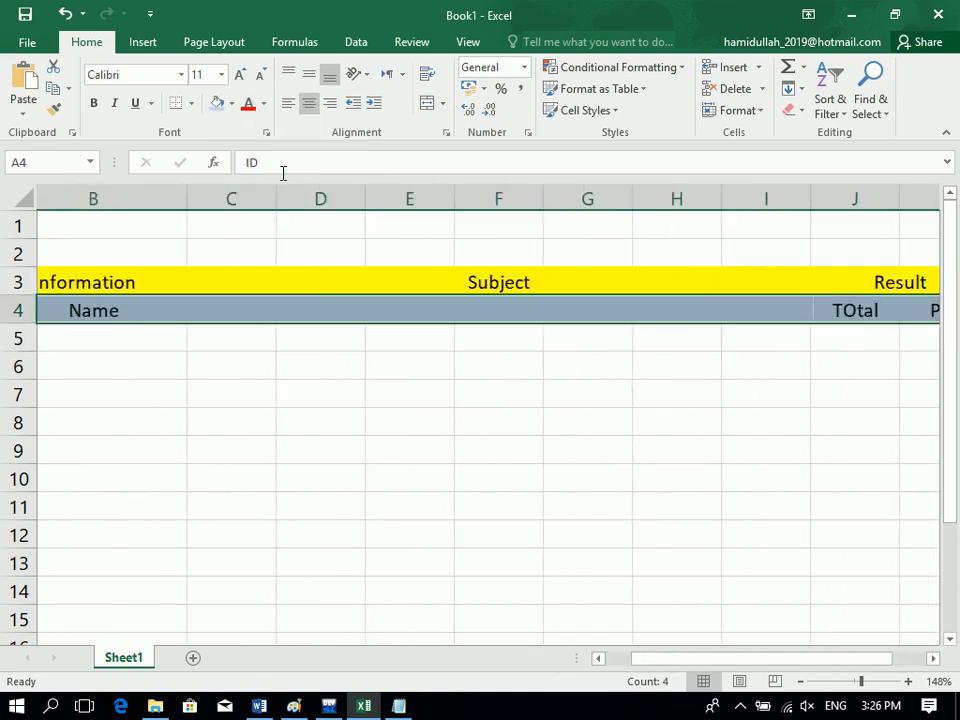
click(93, 103)
click(191, 103)
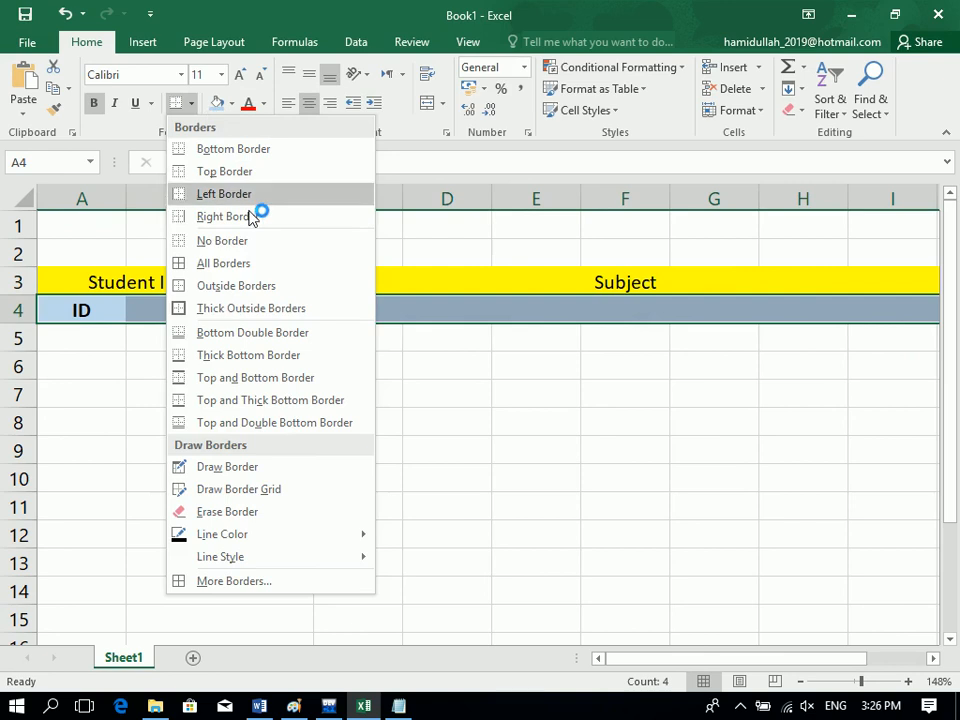
click(234, 264)
click(205, 394)
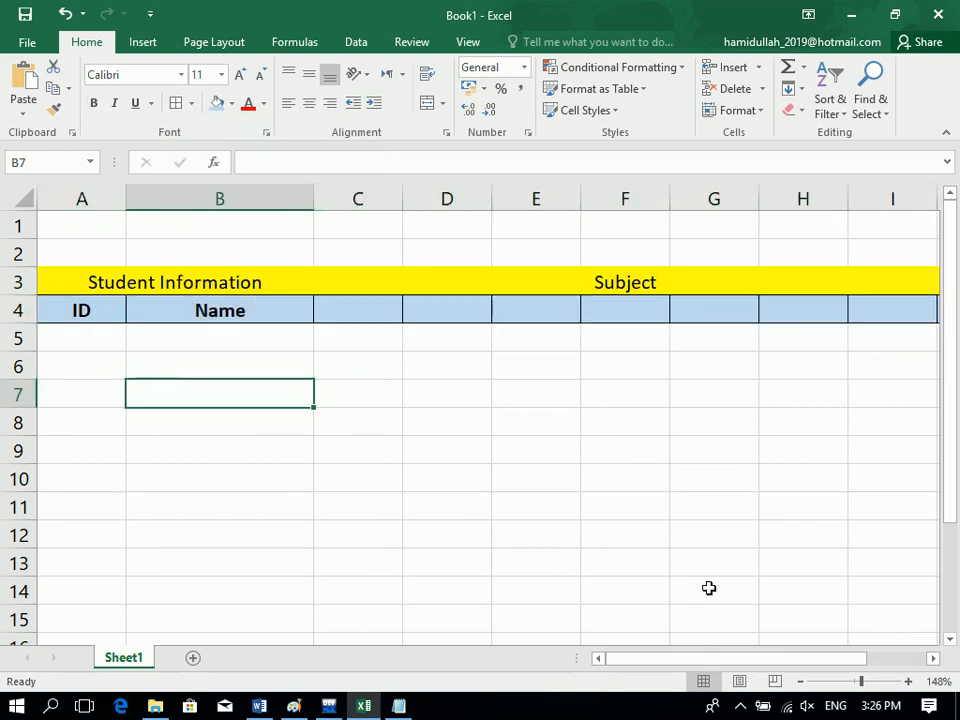
click(849, 681)
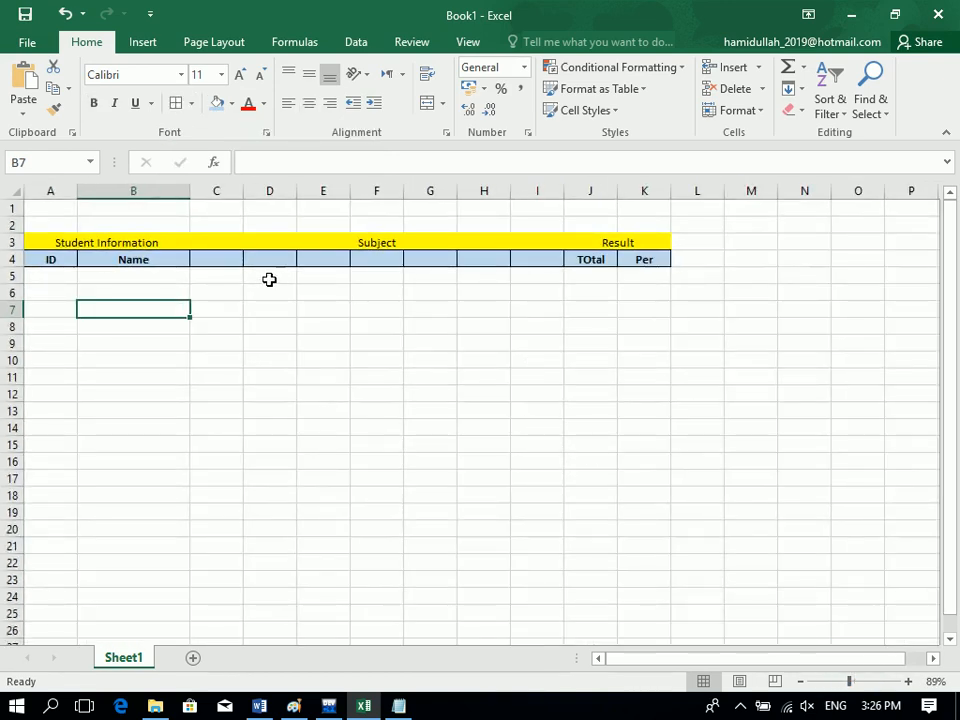
Enter subject headings Math, Dari, Pashto, English, History, Computer and Physic in C4:I4.
click(207, 259)
text(Math)
key(Tab)
text(Dari)
key(Tab)
text(Pashto)
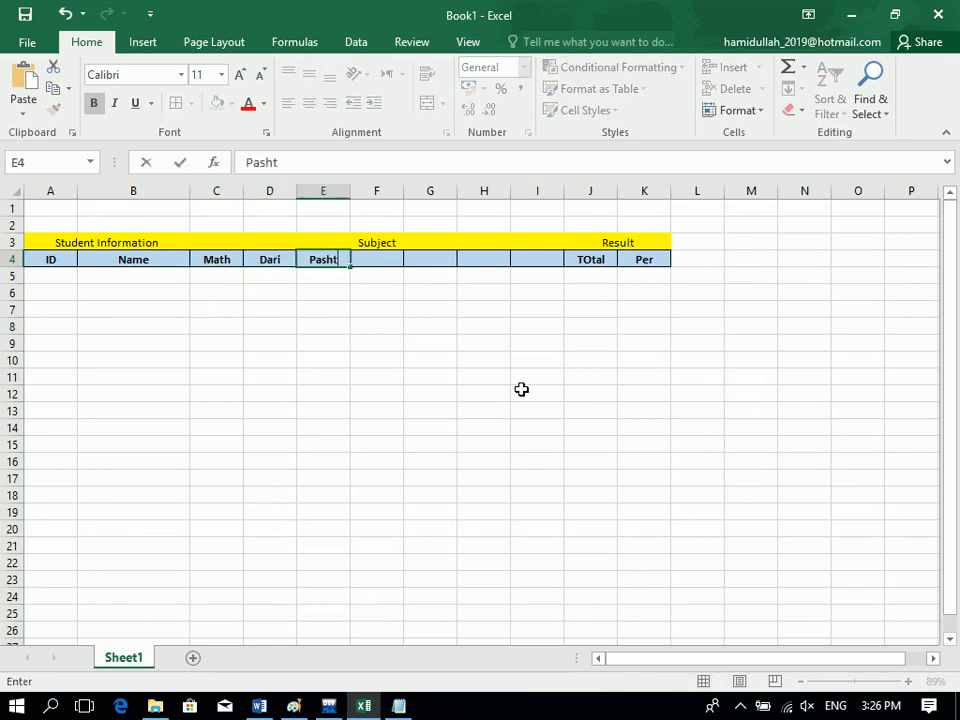
key(Tab)
text(English)
key(Tab)
text(His)
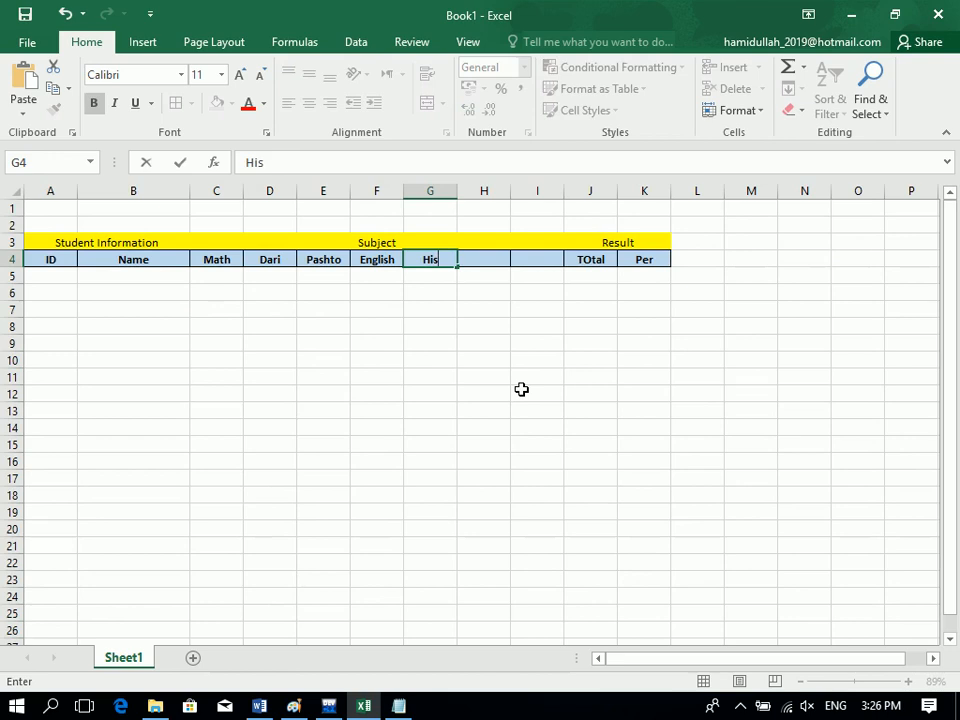
key(Tab)
text(M)
text(omputer)
key(Tab)
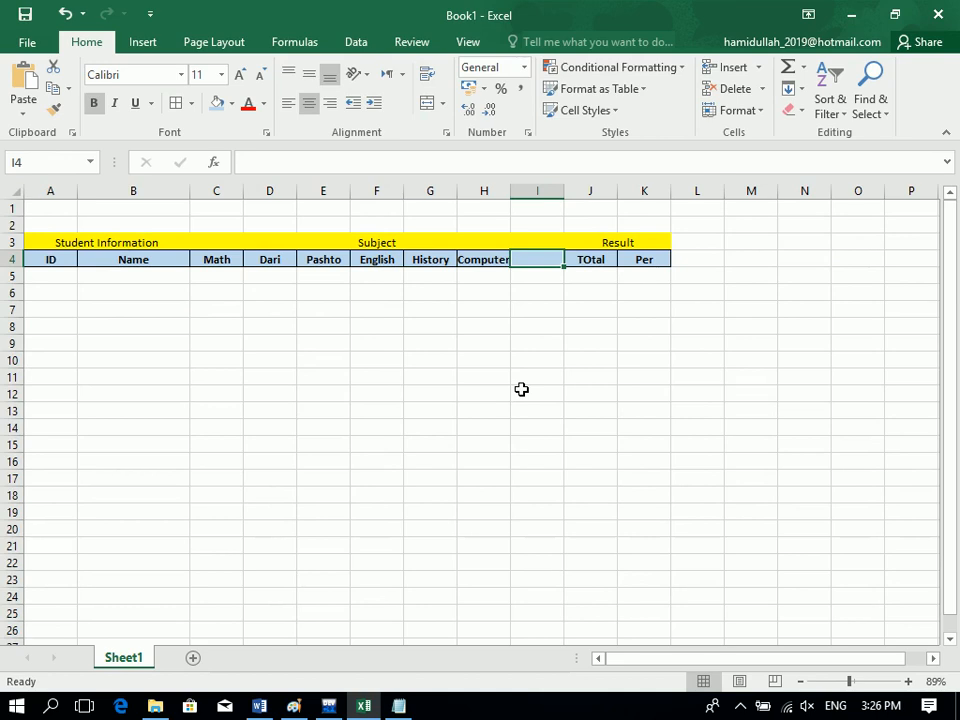
text(Physic)
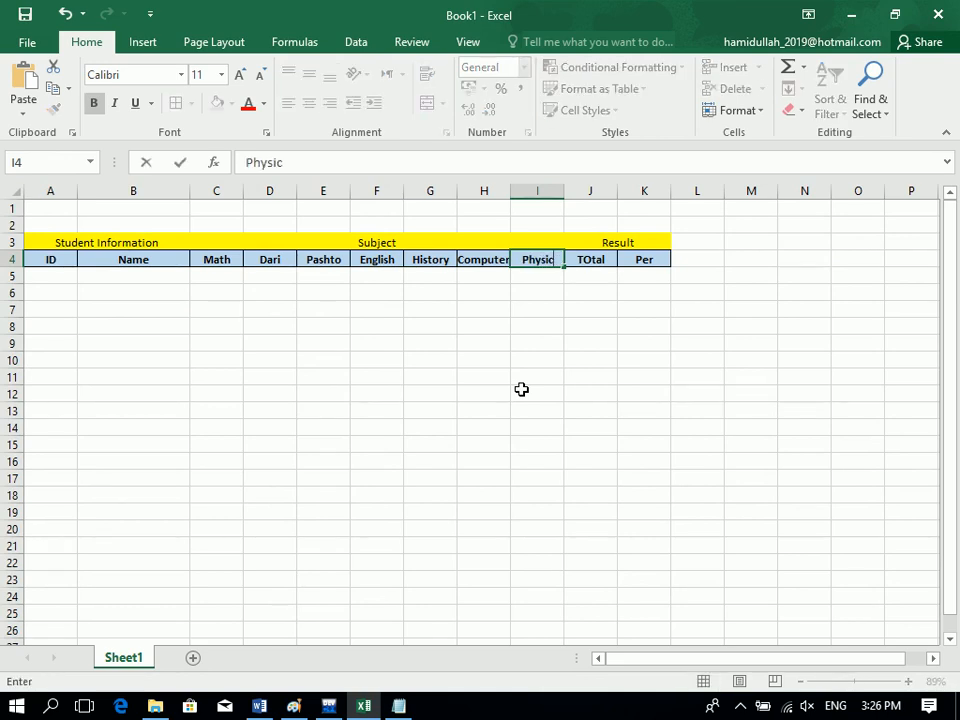
key(Return)
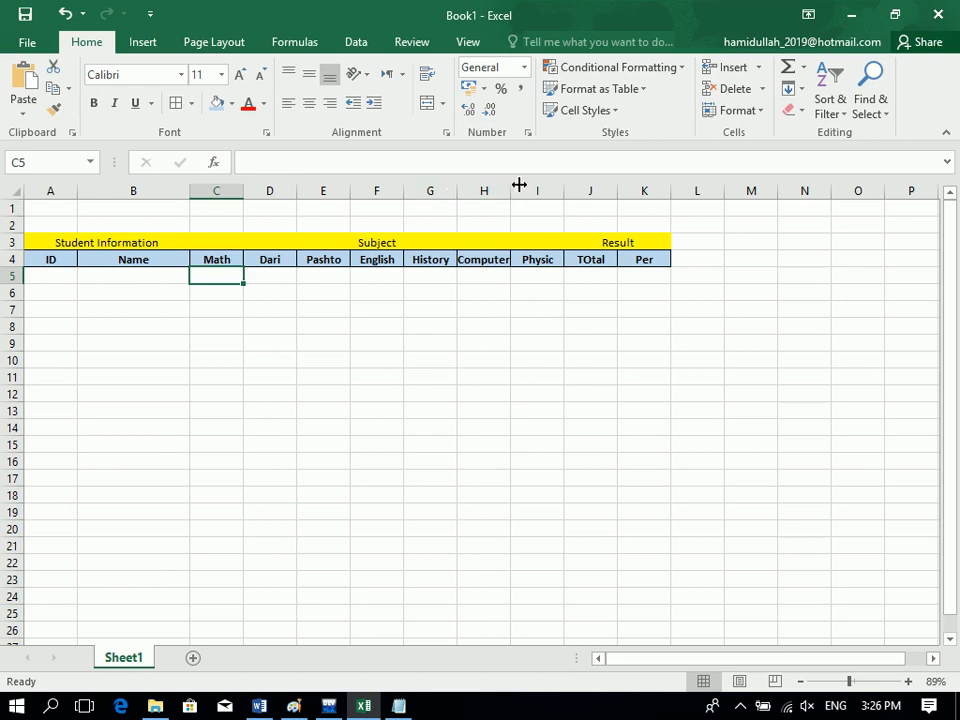
Widen columns H, F and E, and correct the J4 heading to 'Total'.
drag(511, 184, 526, 189)
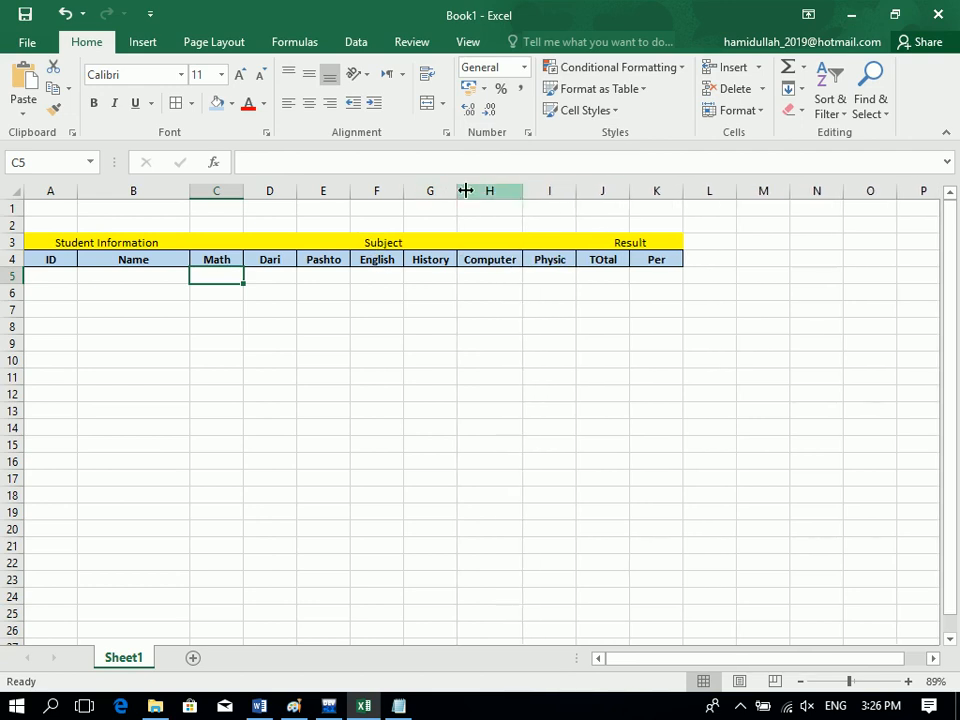
drag(410, 190, 412, 190)
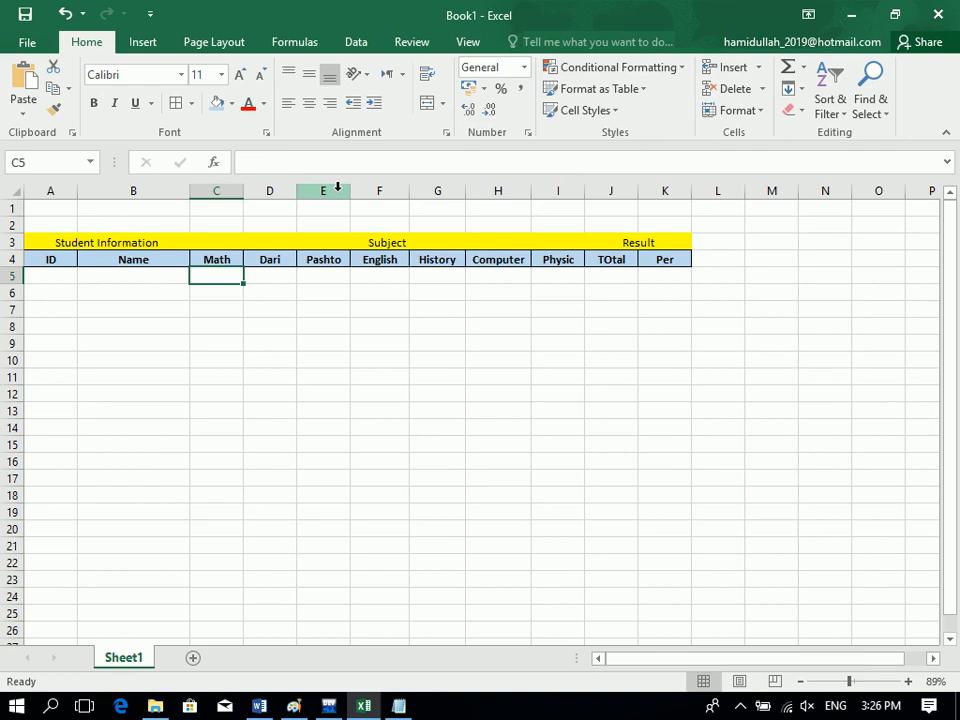
drag(342, 190, 345, 190)
click(656, 267)
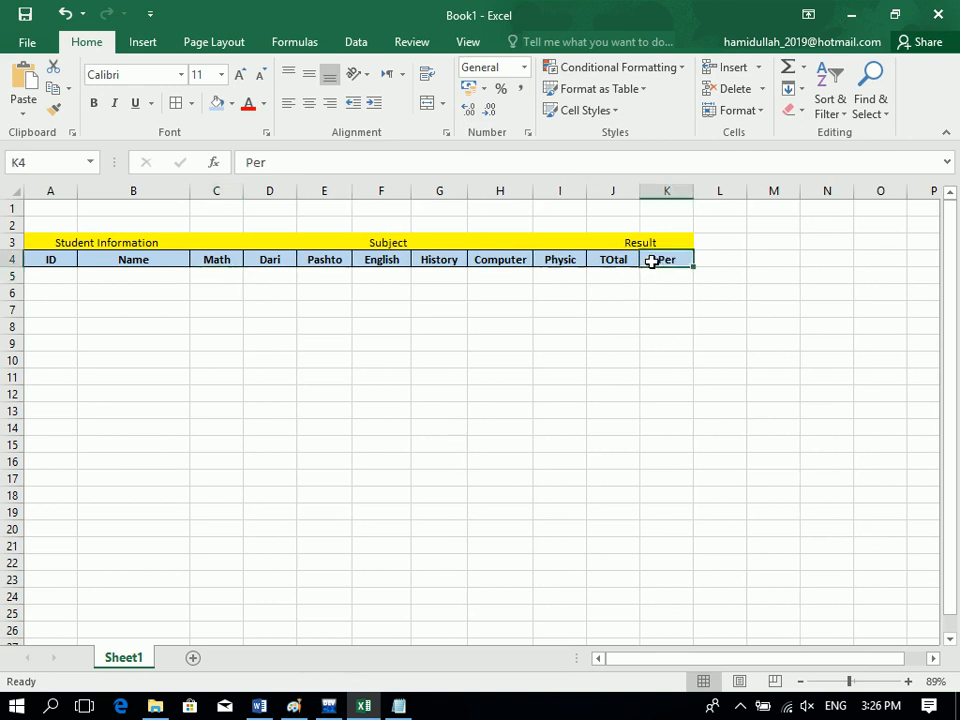
click(617, 260)
text(Total)
key(Tab)
Fill the Total and Per header cells J4:K4 light orange.
click(618, 262)
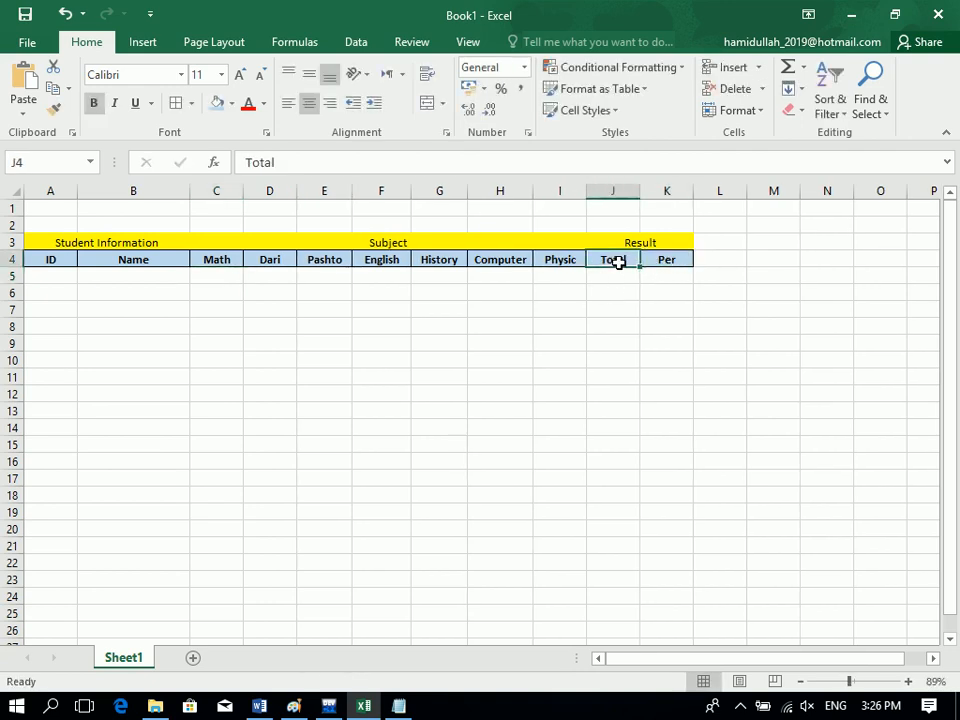
drag(657, 266, 615, 259)
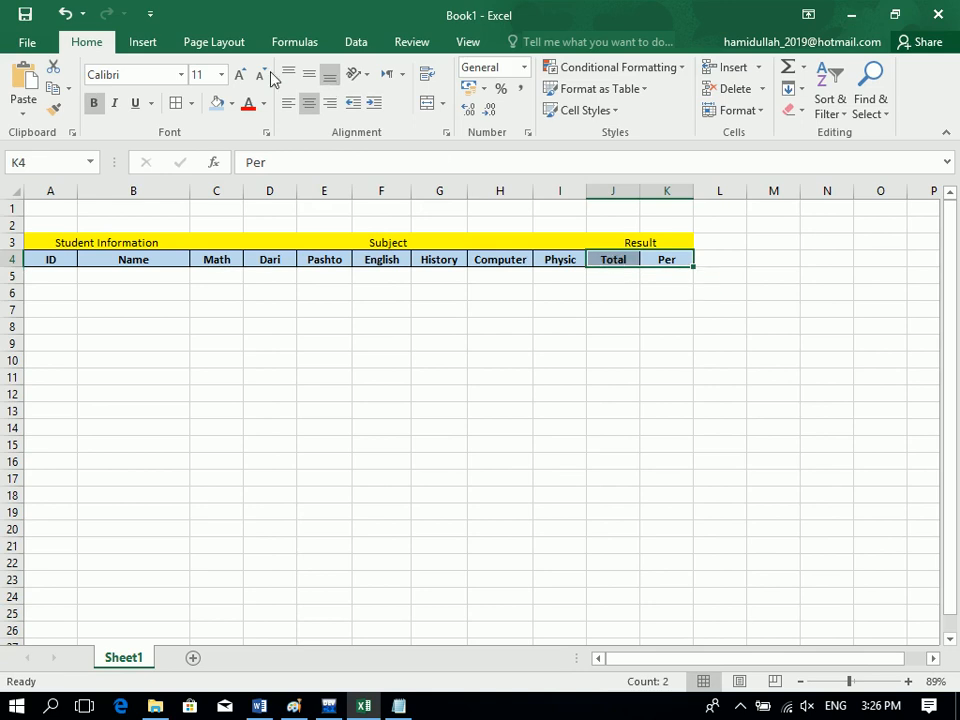
click(232, 103)
click(295, 177)
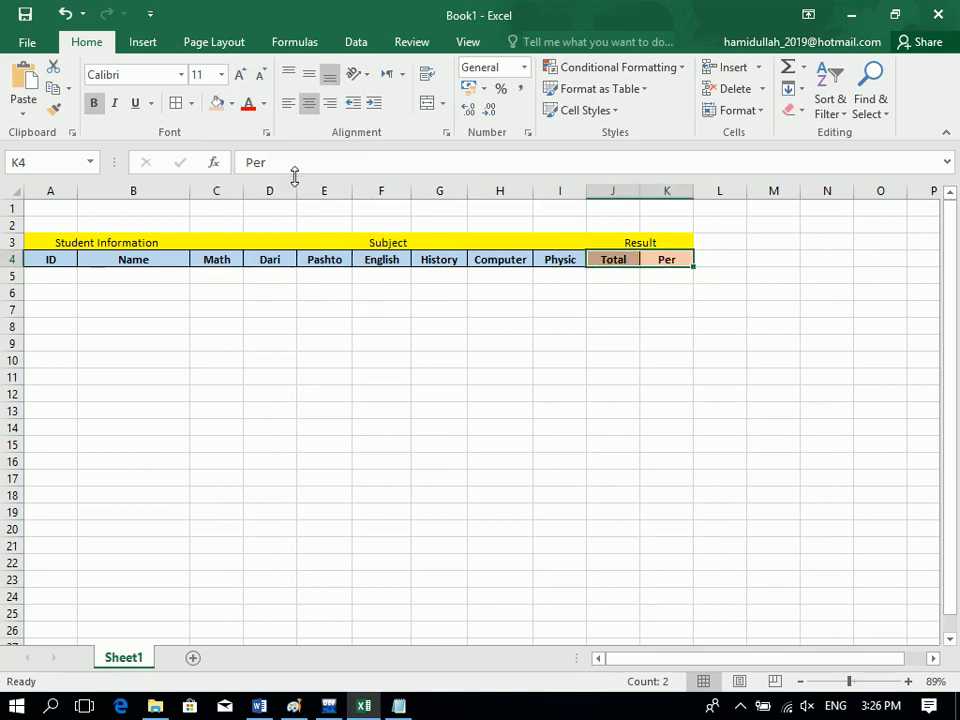
Begin a SUM formula in cell J5.
click(627, 274)
text(=suy)
key(BackSpace)
Enter =SUM(C5:I5) in J5 and the percentage formula =J5*100/700 in K5.
text(m()
drag(235, 277, 572, 281)
key(Return)
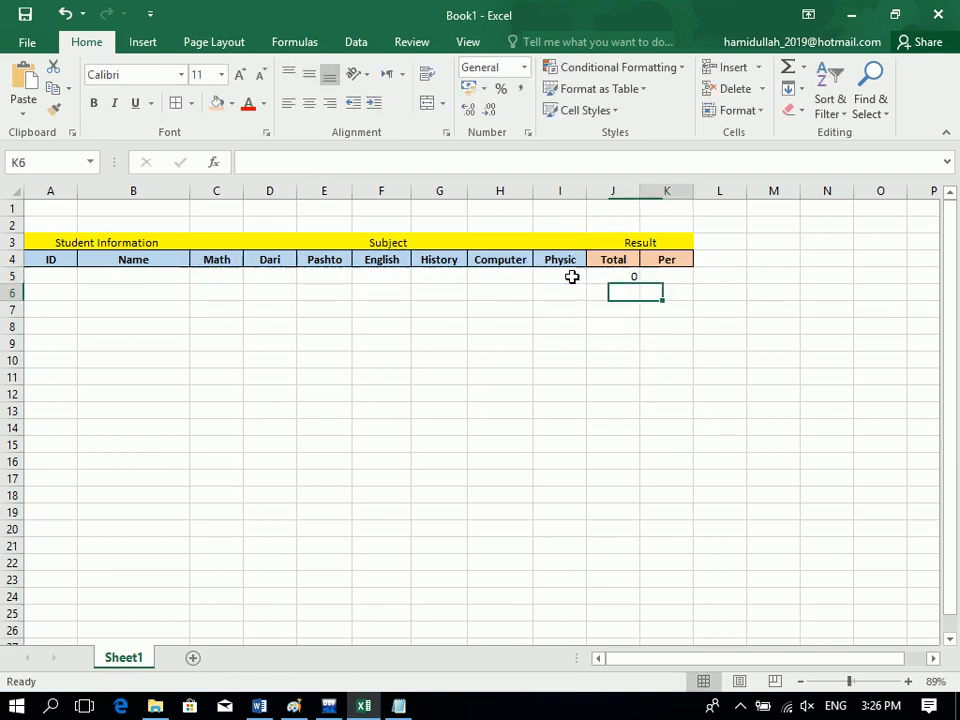
key(Up)
text(=)
click(614, 278)
text(*100/70)
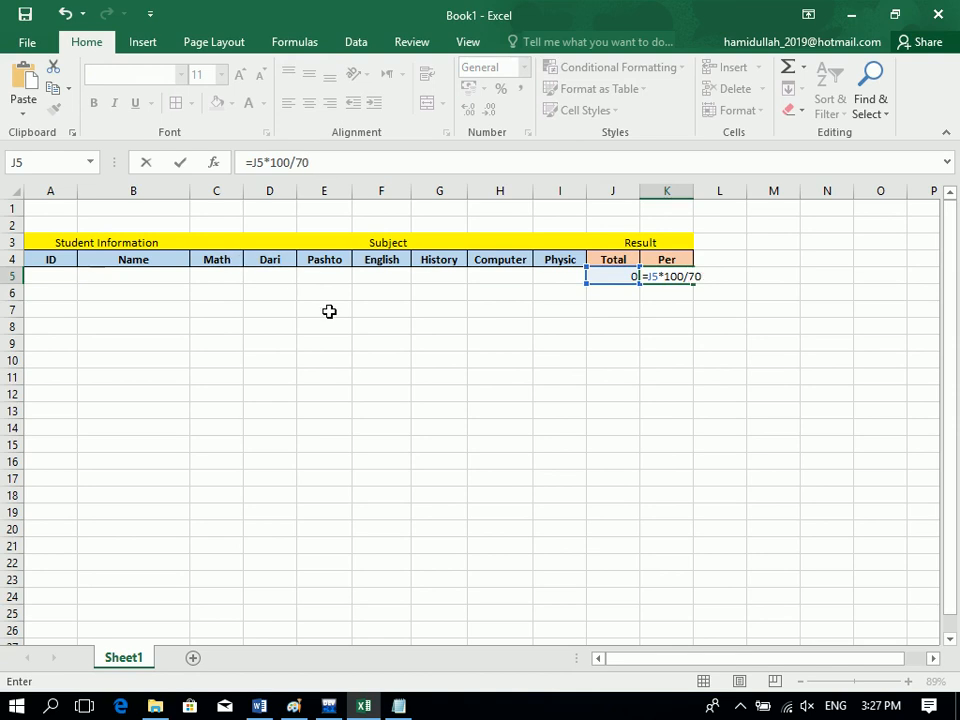
key(Return)
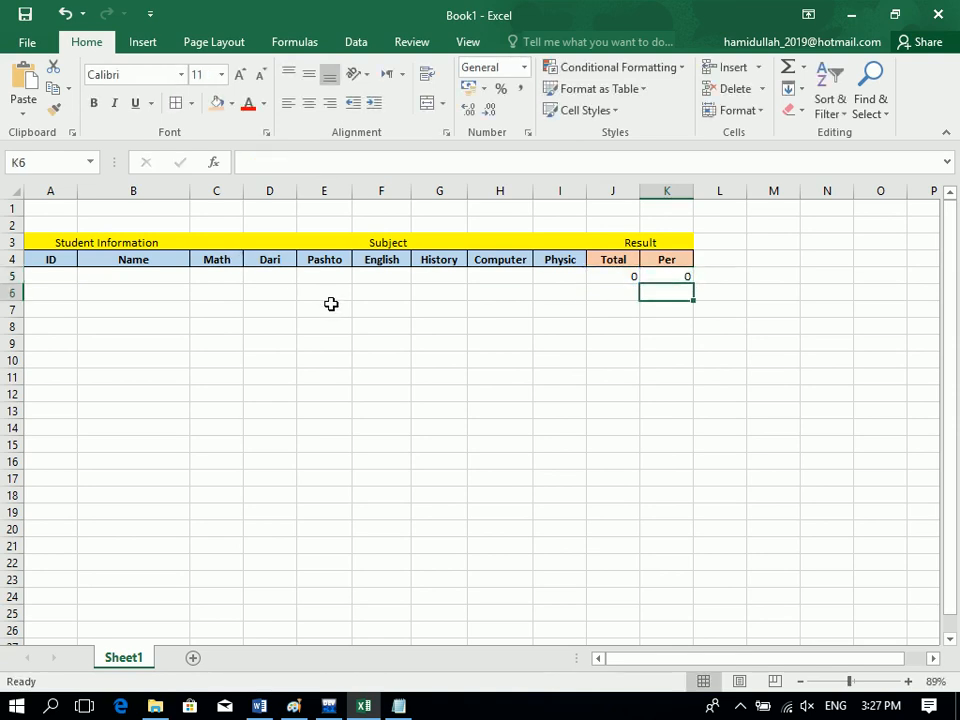
Fill the Total and Per formulas down to row 26 with Ctrl+D.
drag(659, 276, 681, 564)
key(ctrl+d)
drag(608, 283, 677, 623)
key(ctrl+d)
key(ctrl+d)
drag(628, 568, 628, 628)
key(ctrl+d)
click(624, 300)
Centre the contents of the whole table.
key(ctrl+a)
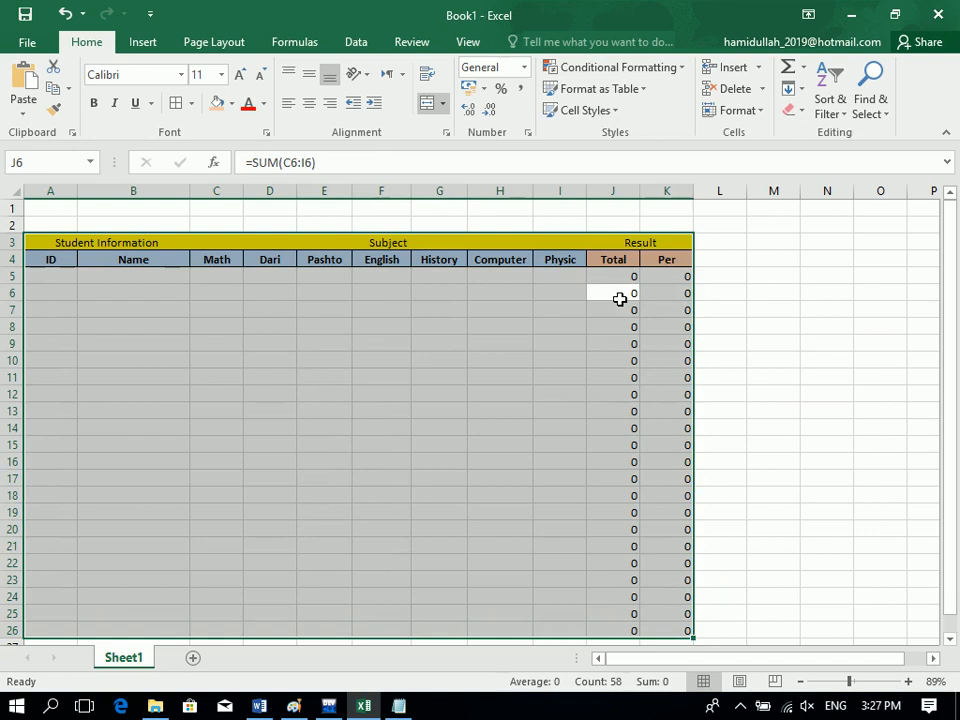
click(310, 104)
click(53, 276)
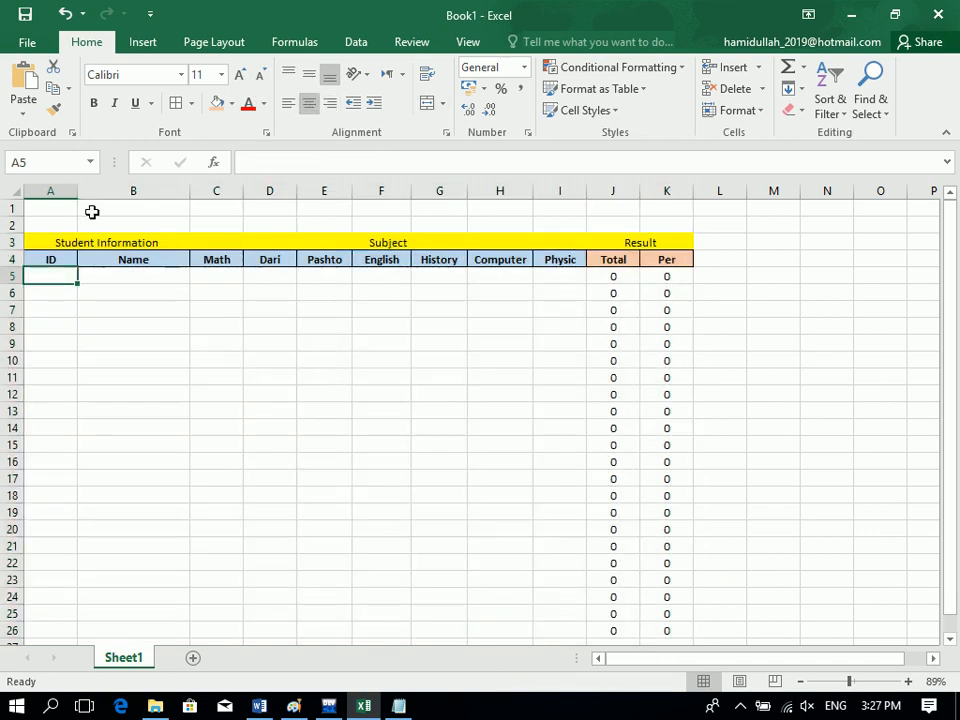
Narrow column A and merge rows 1–2 across the table width with Merge Across.
drag(77, 191, 681, 200)
click(442, 103)
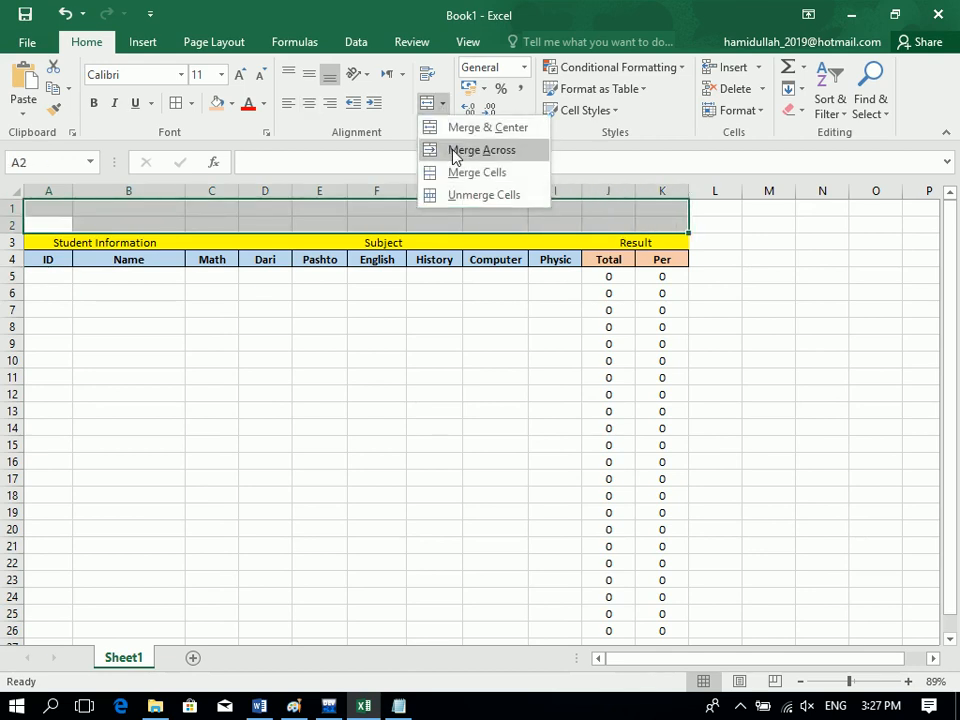
click(452, 152)
Type 'ZICS' in row 1 and 'ZIA INSTITUTE OF COMPUTER SCIENCE STUDENT'S EXAM RESULT' in row 2.
click(292, 213)
text(ZICS)
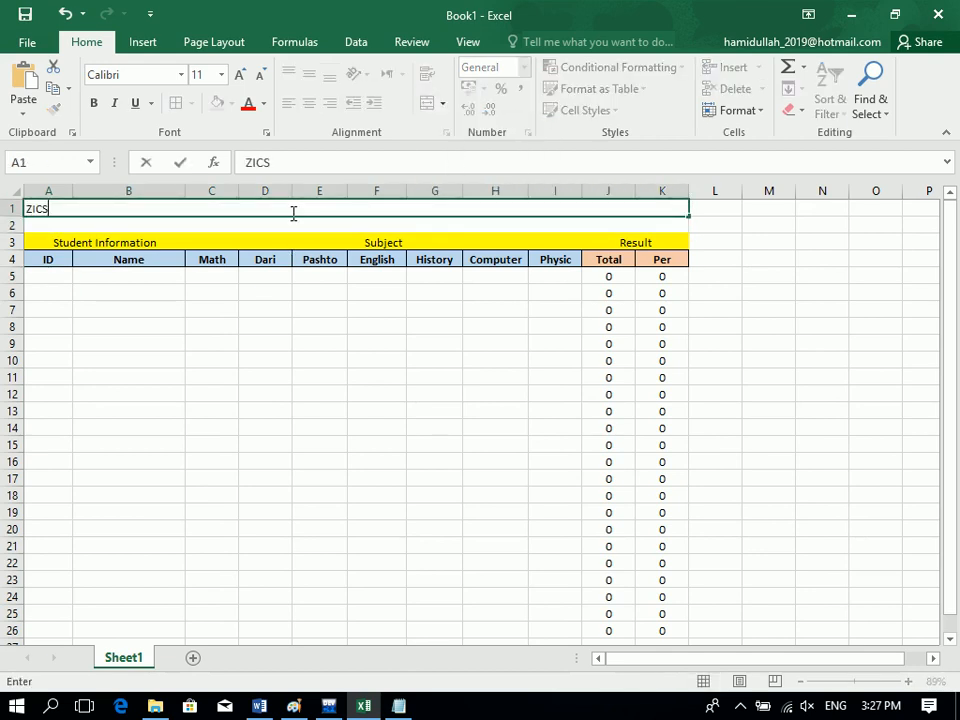
key(Return)
text(ZIA INSDTITUTE OF COMP)
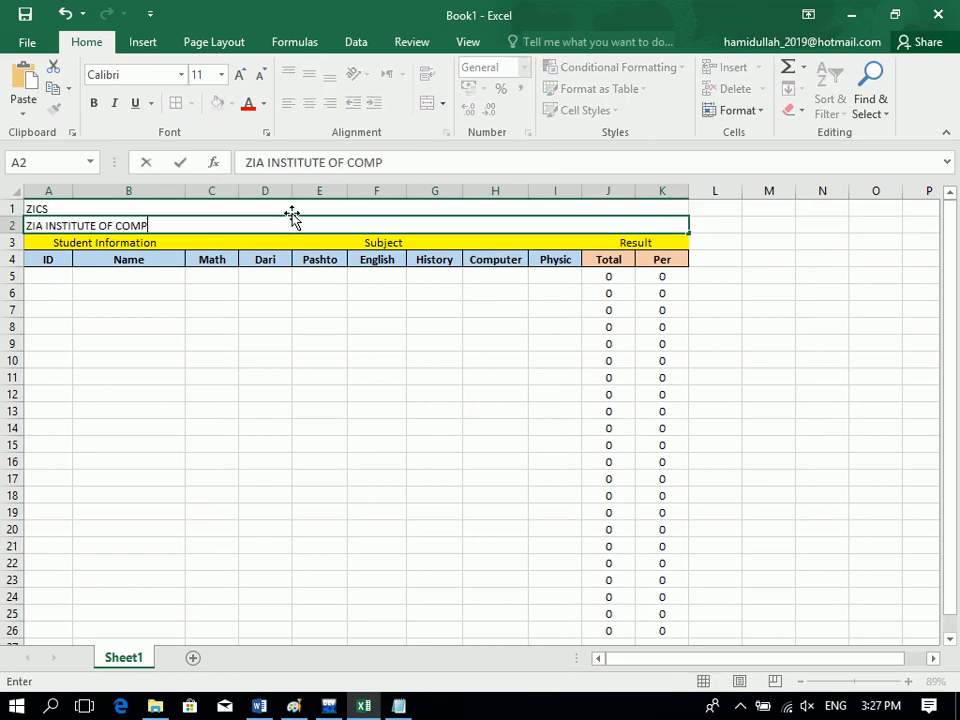
text(NCE )
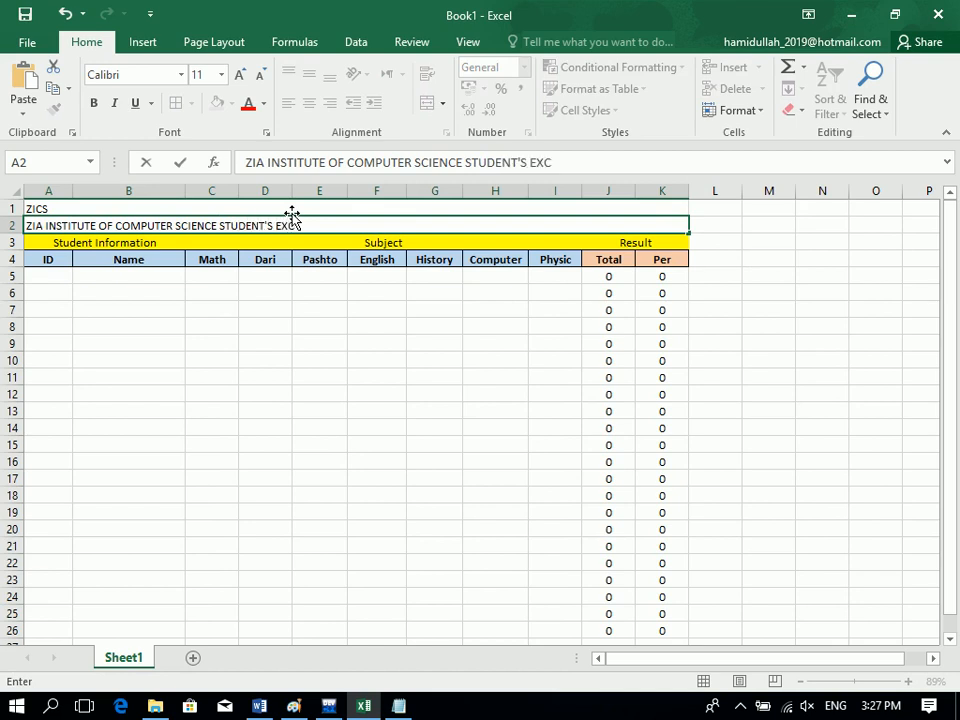
text(STUDENT'S EXAM RESULT)
click(336, 306)
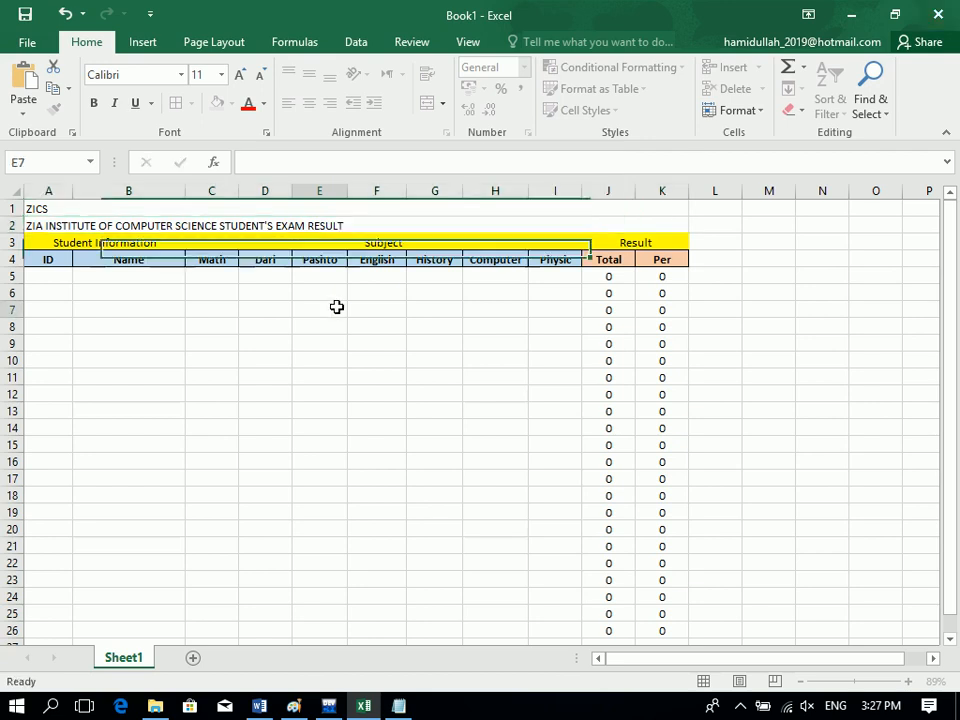
drag(313, 216, 313, 227)
Centre the titles, make rows 1–2 taller, middle-align them and enlarge the text.
click(310, 101)
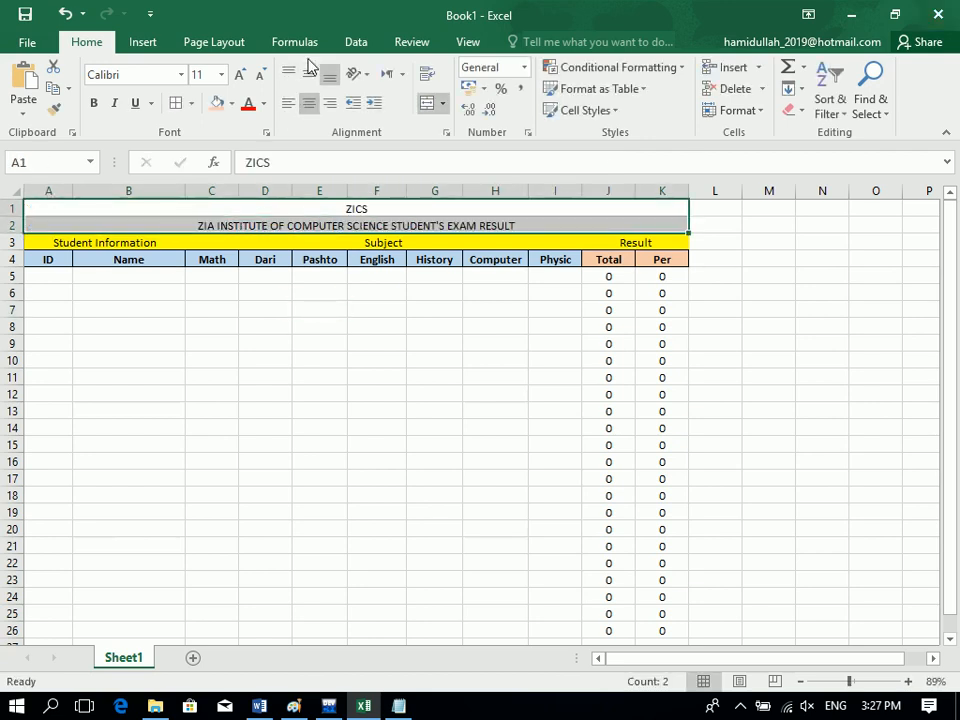
click(11, 242)
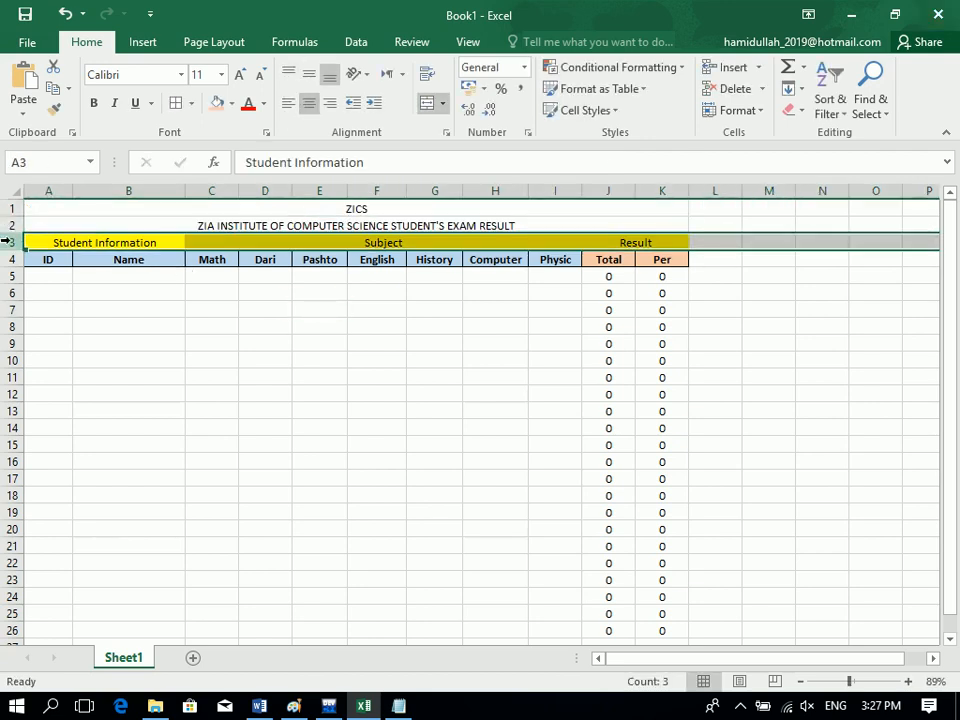
drag(11, 234, 13, 240)
drag(122, 210, 129, 246)
click(308, 75)
click(240, 76)
click(240, 76)
Set ZICS to Algerian 20-point with a peach fill.
click(133, 75)
text(al)
key(Return)
click(240, 75)
click(240, 75)
click(240, 75)
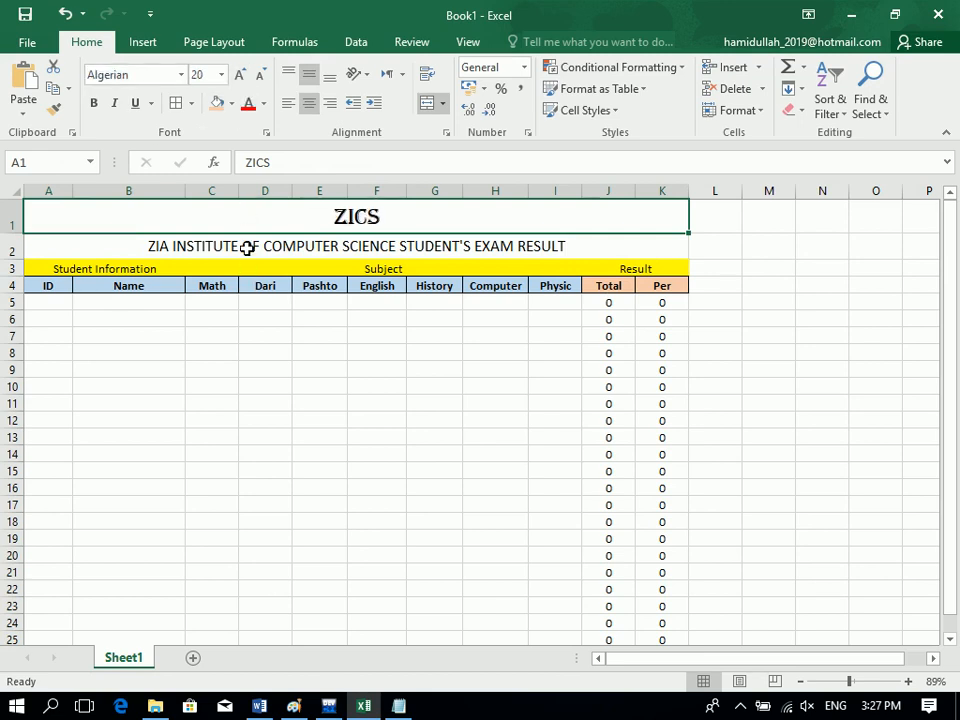
click(220, 104)
Fill the institute title row light grey and select the table area.
click(236, 250)
click(231, 104)
click(313, 166)
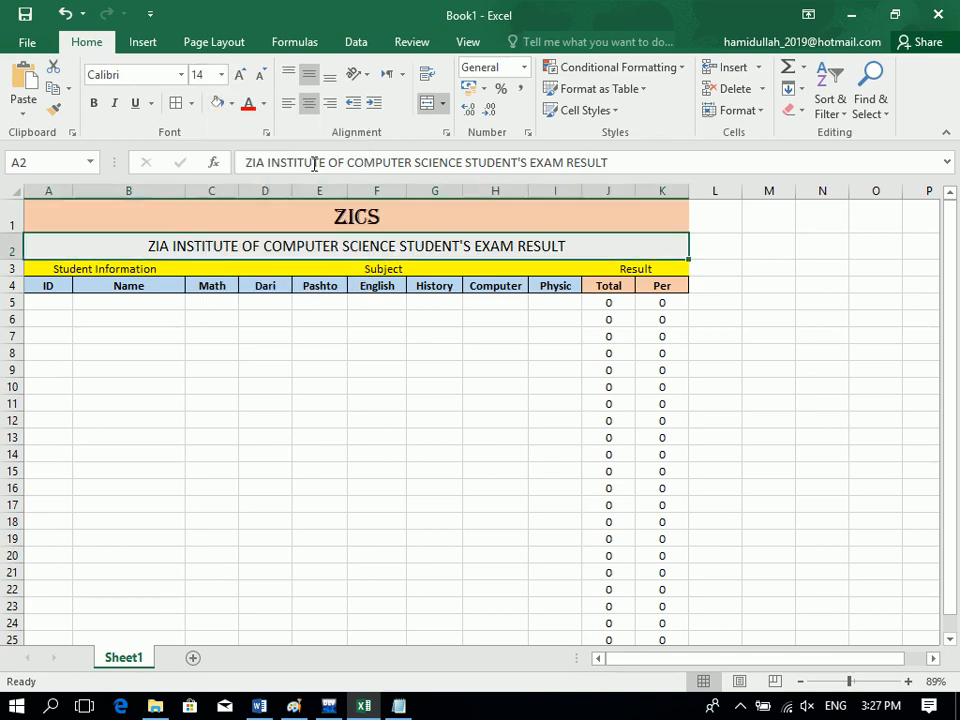
click(189, 337)
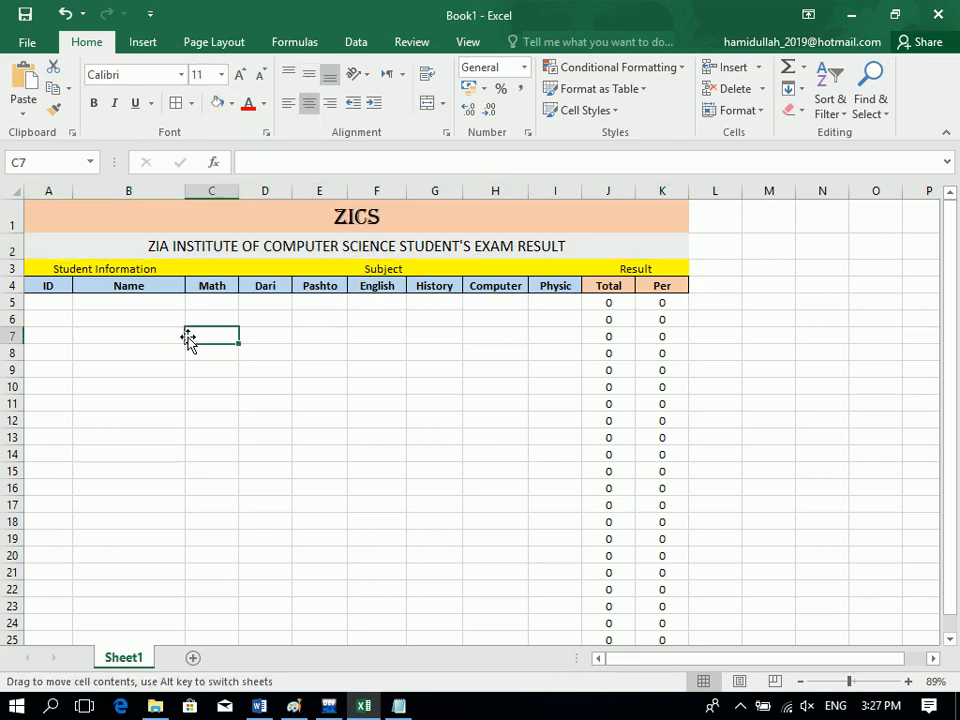
key(ctrl+a)
click(558, 350)
drag(662, 623, 30, 212)
Apply All Borders to every cell of the table.
click(176, 104)
scroll(186, 418, down, 4)
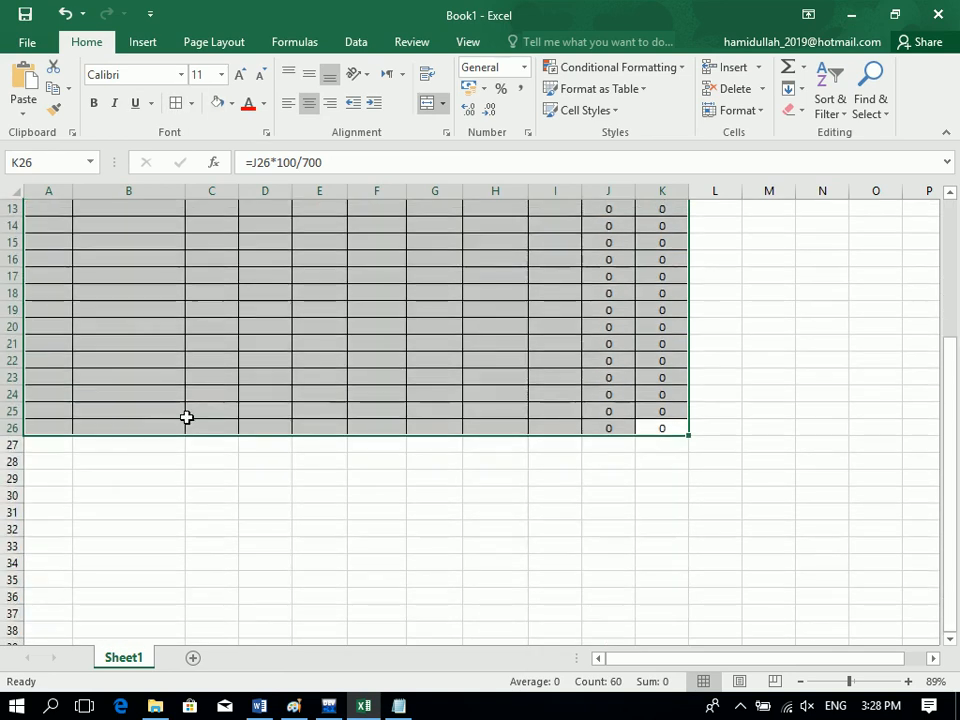
click(192, 412)
drag(204, 355, 168, 2)
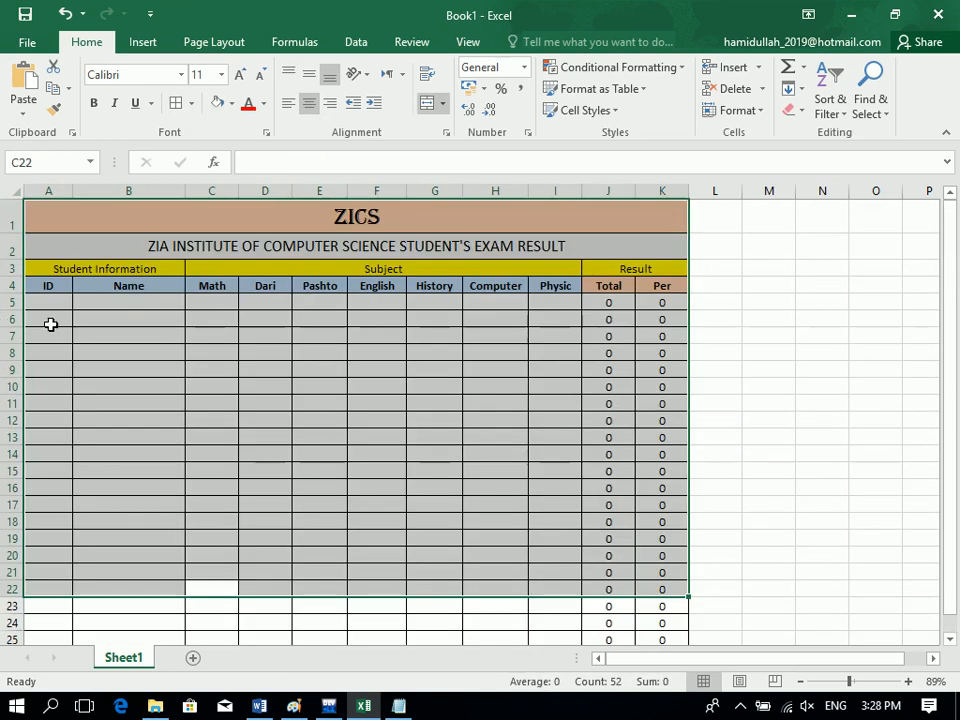
Enter IDs 2, 3 and 4 below ID 1 in column A.
click(50, 306)
text(2)
key(Return)
text(3)
key(Return)
text(4)
key(Return)
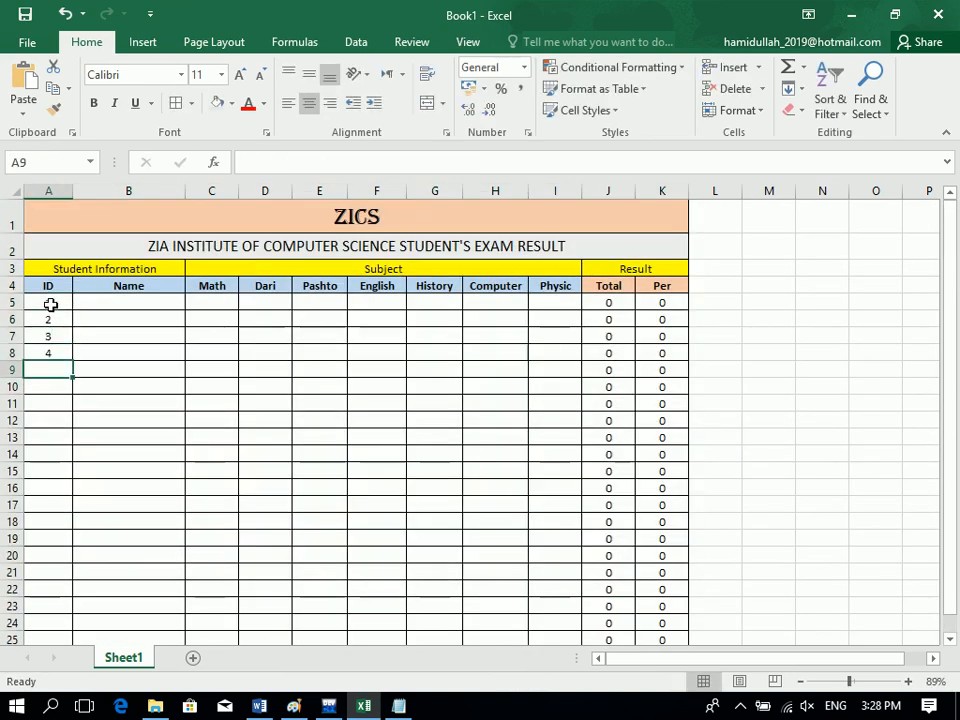
drag(47, 303, 68, 595)
Extend the ID numbers 1 through 22 down to row 26.
drag(68, 596, 68, 603)
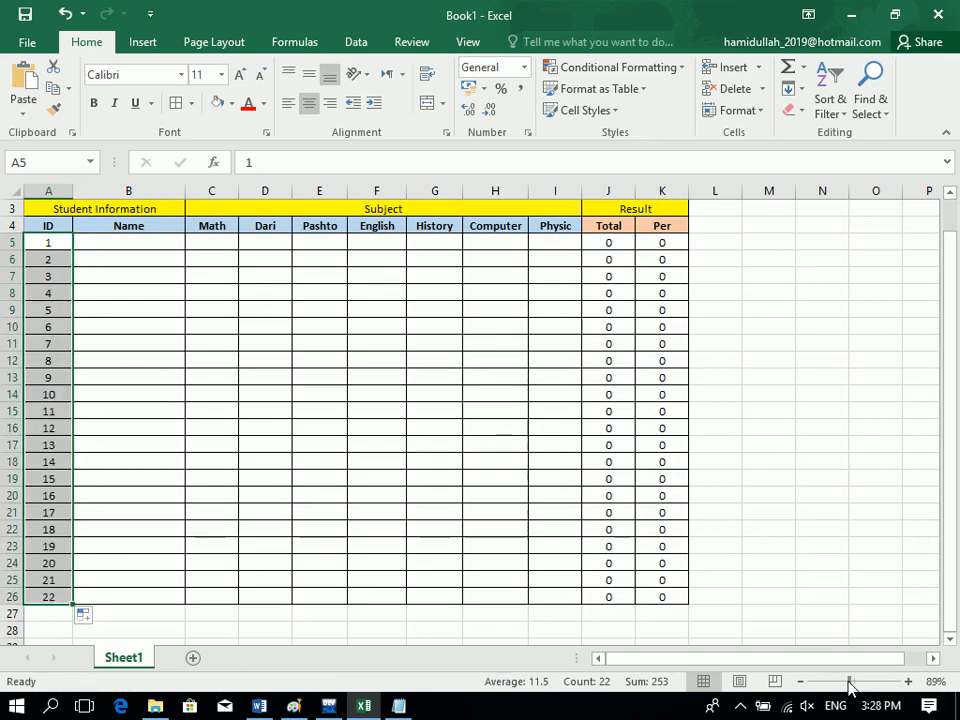
drag(849, 681, 846, 682)
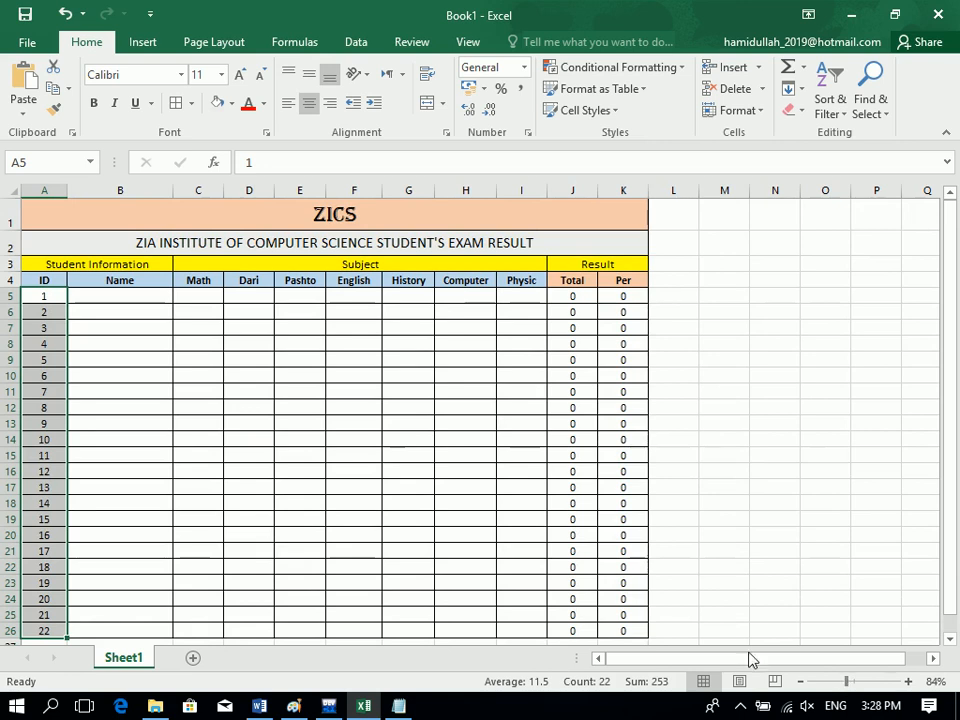
drag(100, 633, 113, 299)
Make header row 4 taller with vertically aligned labels, then select Per cells K5:K26.
drag(11, 288, 484, 289)
drag(579, 285, 36, 282)
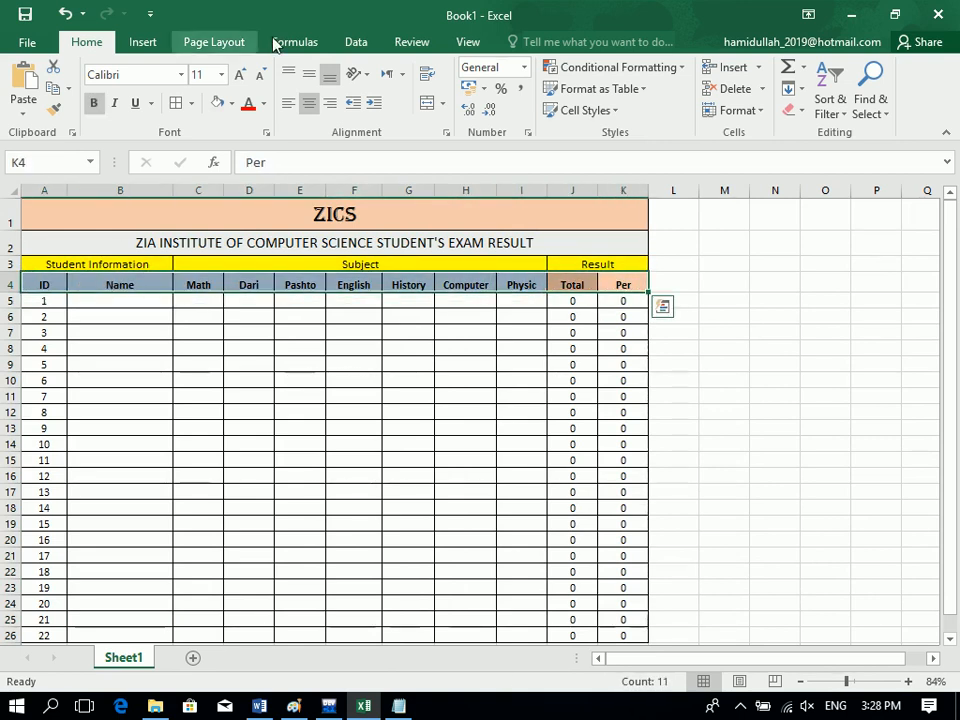
click(313, 71)
click(329, 74)
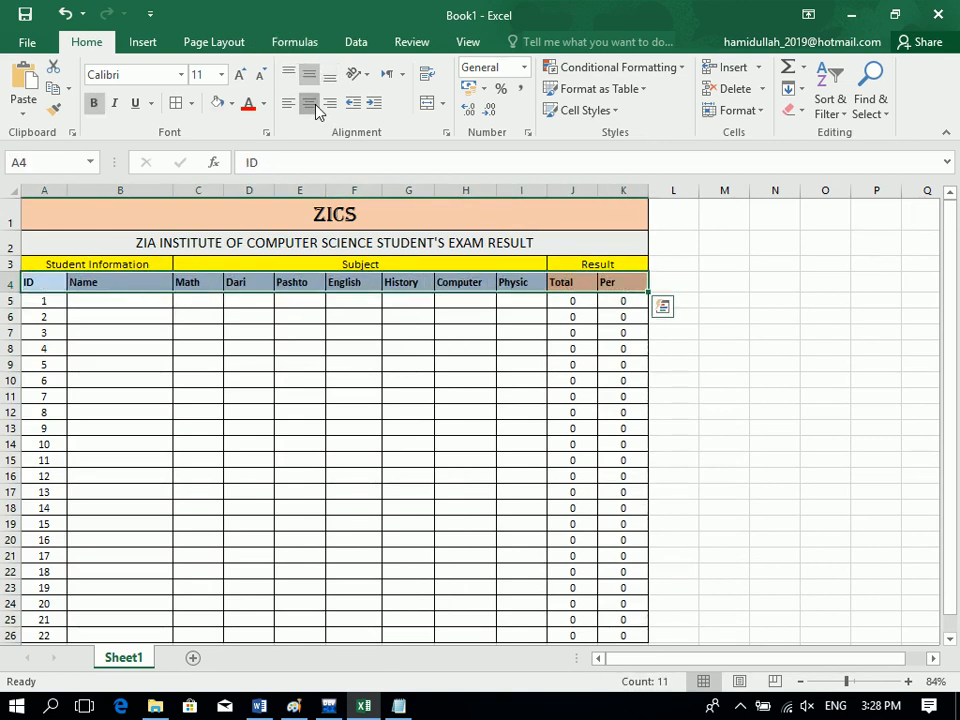
click(548, 433)
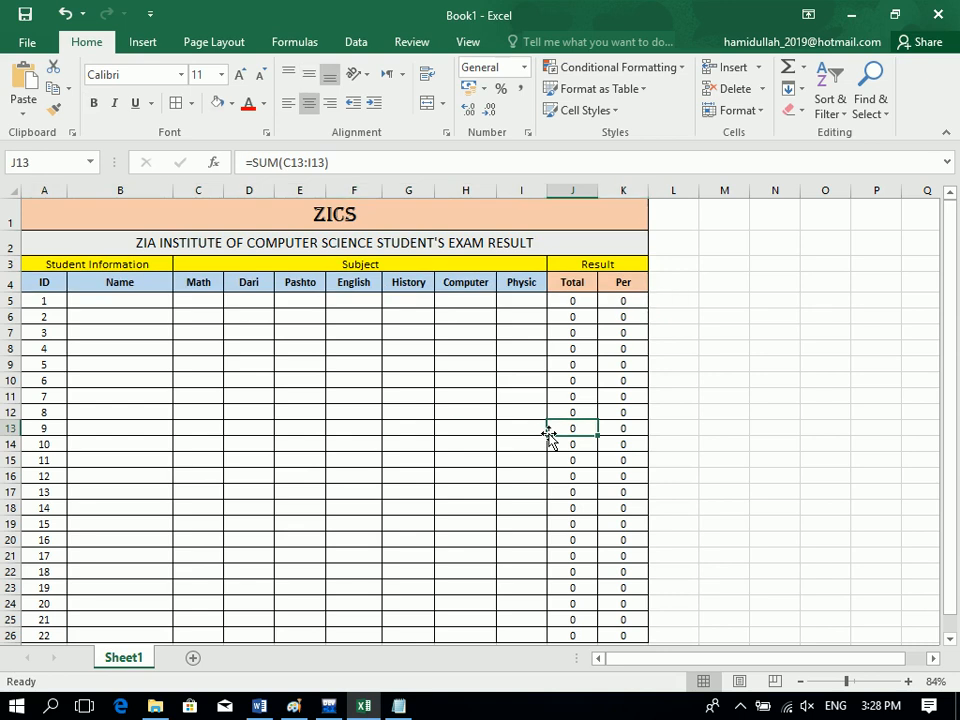
drag(619, 301, 632, 635)
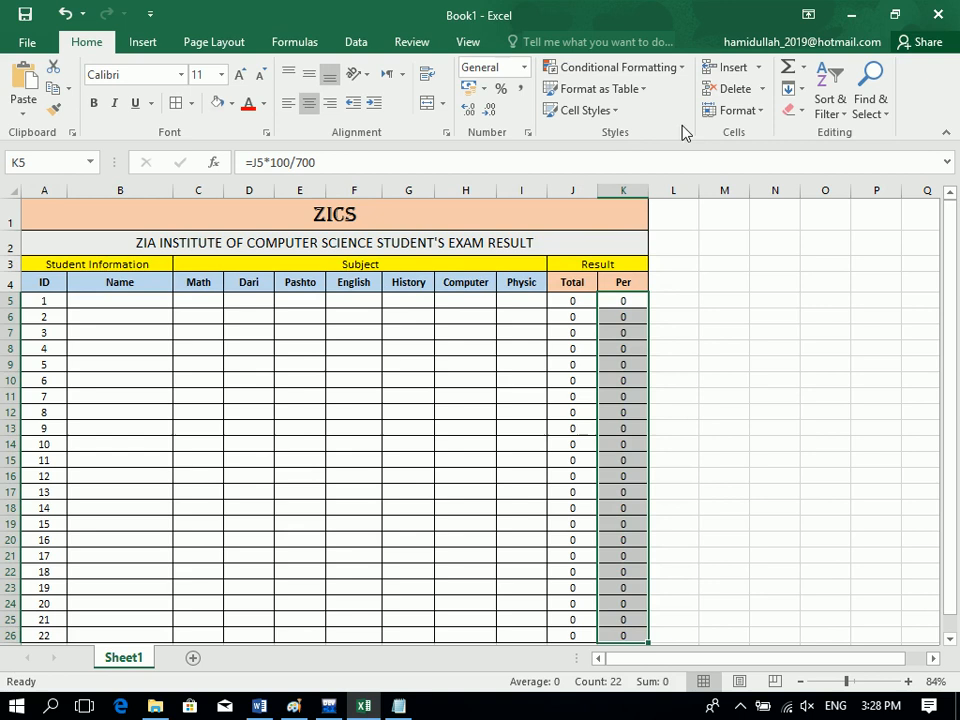
Add a Greater Than 90 conditional format giving Per values a green custom fill.
click(657, 73)
mouse_move(669, 105)
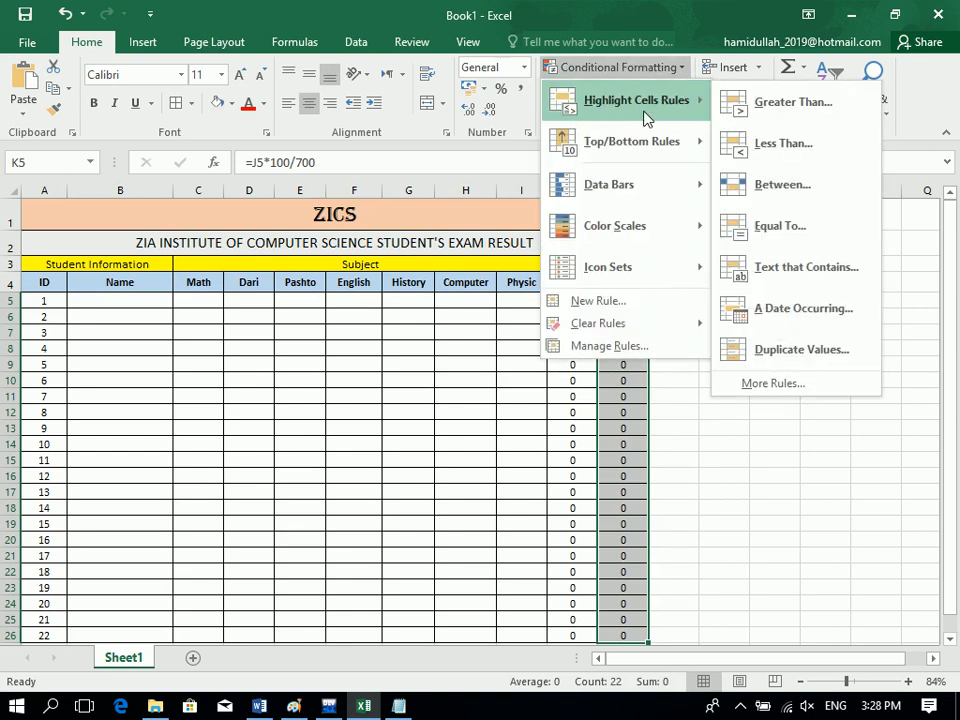
click(779, 103)
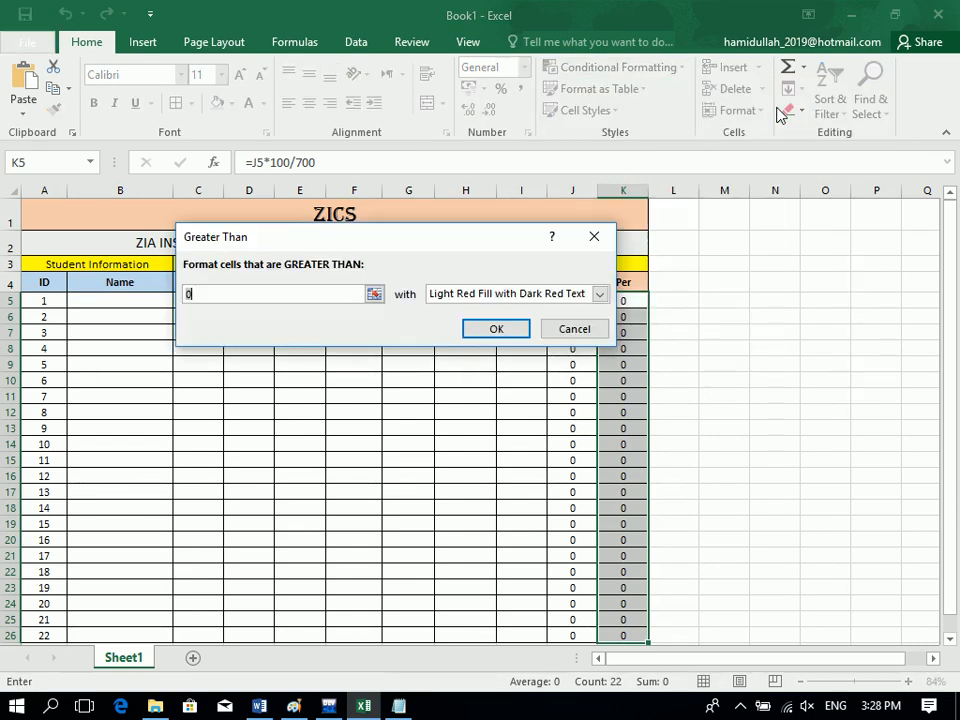
text(90)
click(546, 298)
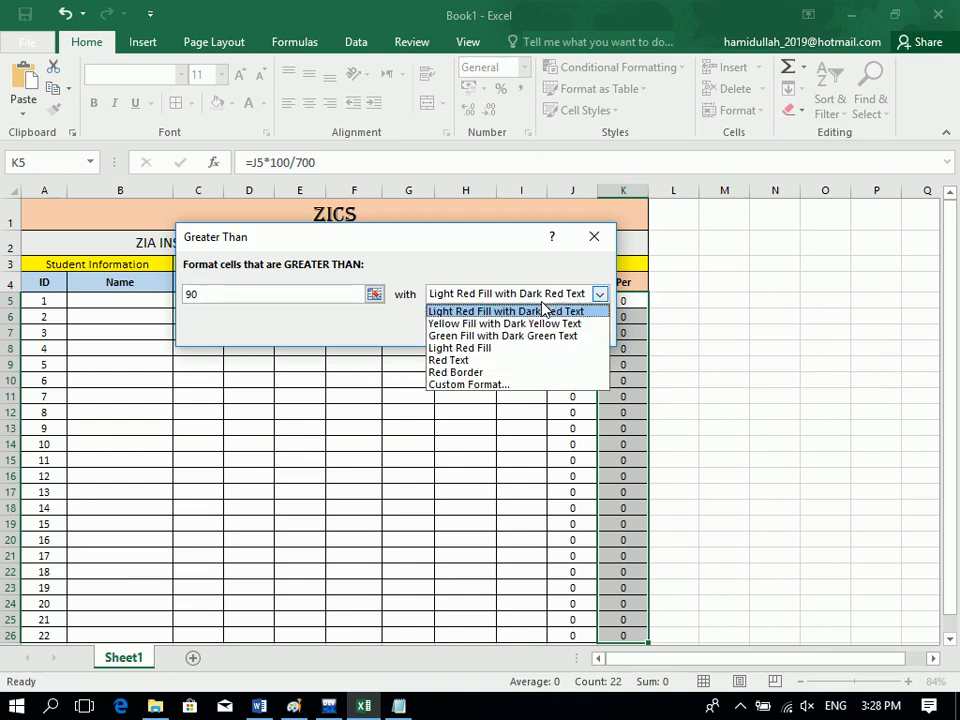
click(521, 386)
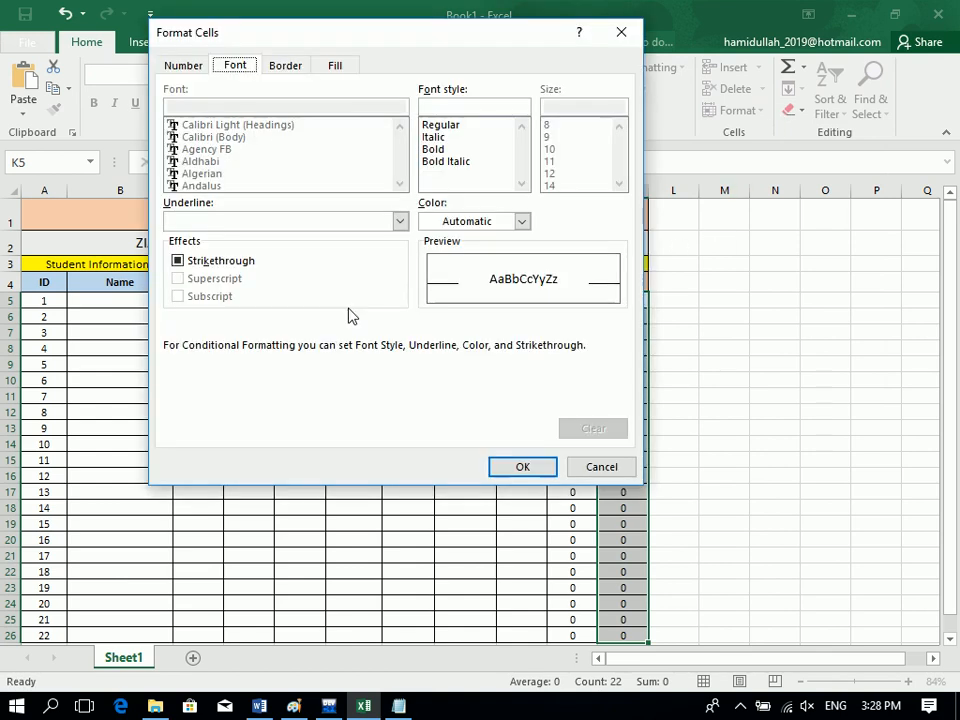
click(349, 72)
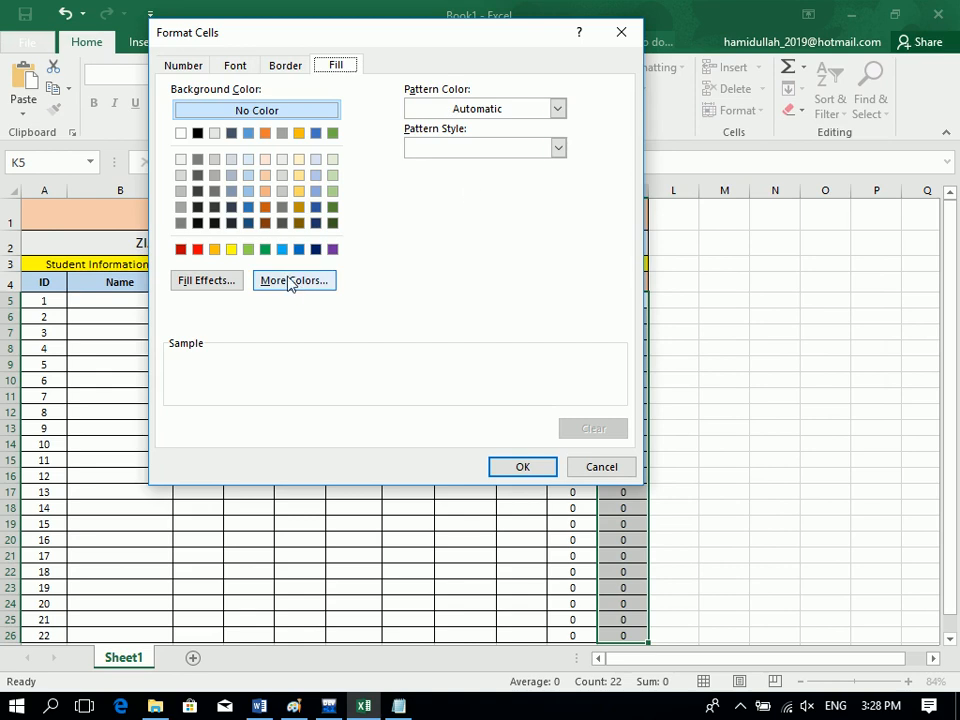
click(265, 250)
click(546, 470)
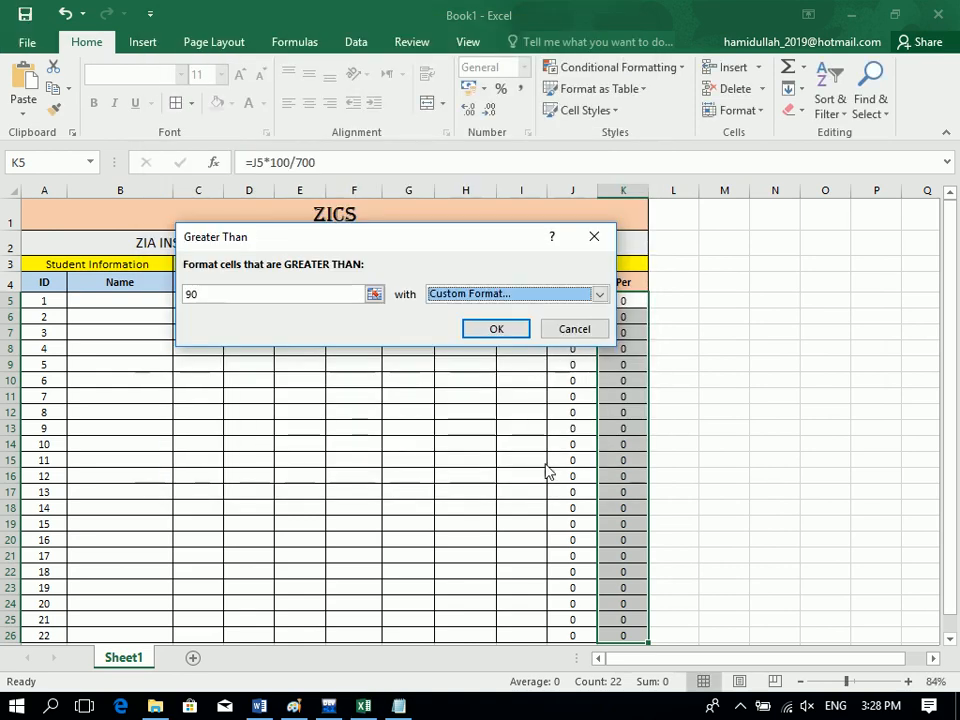
click(515, 330)
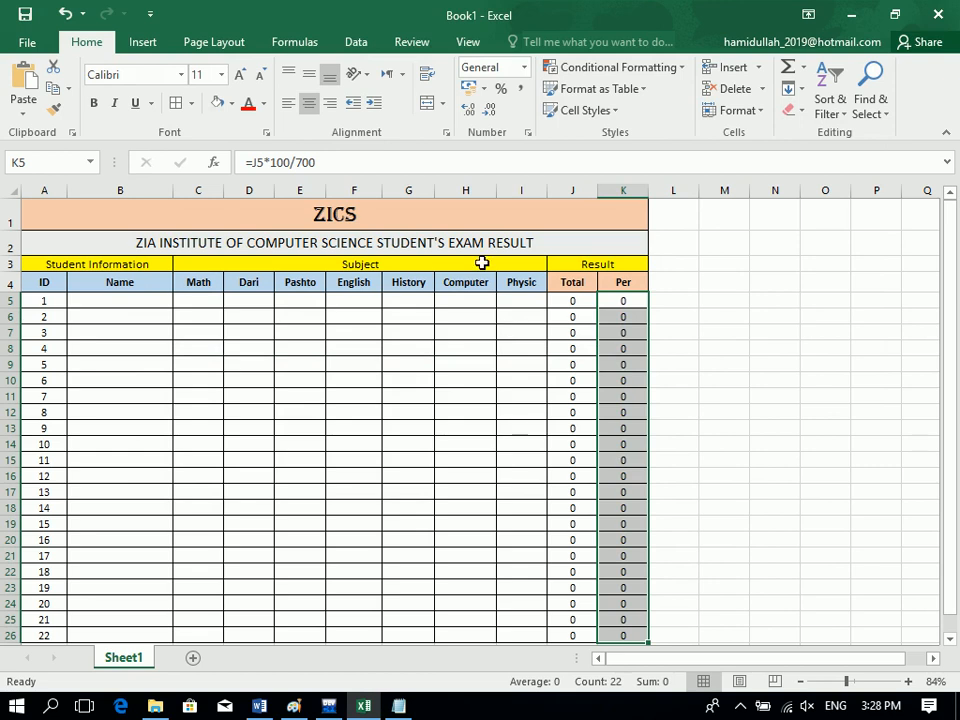
click(617, 67)
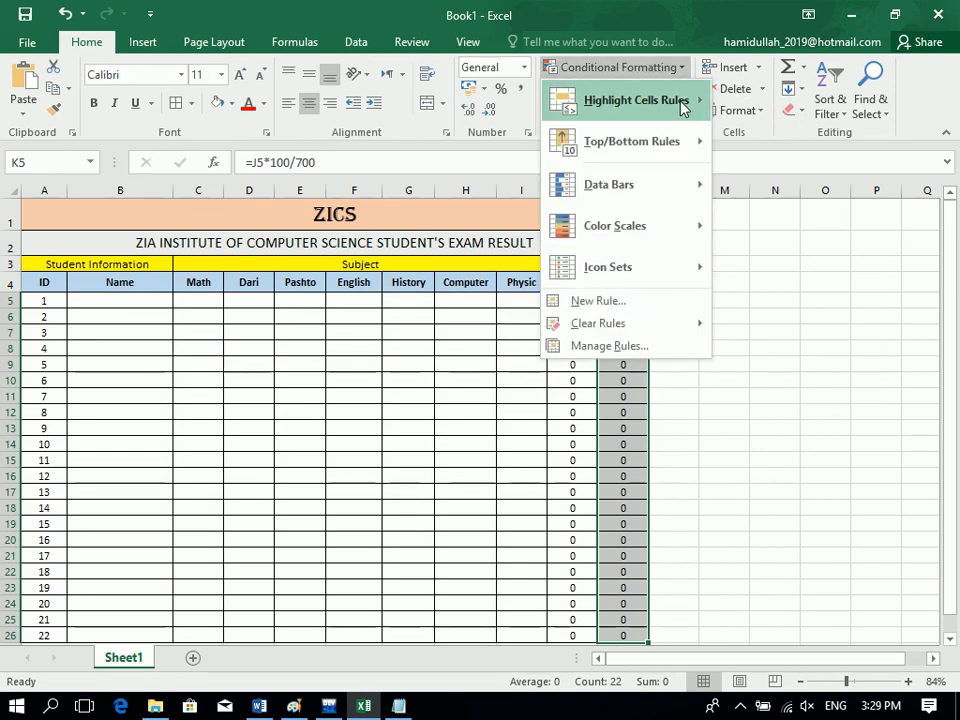
Add a Less Than 90 rule giving Per values a red custom fill.
click(820, 147)
text(90)
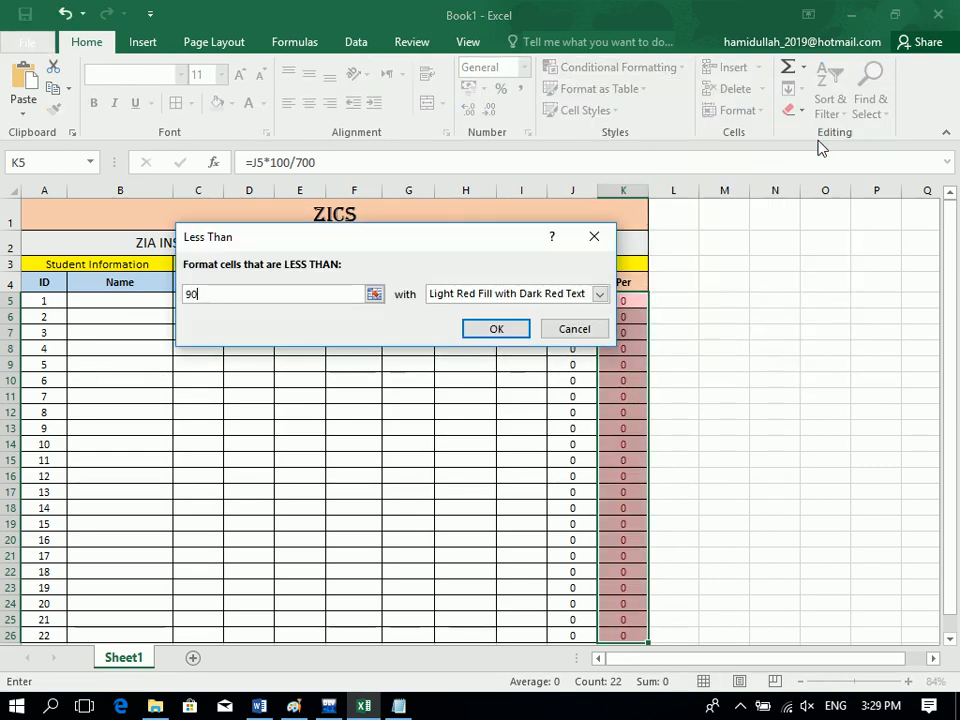
click(510, 294)
click(499, 385)
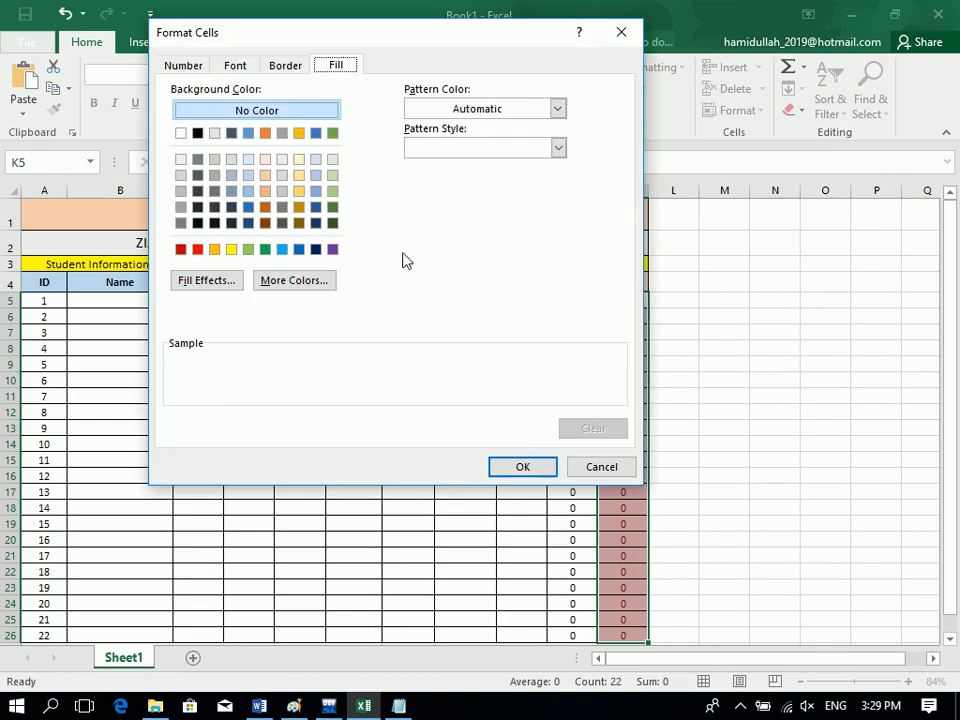
click(197, 249)
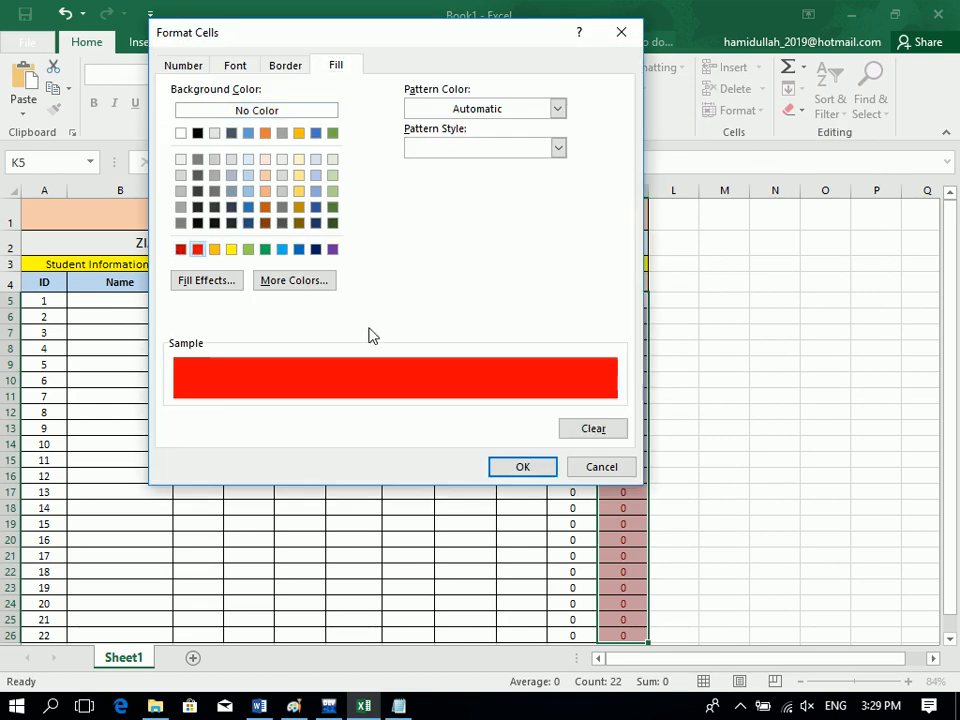
click(522, 467)
click(496, 328)
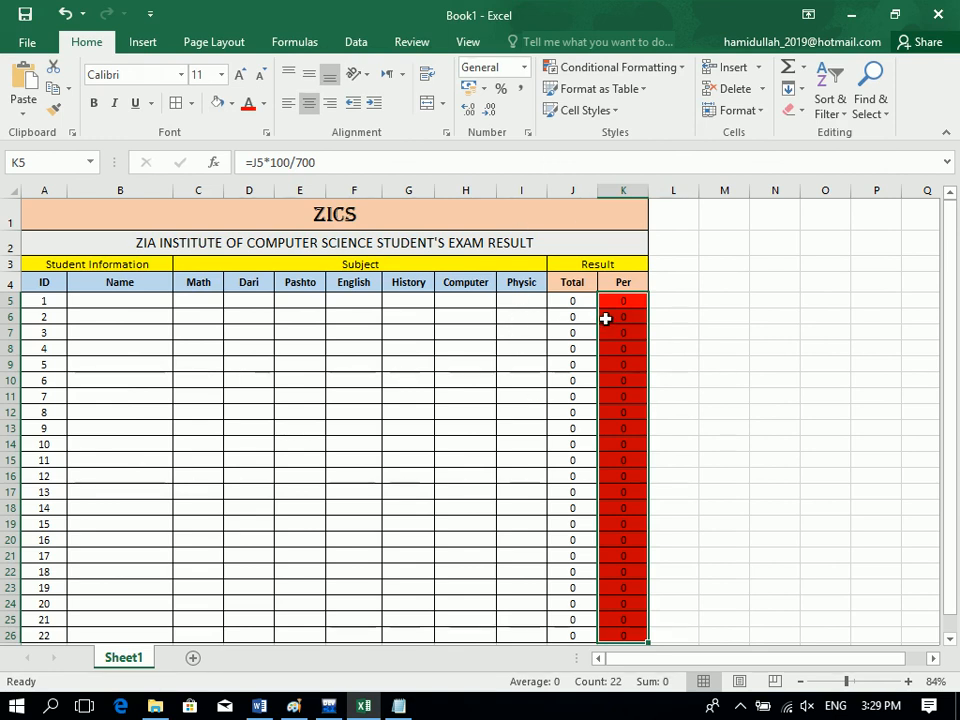
Add an Equal To 0 rule with a white custom fill so zeros stay plain.
click(608, 70)
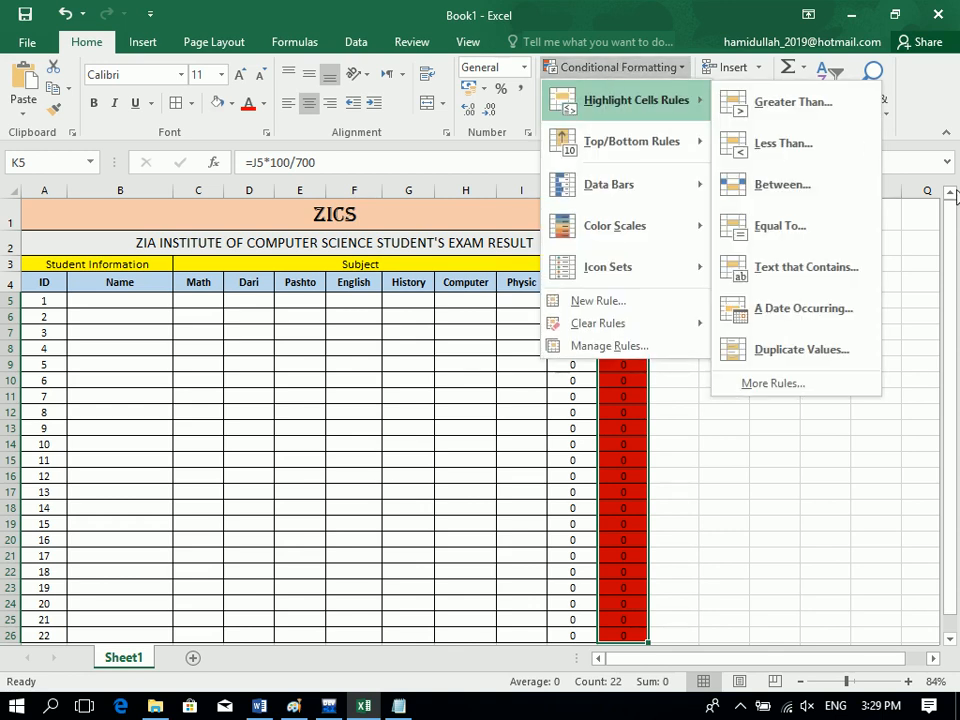
click(787, 248)
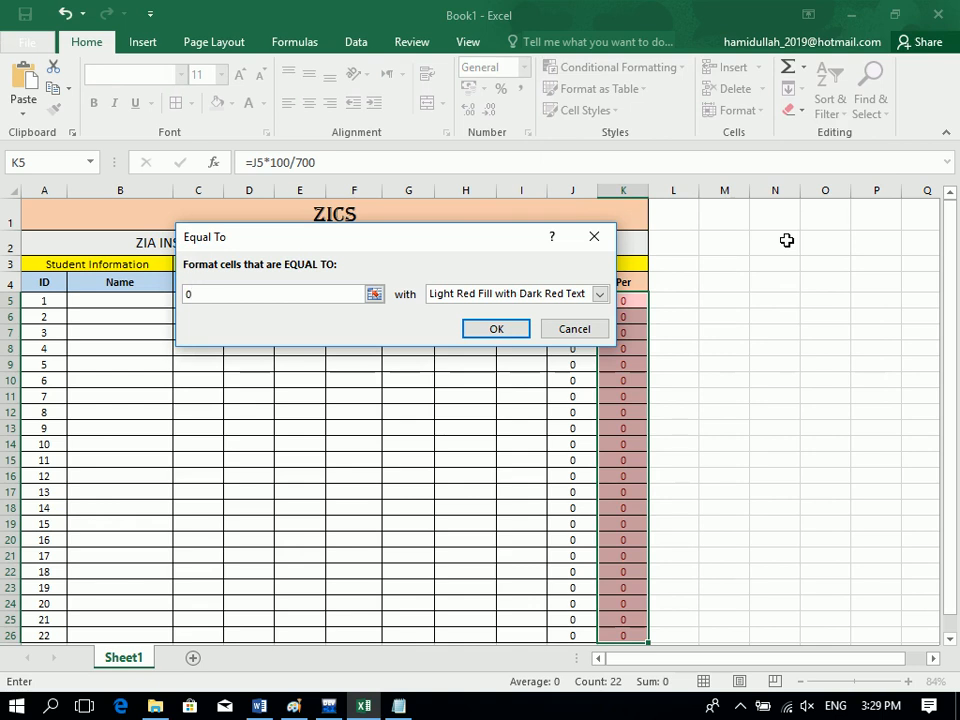
click(543, 292)
click(535, 389)
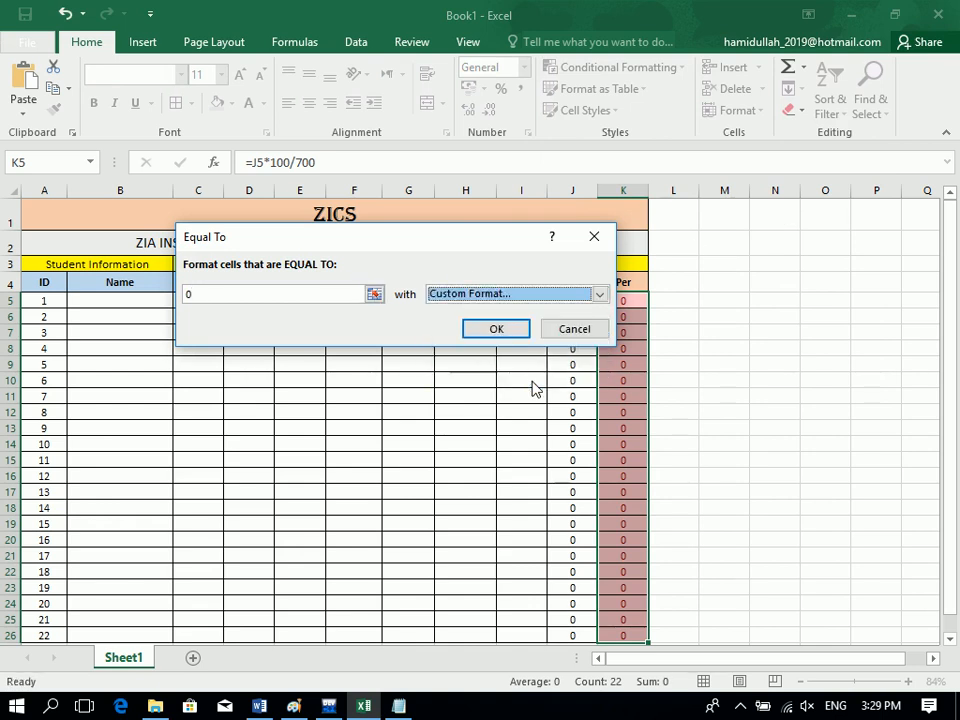
click(181, 133)
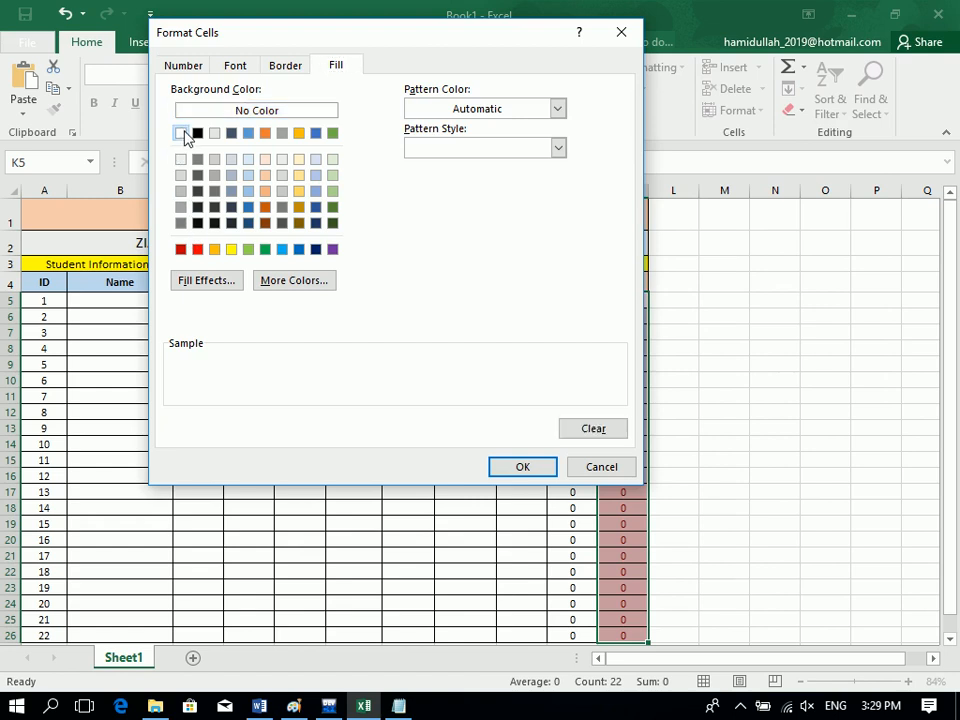
click(540, 467)
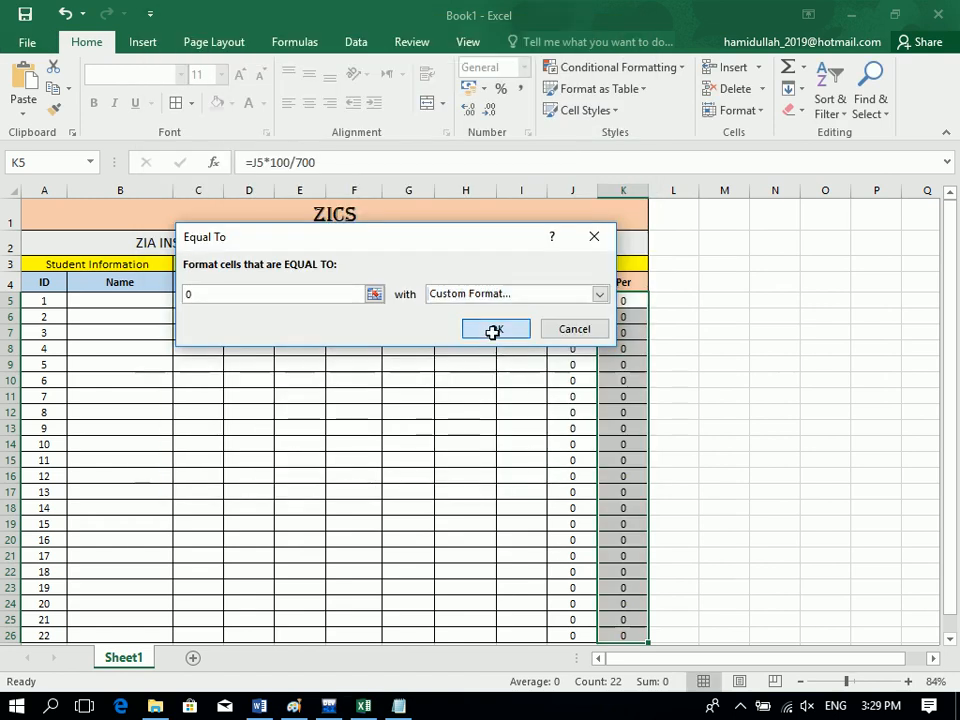
click(495, 329)
click(369, 351)
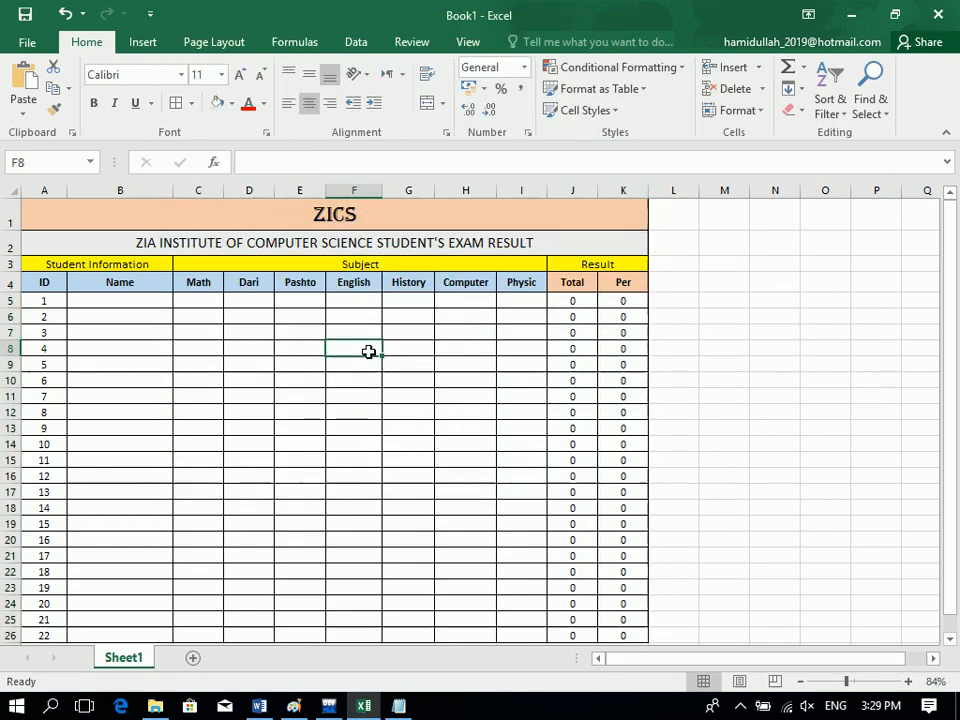
Type the first student's name into cell B5.
click(106, 300)
text(Isrtar)
key(BackSpace)
key(BackSpace)
key(BackSpace)
text(arulkh)
key(BackSpace)
key(BackSpace)
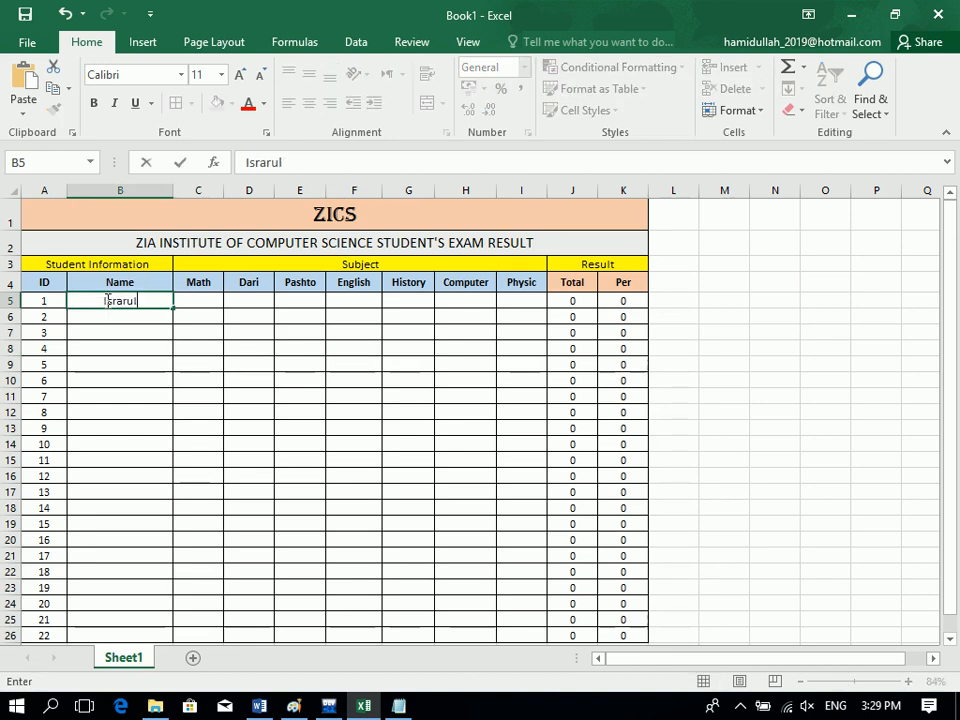
text(haq)
key(Tab)
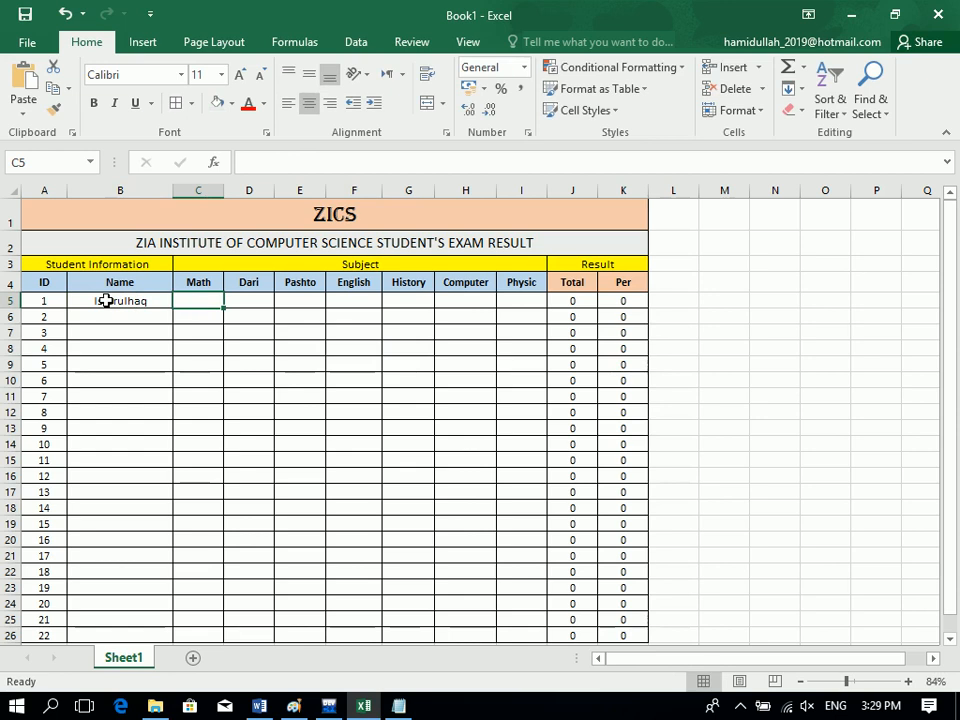
Enter marks 90, 99, 88, 99, 77, 10, 99 across C5:I5, totalling 562.
text(90)
key(Tab)
text(99)
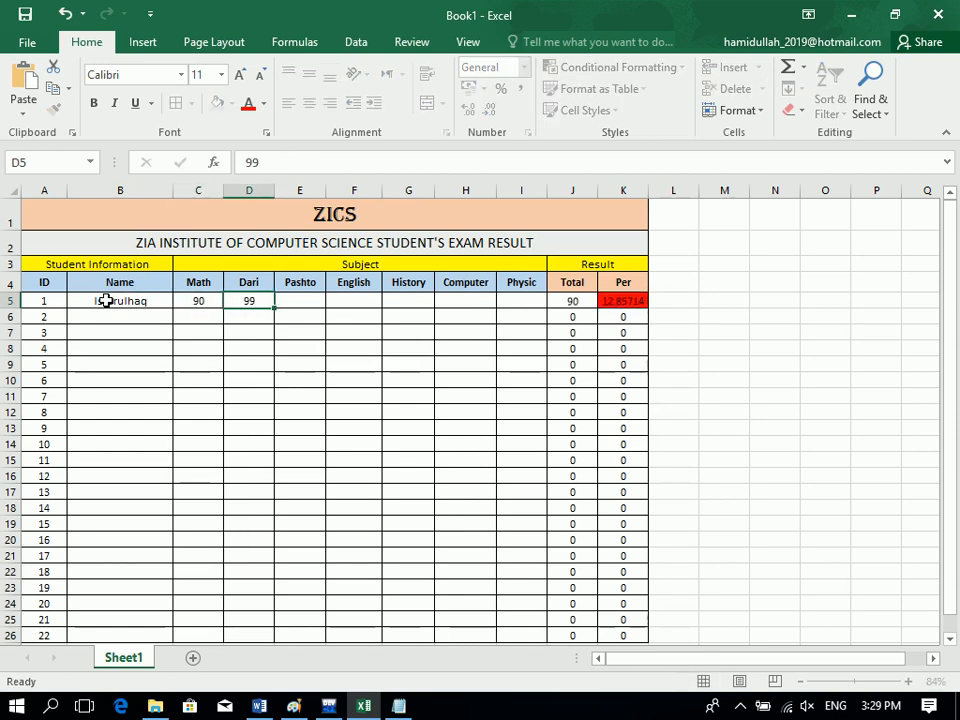
key(Tab)
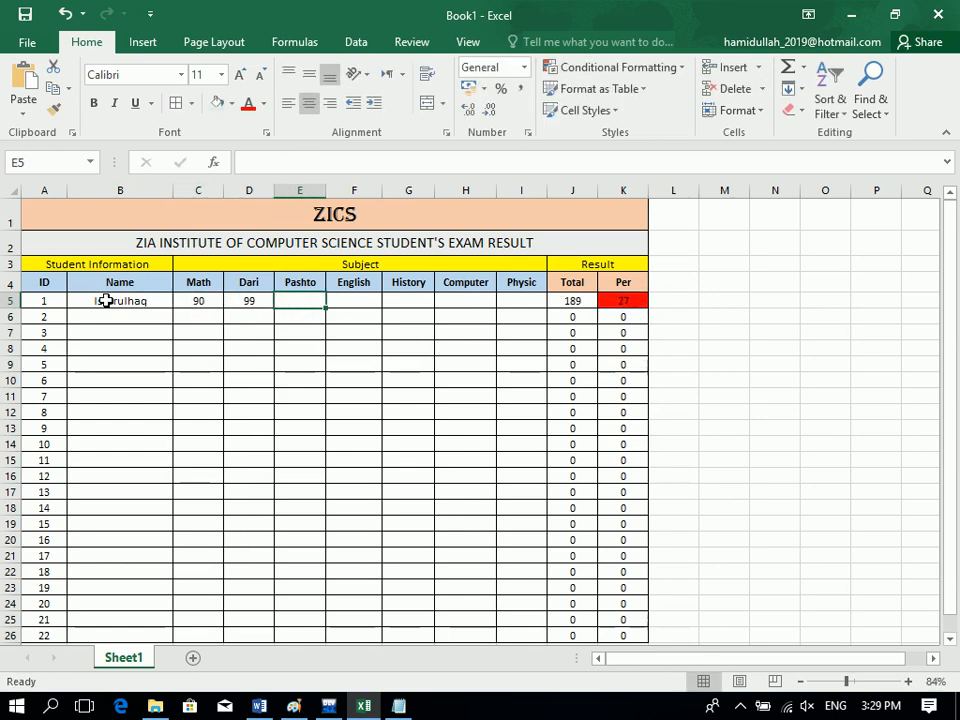
text(88)
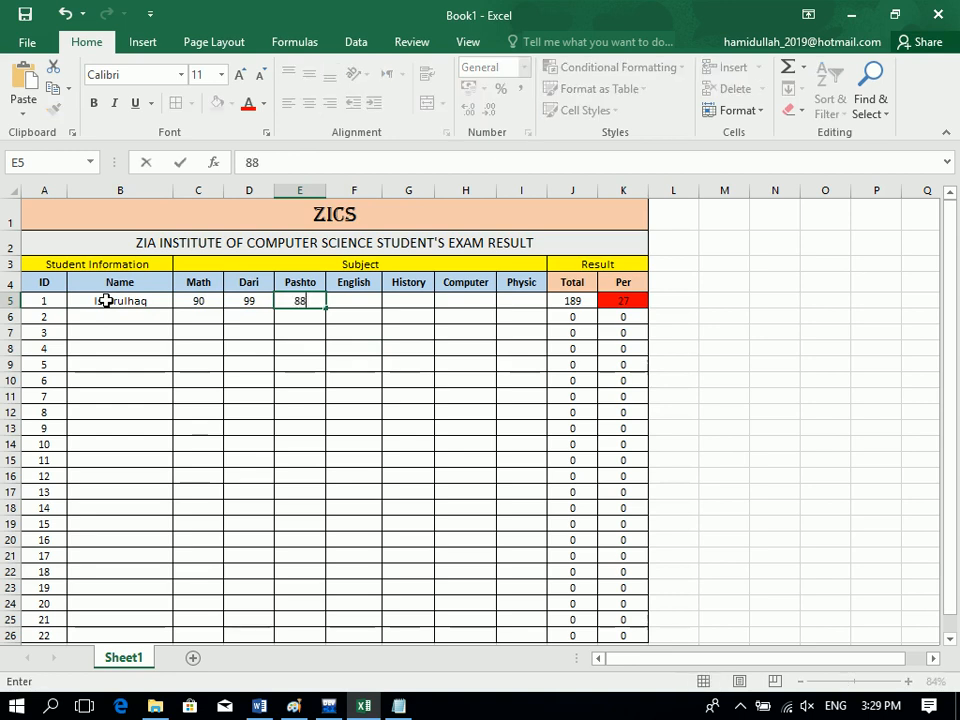
key(Tab)
text(99)
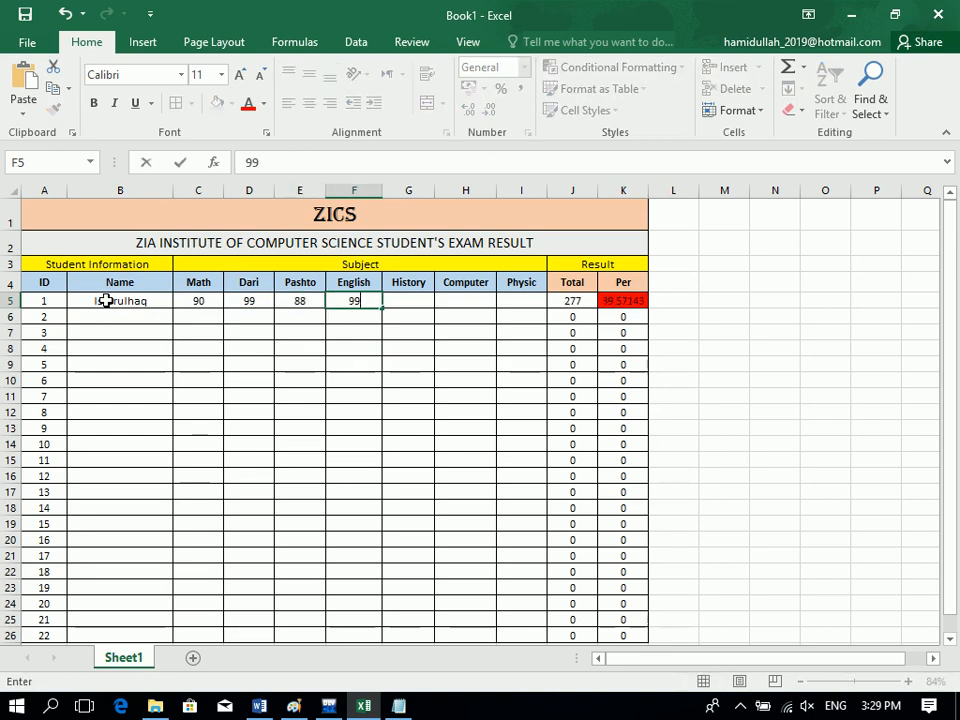
key(Tab)
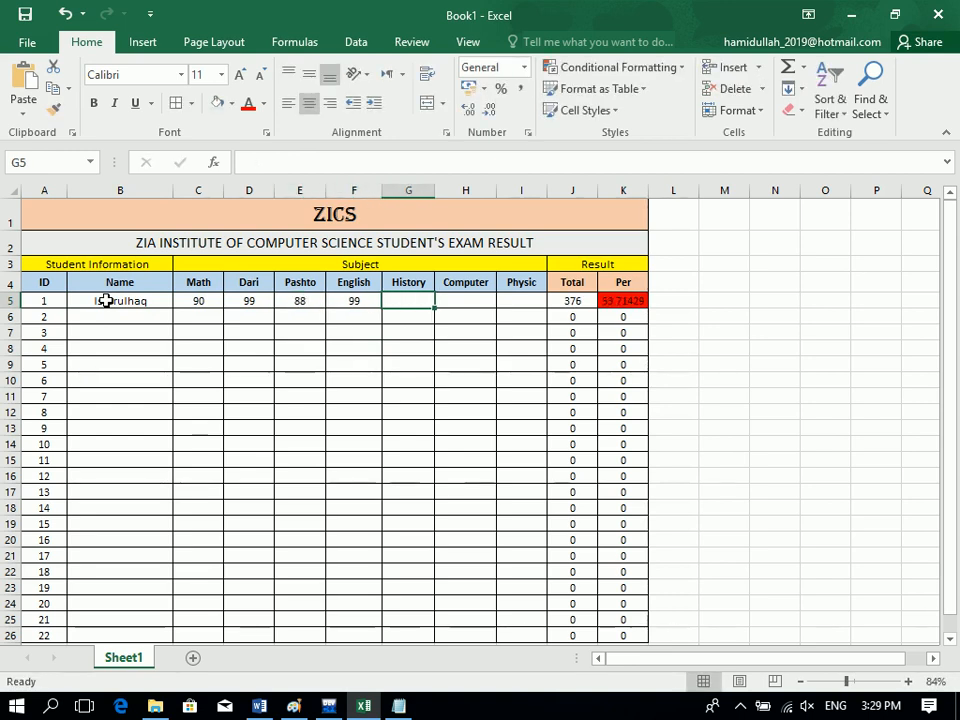
text(77)
key(Tab)
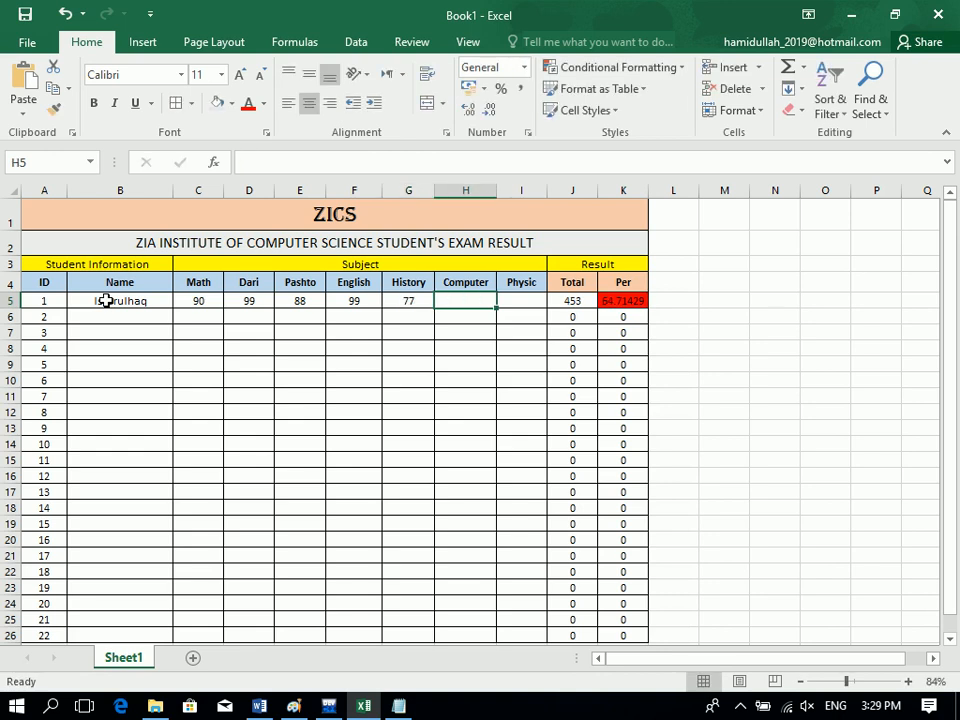
text(19)
key(Tab)
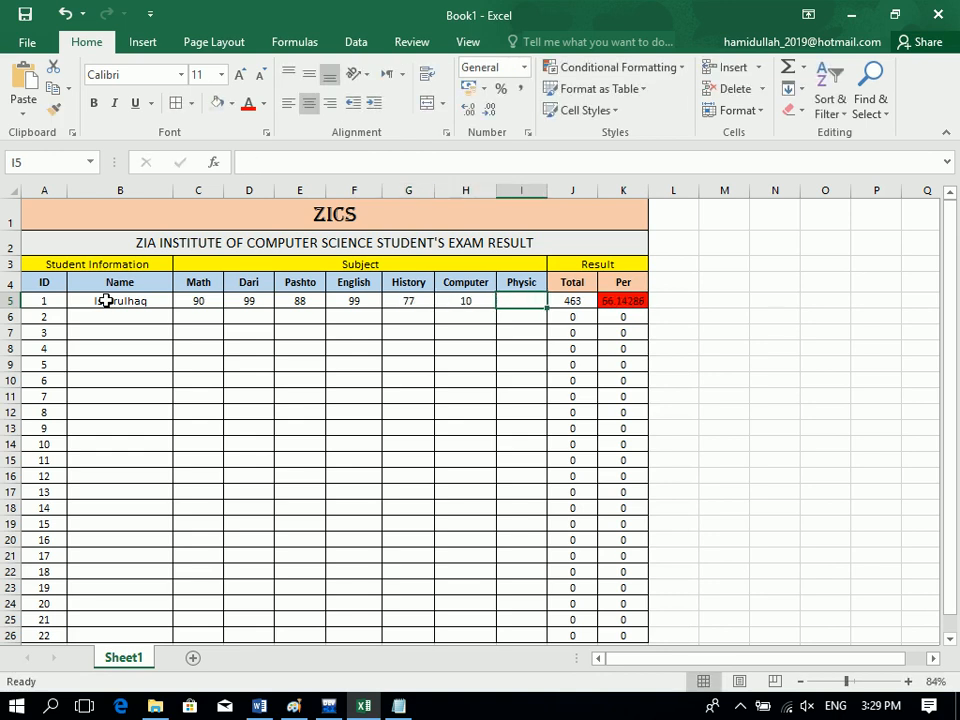
text(00)
key(BackSpace)
key(BackSpace)
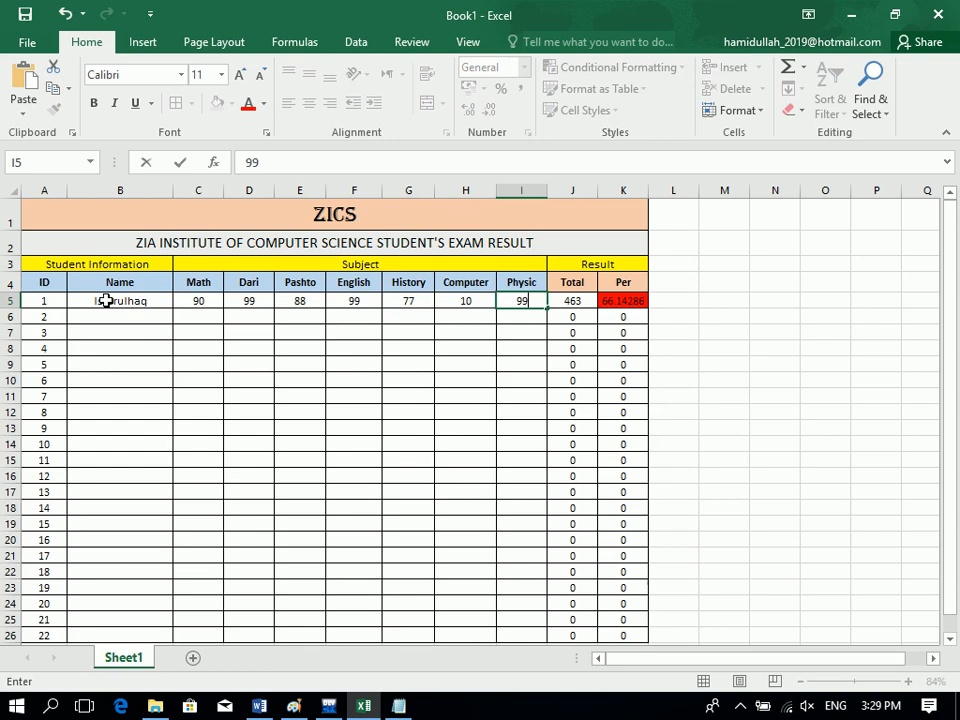
key(Return)
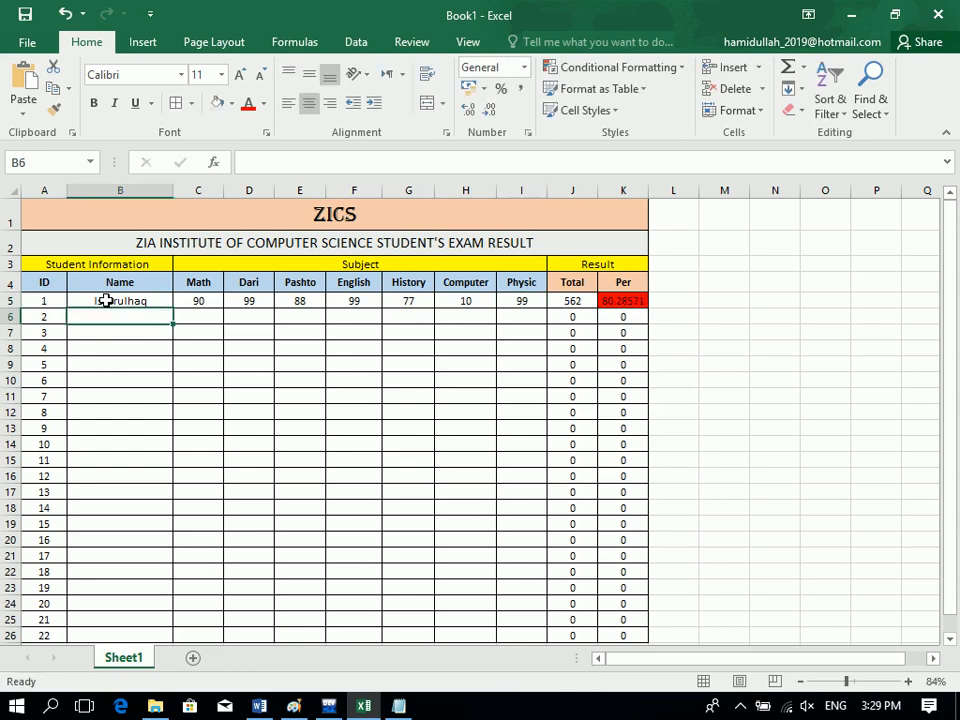
click(625, 303)
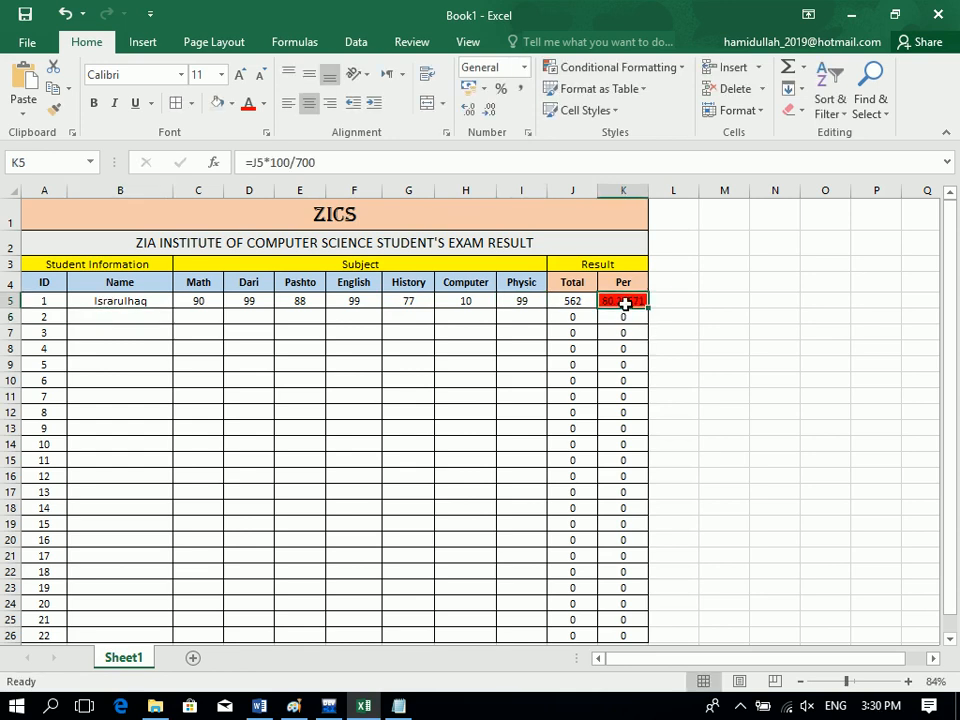
Change the first student's Computer score in H5 to 90.
drag(200, 300, 416, 305)
click(430, 344)
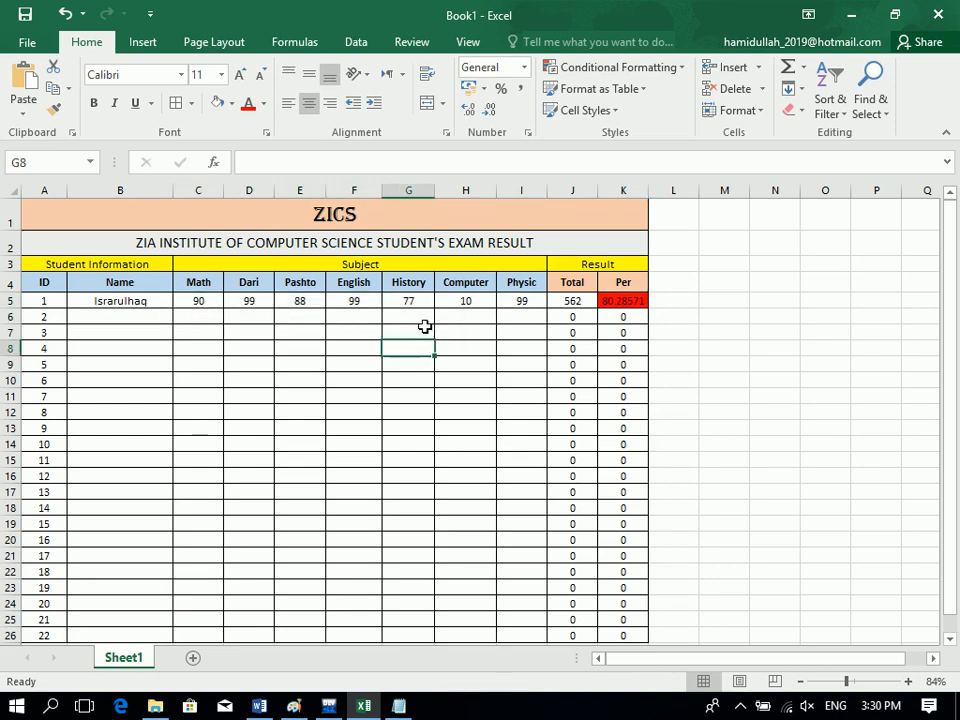
click(457, 300)
text(60)
key(Return)
click(457, 300)
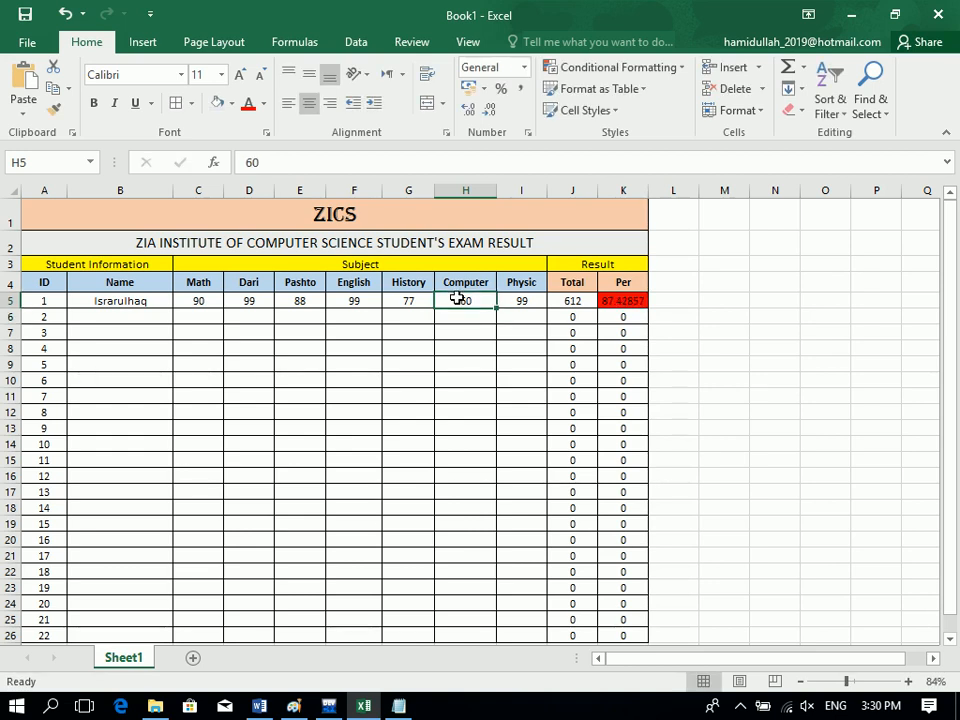
text(90)
key(Return)
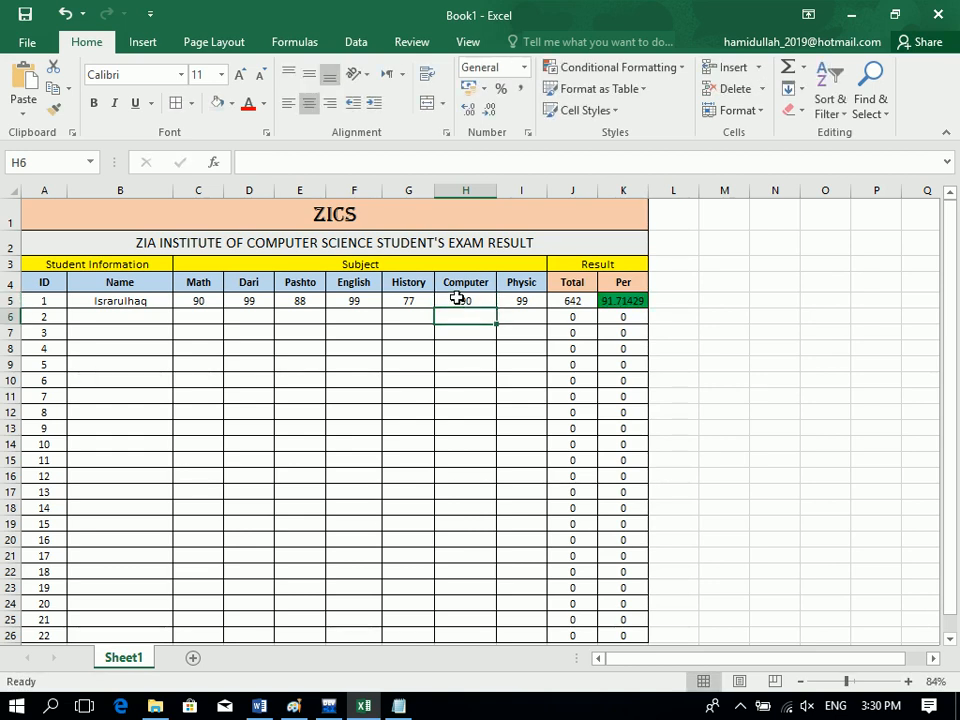
Check the total formula in J5 and the percentage formula in K5.
click(457, 300)
click(606, 302)
click(449, 345)
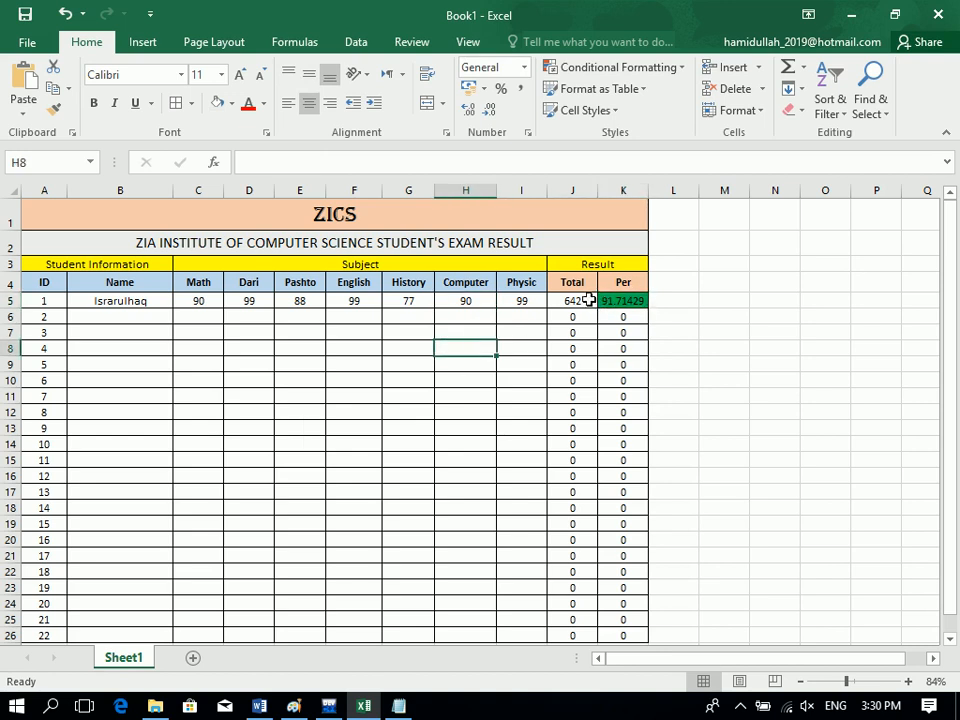
click(588, 300)
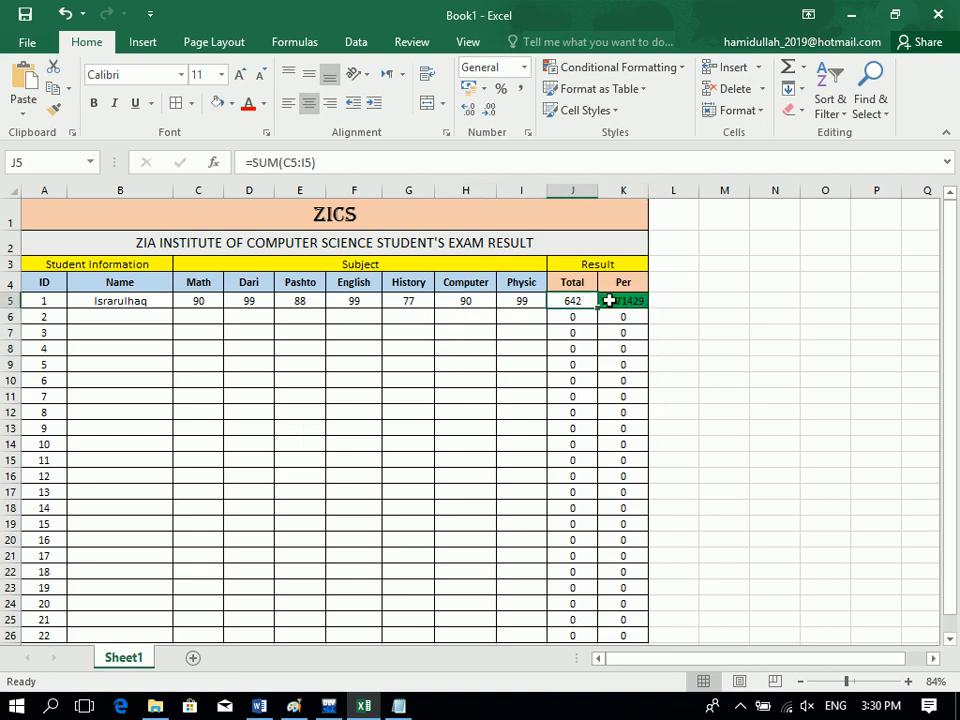
click(614, 300)
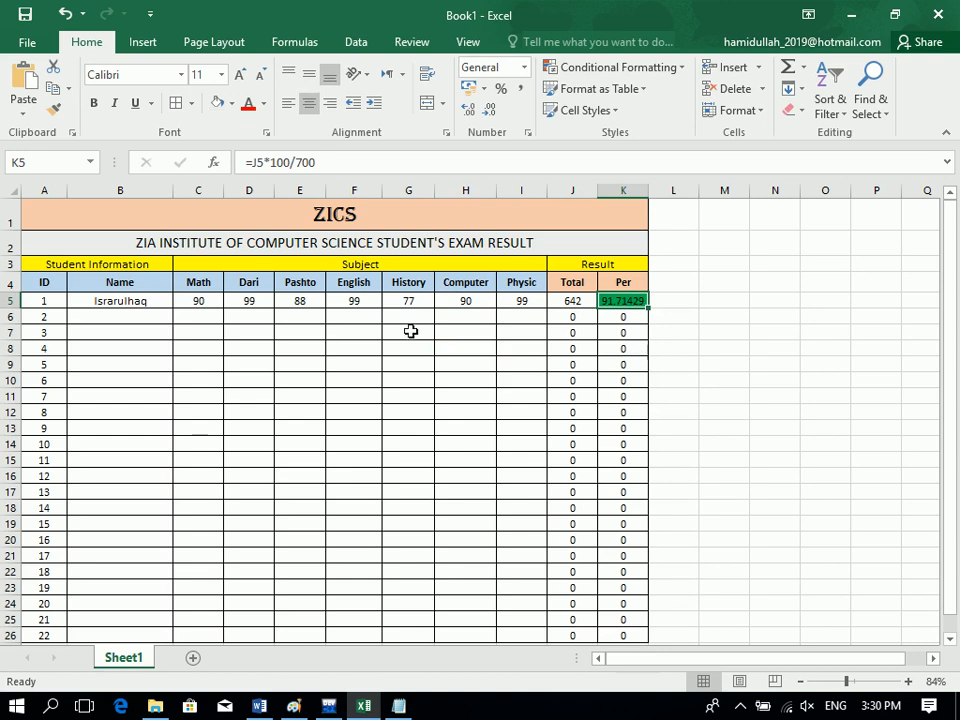
Enter the second student's name in B6 with Math 88, Dari 99 and Pashto 0.
click(97, 330)
key(Up)
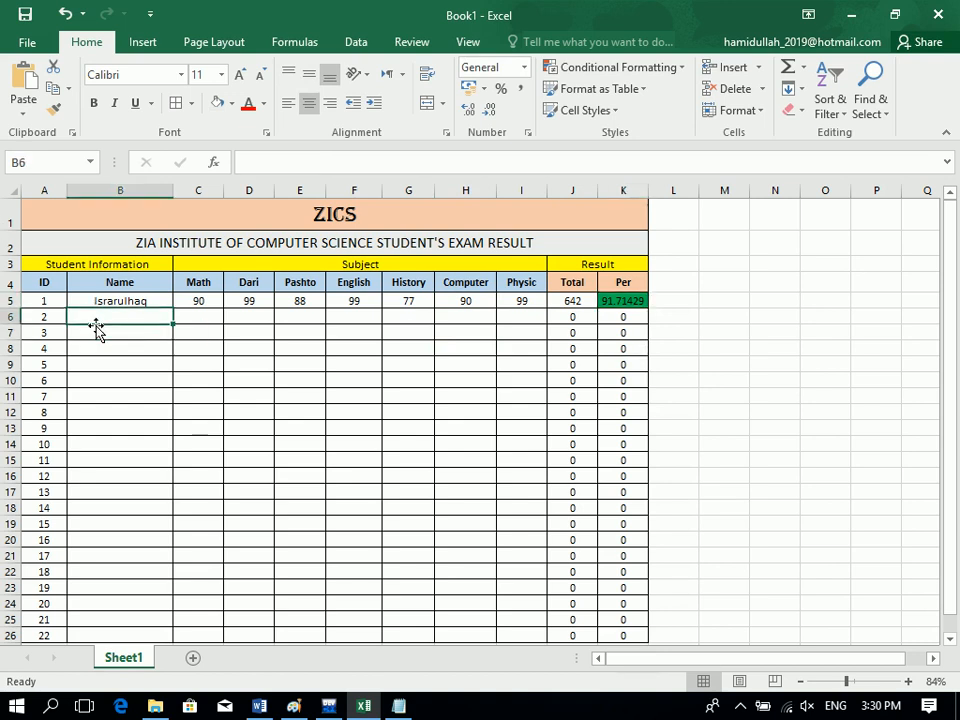
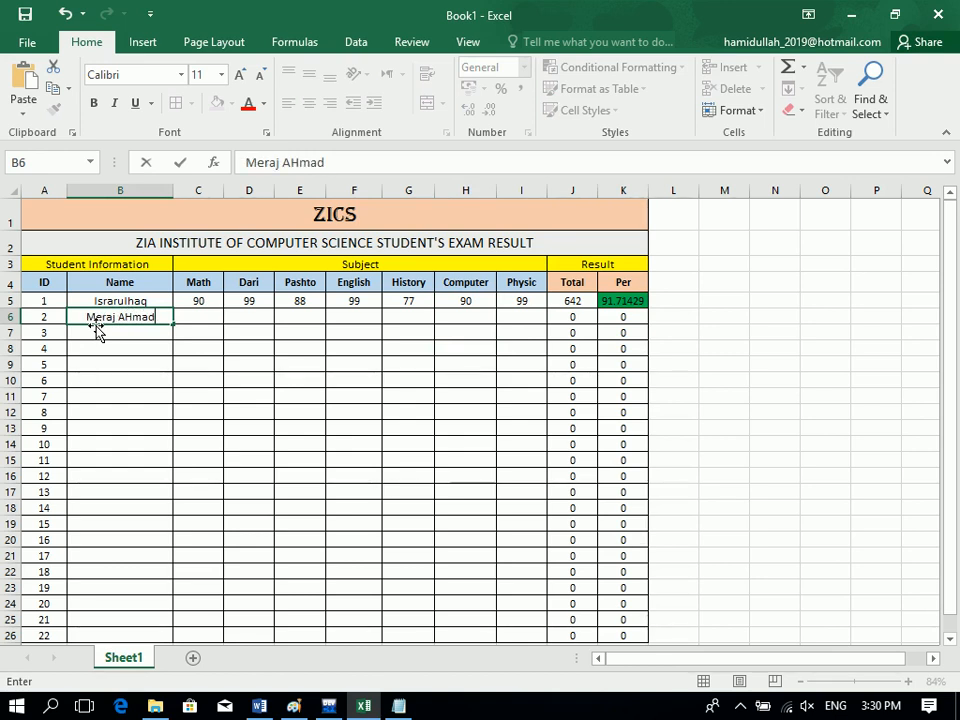
key(Tab)
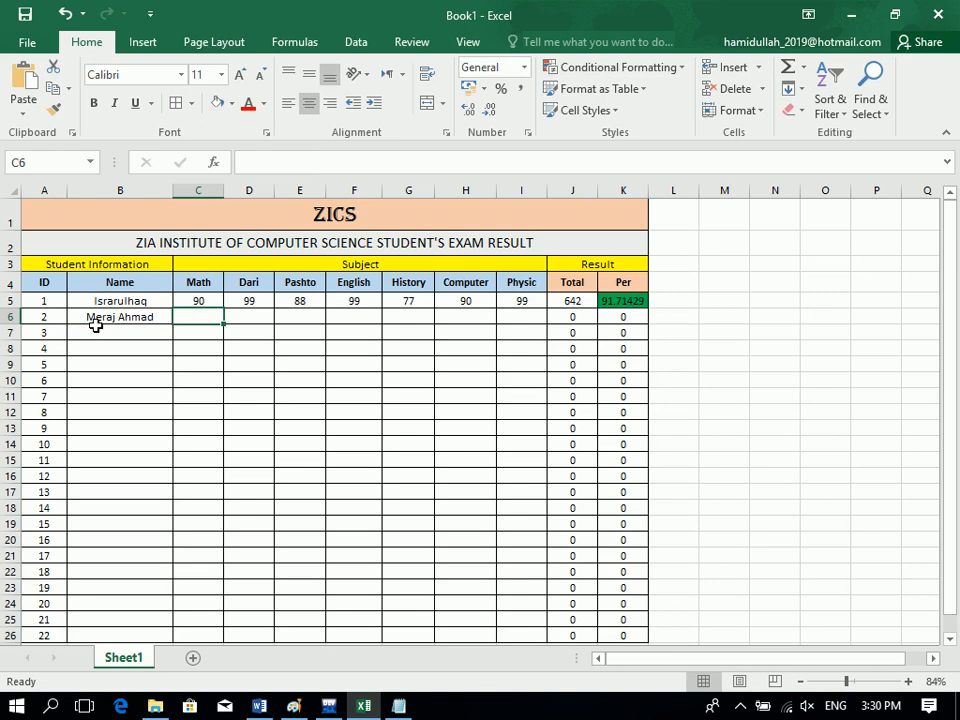
text(88)
key(Tab)
text(999)
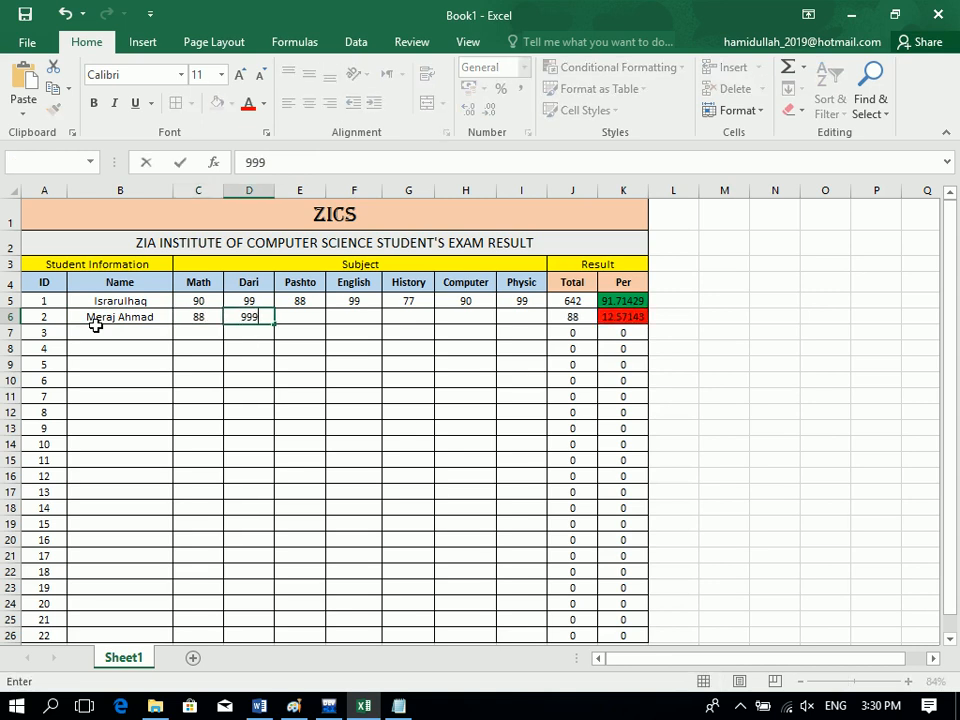
key(Tab)
key(Left)
text(99)
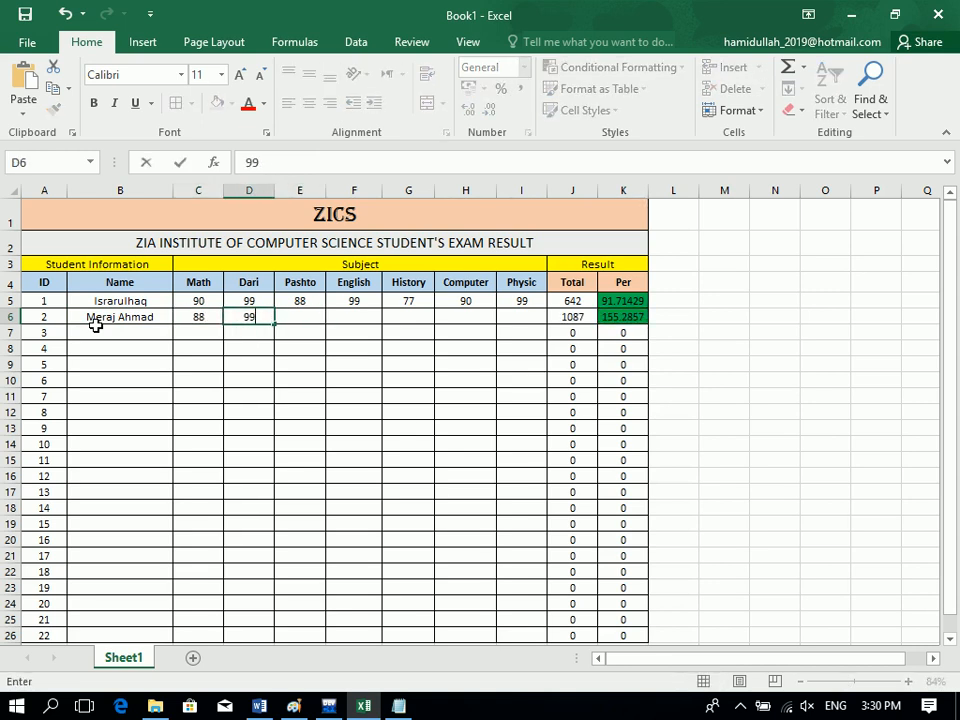
key(Tab)
text(000)
key(Tab)
key(Left)
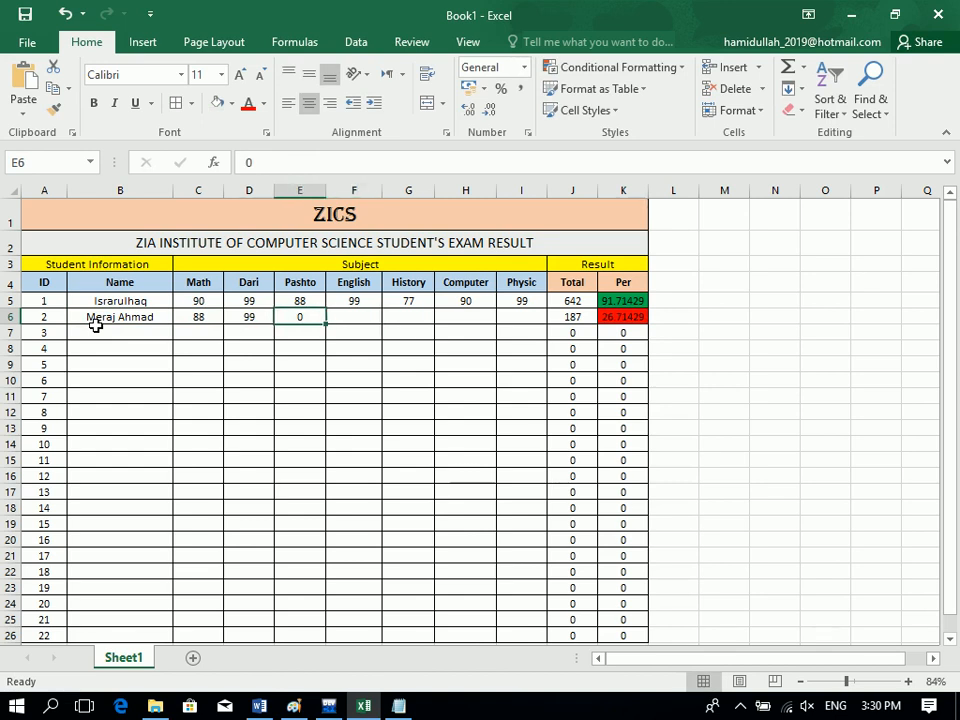
Restrict the score cells C5:I26 to whole numbers between 0 and 100.
drag(197, 303, 533, 634)
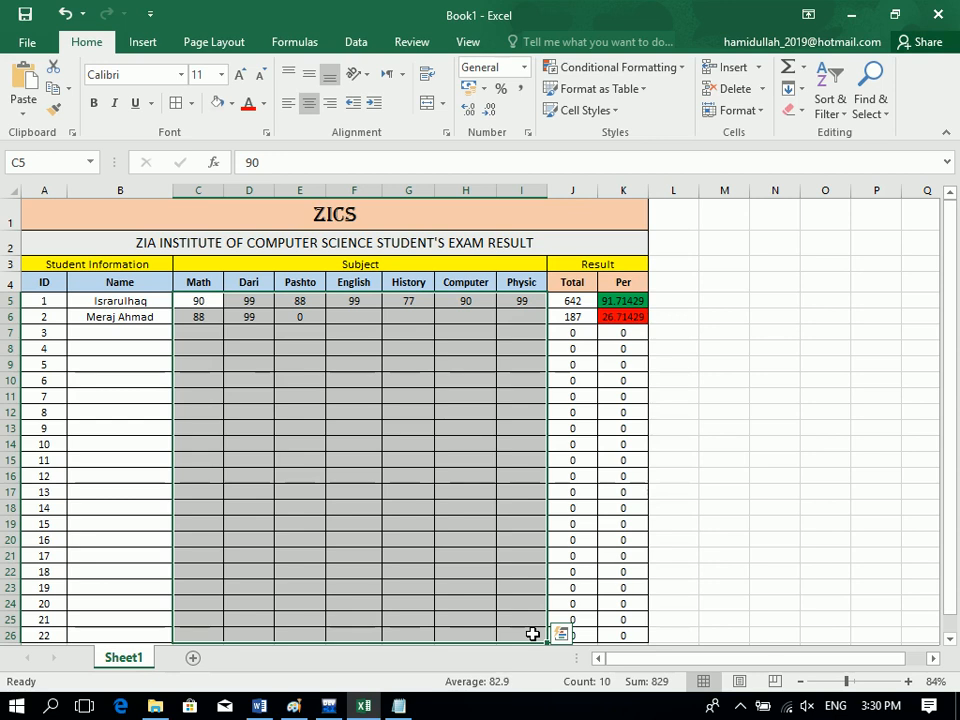
click(355, 44)
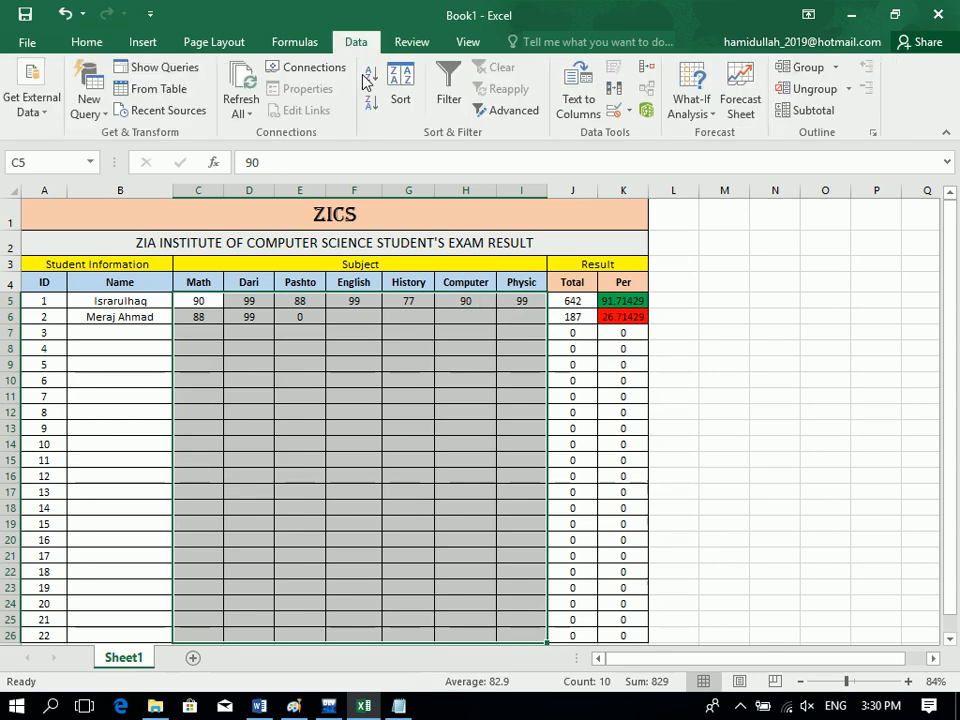
click(628, 113)
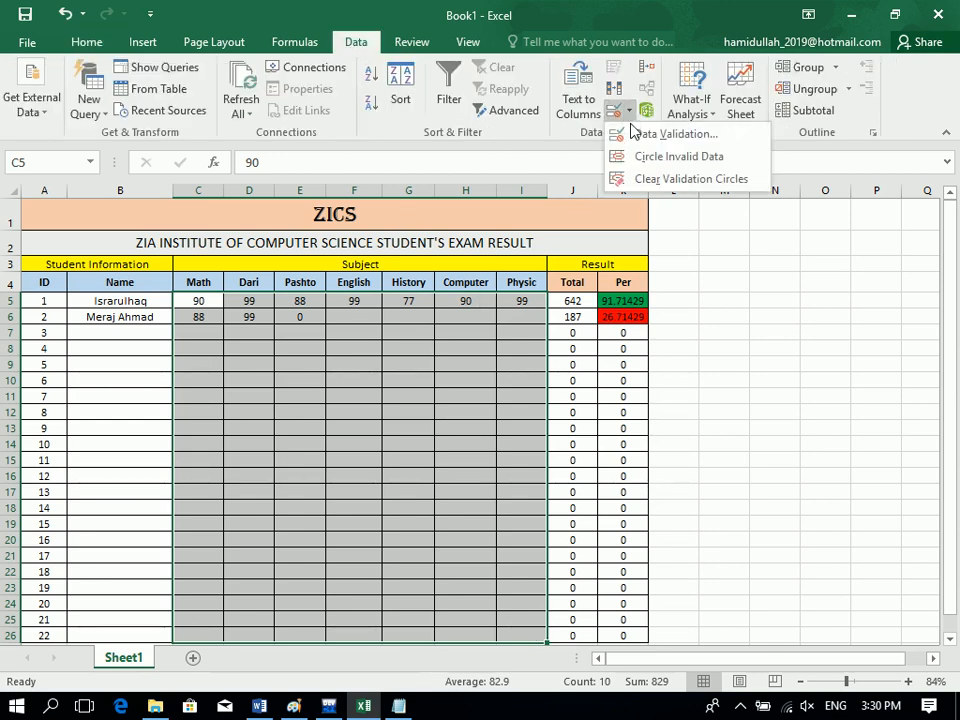
click(645, 133)
click(357, 218)
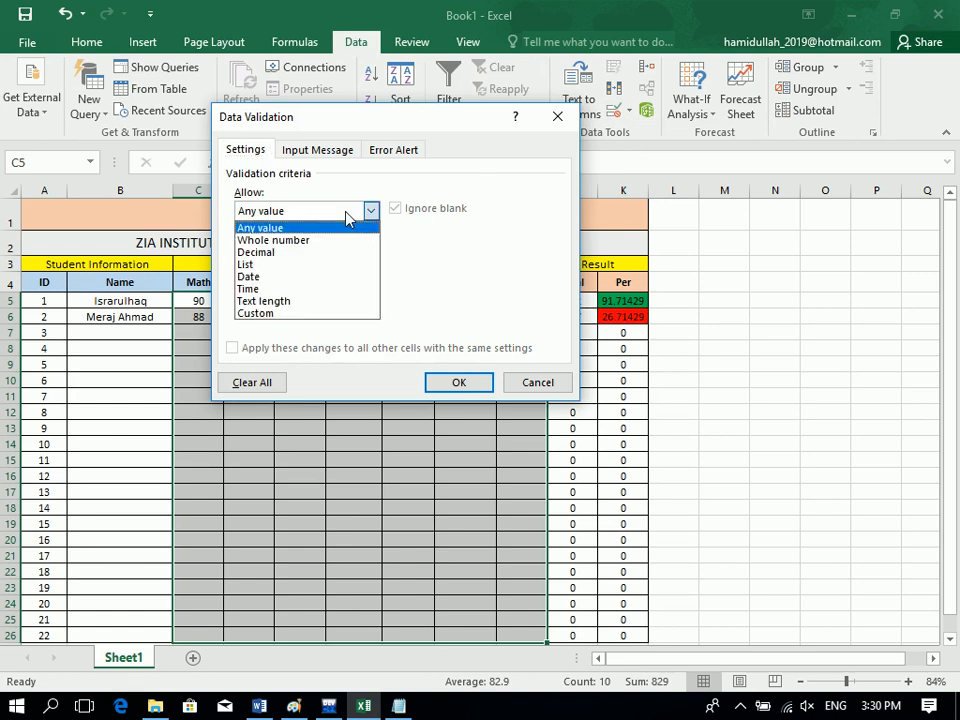
click(348, 241)
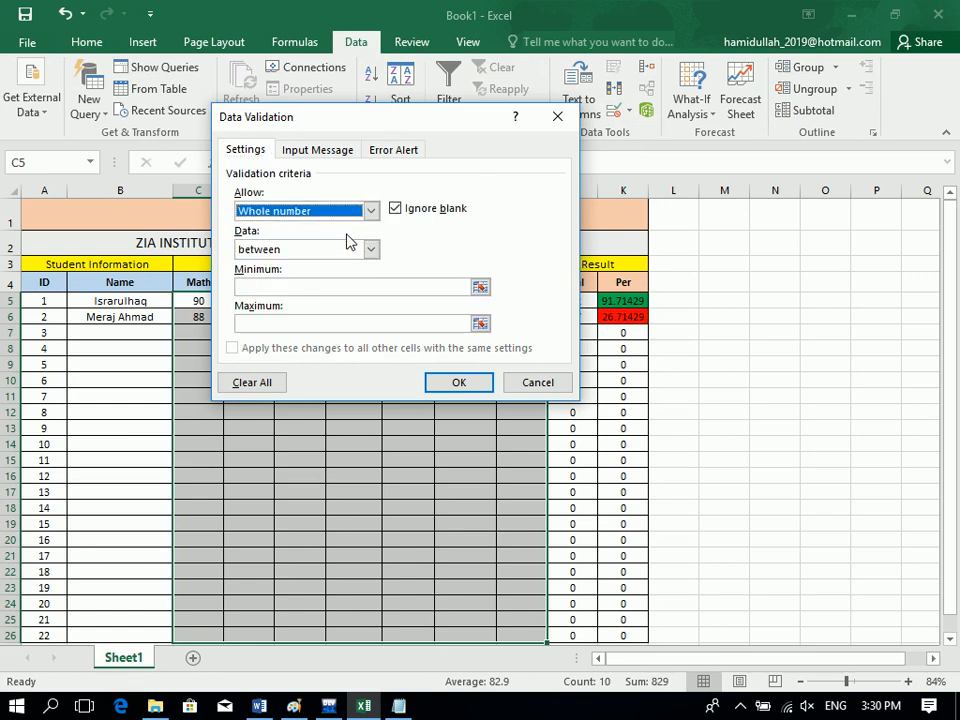
click(353, 286)
text(0)
key(Tab)
text(100)
key(Return)
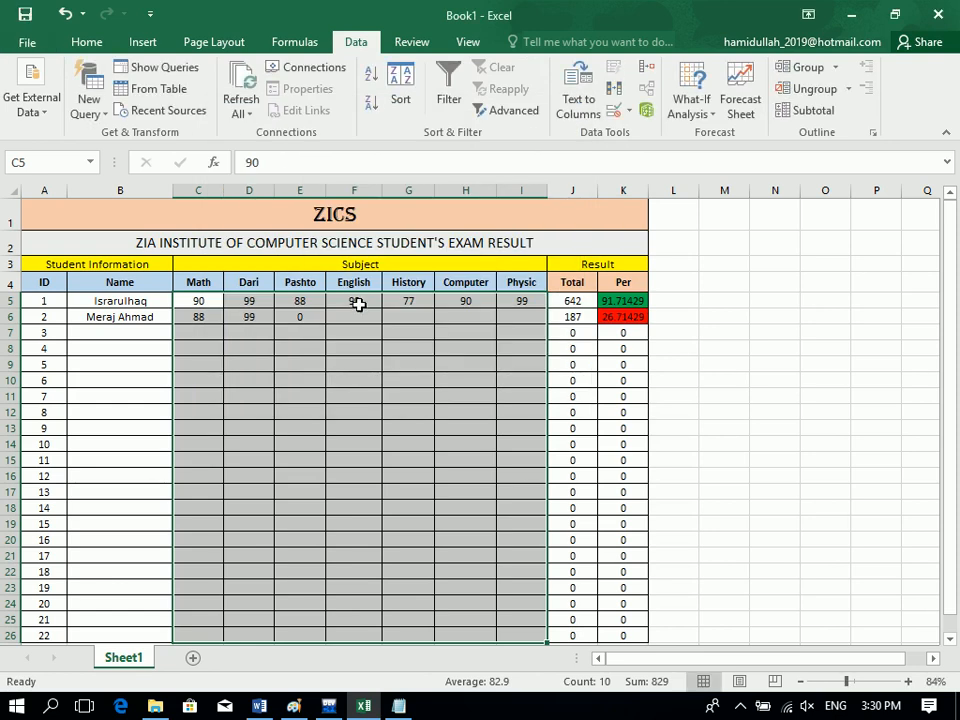
Test the rule by entering 190 in E6, then cancel the rejected entry.
click(300, 316)
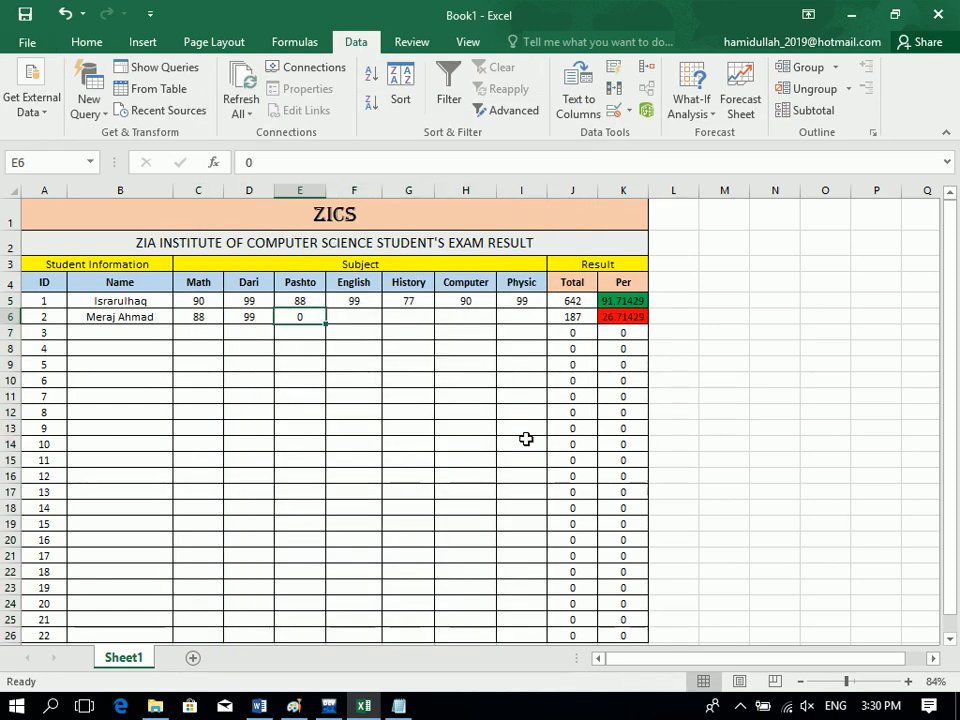
text(190)
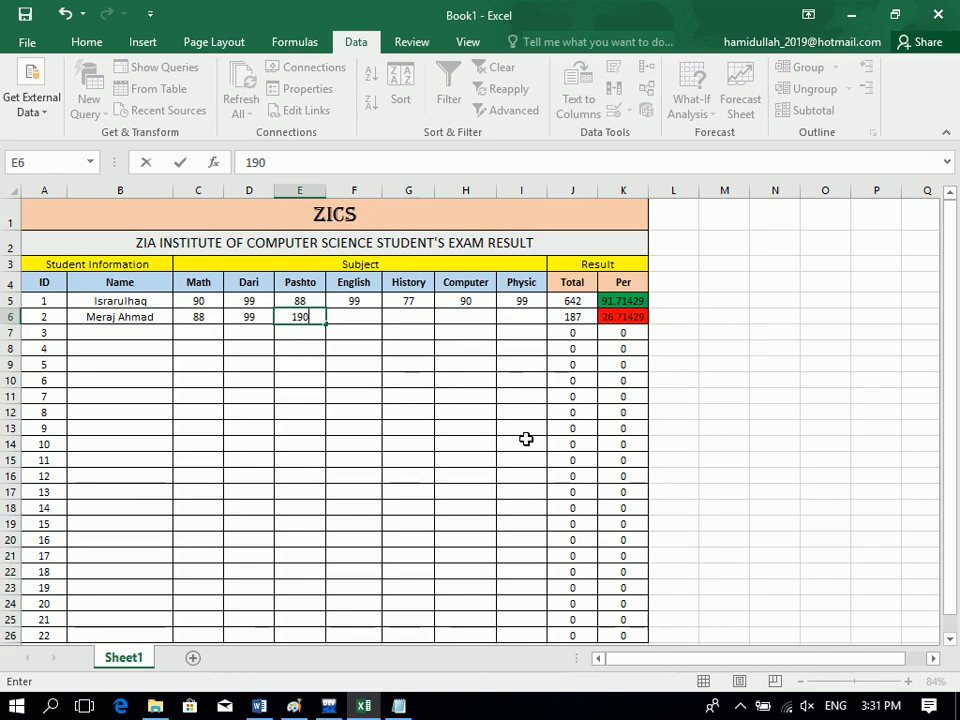
key(Return)
key(Tab)
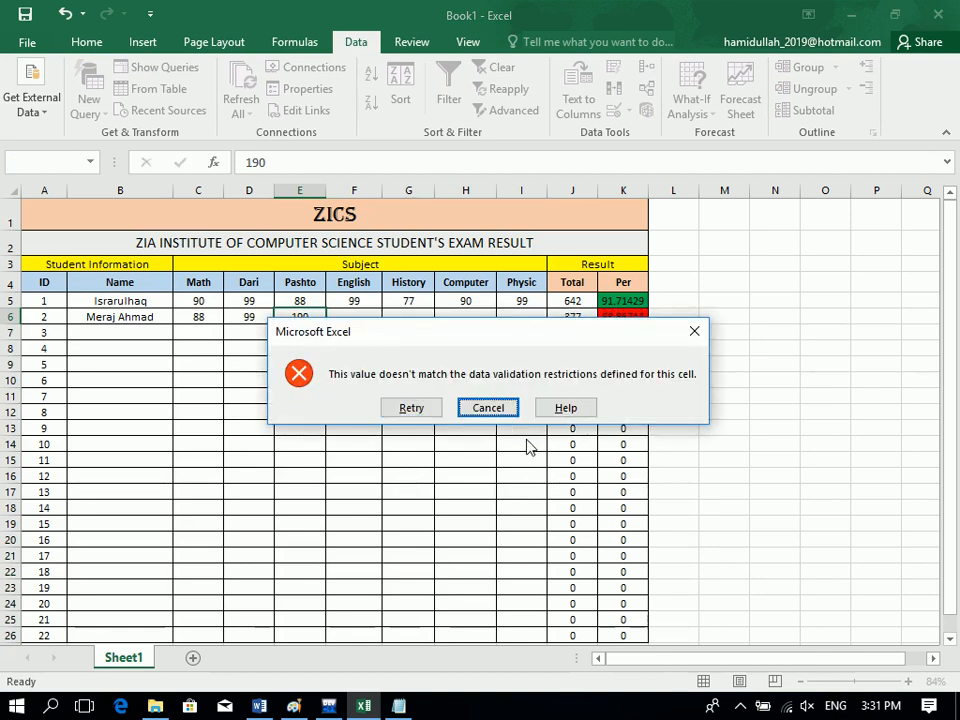
key(Return)
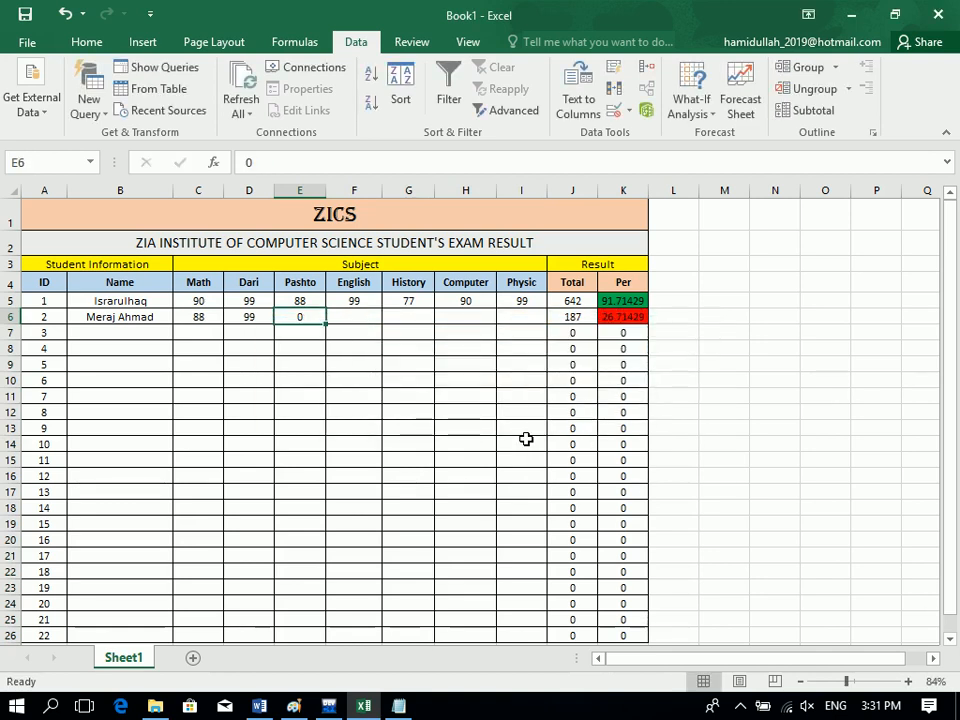
Give the score validation a Stop alert titled 'Dear Operator' with an out-of-range score message.
drag(197, 301, 531, 636)
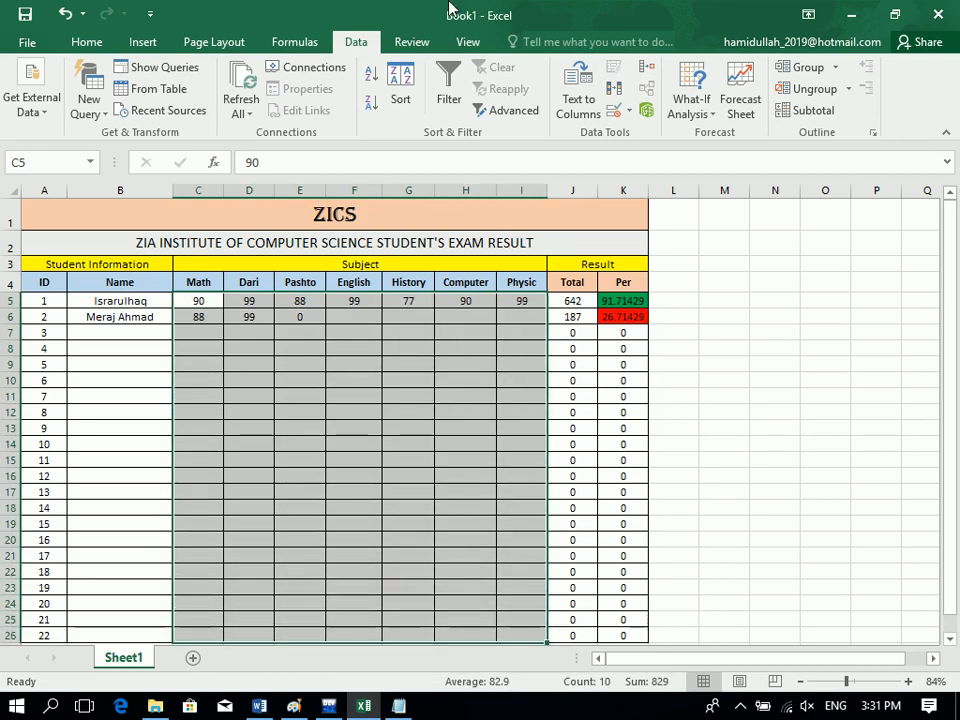
click(626, 110)
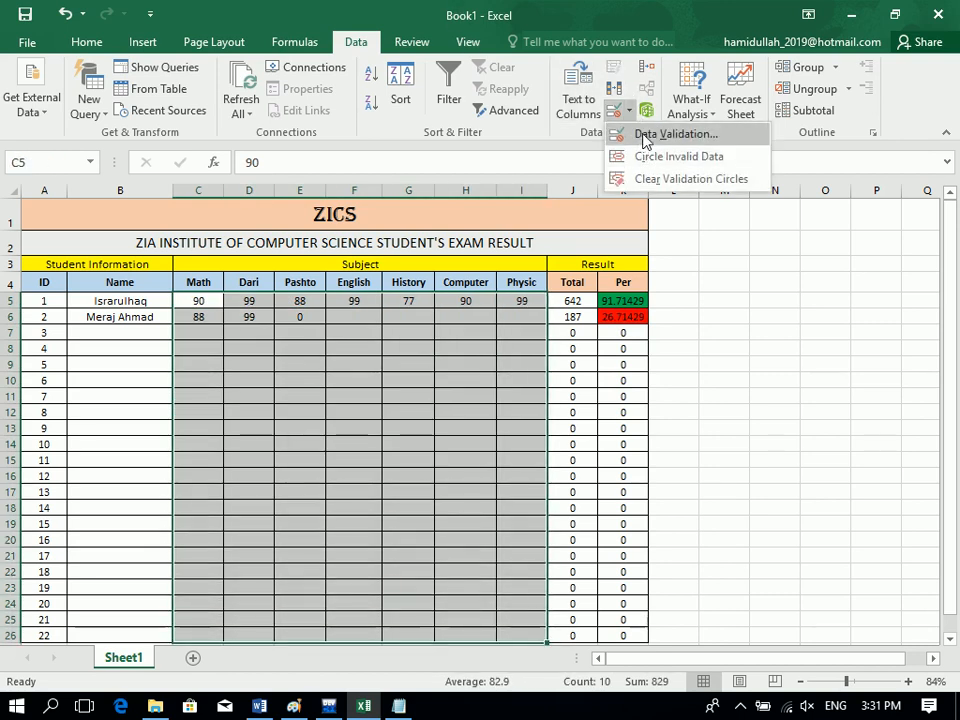
click(645, 137)
click(393, 150)
click(409, 238)
text(D)
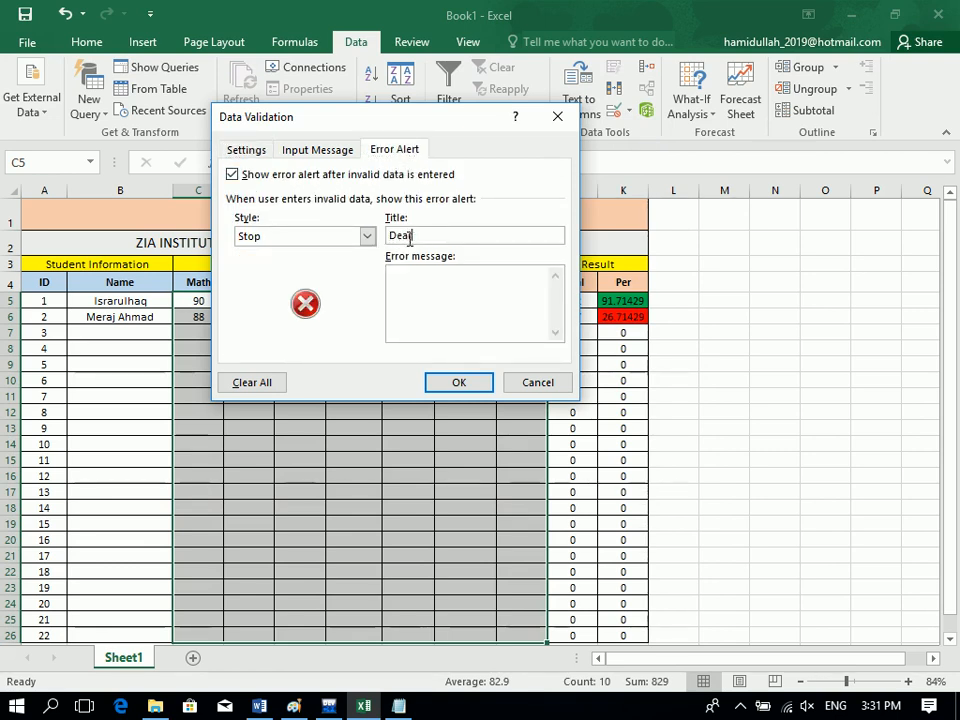
text(ear oF)
key(BackSpace)
key(BackSpace)
key(BackSpace)
text(You Entered o)
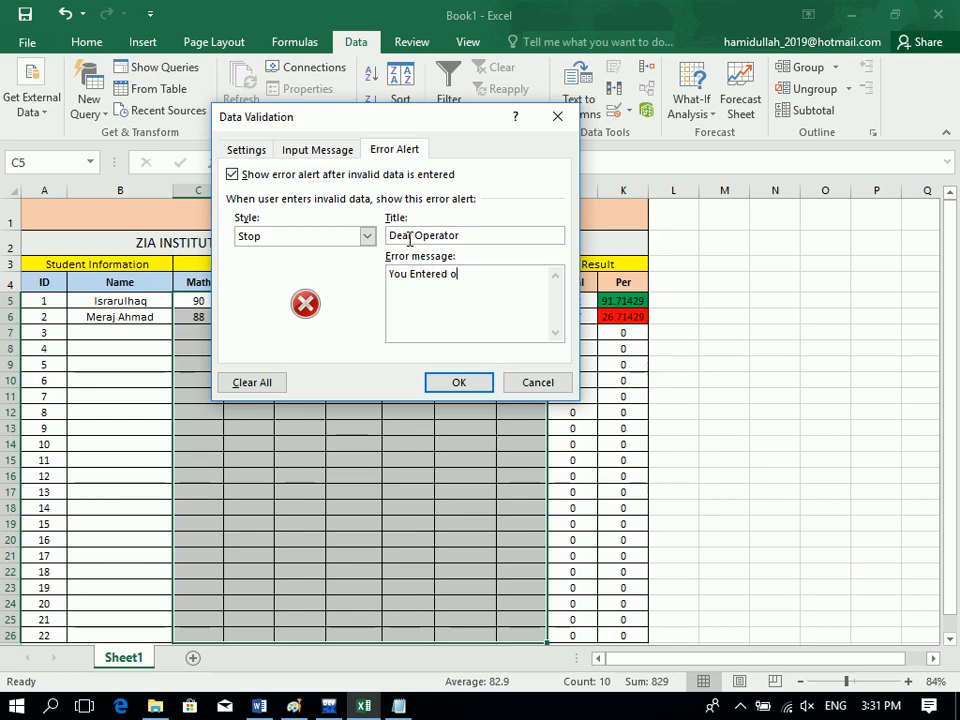
text(ut of range score)
text(plase enter correct )
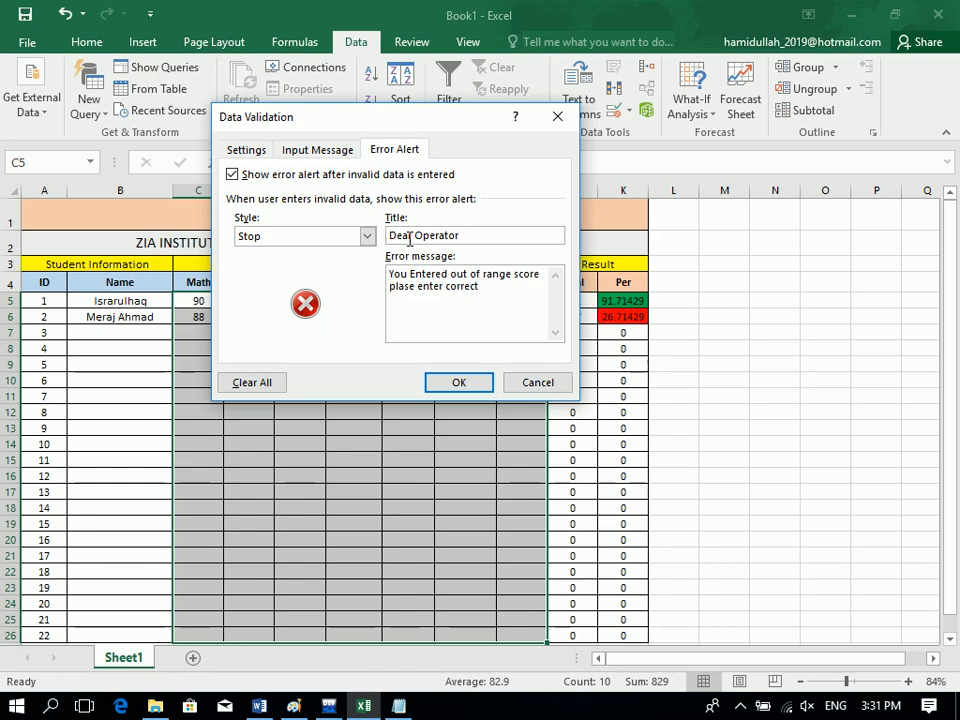
text(score!!!)
Save the custom alert and test it with 190 in E6, cancelling the rejection.
click(459, 384)
click(318, 315)
text(90)
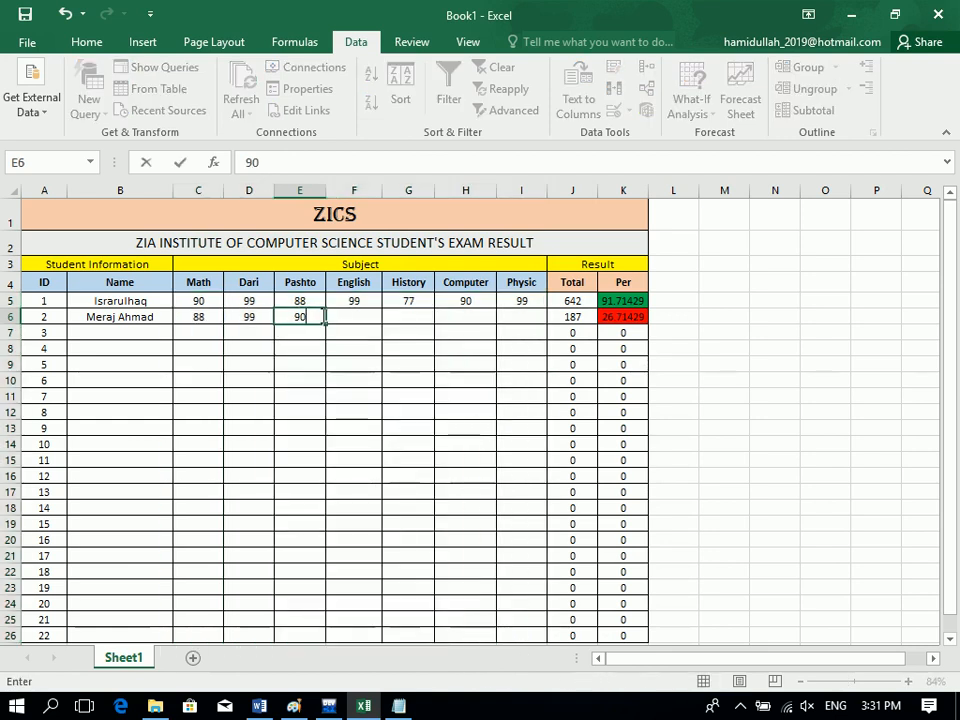
key(BackSpace)
key(BackSpace)
text(190)
key(Return)
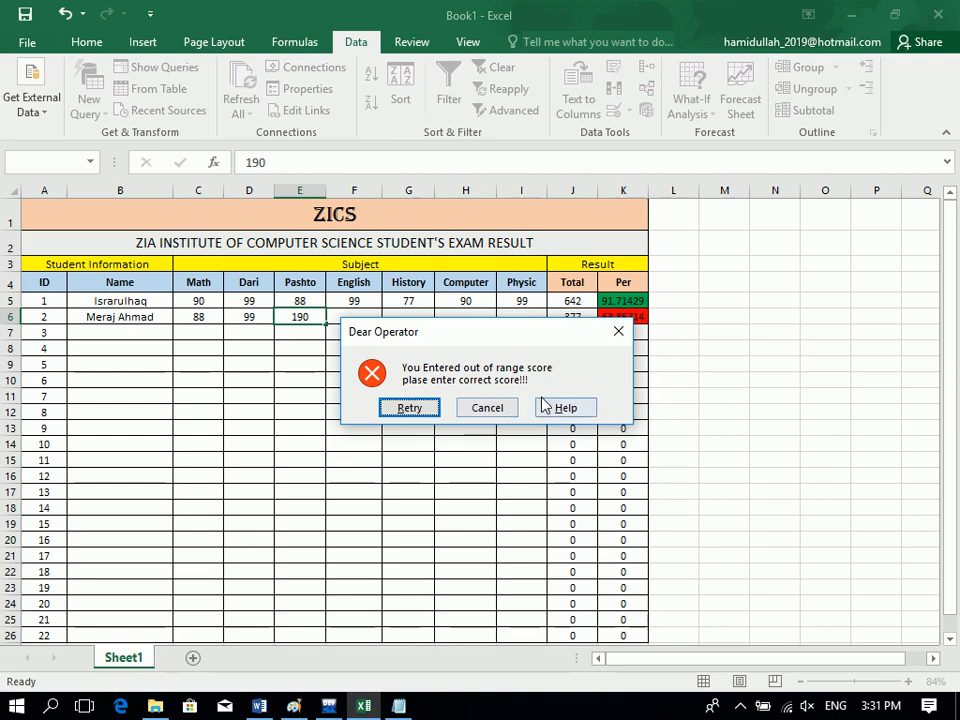
click(488, 409)
Fill row 6 with Pashto 90, English 99, History 100, Computer 100 and Physic 100.
text(90)
key(Return)
click(368, 315)
text(99)
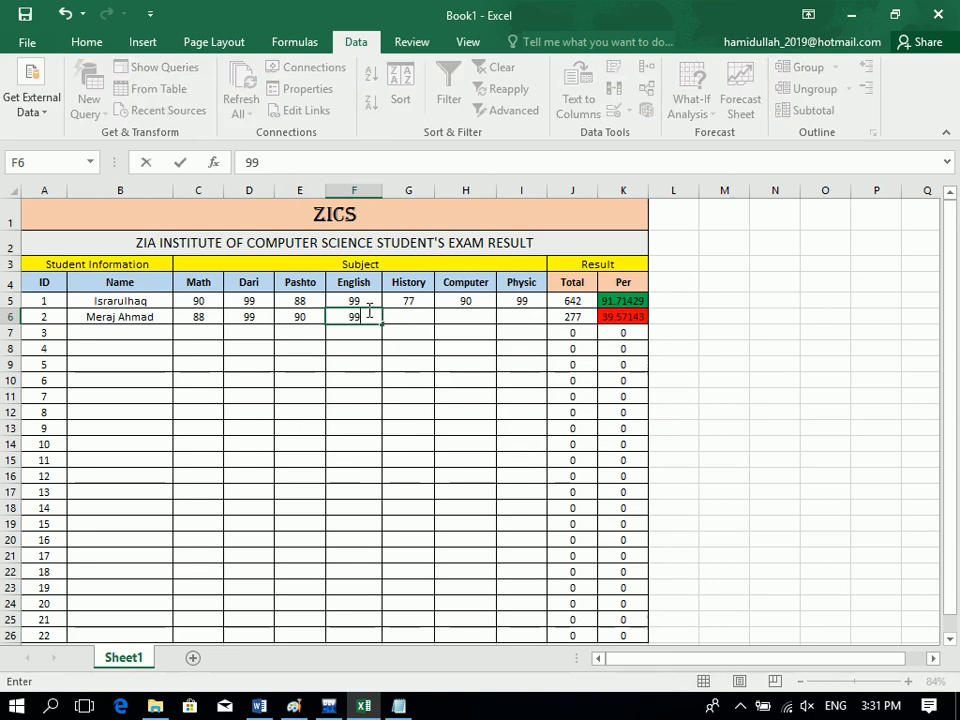
key(Tab)
text(100)
key(Tab)
text(100)
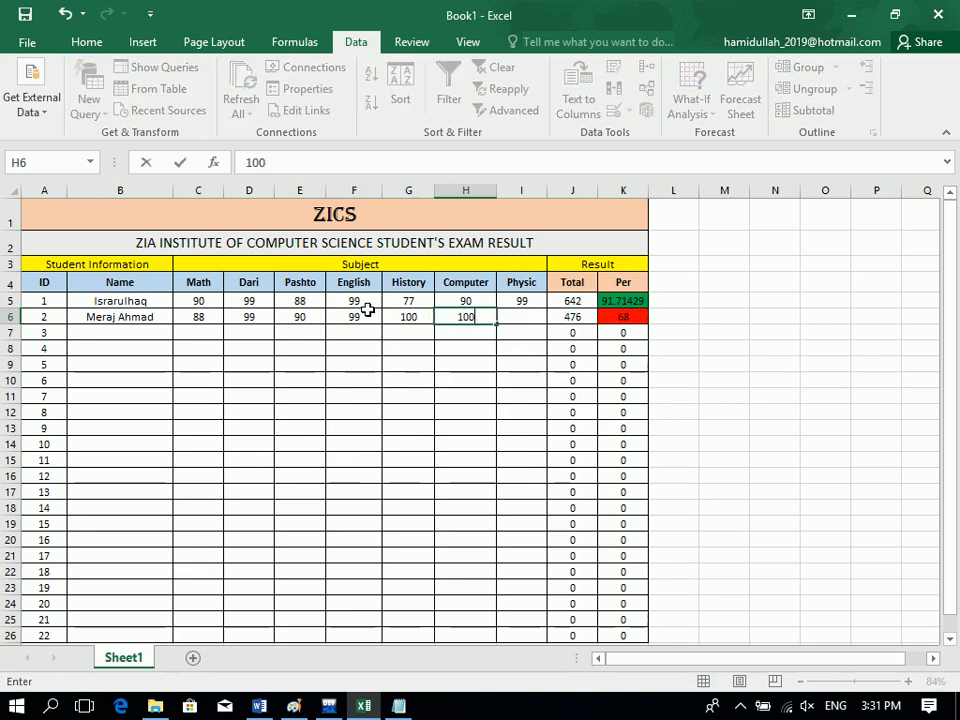
key(Tab)
text(100)
key(Return)
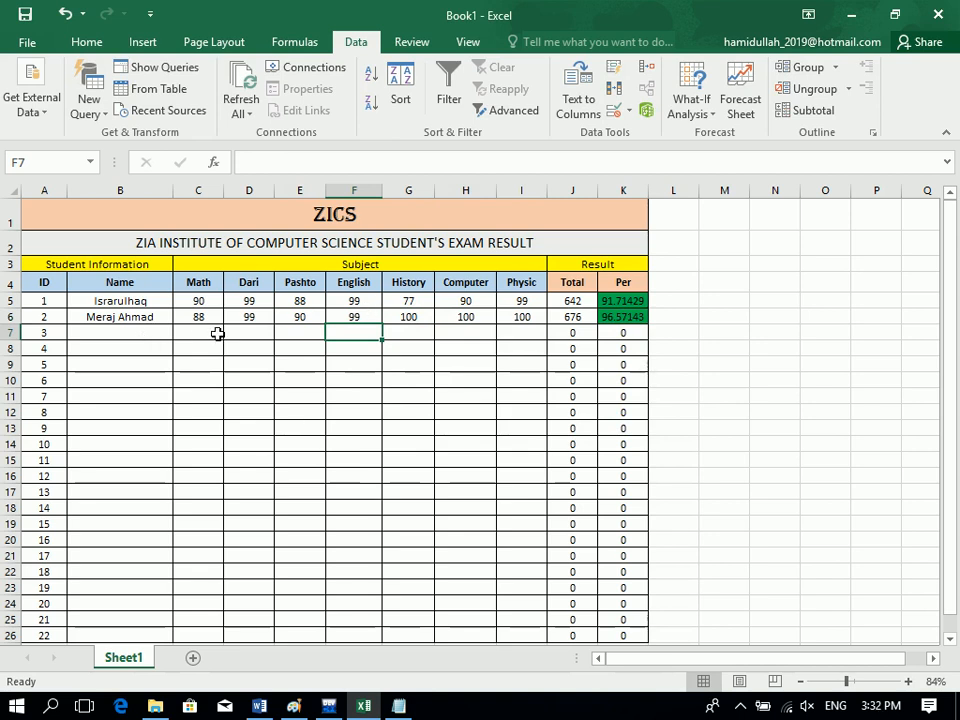
Add a Greater Than 40 rule to C5:I26 with a custom green fill.
click(192, 304)
drag(192, 304, 527, 636)
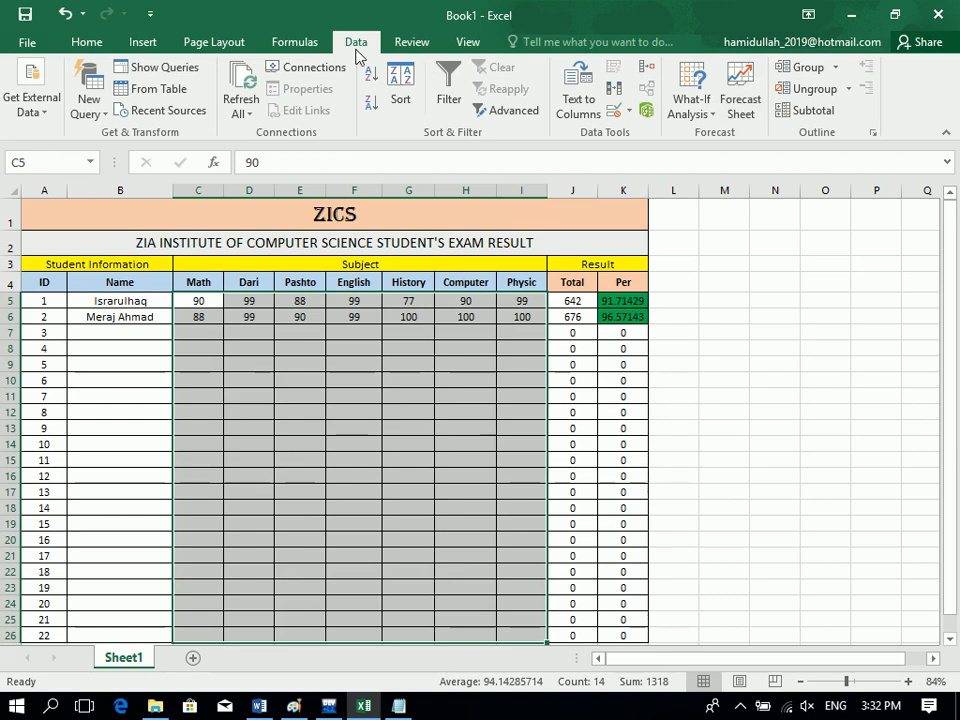
click(86, 43)
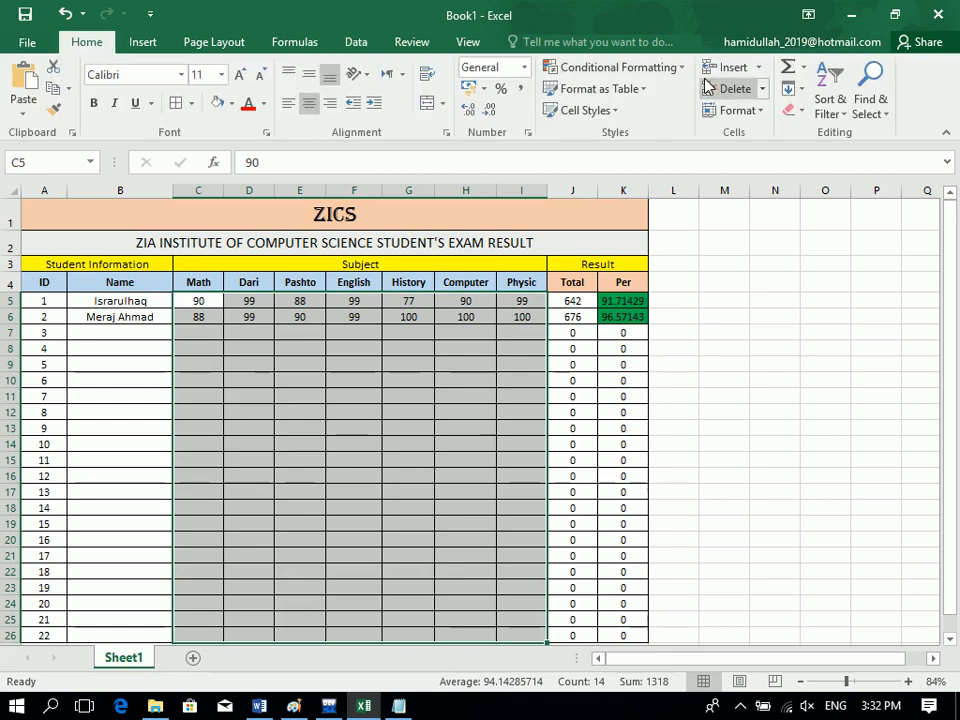
click(680, 67)
mouse_move(696, 103)
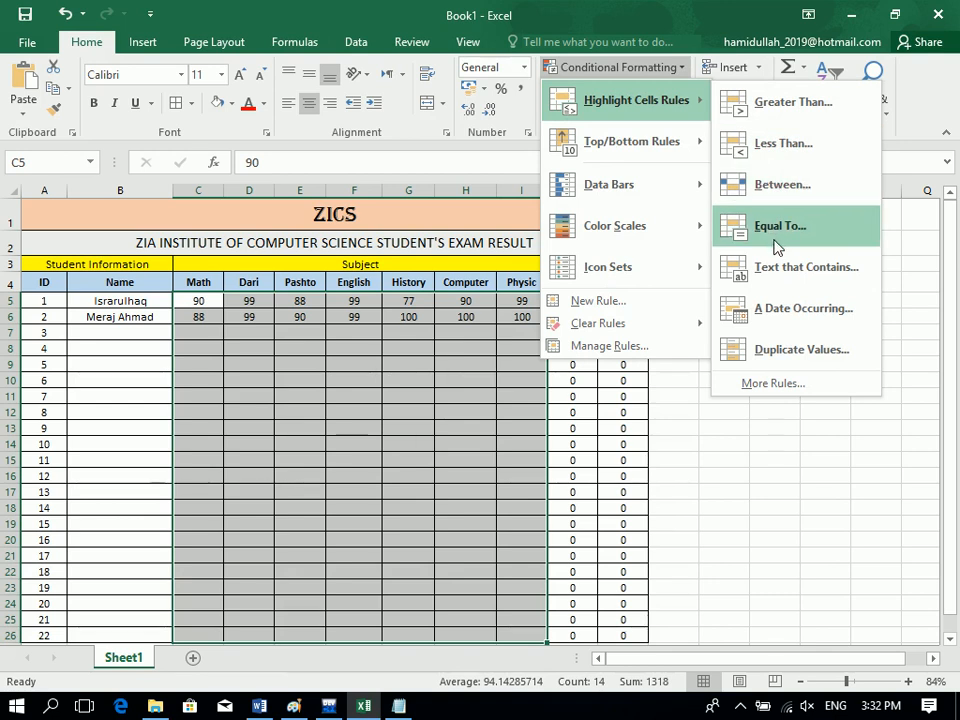
click(785, 118)
text(40)
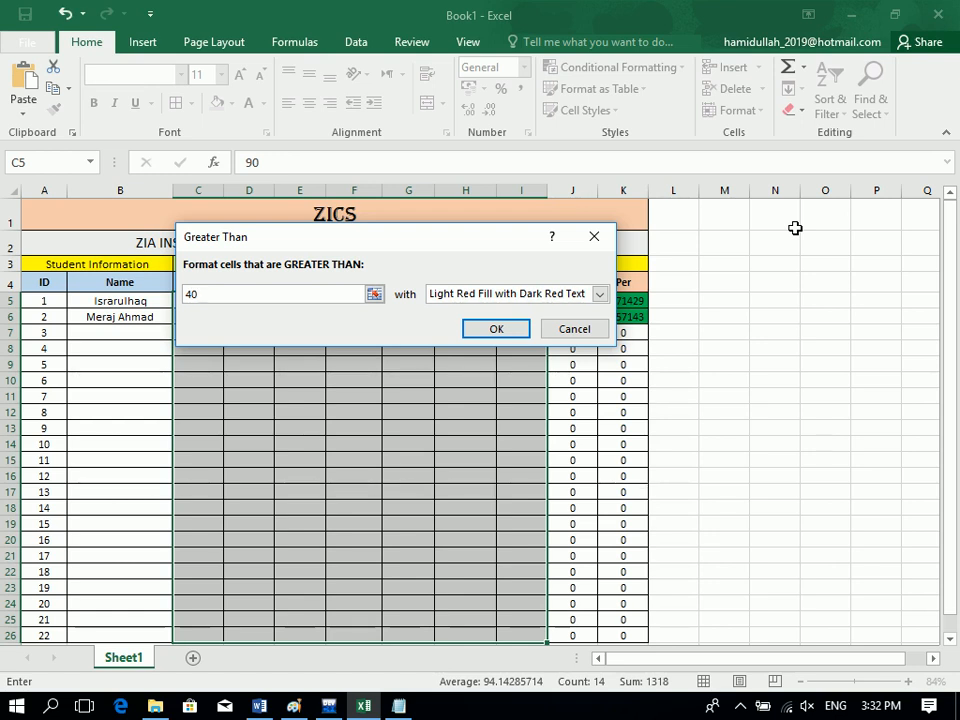
click(531, 298)
click(530, 386)
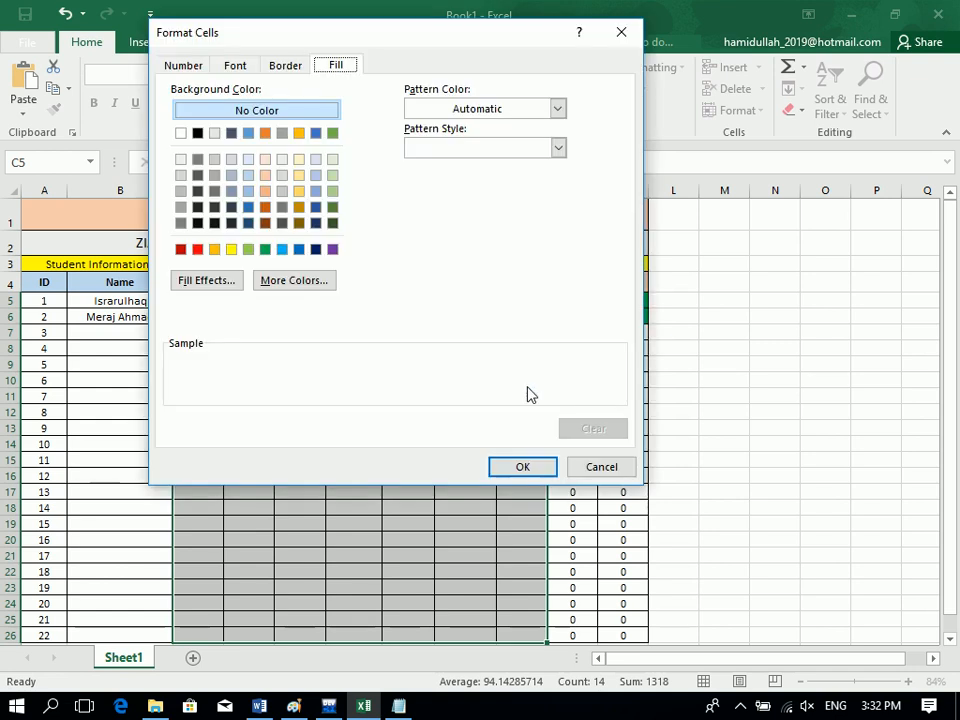
click(265, 249)
click(508, 468)
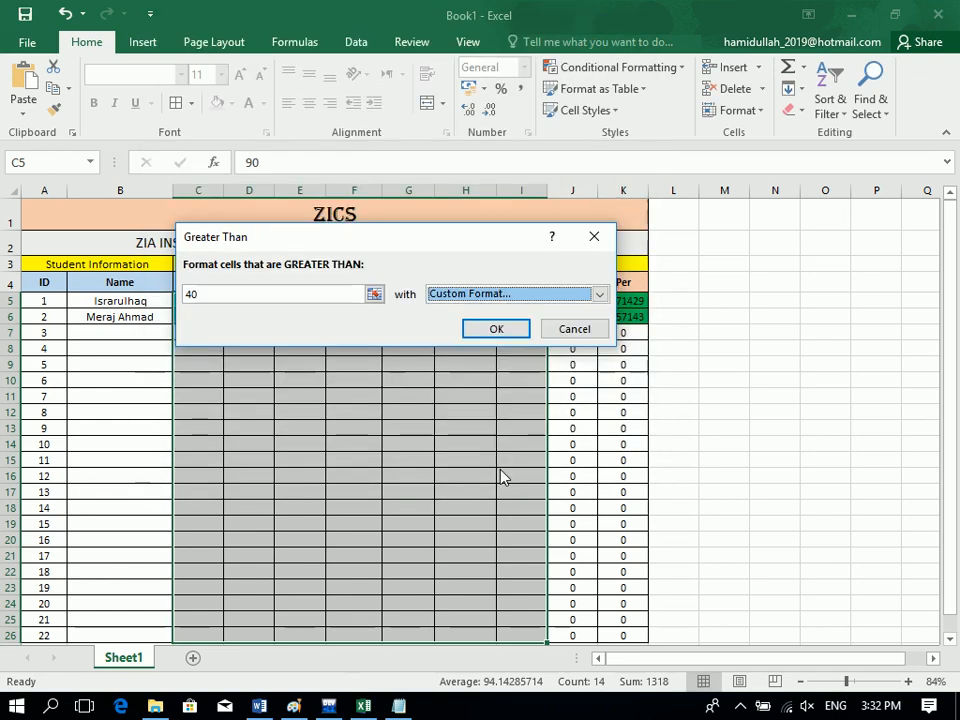
click(497, 330)
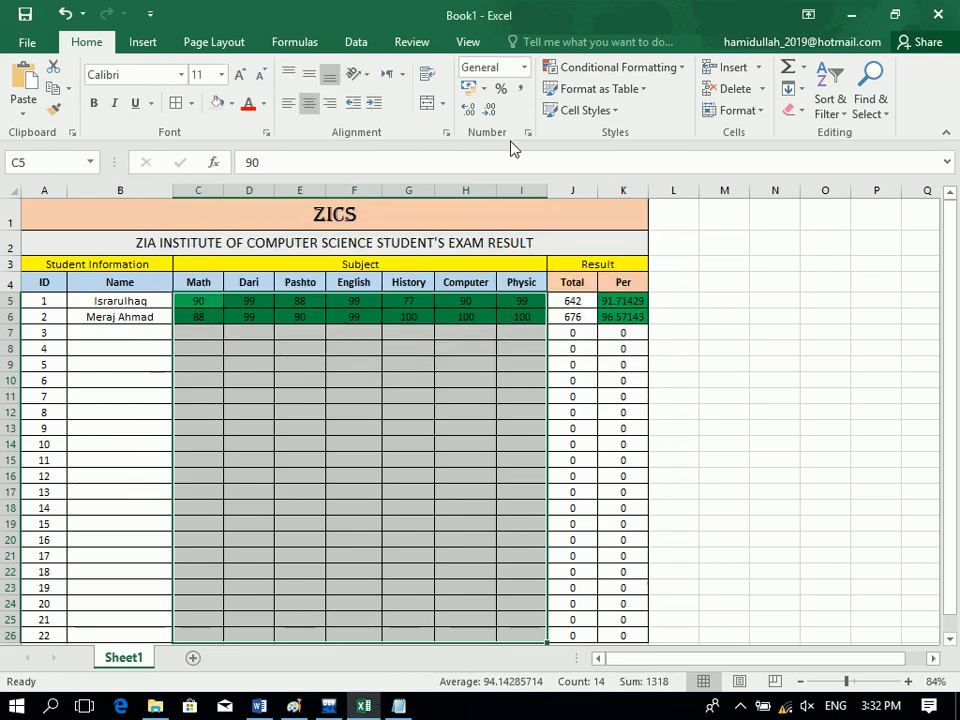
Add a Less Than 40 rule to the scores with a custom red fill.
click(564, 72)
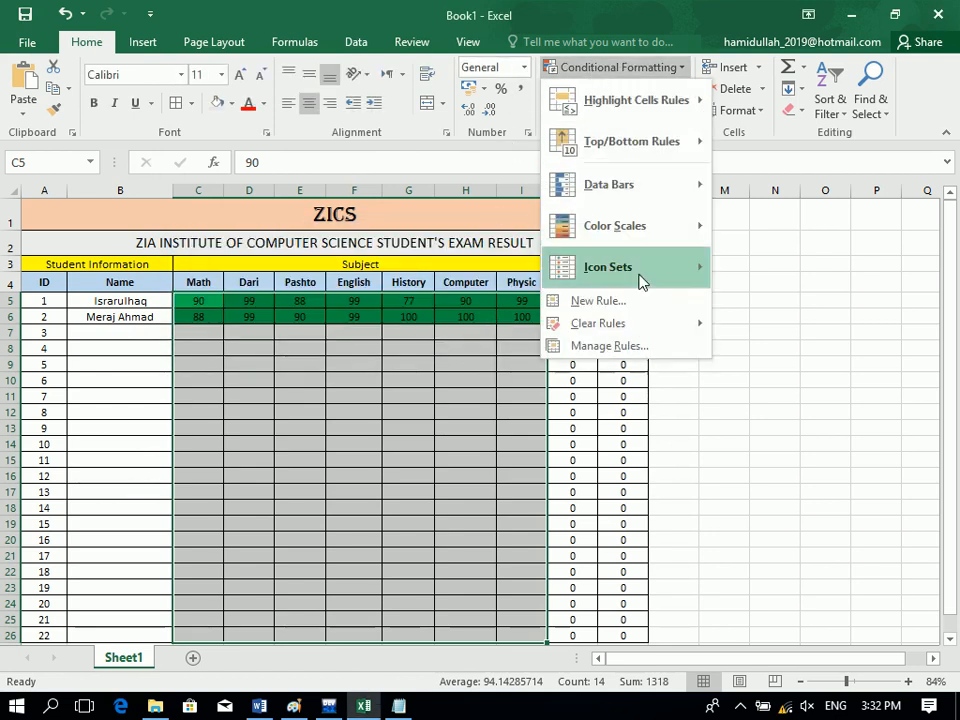
mouse_move(640, 110)
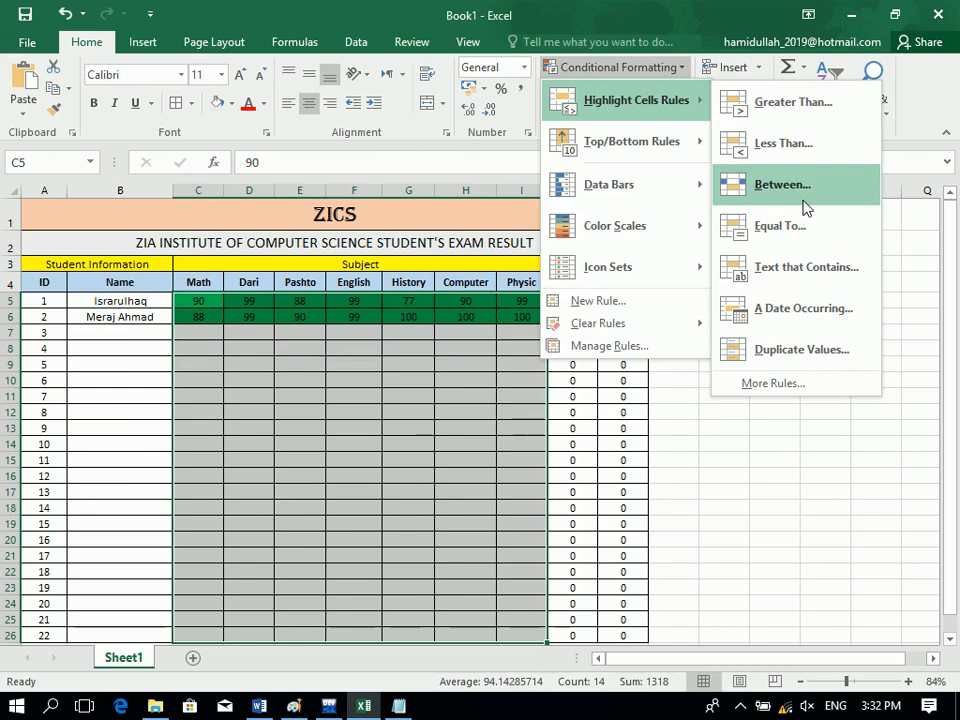
click(785, 145)
text(40)
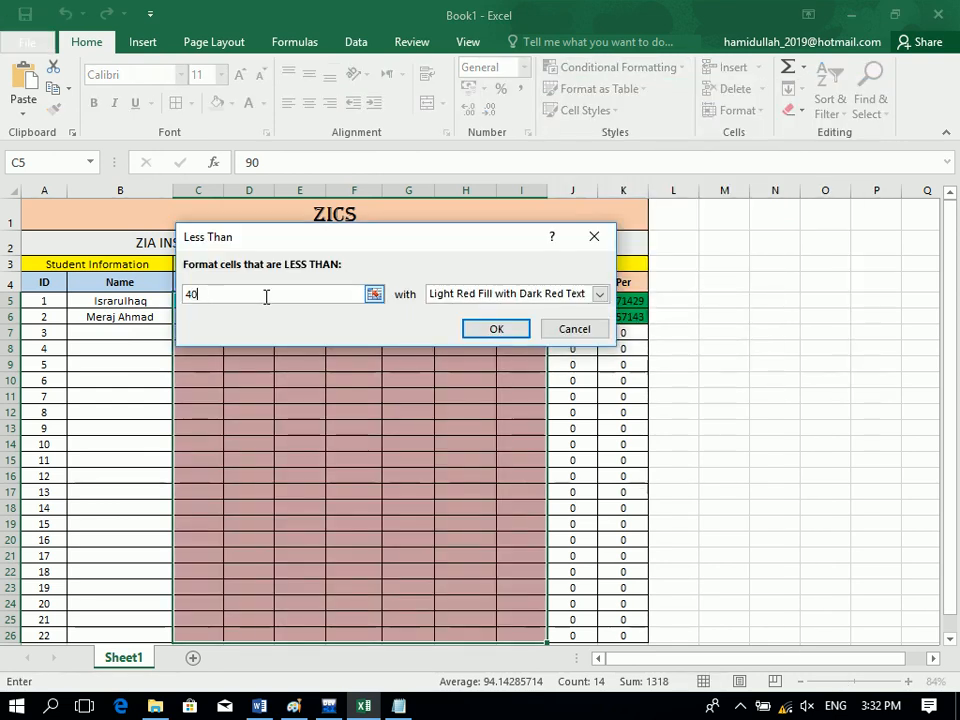
click(489, 295)
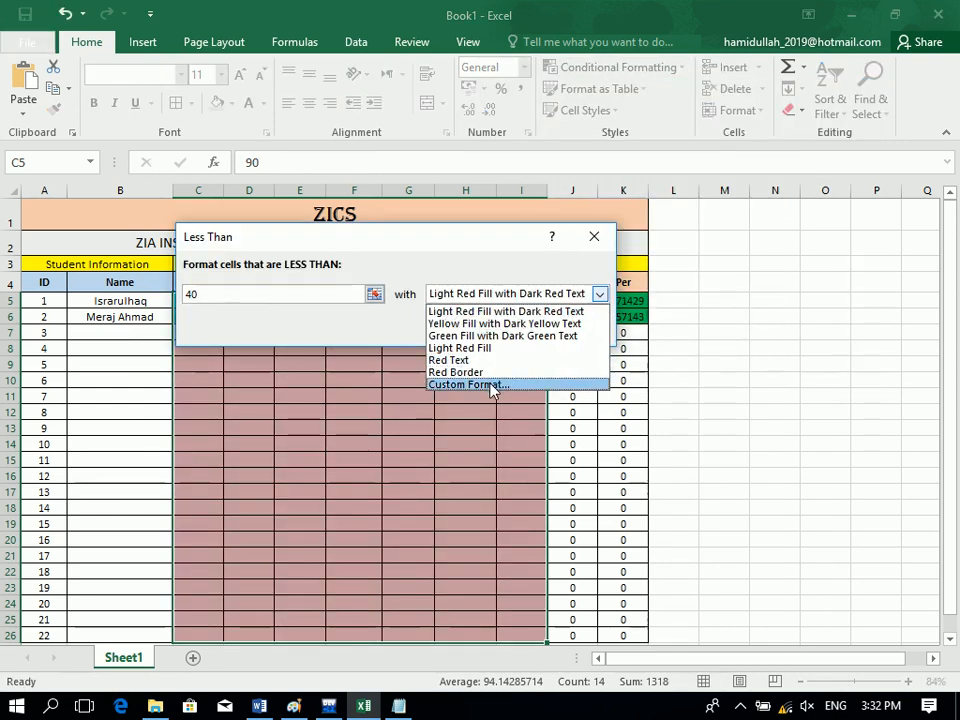
click(492, 385)
click(197, 249)
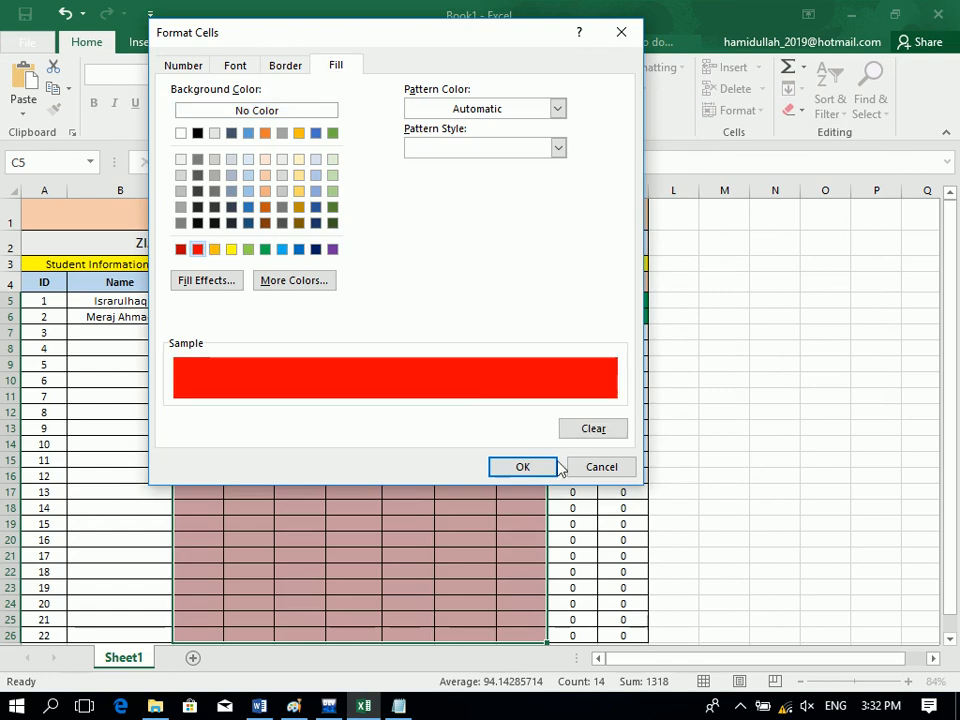
click(524, 467)
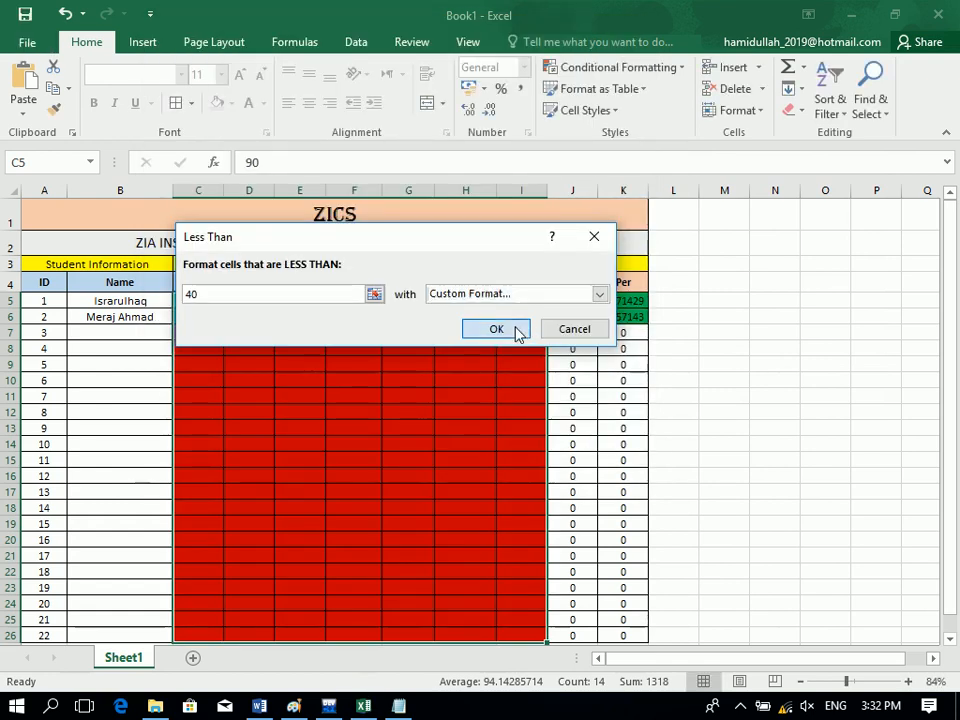
click(516, 332)
Add an Equal To 0 rule with a custom white fill so blank scores stay plain.
click(653, 67)
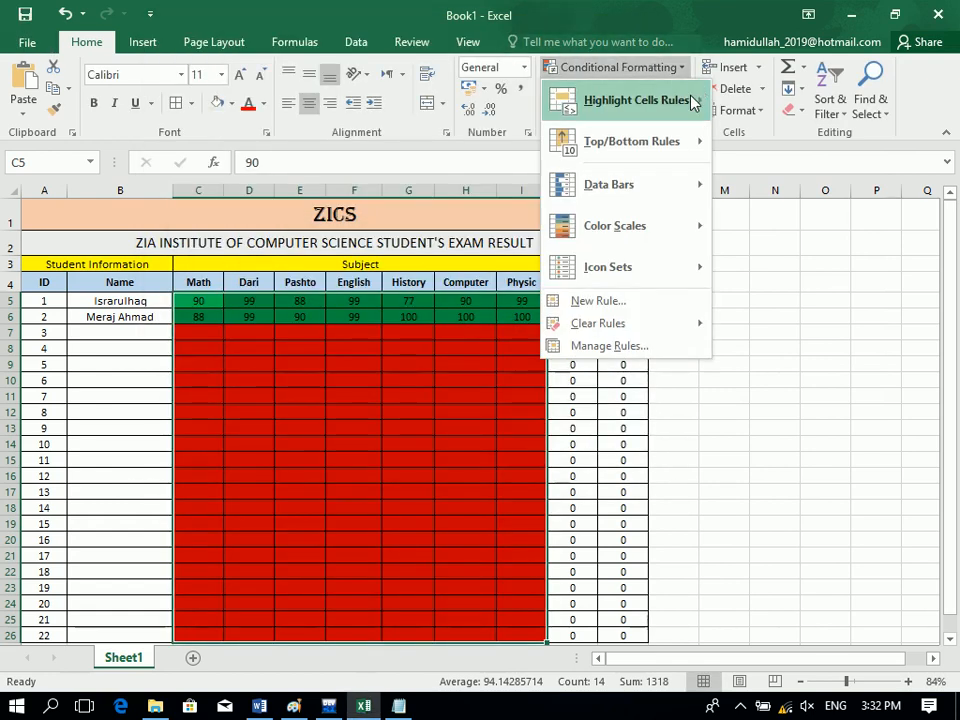
mouse_move(693, 101)
click(745, 238)
text(0)
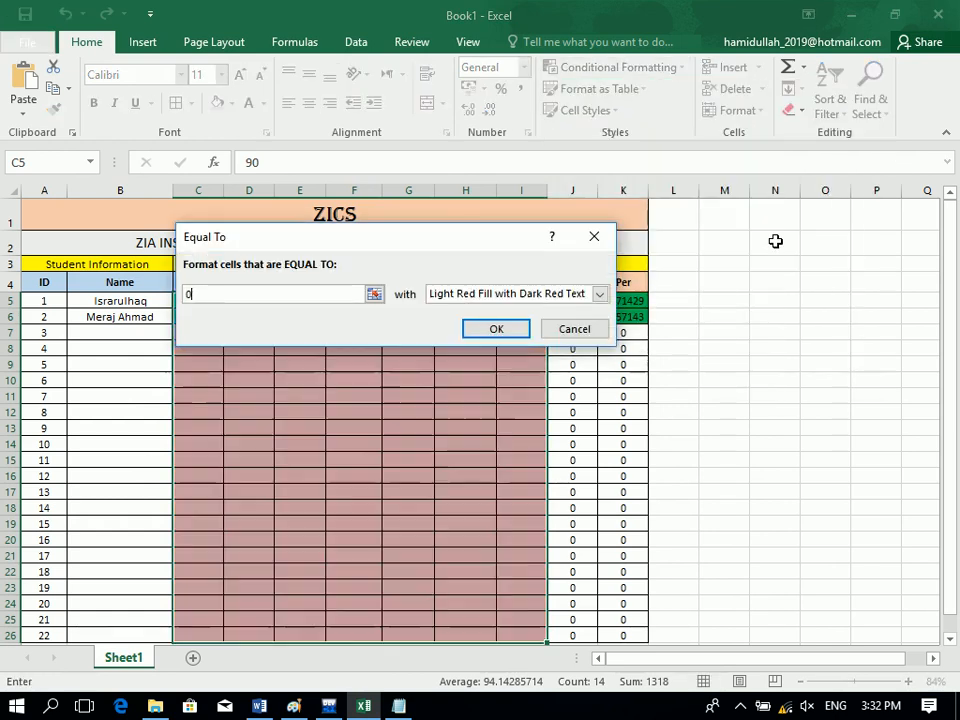
click(598, 294)
click(527, 385)
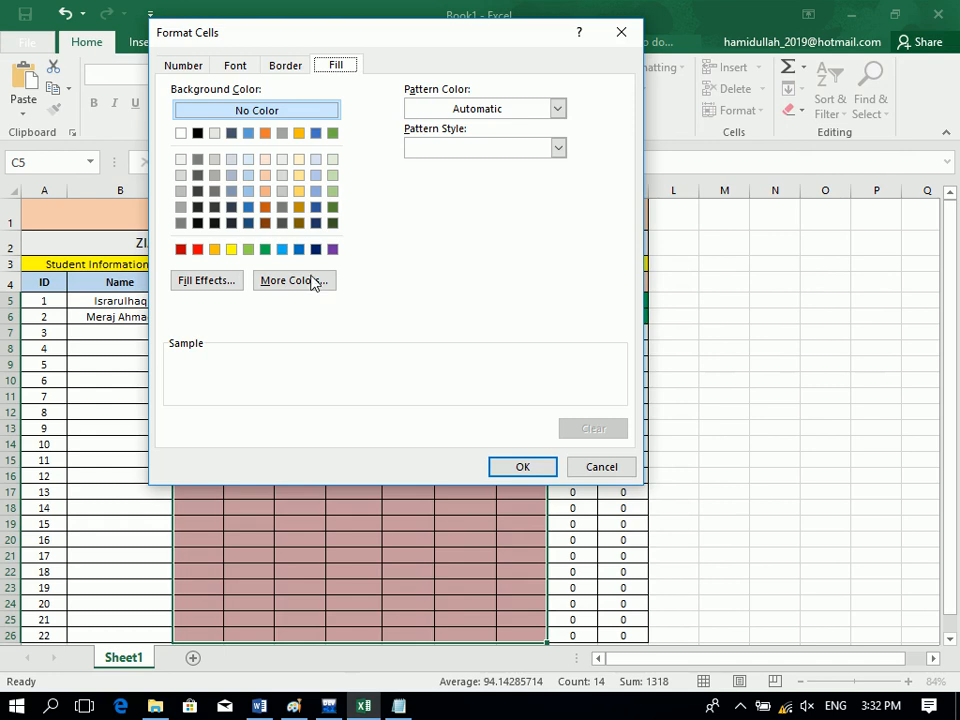
click(180, 133)
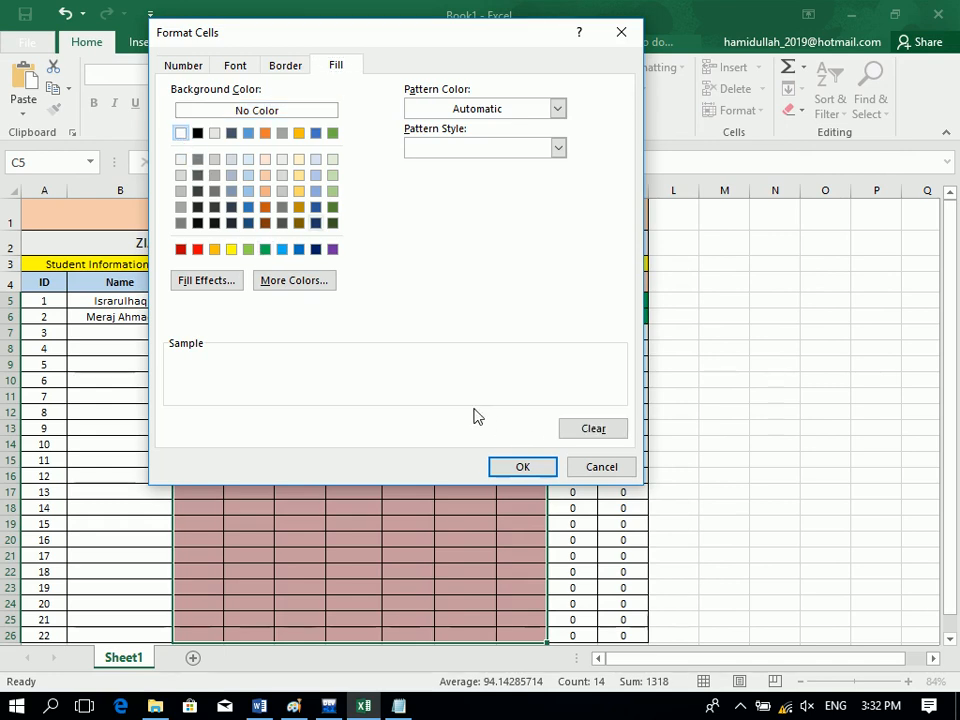
click(522, 467)
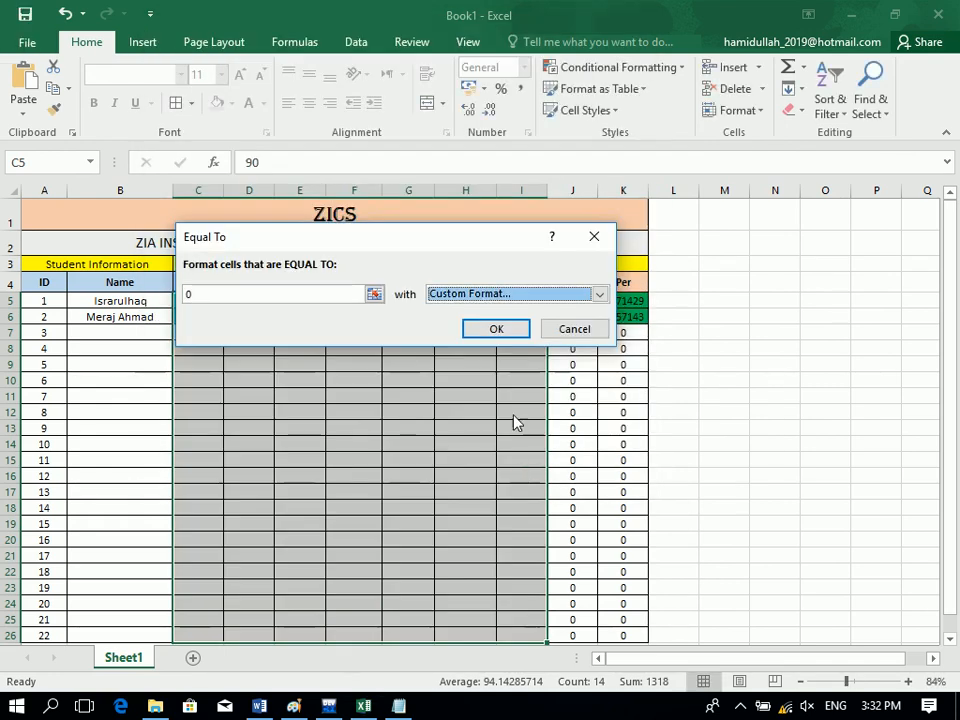
click(495, 331)
click(125, 348)
click(126, 340)
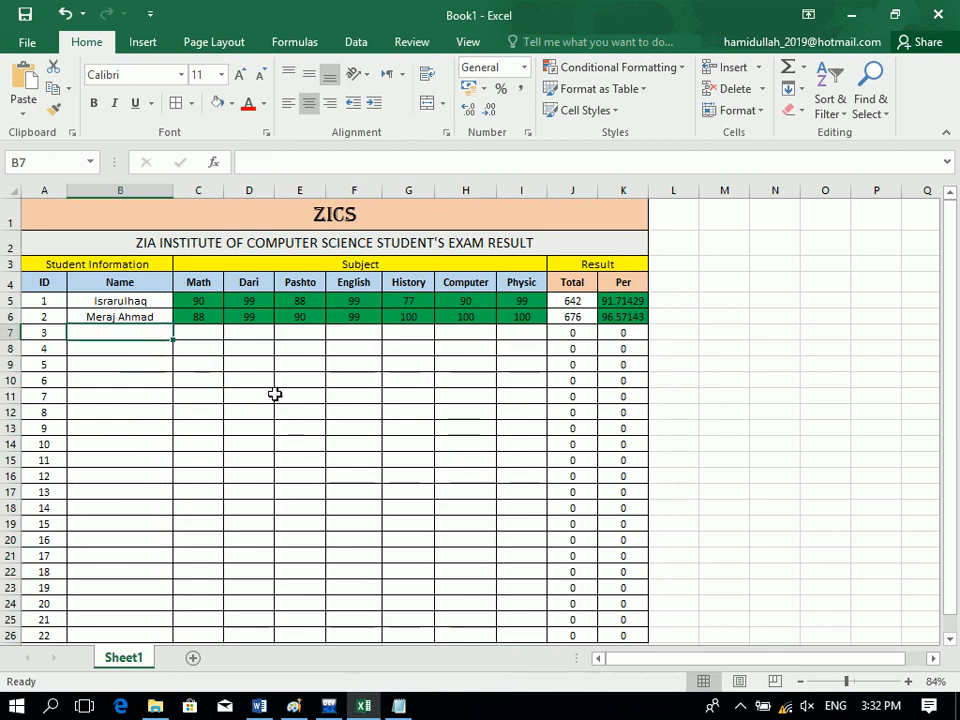
Enter the third student's name in B7 with Math 33, Dari 39, Pashto 32, English 99.
text(Mansoor)
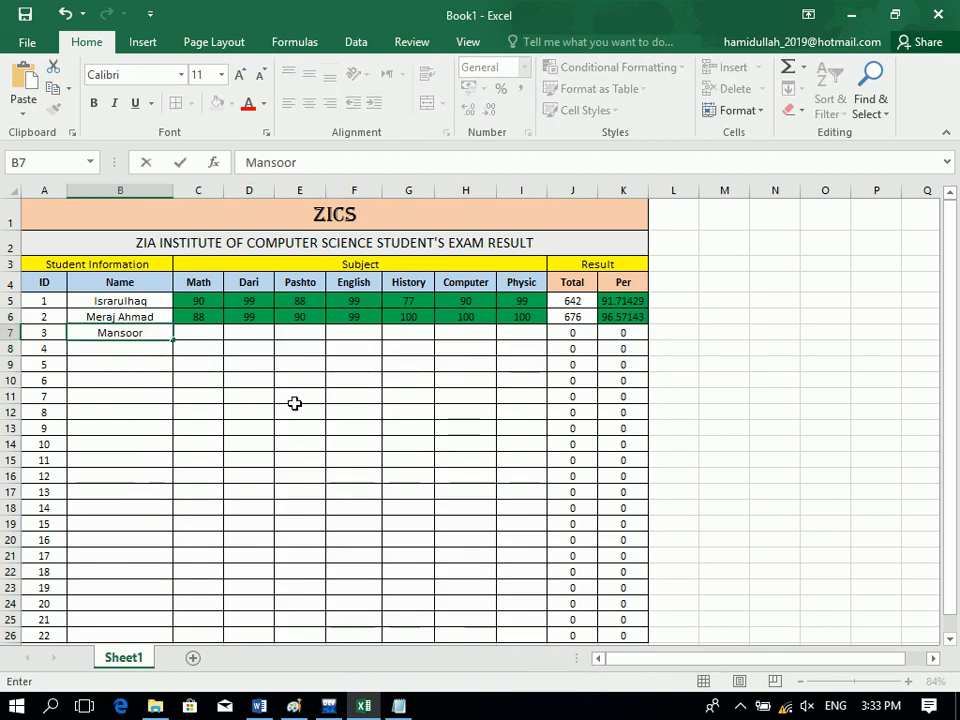
key(Tab)
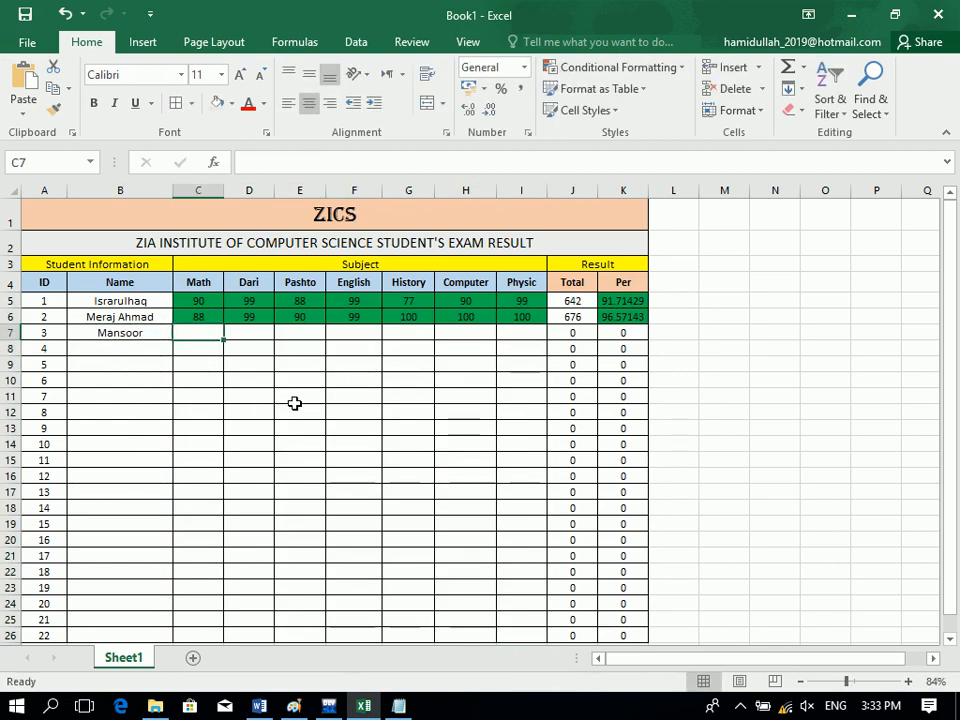
text(33)
key(Tab)
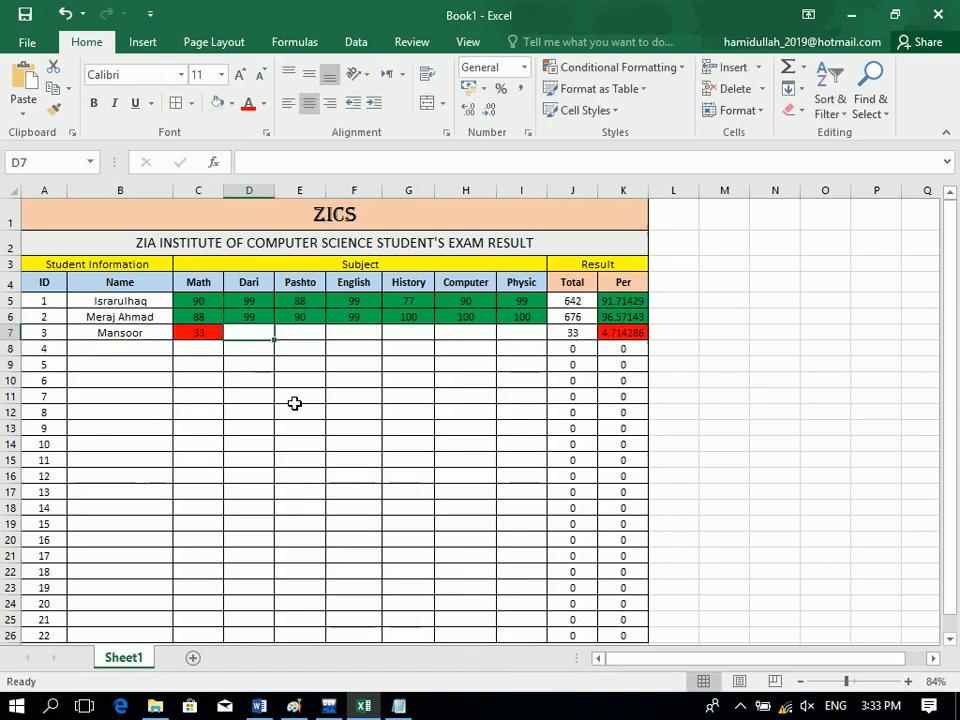
text(39)
key(Tab)
text(32)
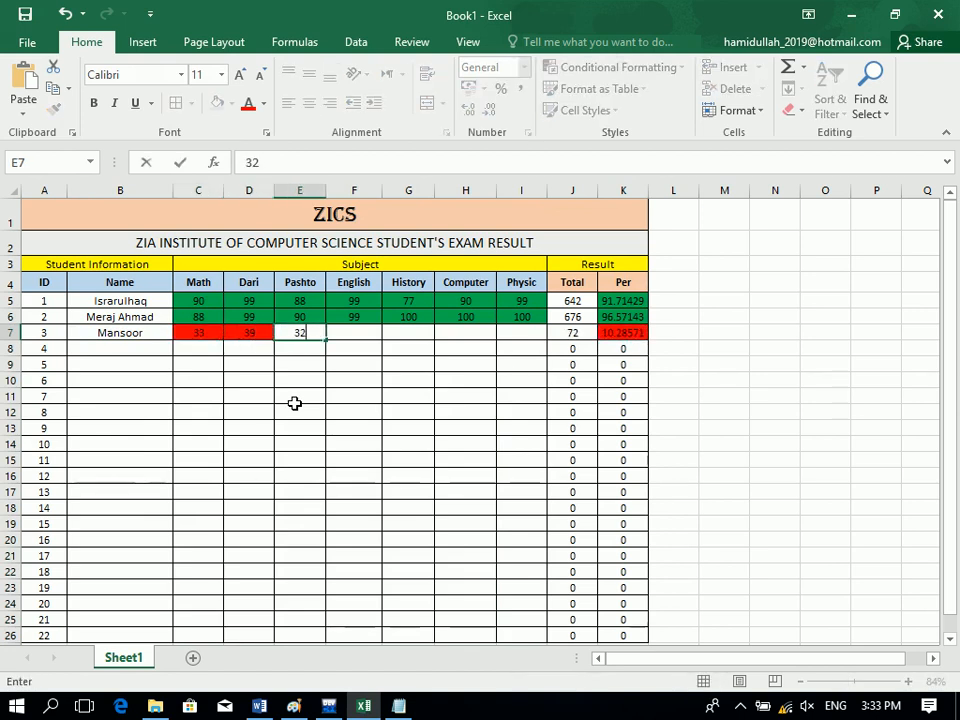
key(Tab)
text(99)
key(Tab)
Enter History and Computer 99, then replace the rejected Physic score 120 with 20.
text(9)
key(Tab)
text(9)
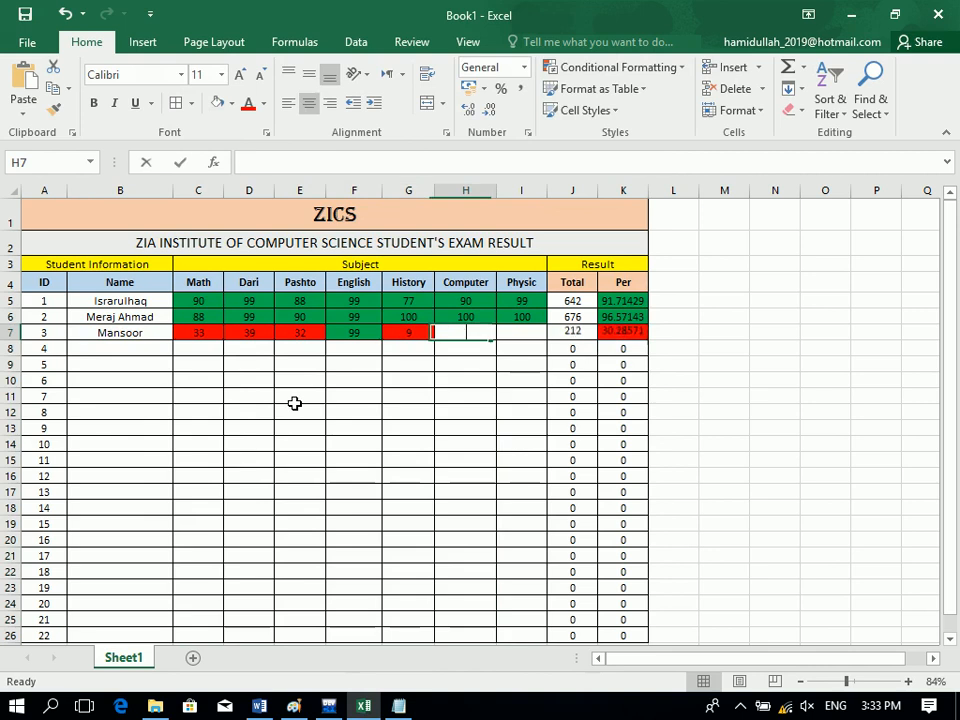
text(9)
key(Left)
text(99)
key(Tab)
key(Tab)
text(120)
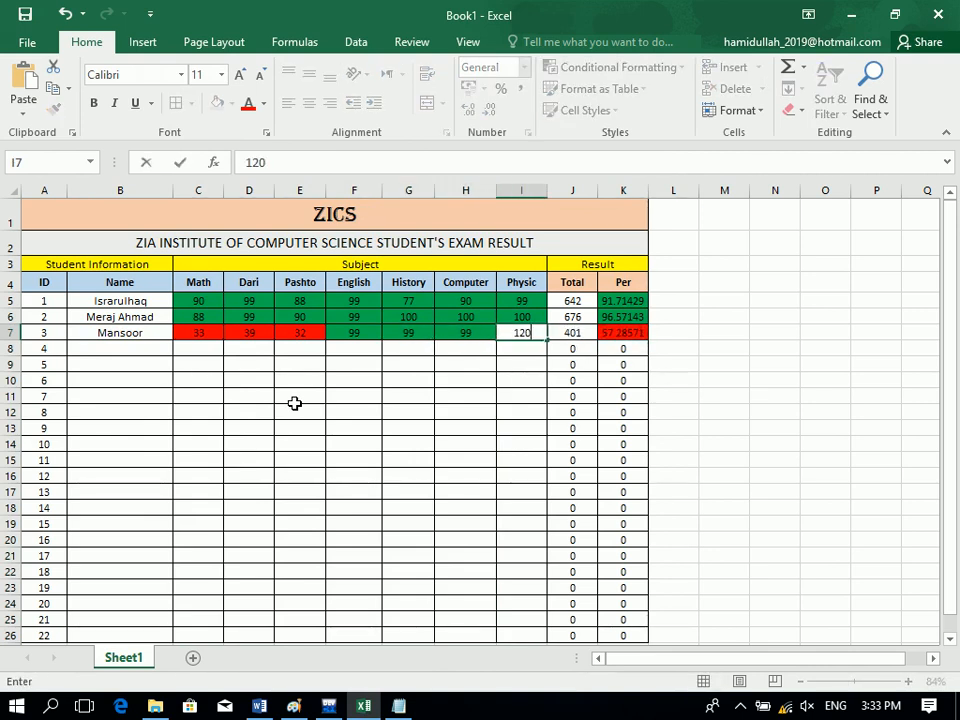
key(Tab)
key(Return)
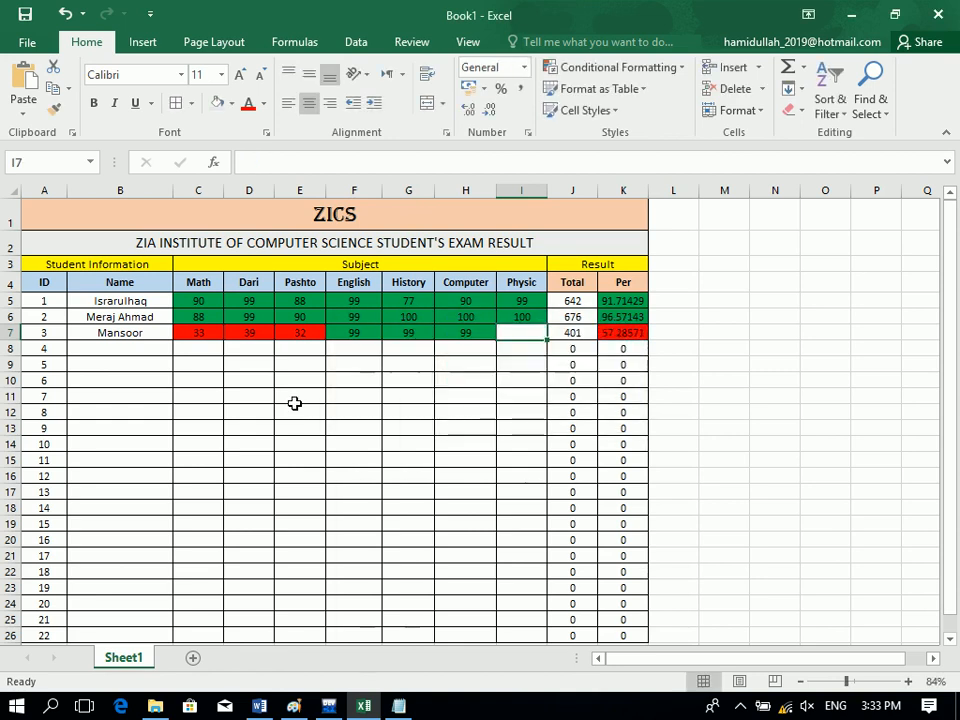
text(20)
key(Return)
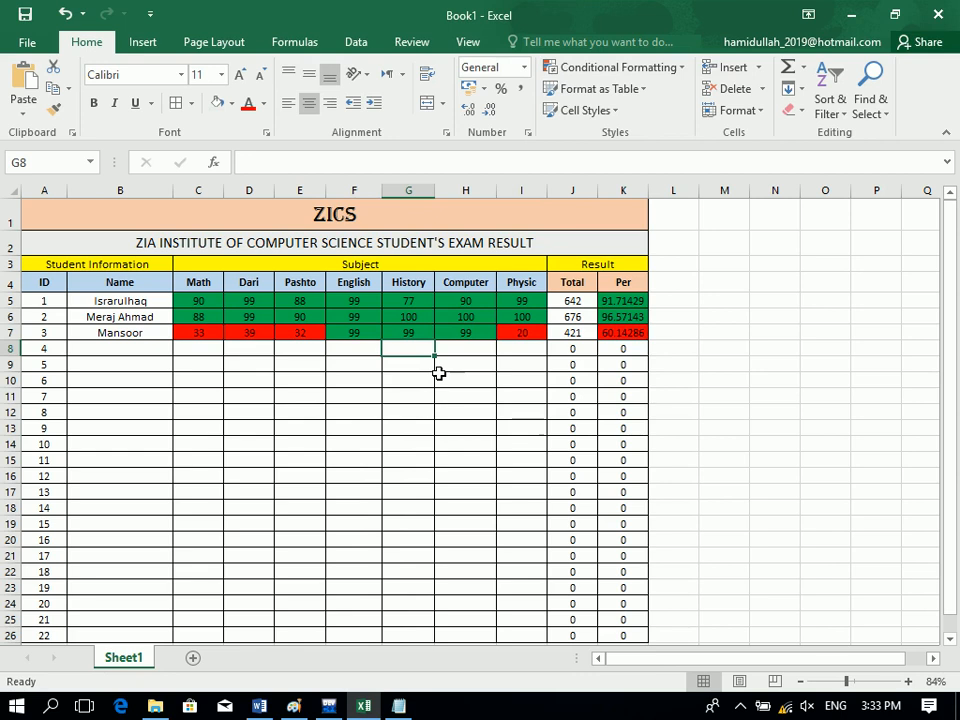
drag(579, 304, 585, 633)
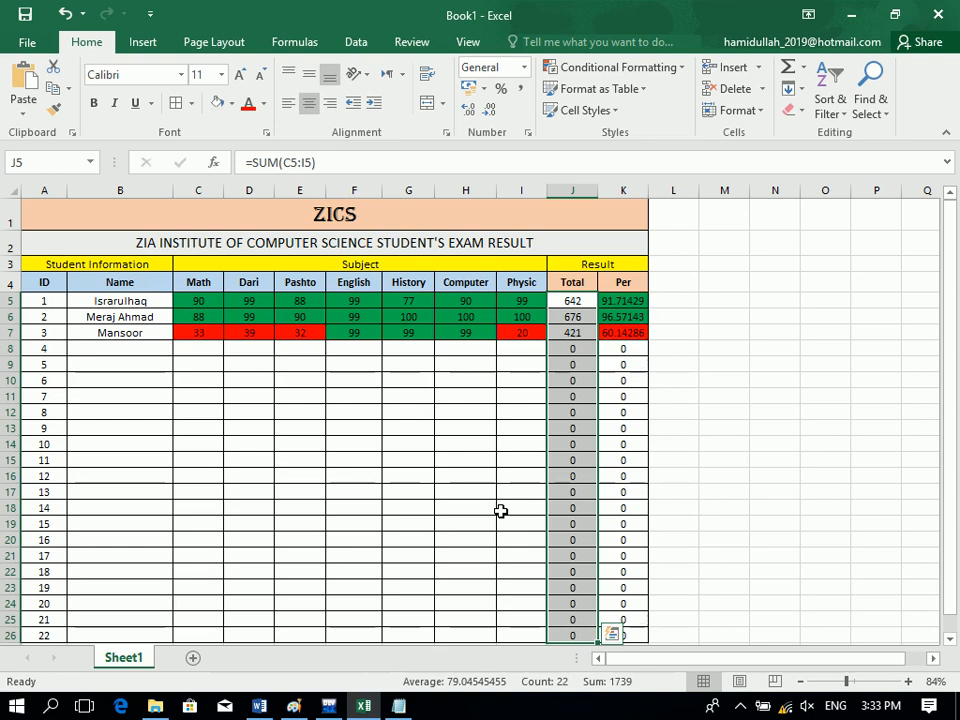
click(420, 300)
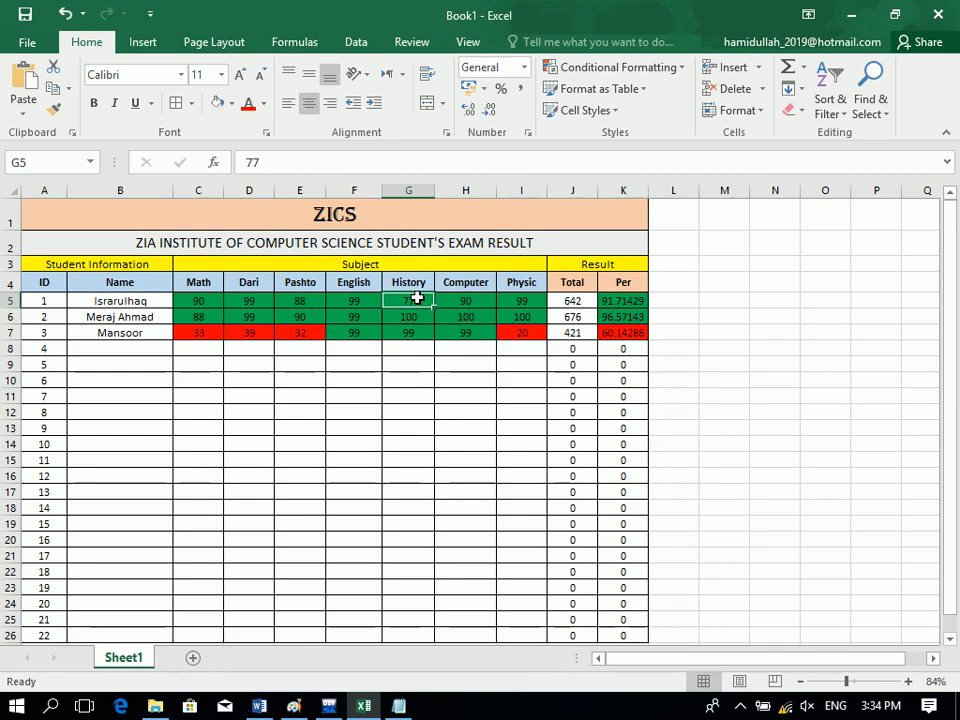
Replace the Computer score in H5 with the formula =H5*100, dismissing the circular-reference warning.
click(471, 301)
double_click(484, 300)
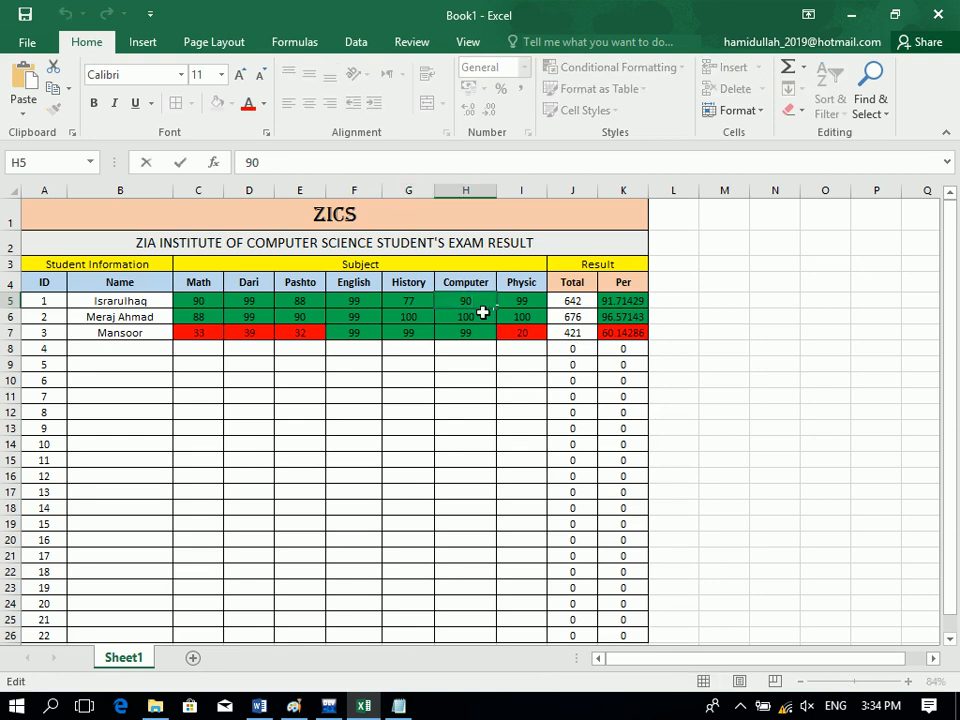
key(BackSpace)
key(BackSpace)
key(Return)
key(Up)
text(=)
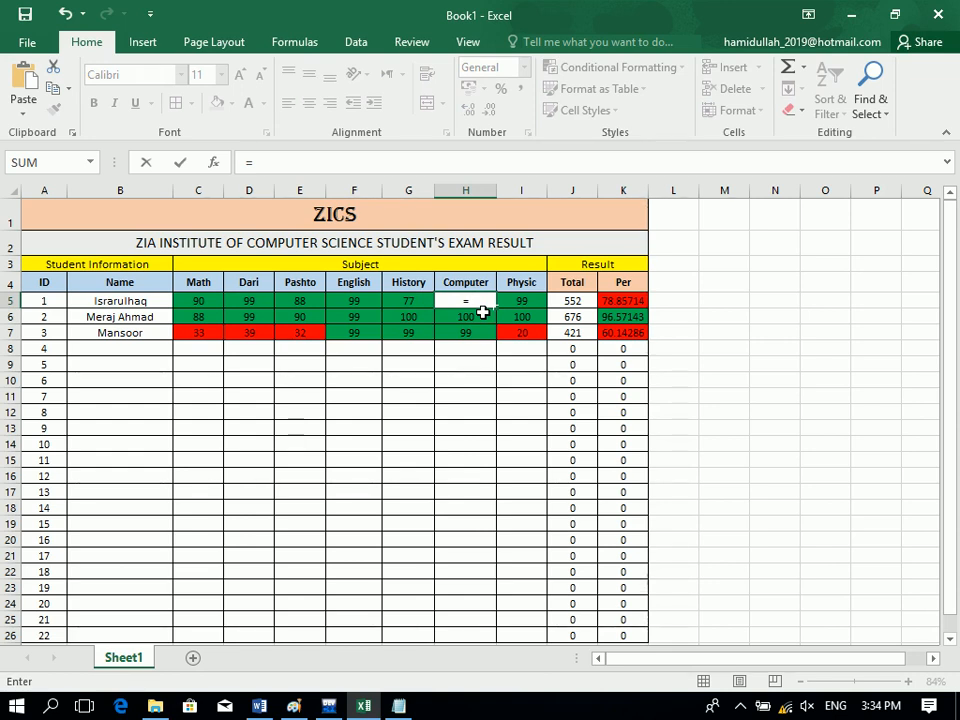
text(H)
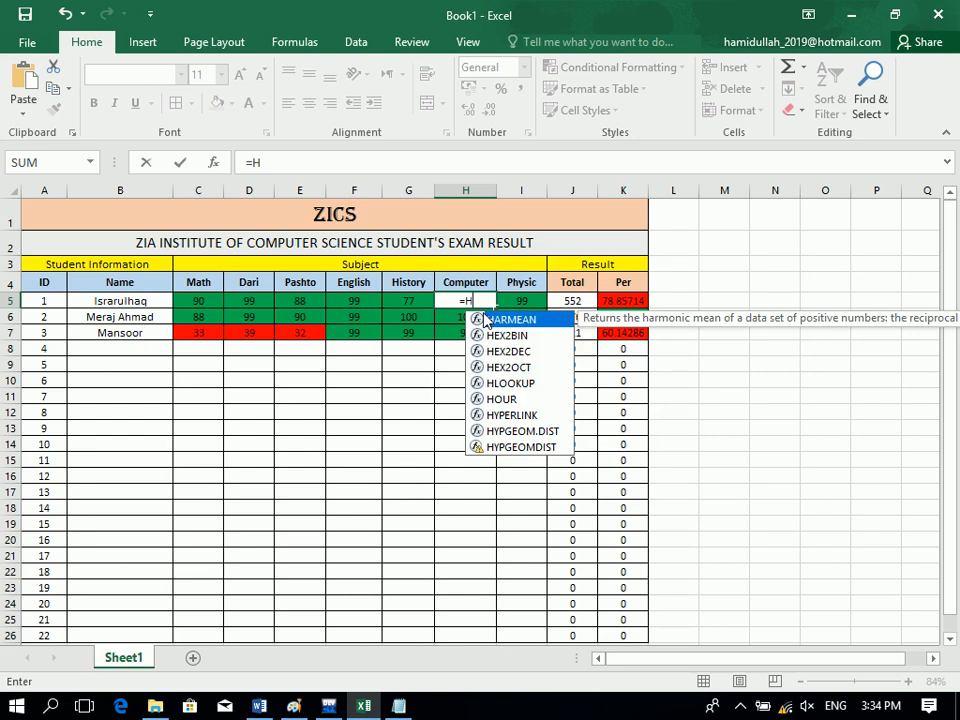
text(5*100)
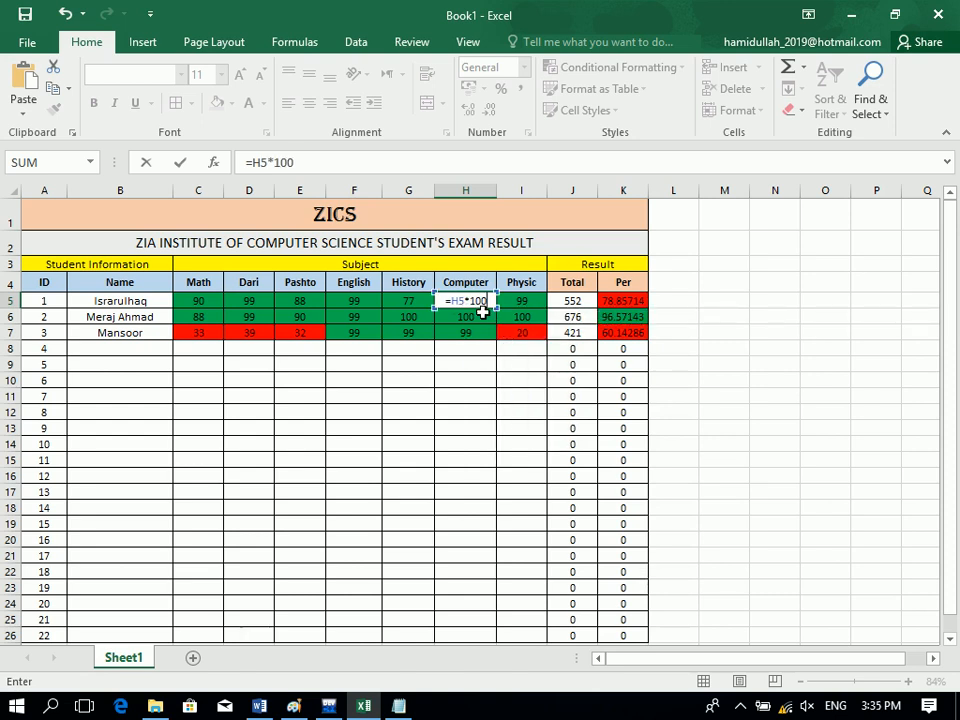
key(Return)
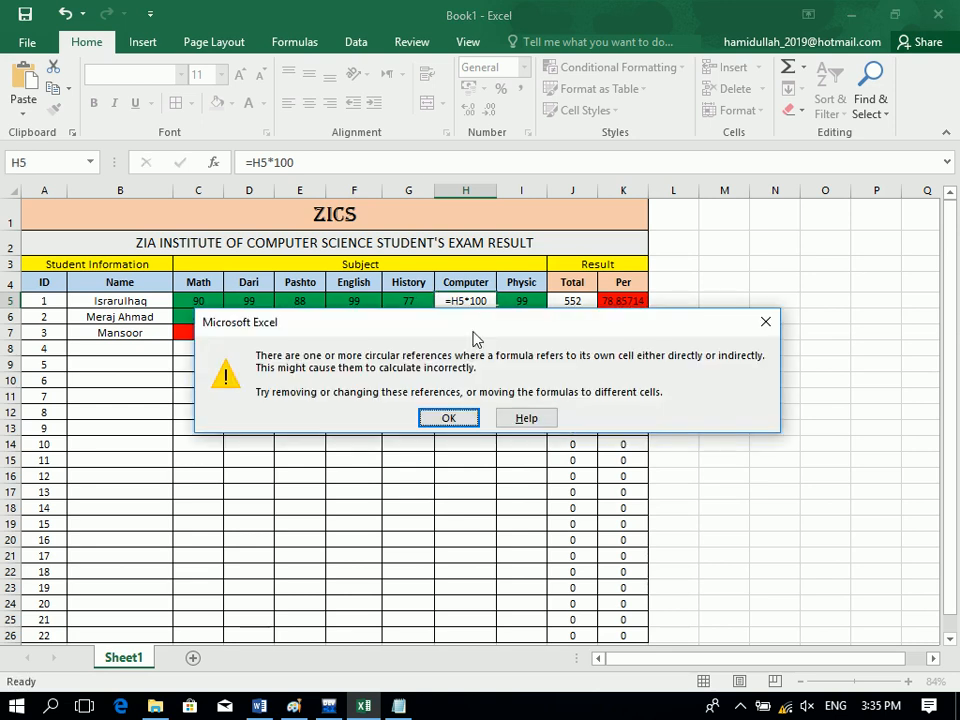
click(452, 417)
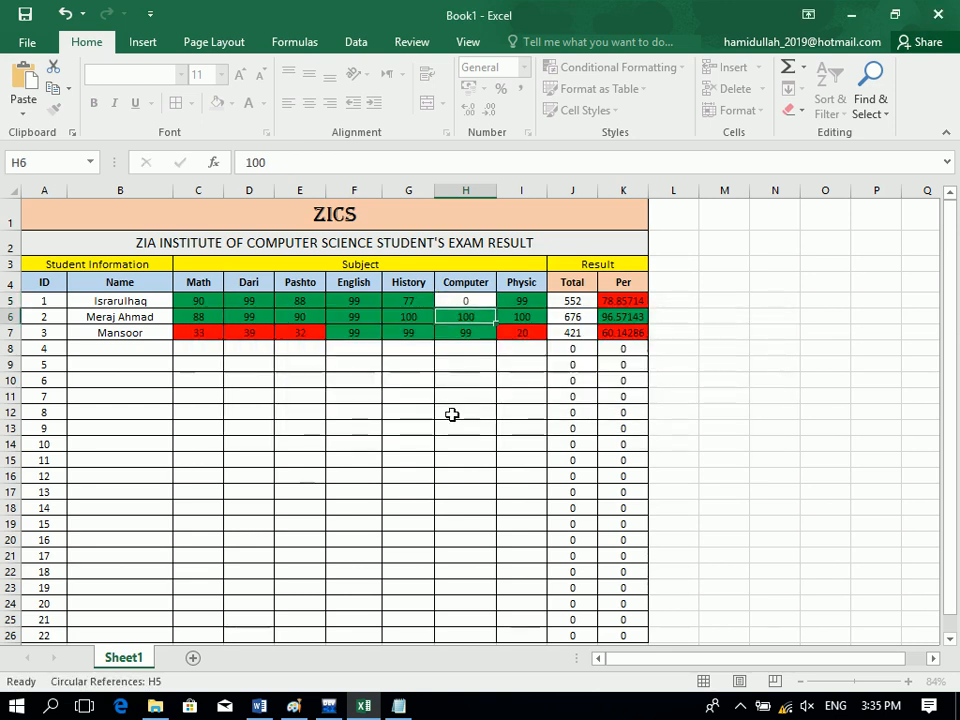
Clear H5 and undo the changes to restore the Computer score of 90.
click(469, 300)
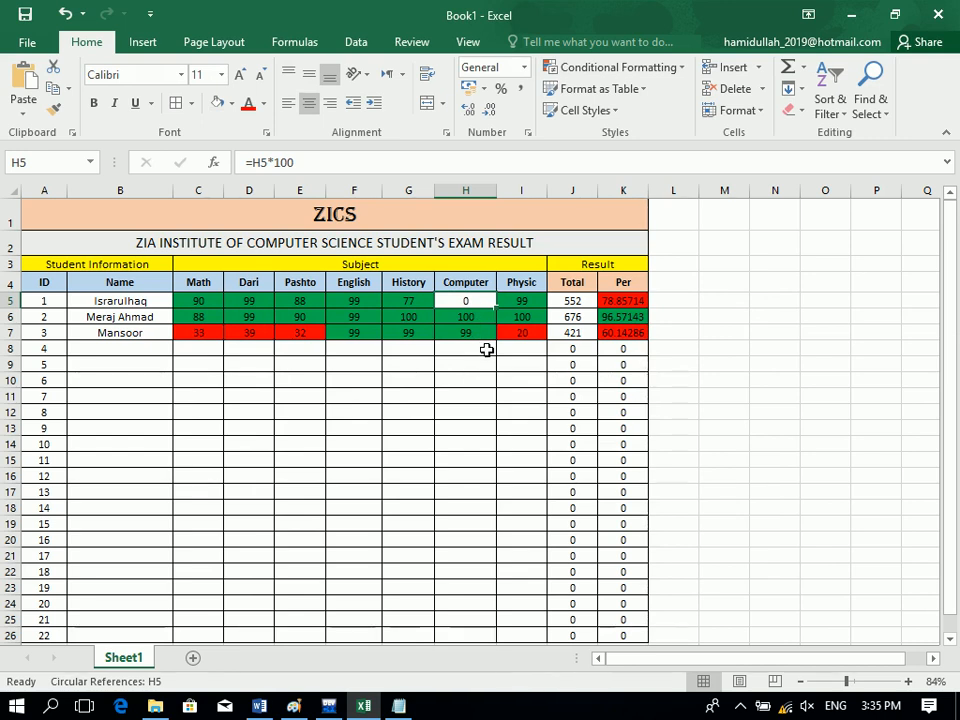
key(Delete)
key(ctrl+z)
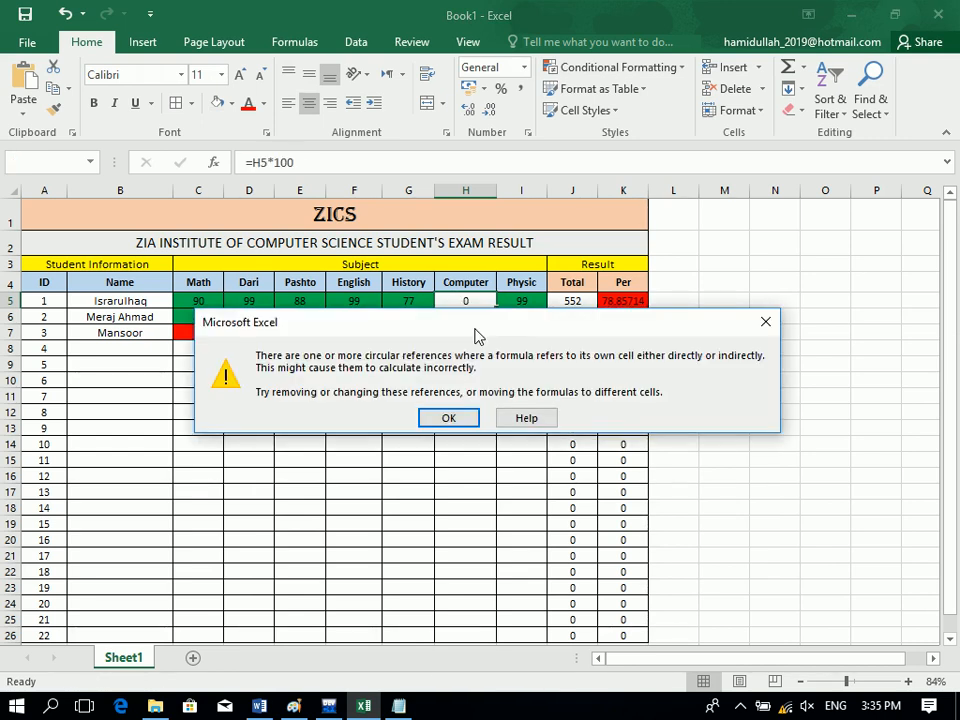
click(465, 420)
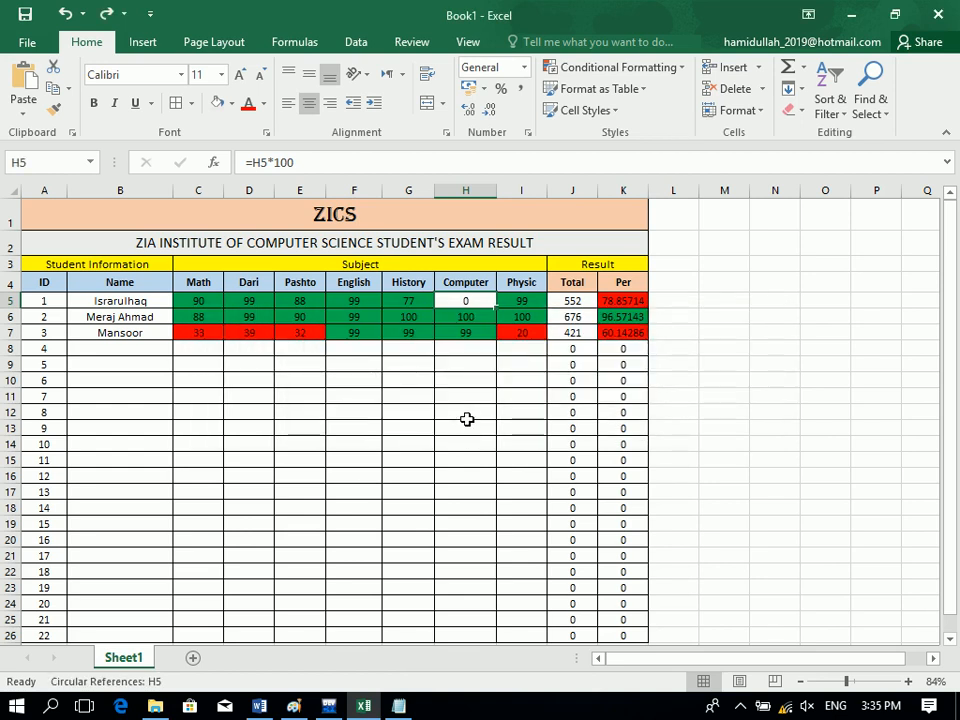
key(ctrl+z)
key(ctrl+z)
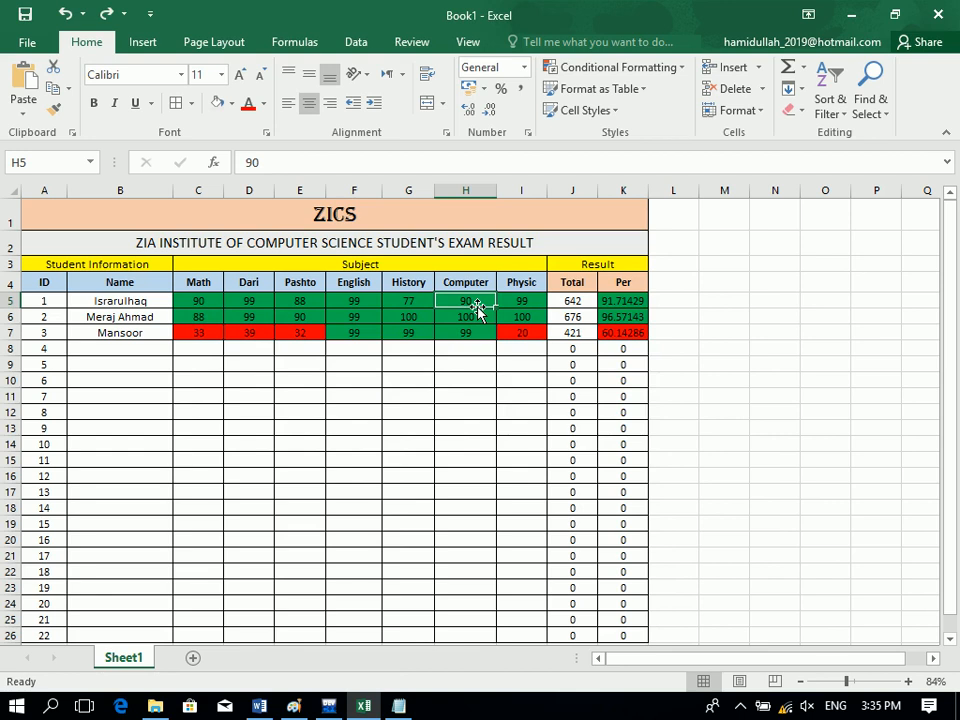
Insert a blank column before Physic and head it T.C.OF.C.S in I4.
right_click(518, 191)
click(556, 325)
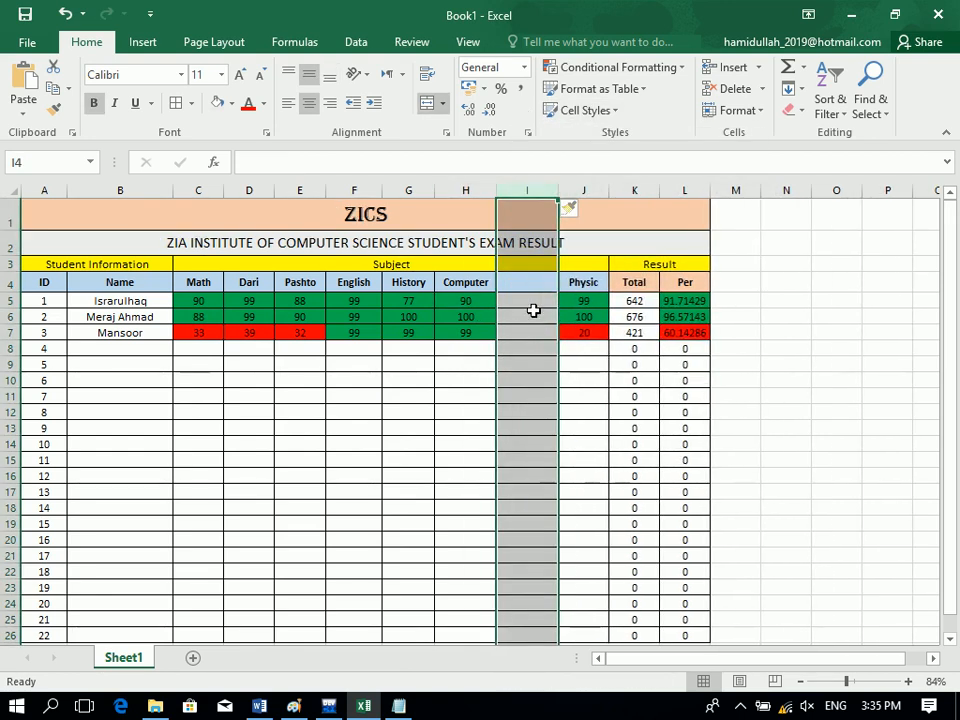
click(532, 304)
click(530, 287)
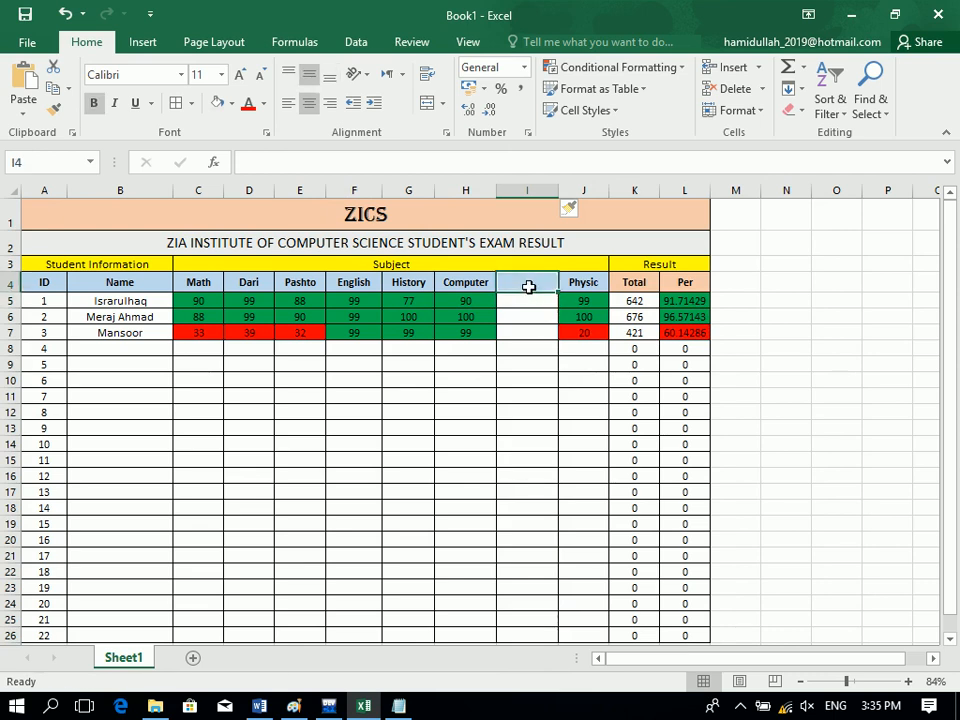
text(T.c)
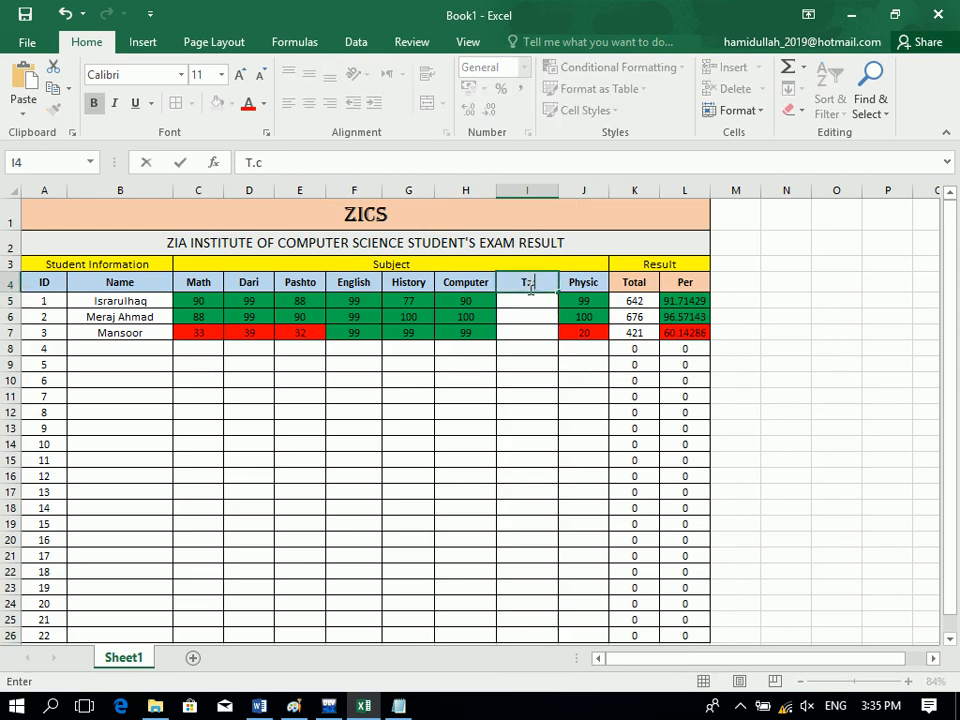
key(BackSpace)
text(C.OF.C.S)
key(Return)
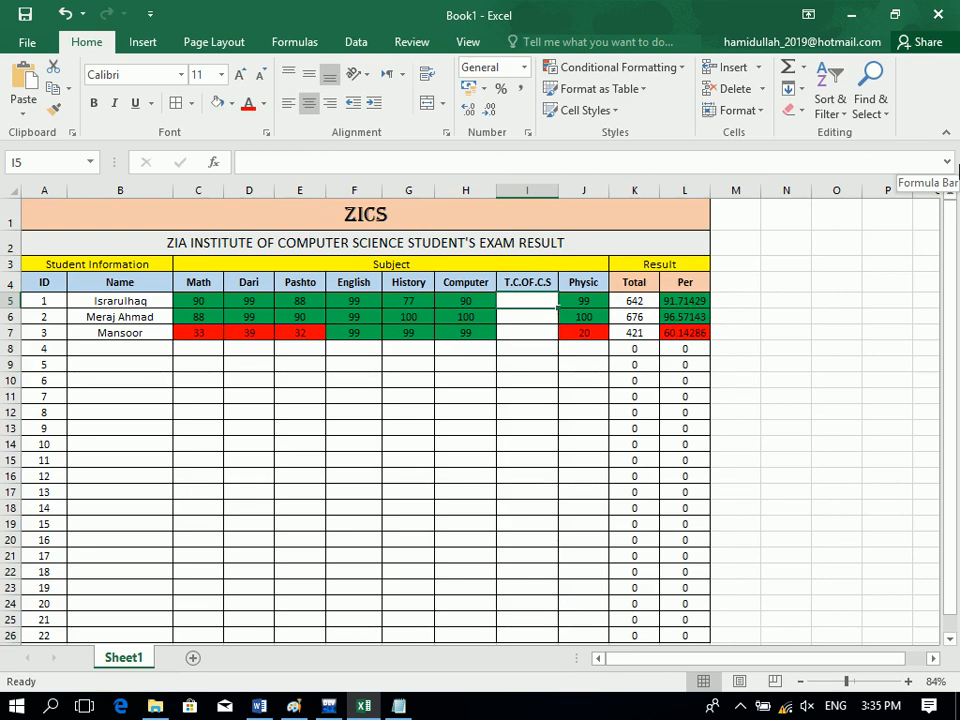
Try =H5*3 in I5, cancel the validation rejection, and select I5:I26.
click(465, 304)
click(523, 292)
text(=)
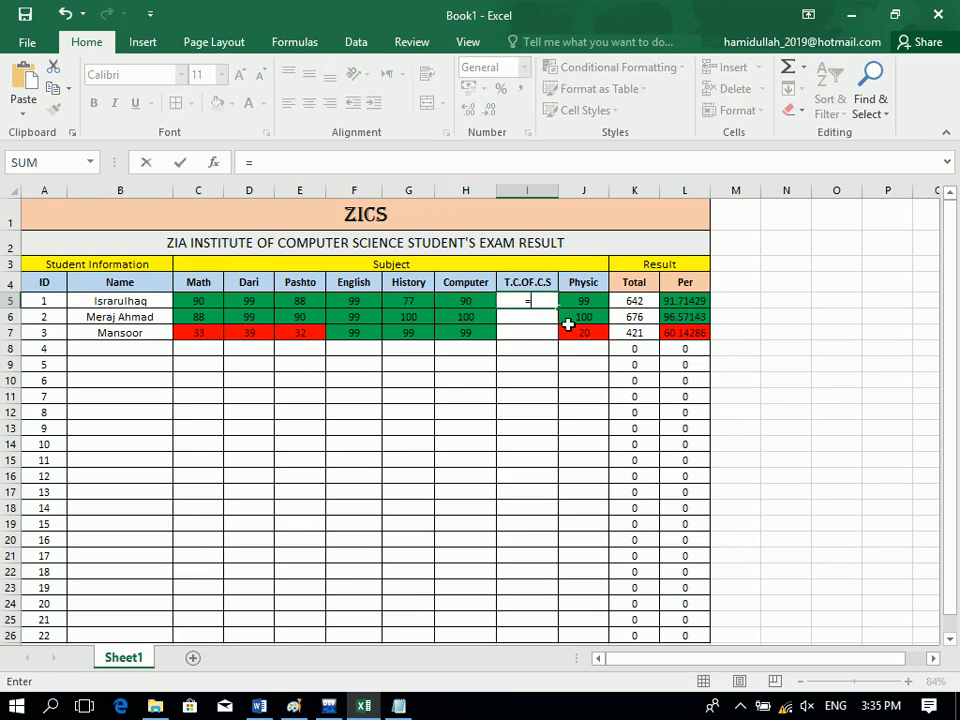
click(470, 305)
text(*3)
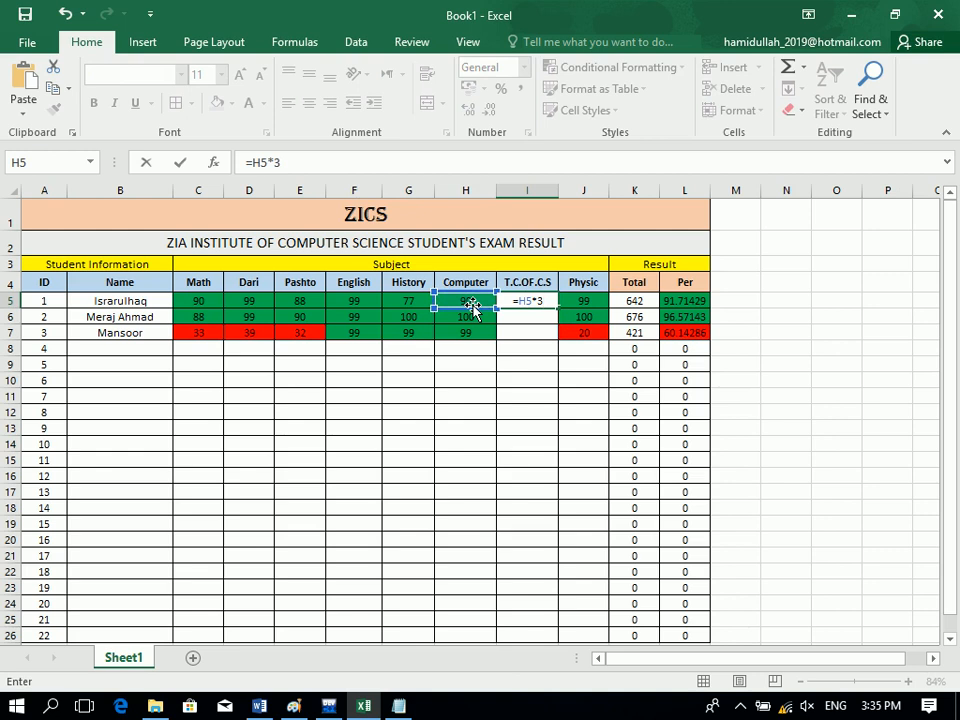
key(Return)
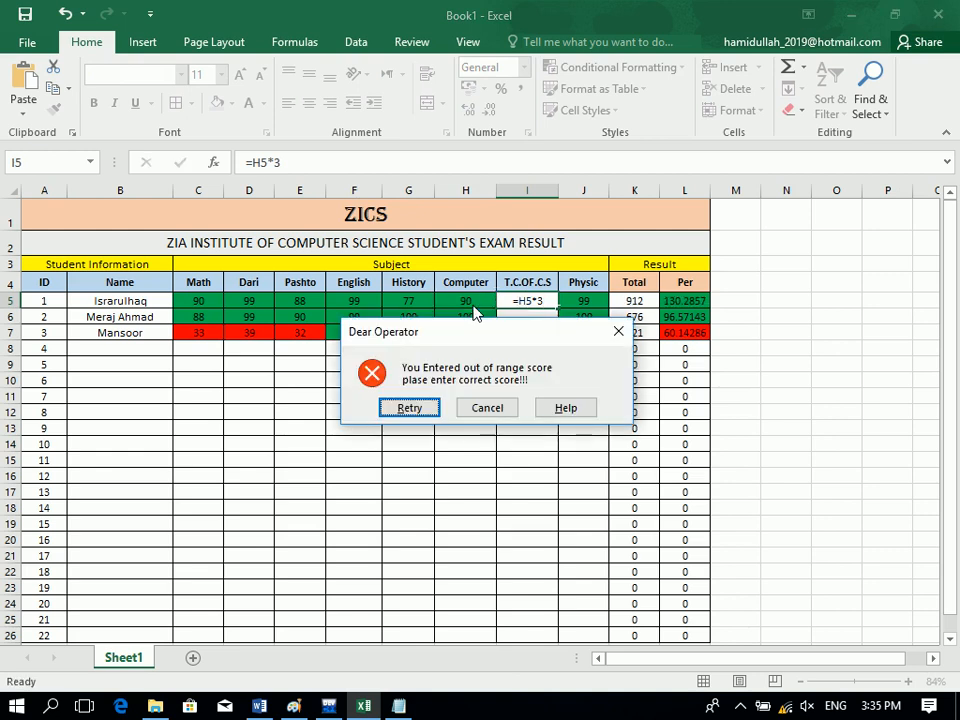
click(496, 414)
drag(529, 300, 549, 634)
Clear invalid-data circles and remove all data validation from the T.C.OF.C.S cells.
click(364, 48)
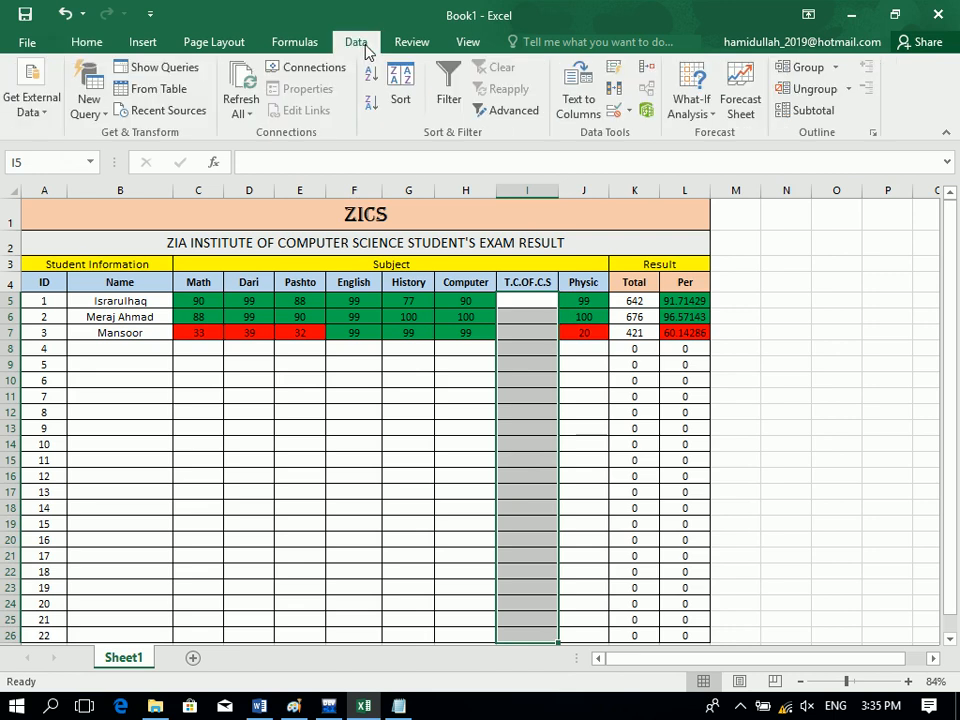
click(630, 112)
click(686, 179)
click(634, 112)
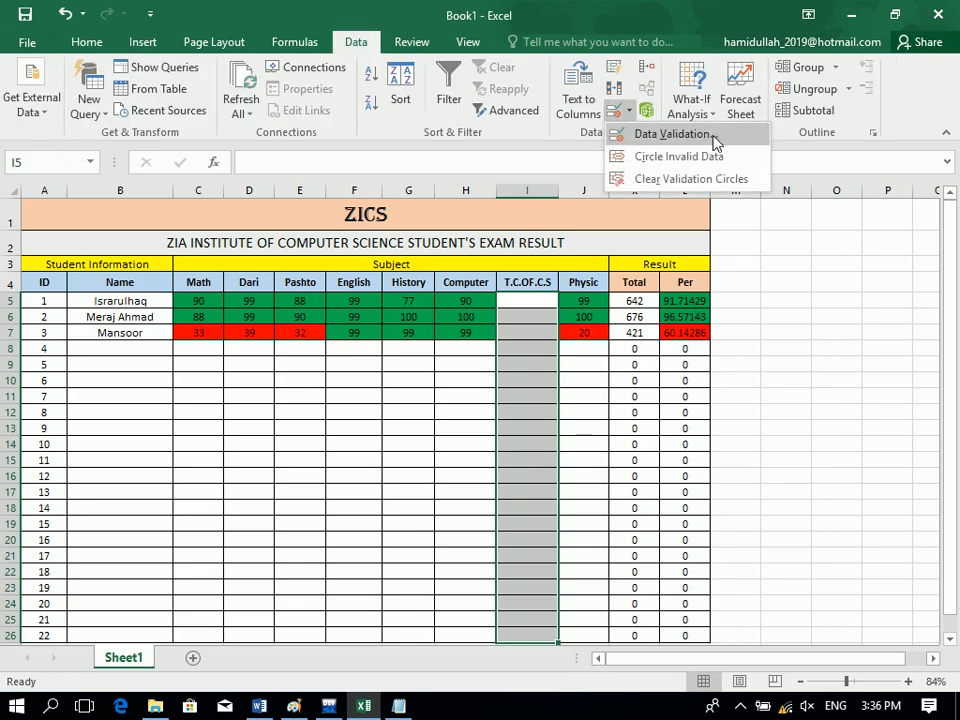
click(660, 134)
click(272, 386)
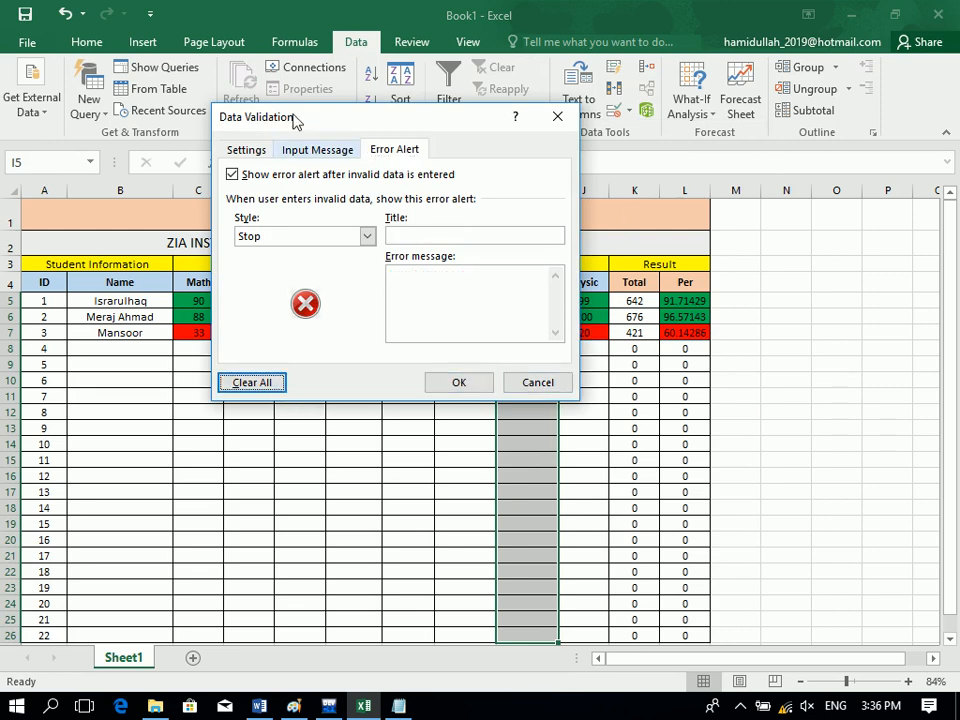
click(247, 151)
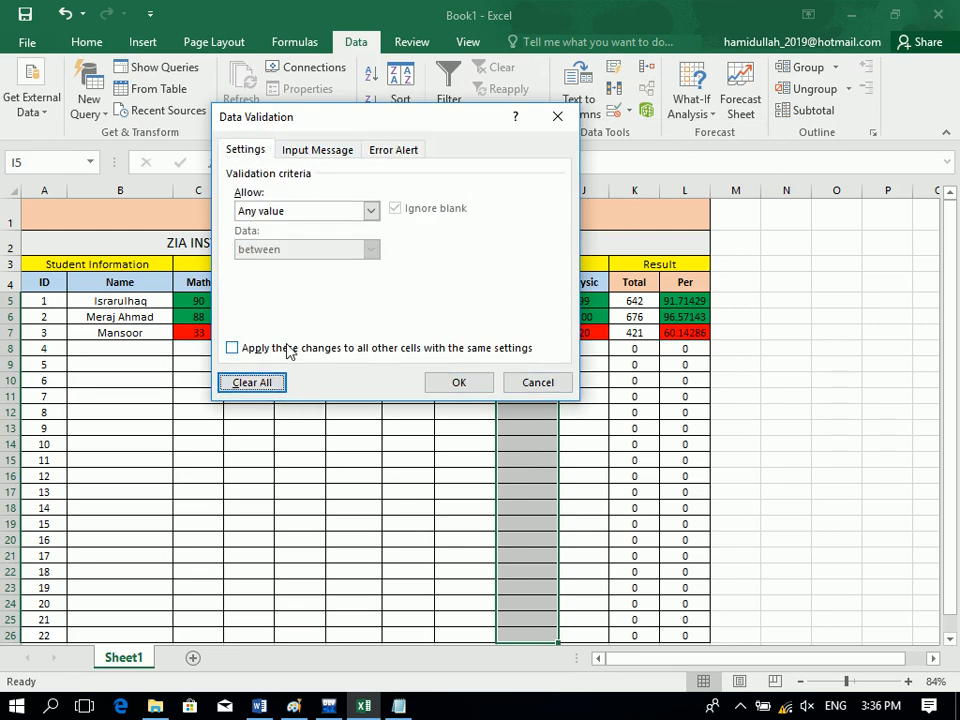
click(289, 348)
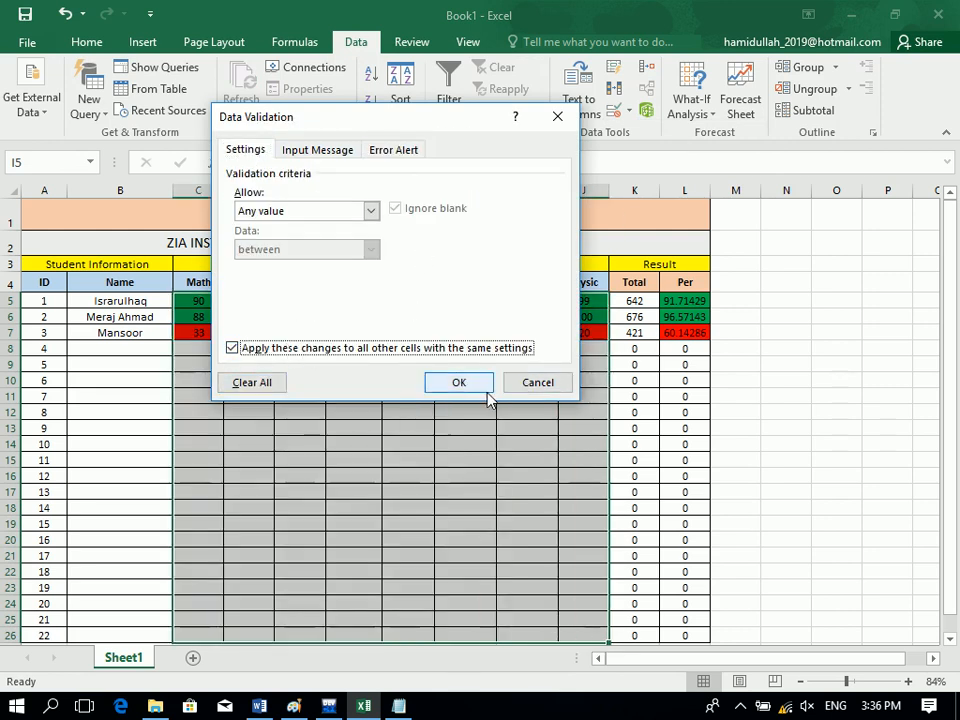
click(386, 350)
click(488, 389)
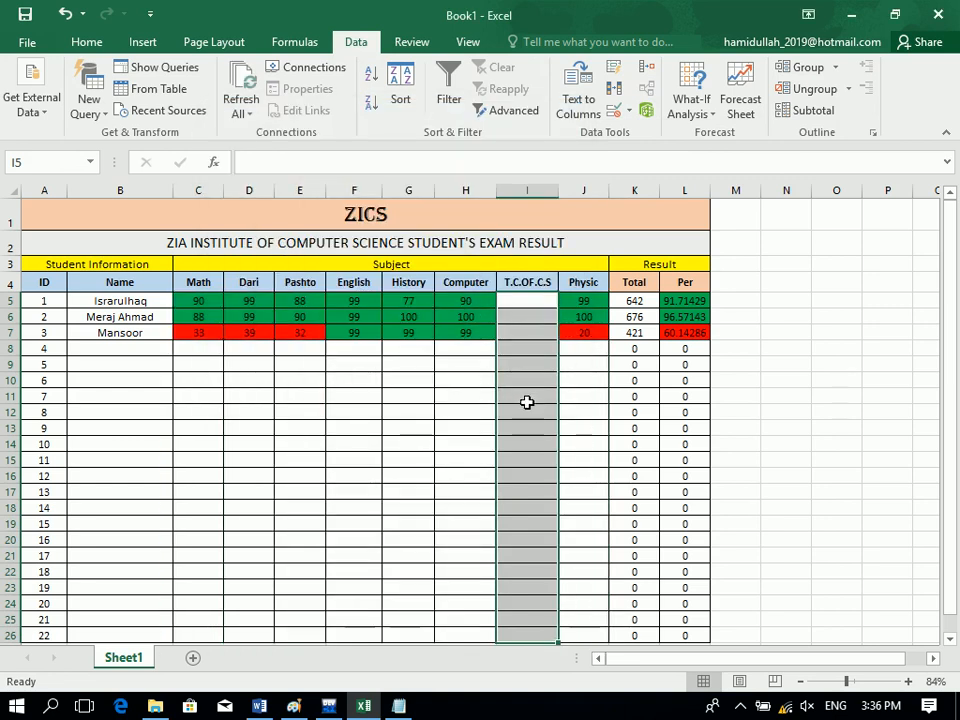
Fill I5:I26 with a formula multiplying each Computer score, giving 270, 300 and 297.
click(531, 302)
text(=)
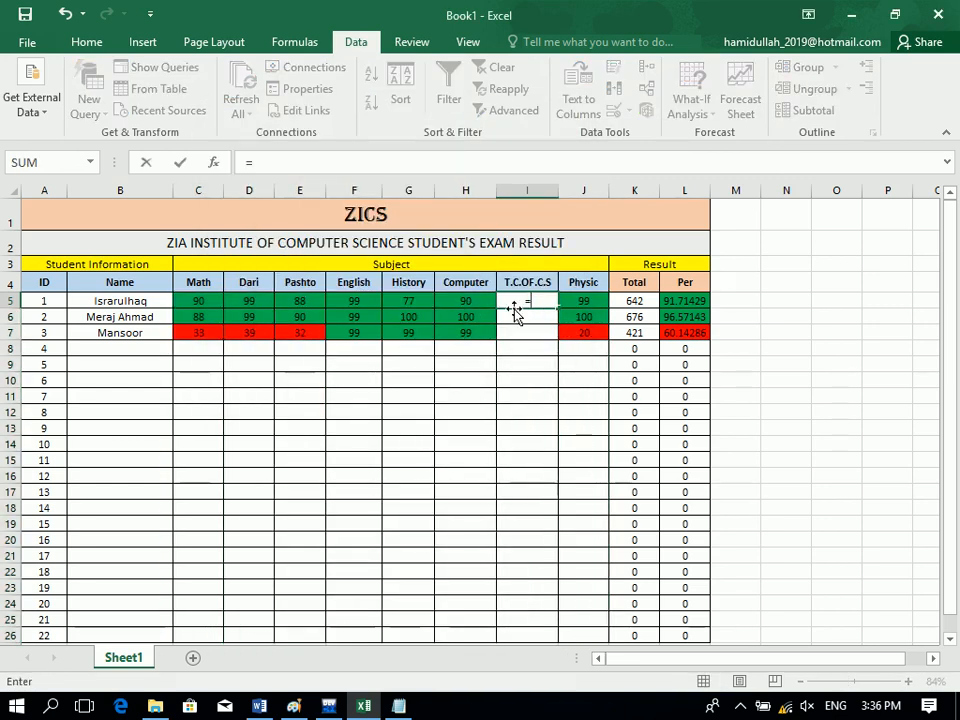
click(457, 302)
text(*2)
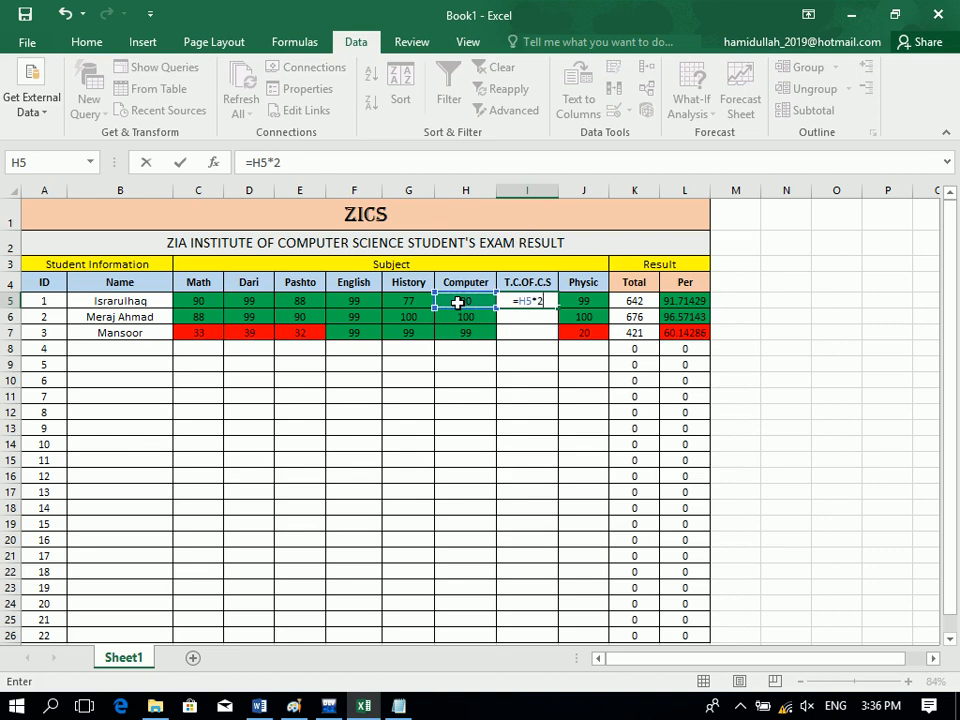
key(Return)
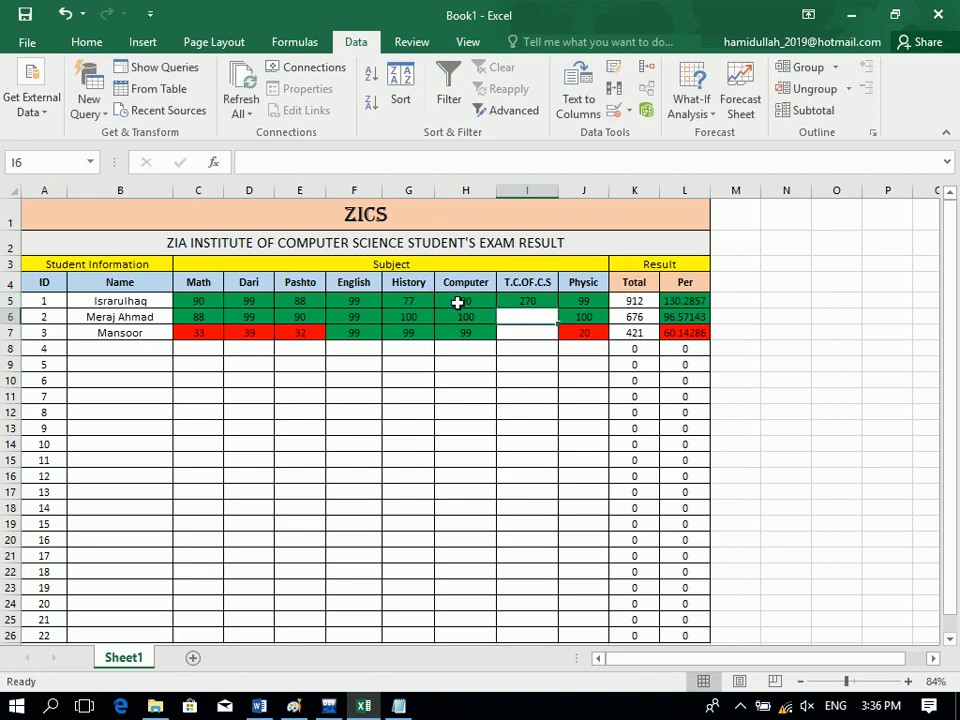
drag(545, 303, 544, 634)
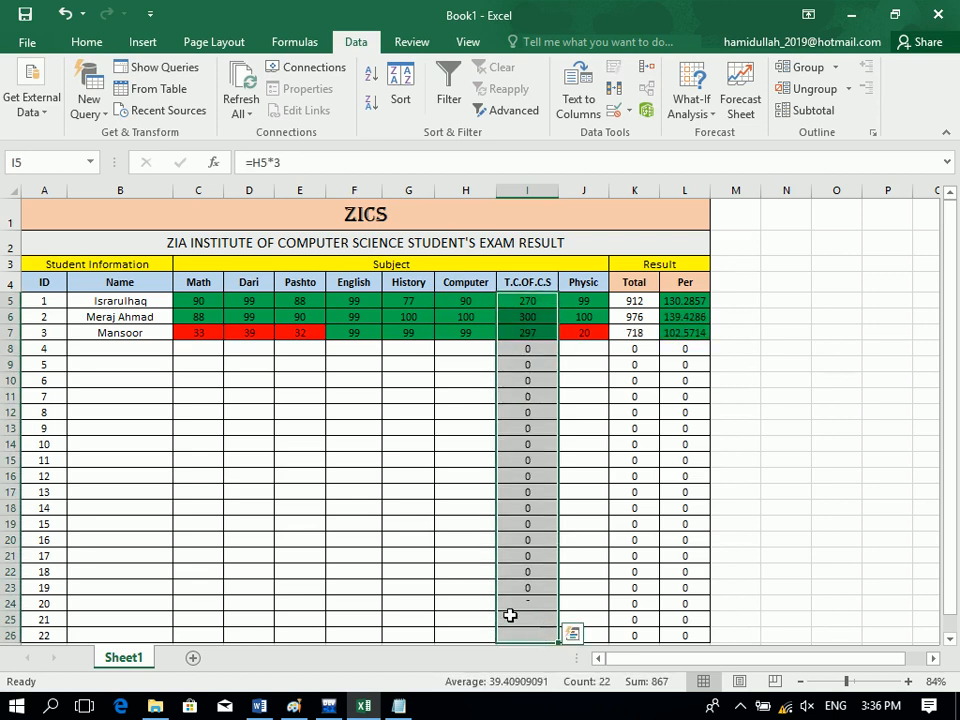
click(281, 487)
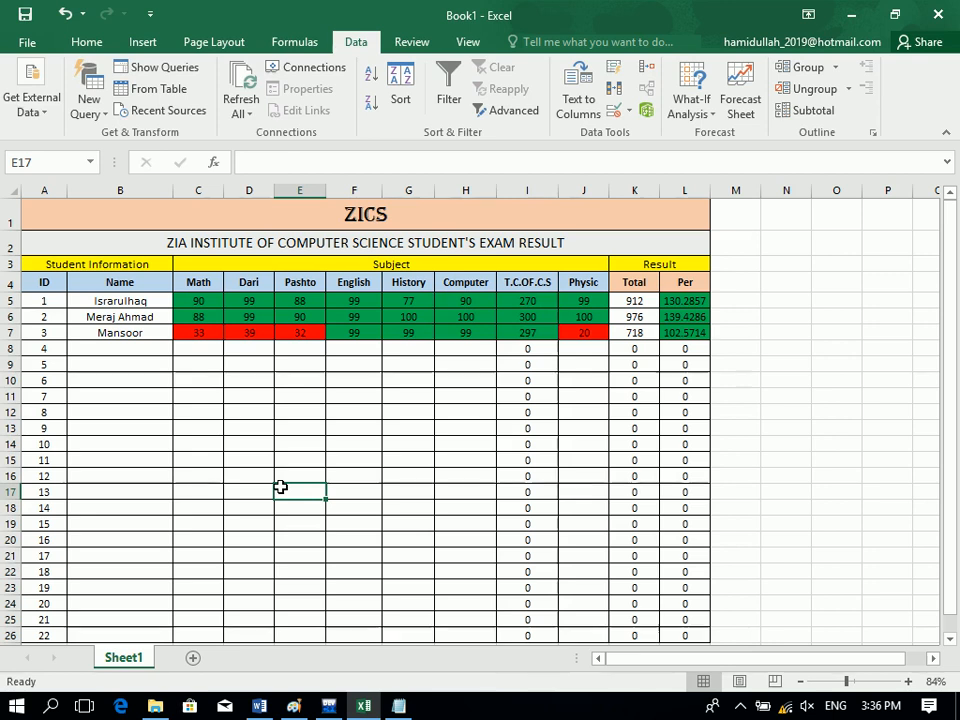
Change the divisor in L5's percentage formula from 700 to 1000.
double_click(669, 300)
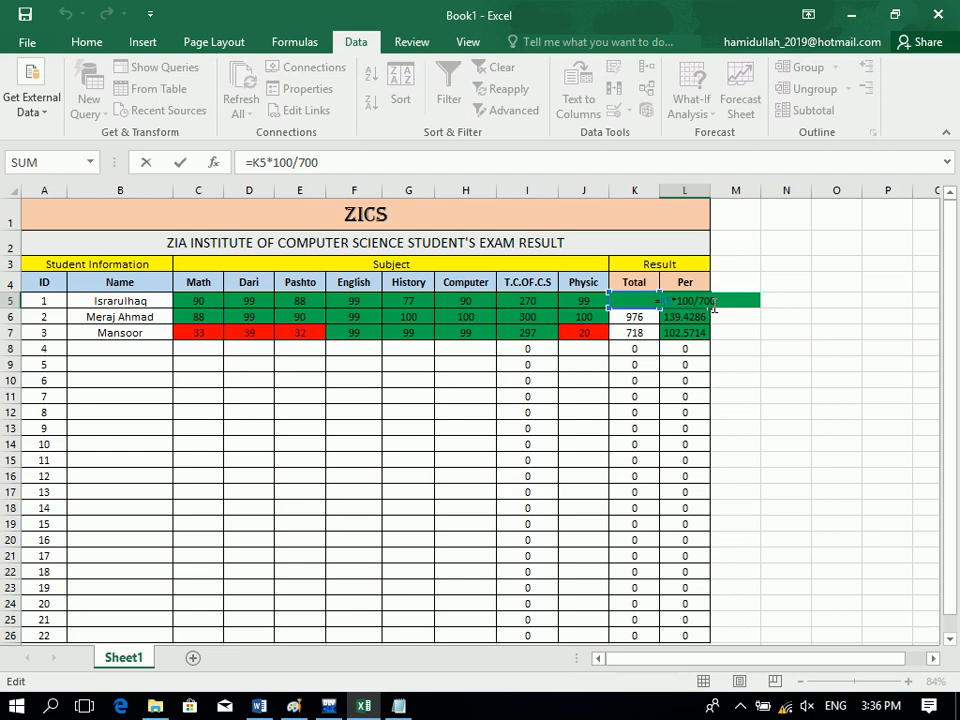
key(BackSpace)
text(9)
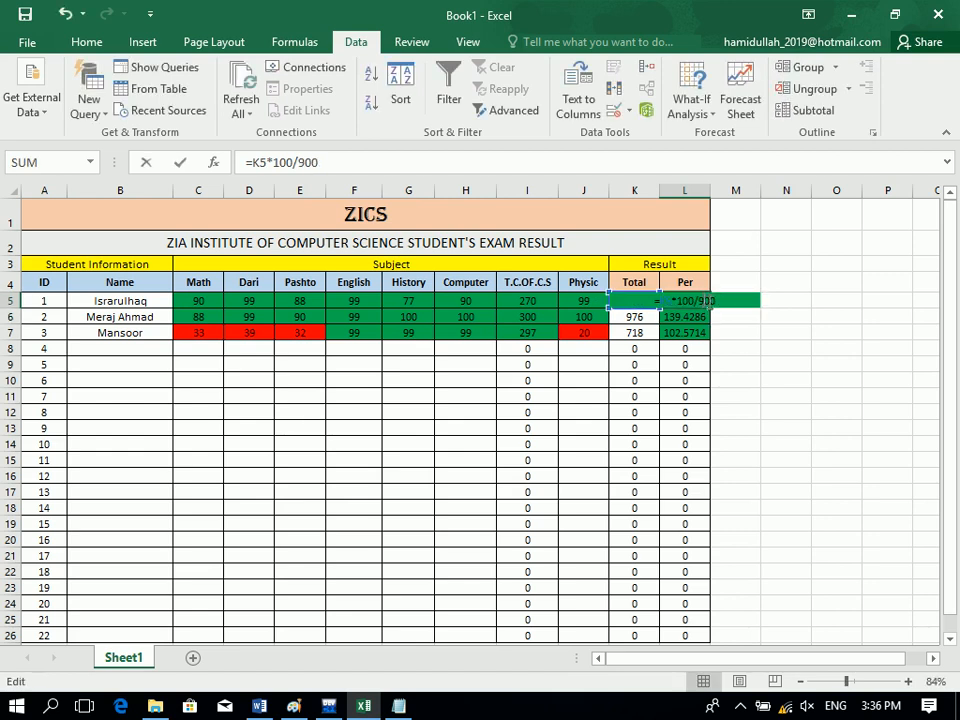
key(BackSpace)
text(1000)
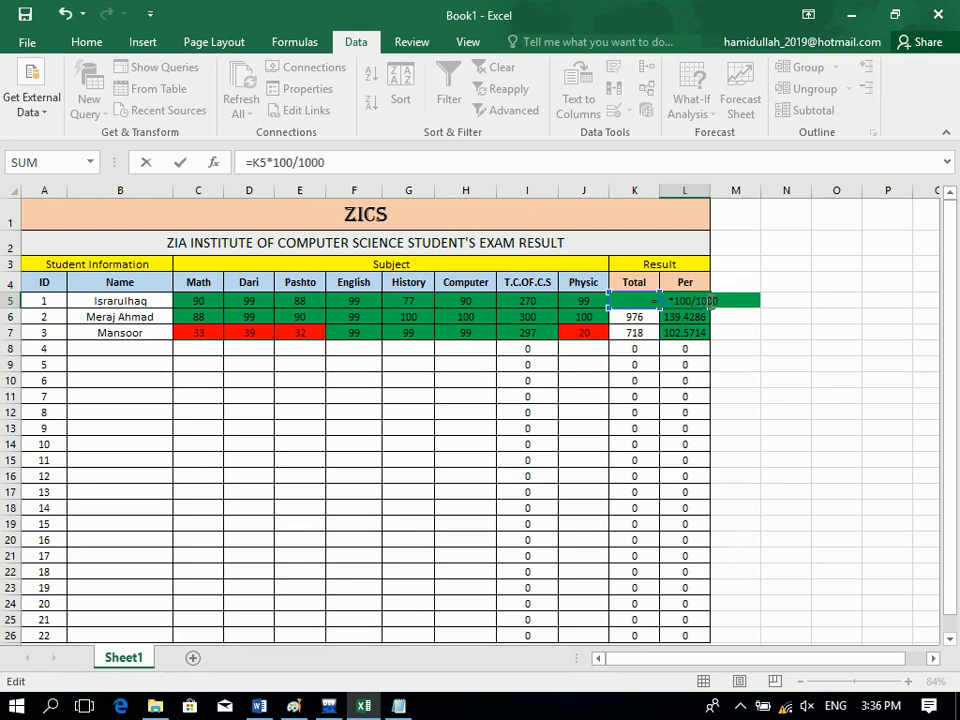
key(Return)
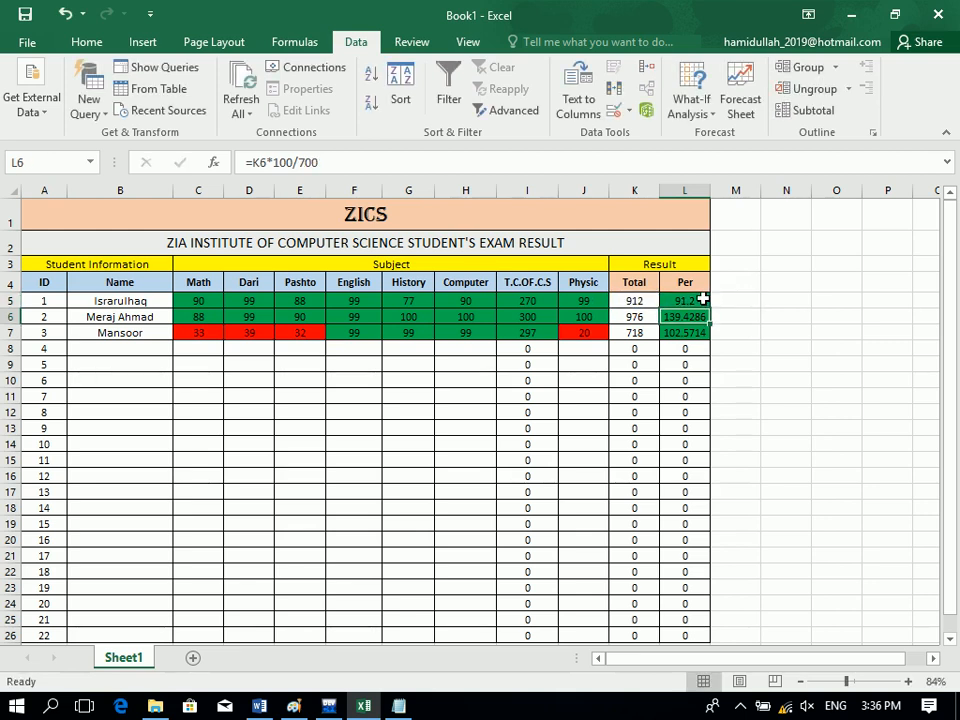
Copy L5's formula down to row 26, showing 91.2, 97.6 and 71.8.
click(703, 299)
drag(709, 308, 709, 636)
click(800, 414)
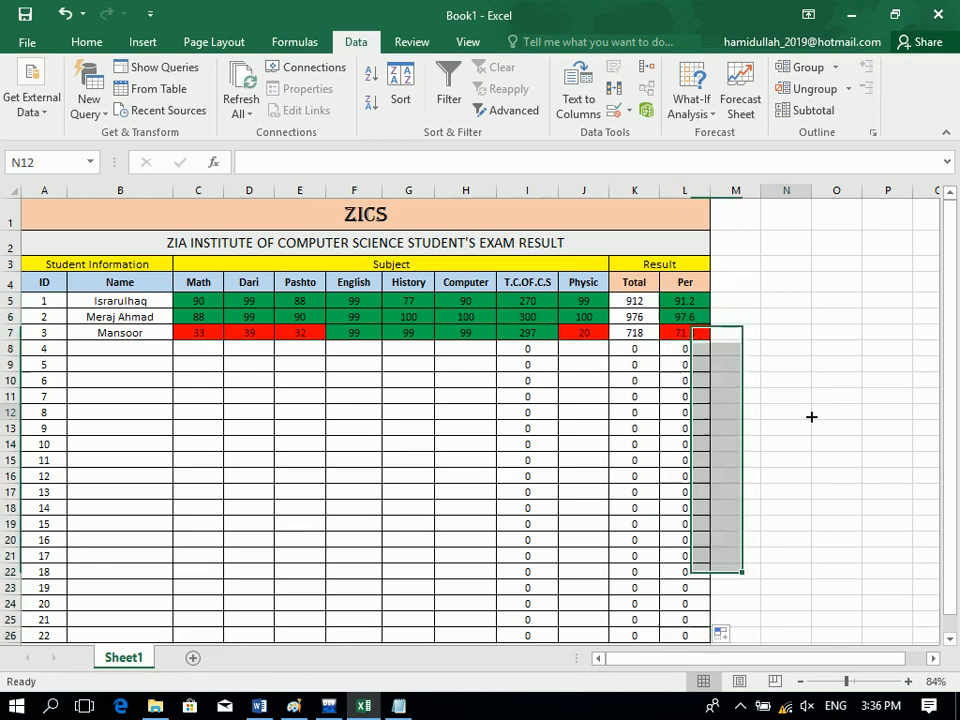
click(529, 303)
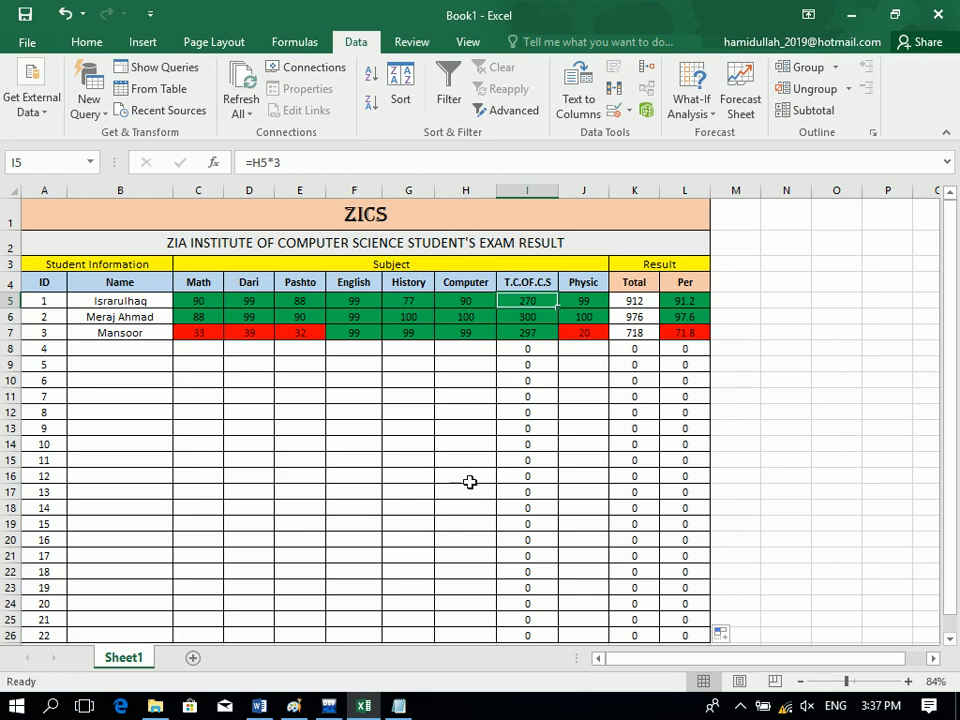
Browse the conditional formatting highlight rules, then close them without applying one.
click(100, 44)
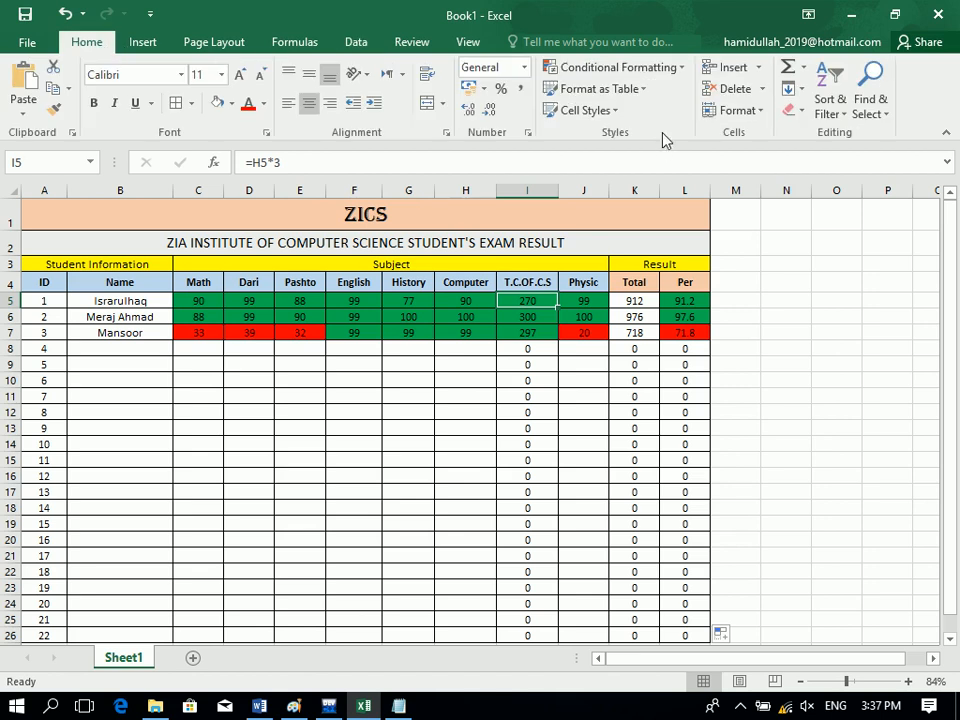
click(677, 70)
mouse_move(697, 122)
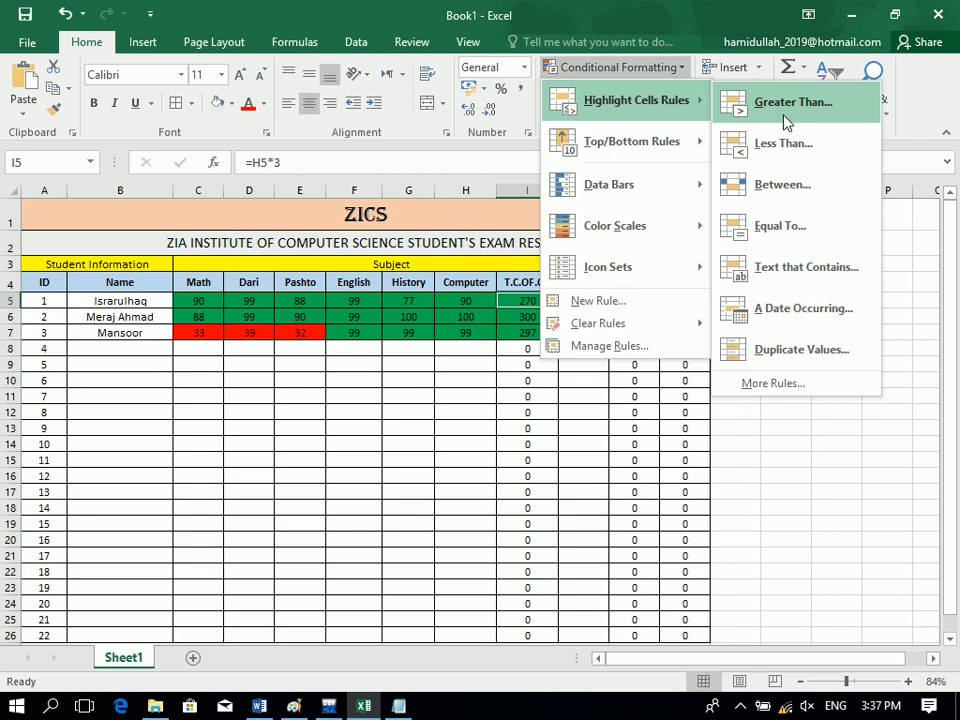
click(499, 392)
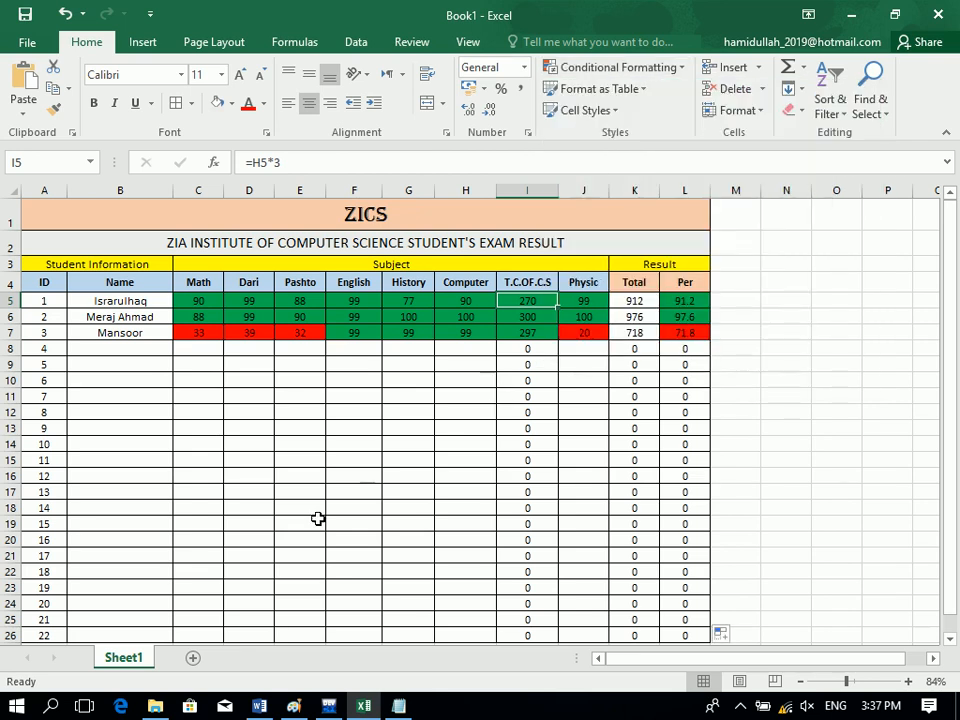
Add a new blank worksheet, Sheet2.
click(193, 658)
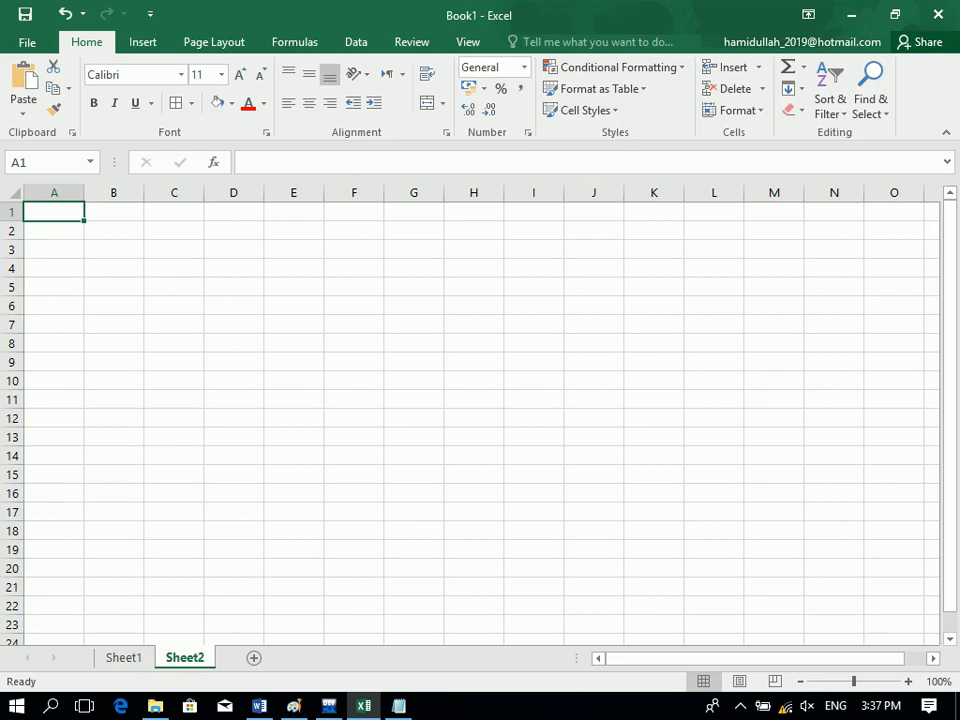
click(868, 681)
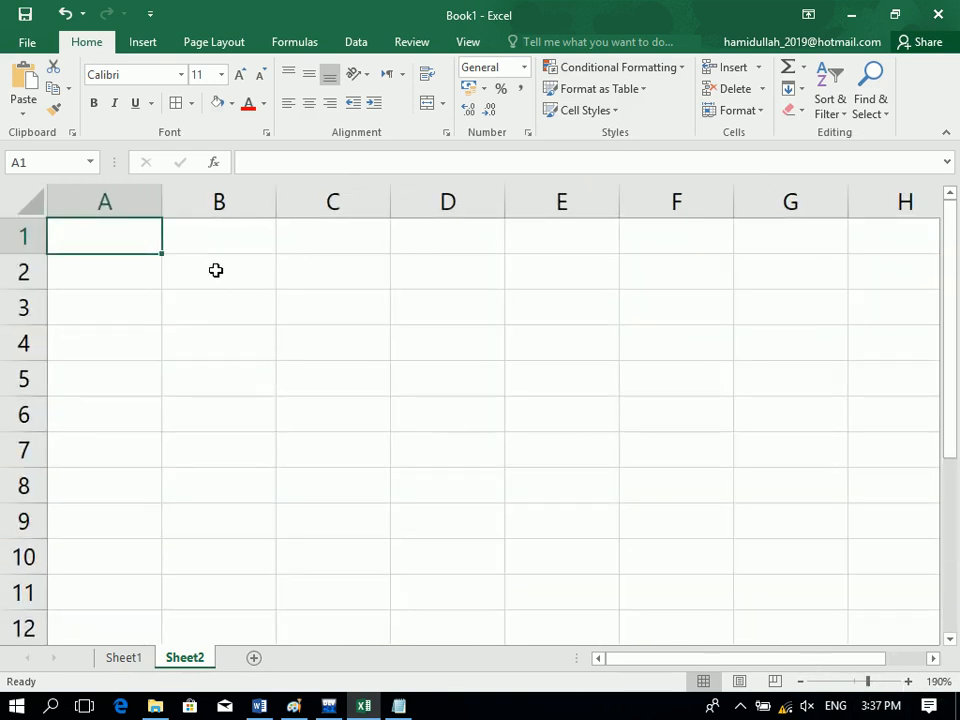
click(216, 270)
click(851, 681)
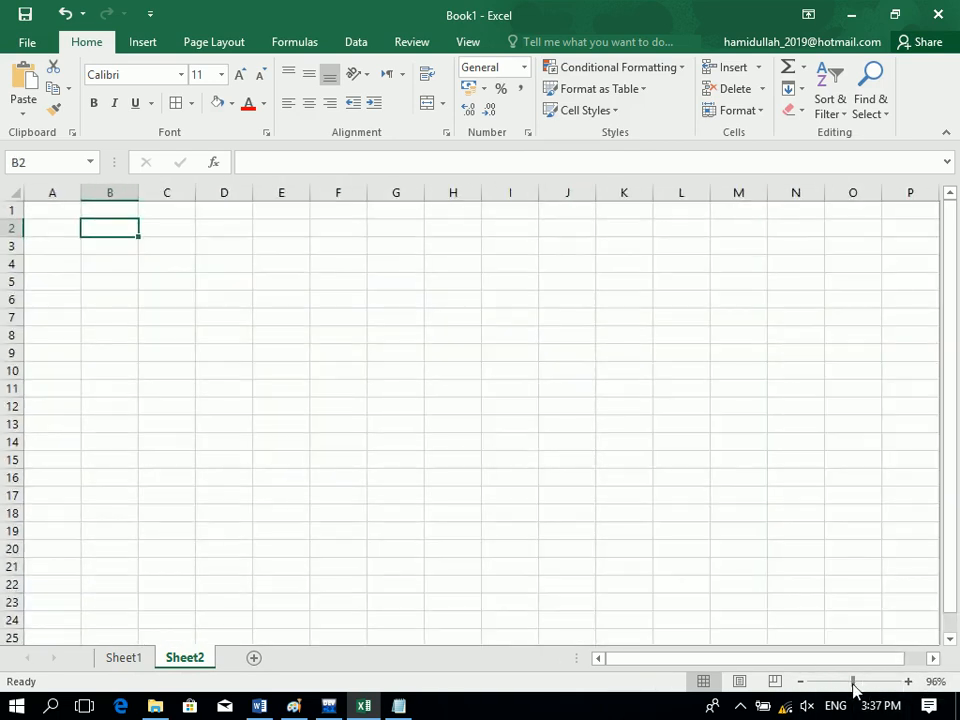
Enter headers id, Name, Program, Fee and Admission starting in A1.
click(57, 210)
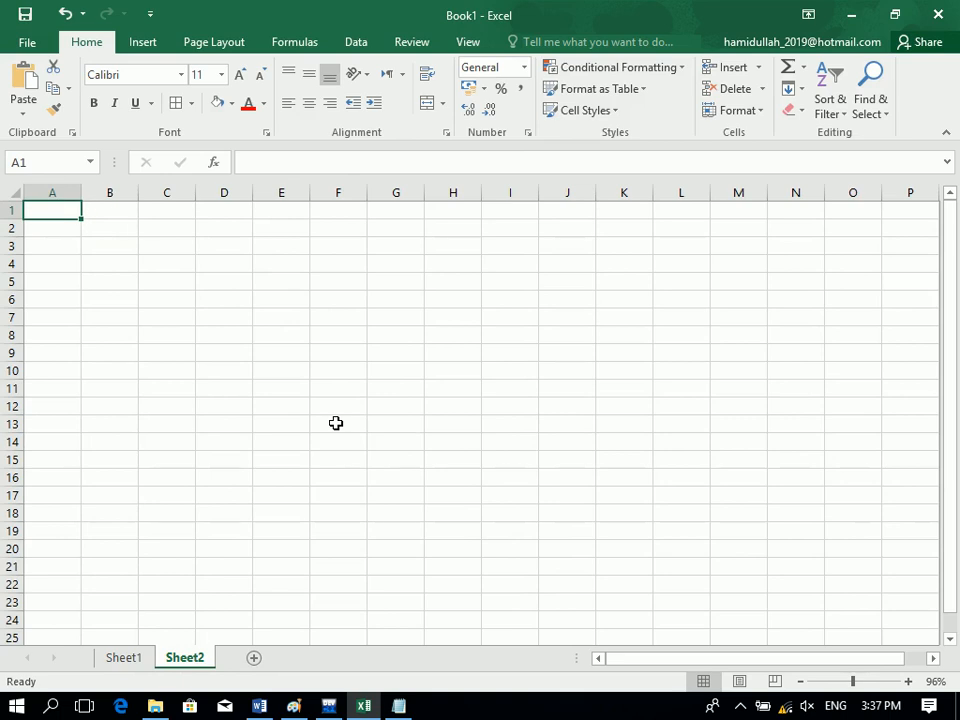
text(id)
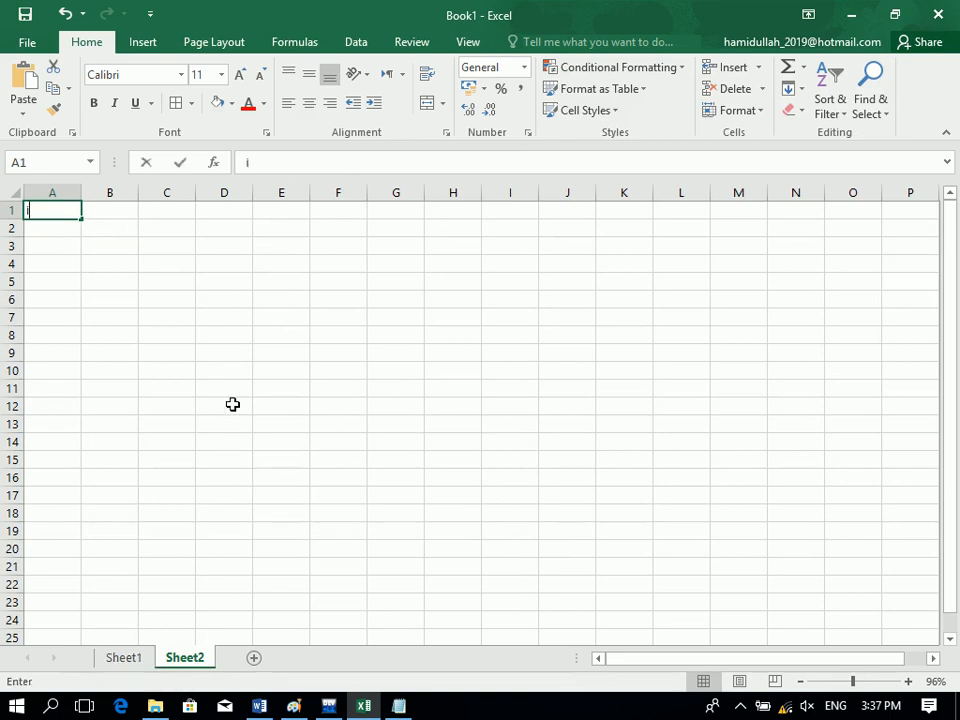
key(Tab)
text(nAME)
key(Tab)
text(Program)
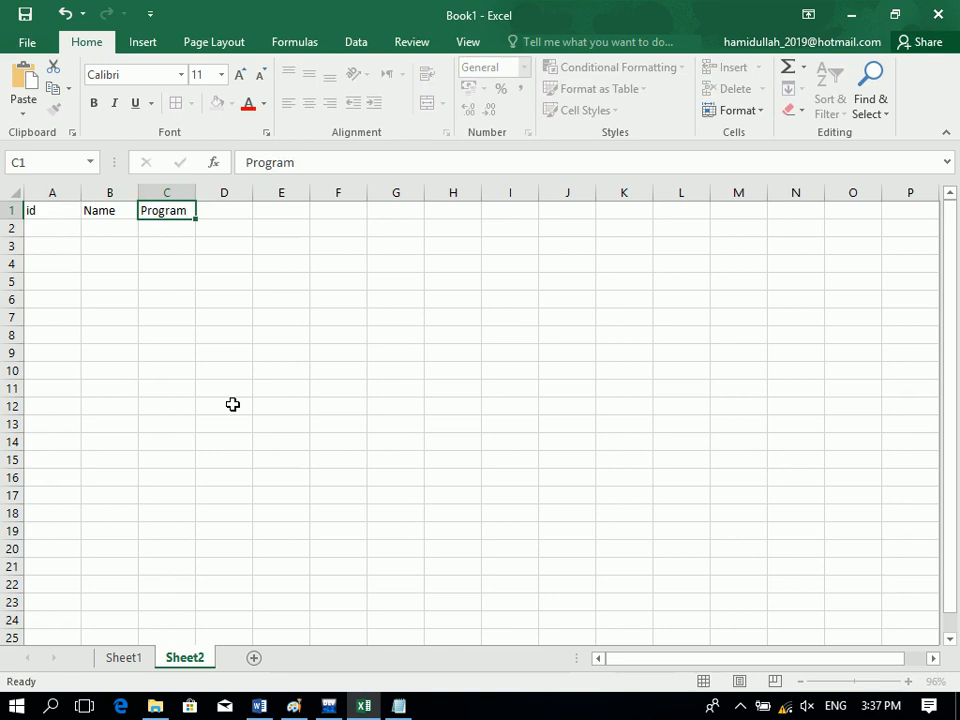
key(Tab)
text(Fee)
key(Tab)
text(A)
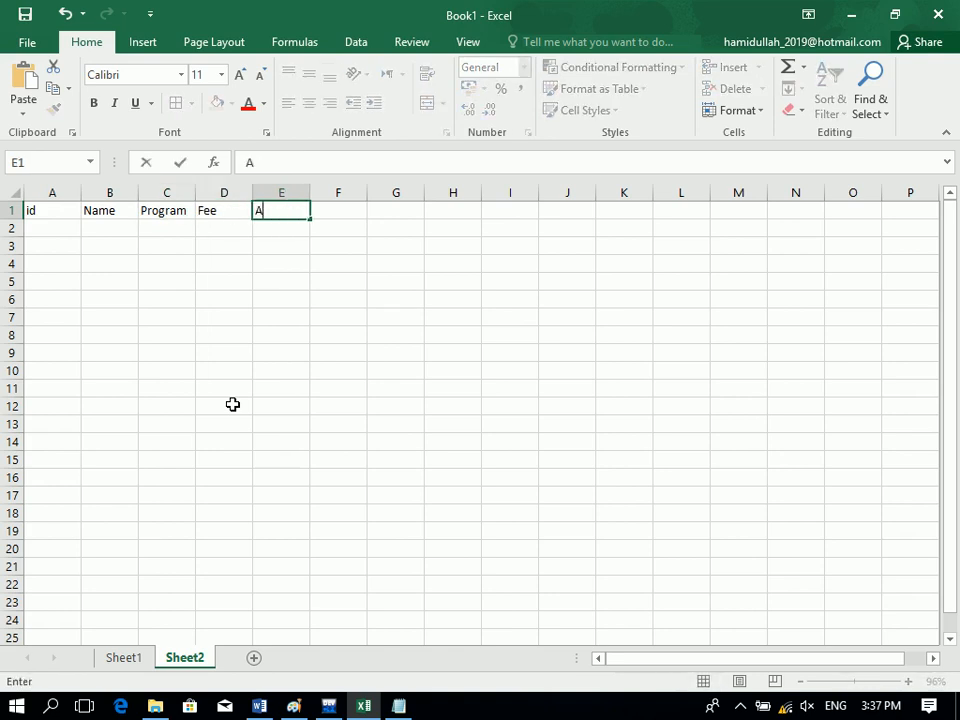
text(dmis)
key(BackSpace)
text(ssion)
key(ctrl+Return)
Add the remaining headers Total, Piad and UnPiad in F1:H1.
key(Tab)
text(Total)
key(Tab)
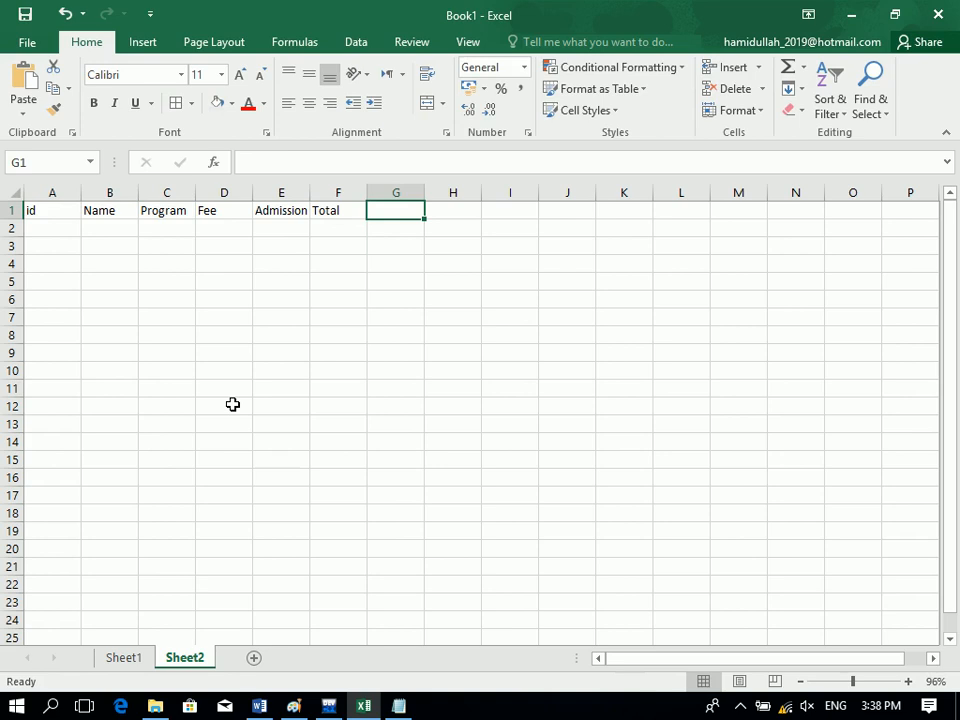
text(Piad)
key(Tab)
text(UnpIO)
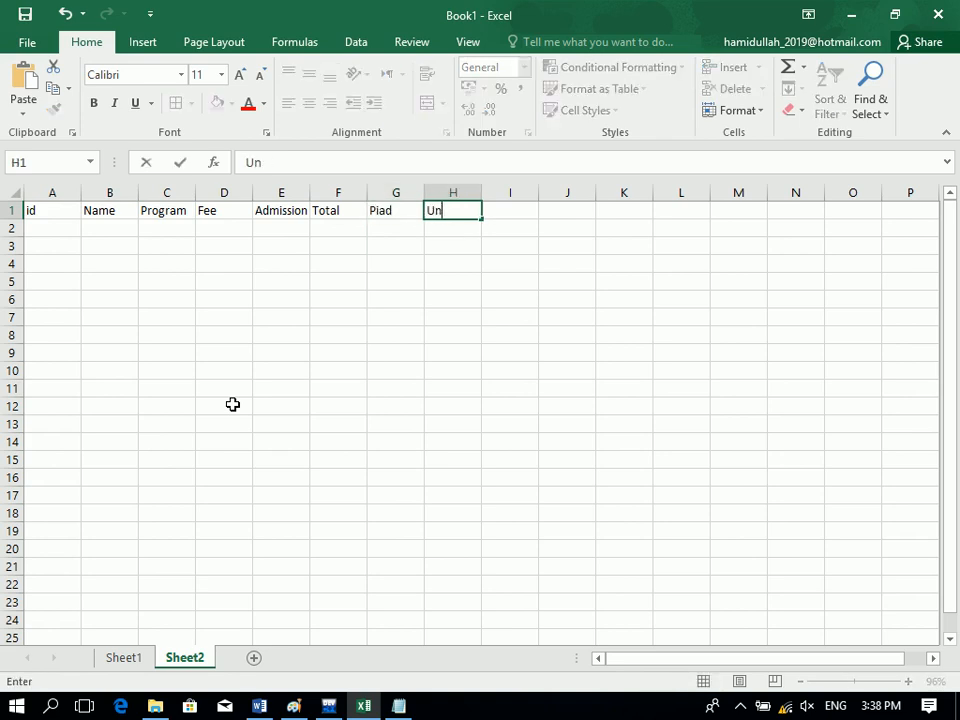
key(BackSpace)
key(BackSpace)
key(BackSpace)
text(Piad)
key(Tab)
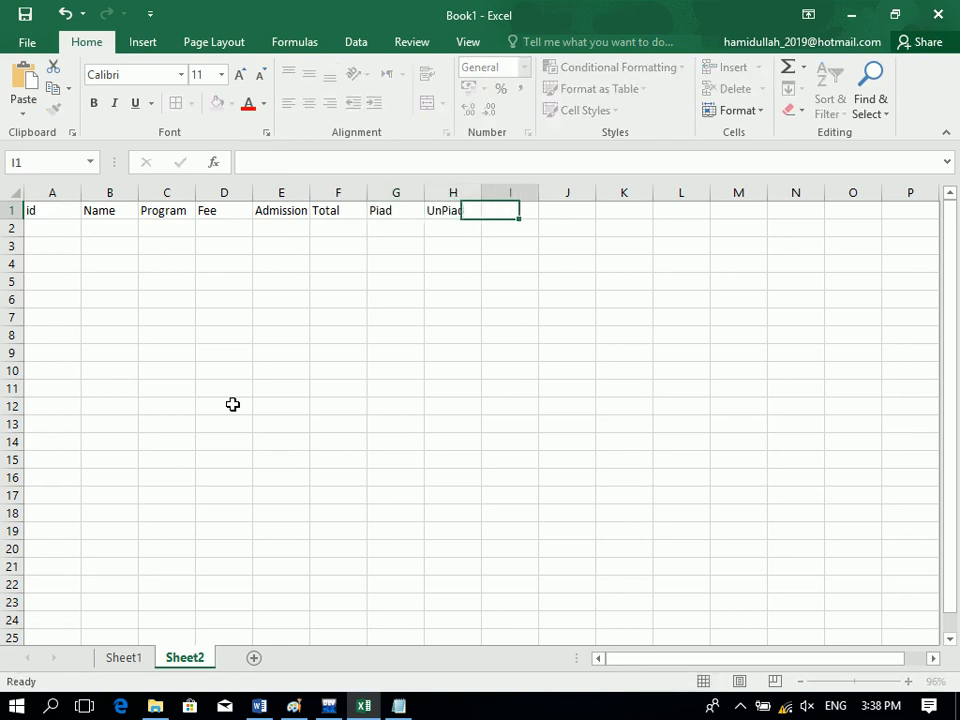
Widen columns B, D, E and F, and centre the headers A1:H1.
drag(360, 192, 376, 192)
drag(310, 192, 323, 192)
drag(253, 192, 287, 192)
drag(140, 189, 168, 190)
drag(52, 217, 595, 168)
drag(565, 166, 565, 166)
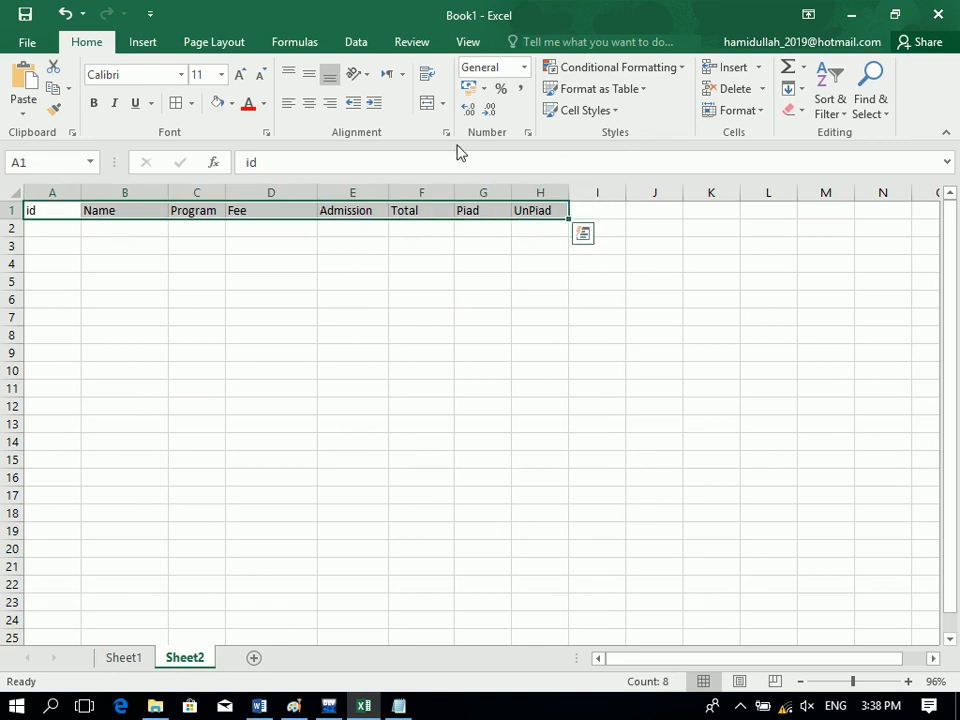
click(310, 104)
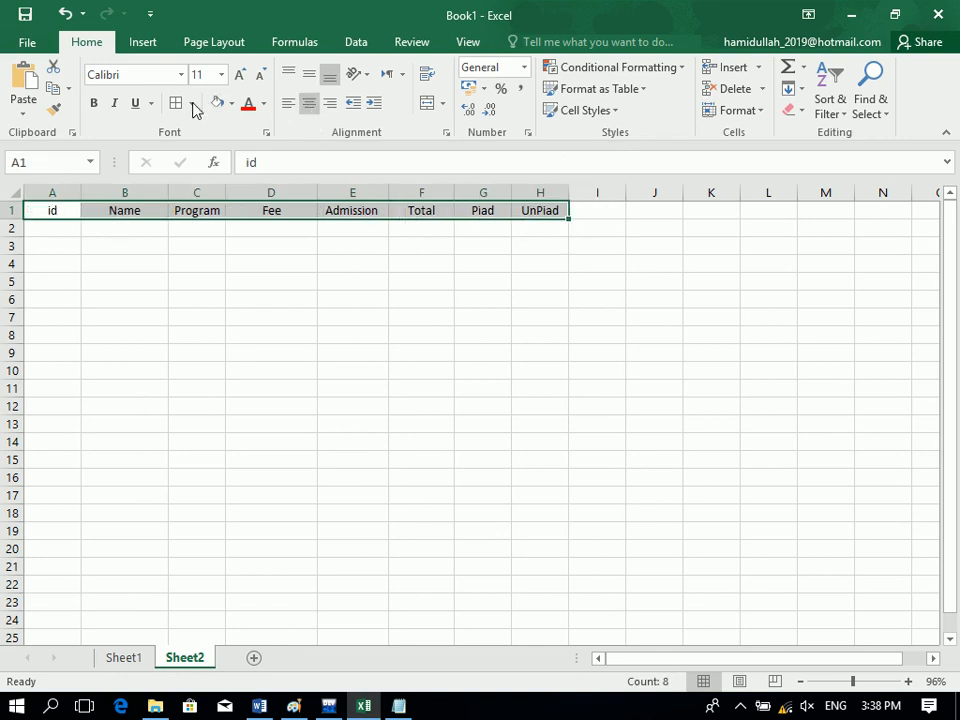
Enter id 1 in cell A2.
click(58, 235)
text(1)
key(Return)
Enter ids 2 and 3, then extend the id series down to 17.
text(2)
key(Return)
text(3)
key(Return)
drag(51, 230, 92, 529)
Type eight student names into B2:B9, correcting one misspelling.
click(140, 224)
text(A)
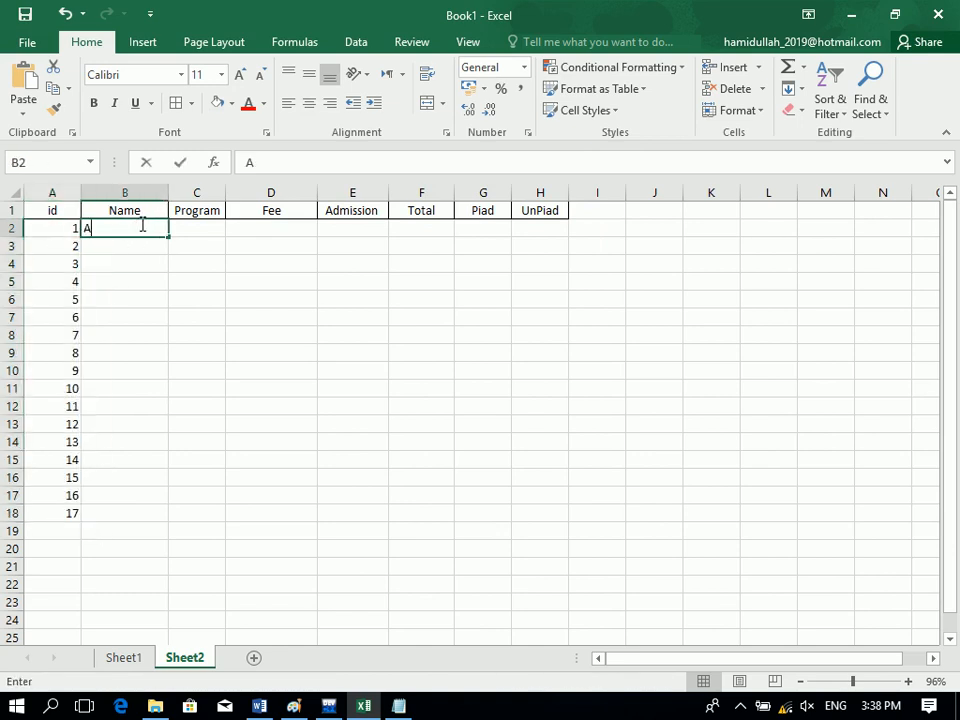
text(hmad)
key(Return)
text(Kamakl)
key(Return)
key(Up)
text(Kamal)
key(Return)
text(Noor)
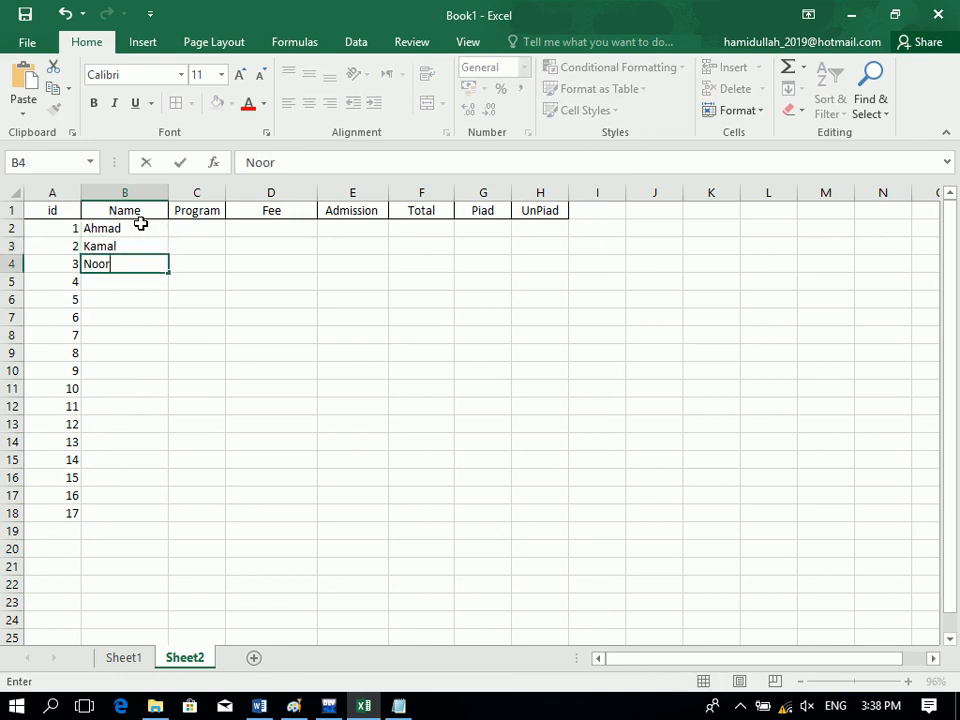
key(Return)
text(Sajad)
key(Return)
text(Amin)
key(Return)
text(Zajid)
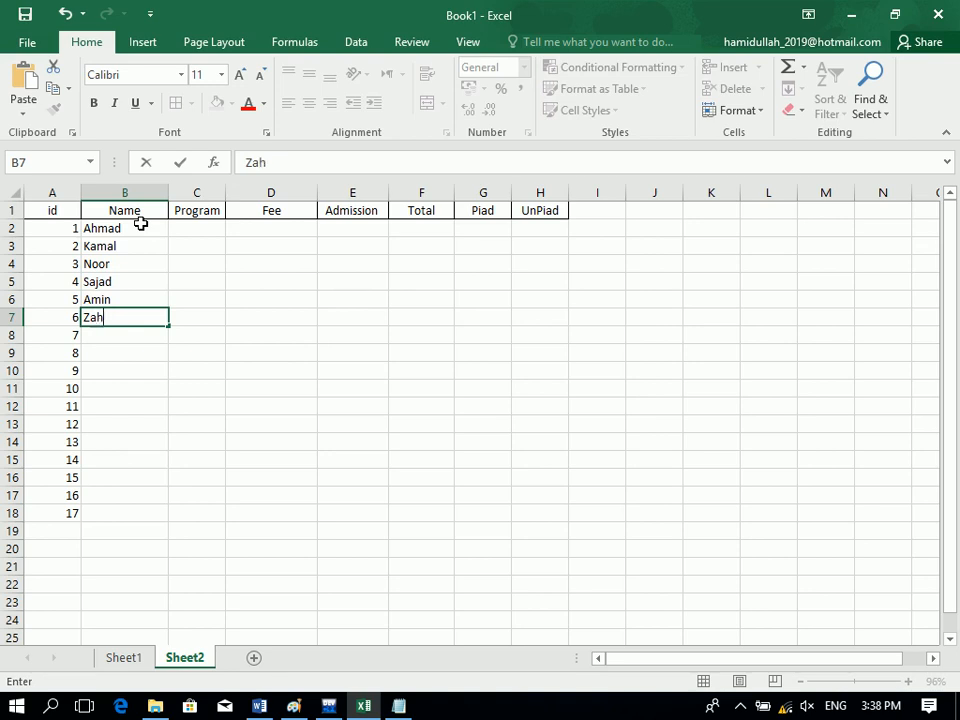
text(id)
key(Return)
text(Younas)
key(Return)
text(Zalmi)
key(Return)
Enter program codes DEL, DIT, DIA, MOUS in C2:C5 and repeat them down the column.
key(Right)
click(200, 244)
click(199, 226)
text(DE;L)
key(Return)
text(DOT)
key(Return)
key(Up)
text(DIO)
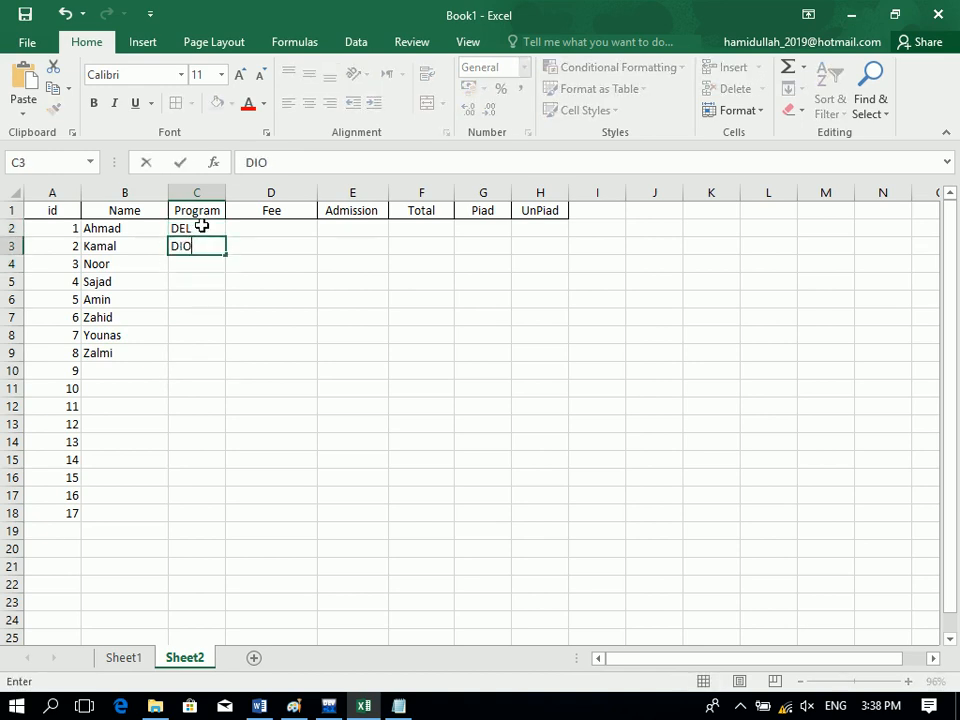
key(BackSpace)
text(T)
key(Return)
text(DIA)
key(Return)
text(MOU)
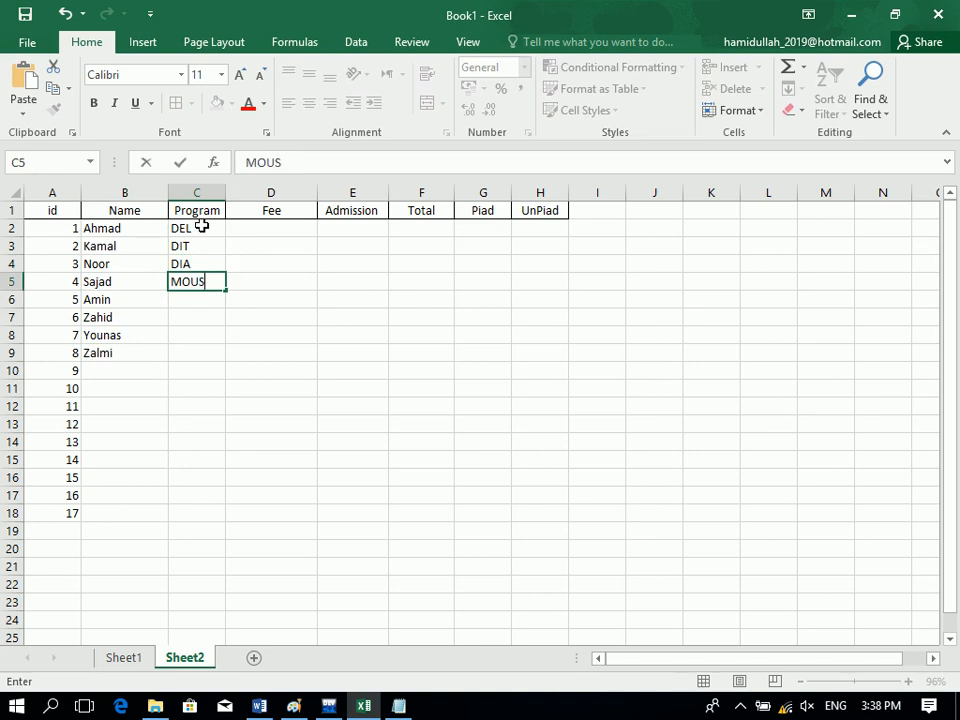
text(S)
key(Return)
drag(202, 227, 225, 364)
Enter fees 45000, 23000, 123000, 23000, 4300, 12300, 12000 in the Fee column.
click(295, 233)
text(45000)
key(Return)
text(23000)
key(Return)
text(12300)
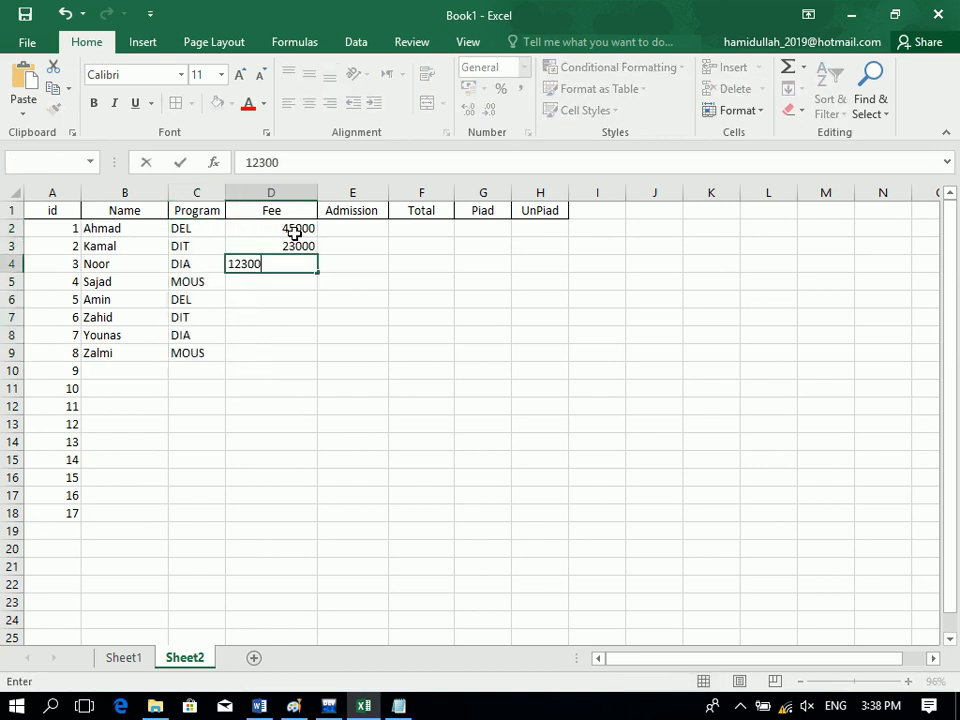
text(0)
key(Return)
text(23000)
key(Return)
text(123000)
key(Return)
text(4300)
key(Return)
text(12300)
key(Return)
text(1200)
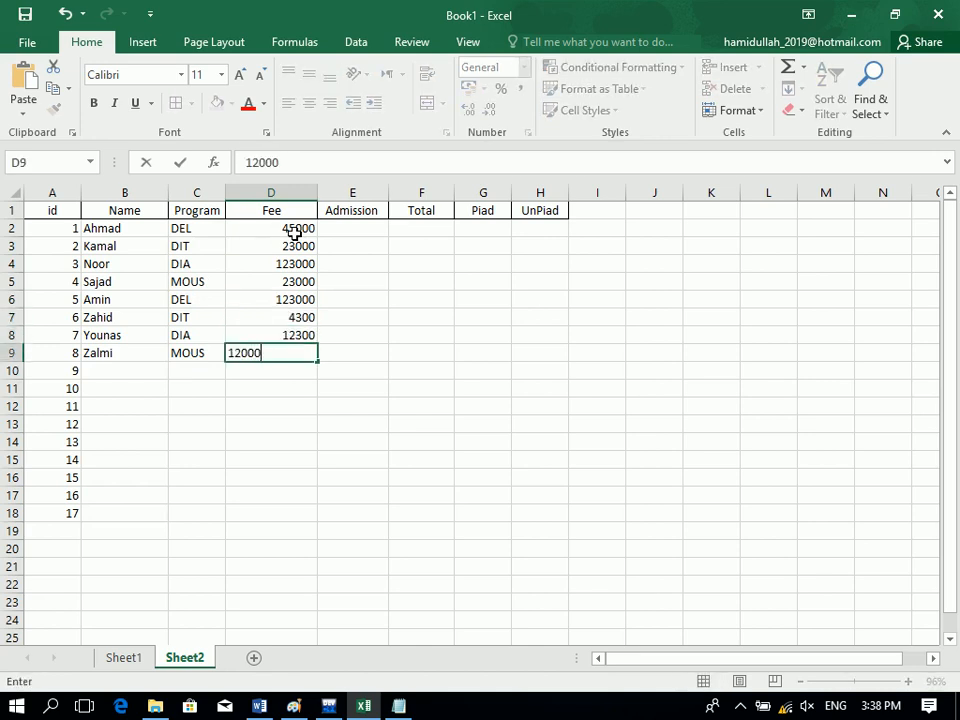
text(0)
key(Return)
Fill Admission E2:E9 with 1000.
click(351, 230)
text(1-)
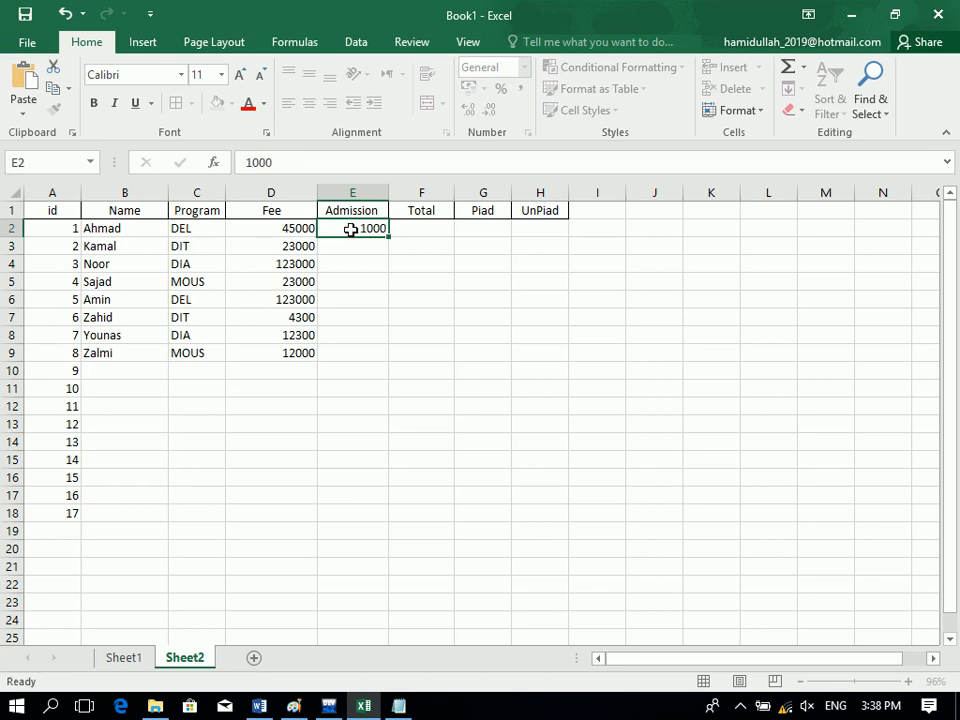
text(00)
key(Return)
drag(348, 228, 349, 355)
key(ctrl+d)
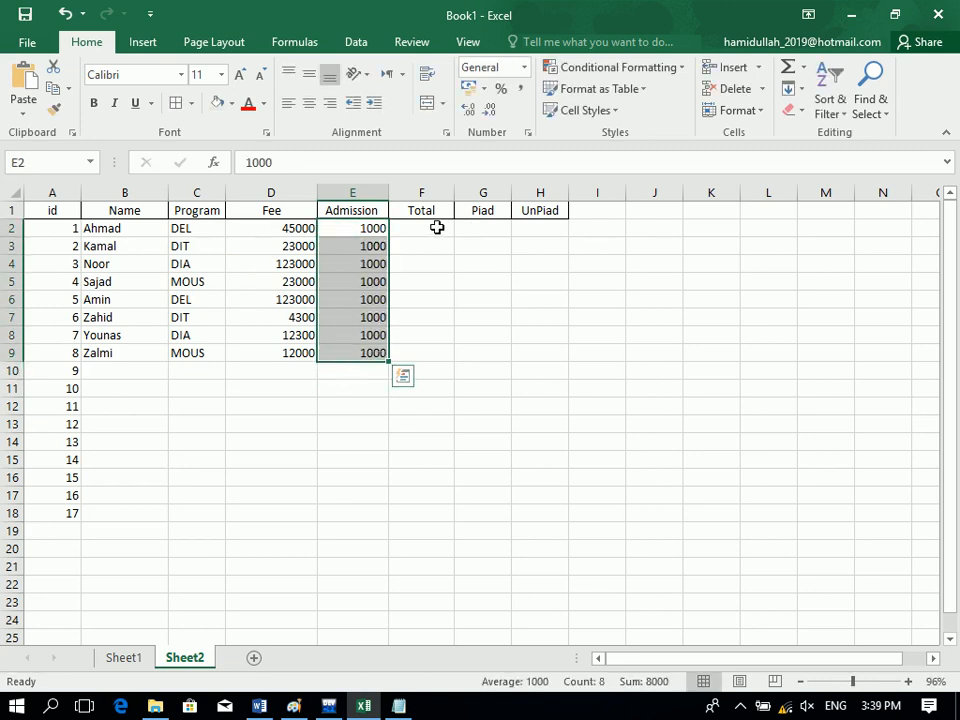
Compute Total as =D2+E2 in F2 and fill it down to F9.
click(435, 228)
text(=)
click(294, 234)
text(+)
click(369, 230)
key(Return)
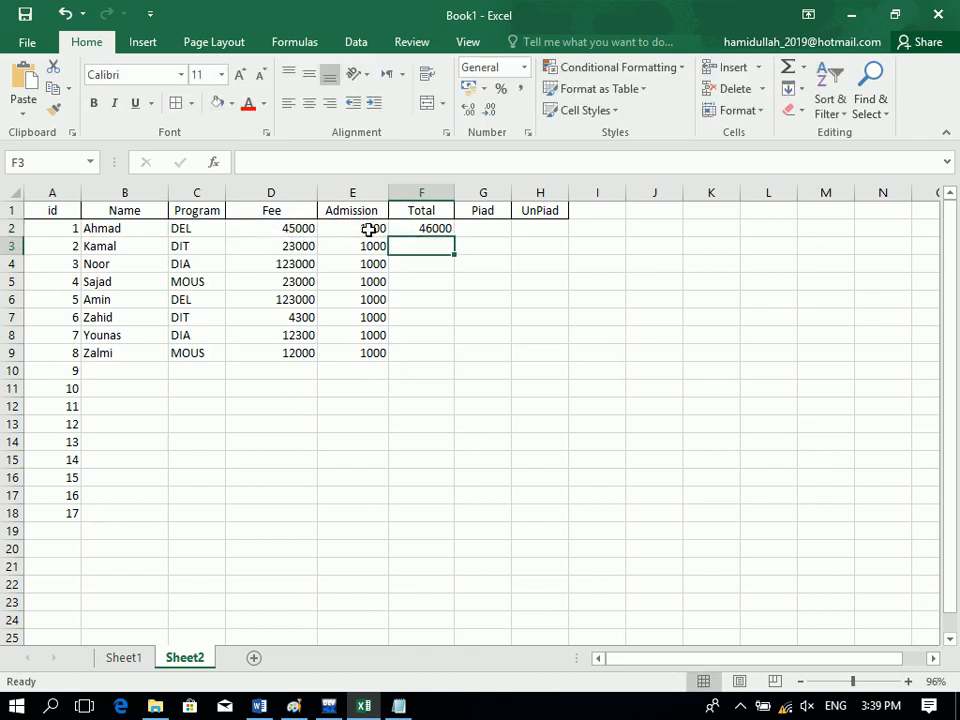
drag(401, 228, 406, 347)
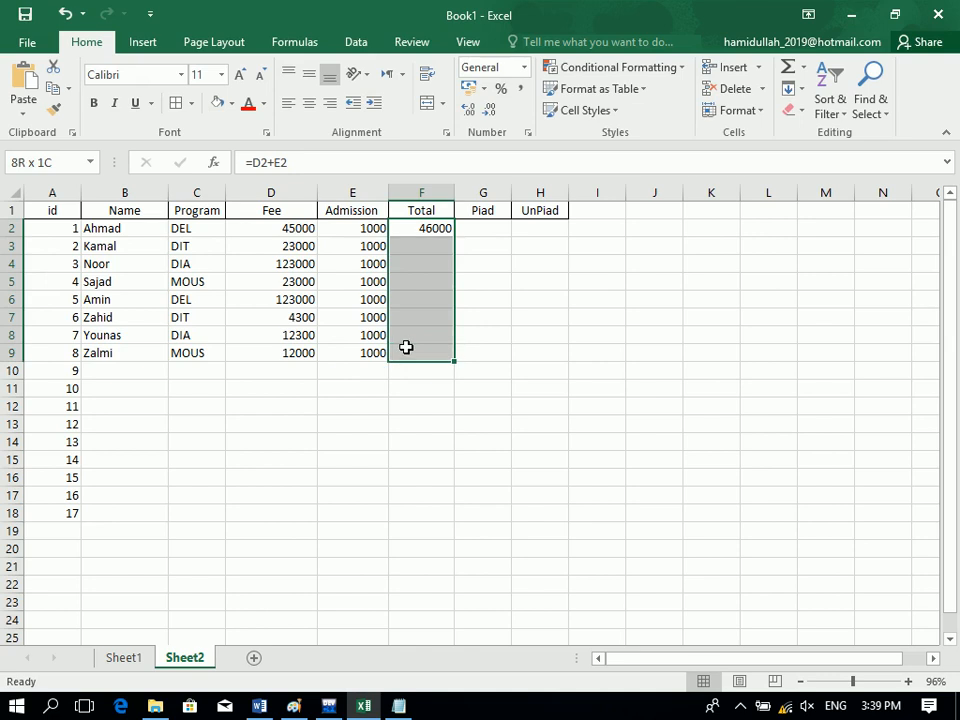
key(ctrl+d)
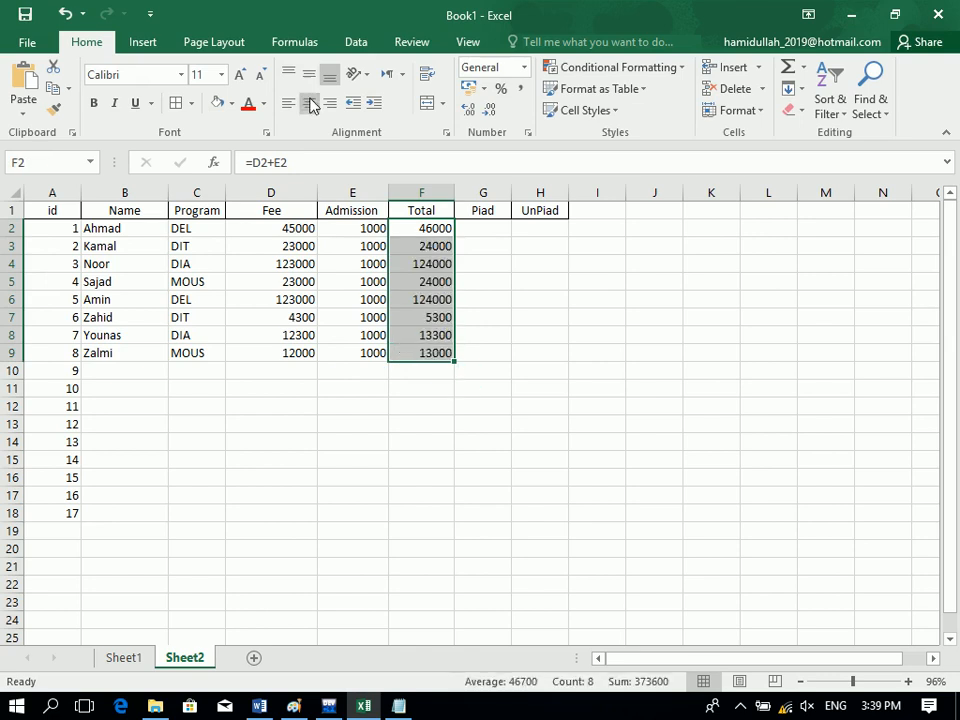
Compute UnPiad as =F2-G2 in H2 and fill it down the column.
click(493, 227)
click(548, 228)
text(=)
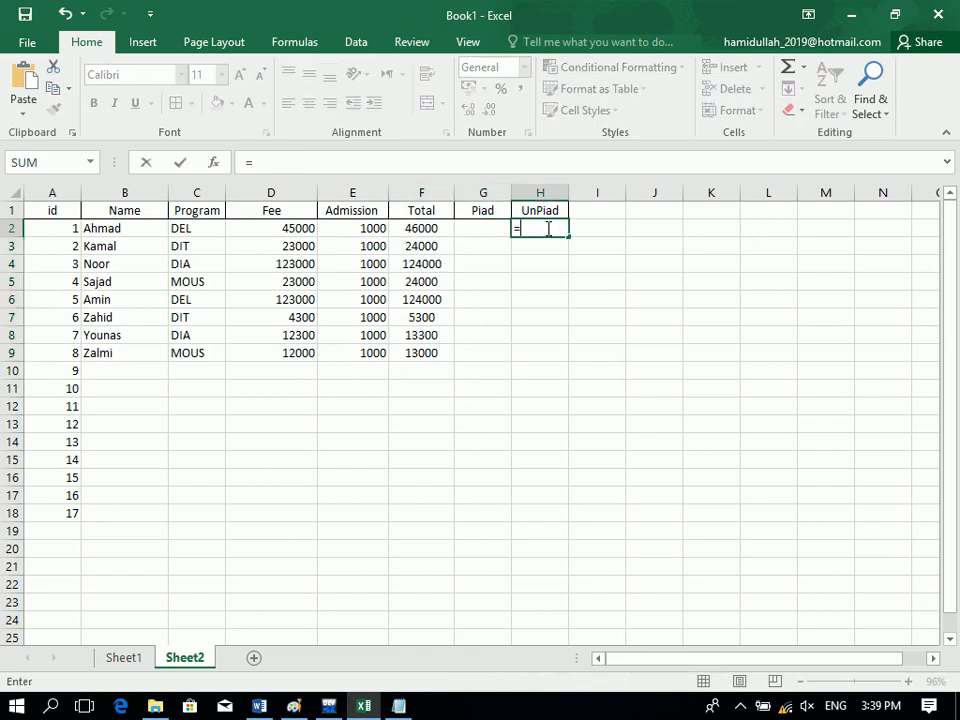
click(401, 230)
text(-)
click(473, 229)
key(Return)
drag(516, 227, 534, 357)
key(ctrl+d)
Enter paid amounts 3000, 4000, 3000, 4500, 2300, 12300, 12300, 3000 in G2:G9.
click(478, 228)
text(3000)
key(Return)
text(4000)
key(Return)
text(3000)
key(Return)
text(4500)
key(Return)
text(2300)
key(Return)
text(12300)
key(Return)
text(12300)
key(Return)
text(3000)
key(Return)
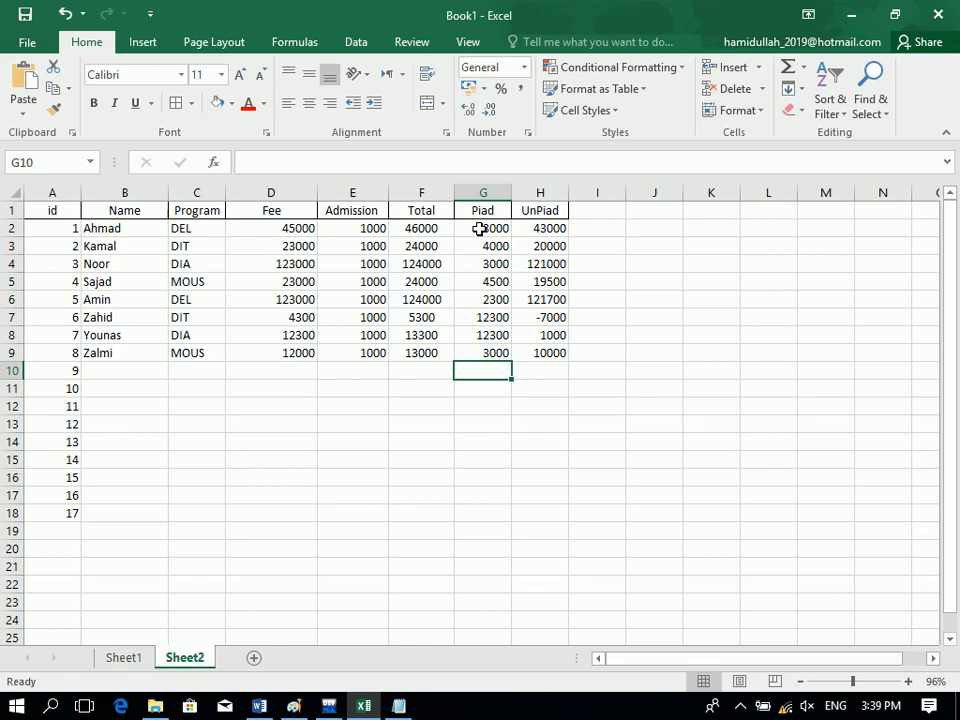
key(ctrl+a)
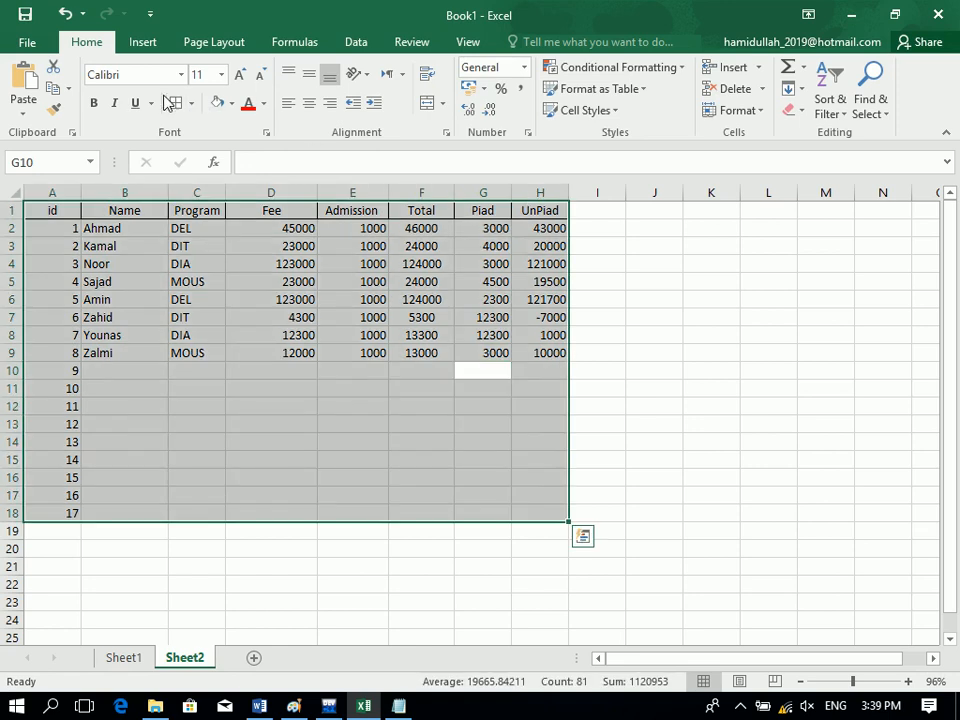
Save the workbook with Ctrl+S and return to Sheet2.
click(276, 453)
key(ctrl+a)
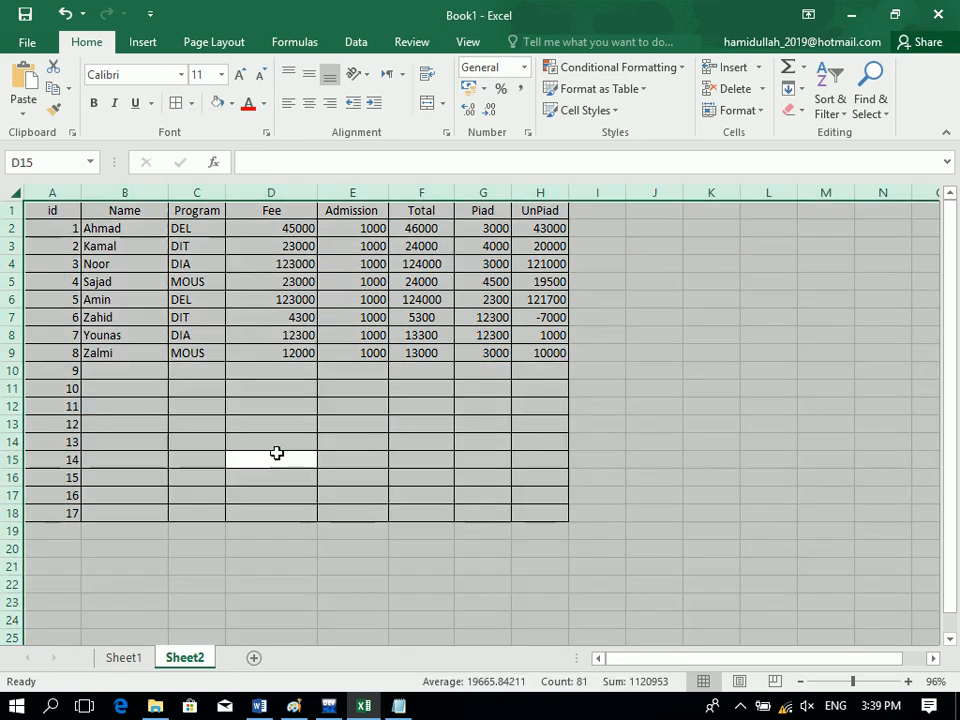
drag(277, 453, 273, 428)
click(273, 428)
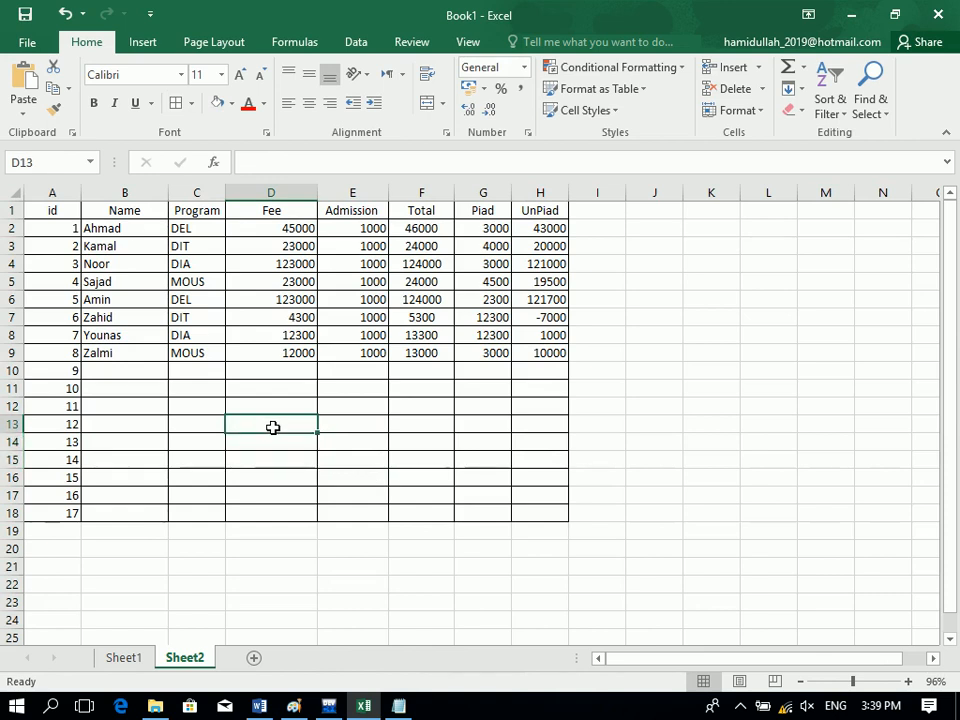
key(ctrl+s)
key(Escape)
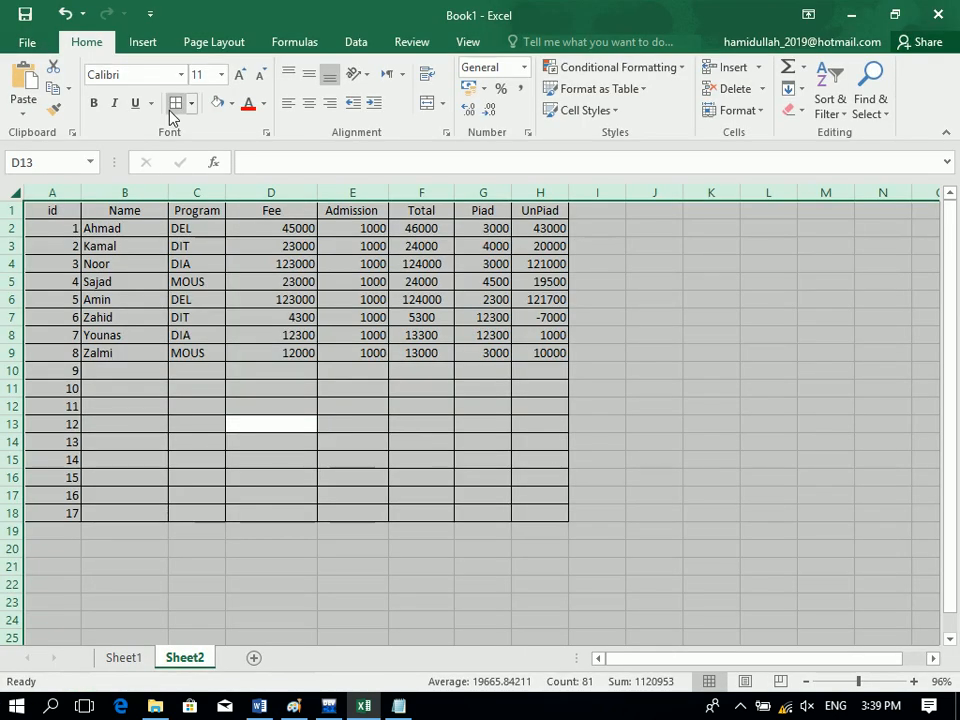
Colour the Sheet2 header labels in A1:H1, id through UnPiad, red.
click(189, 337)
key(ctrl+a)
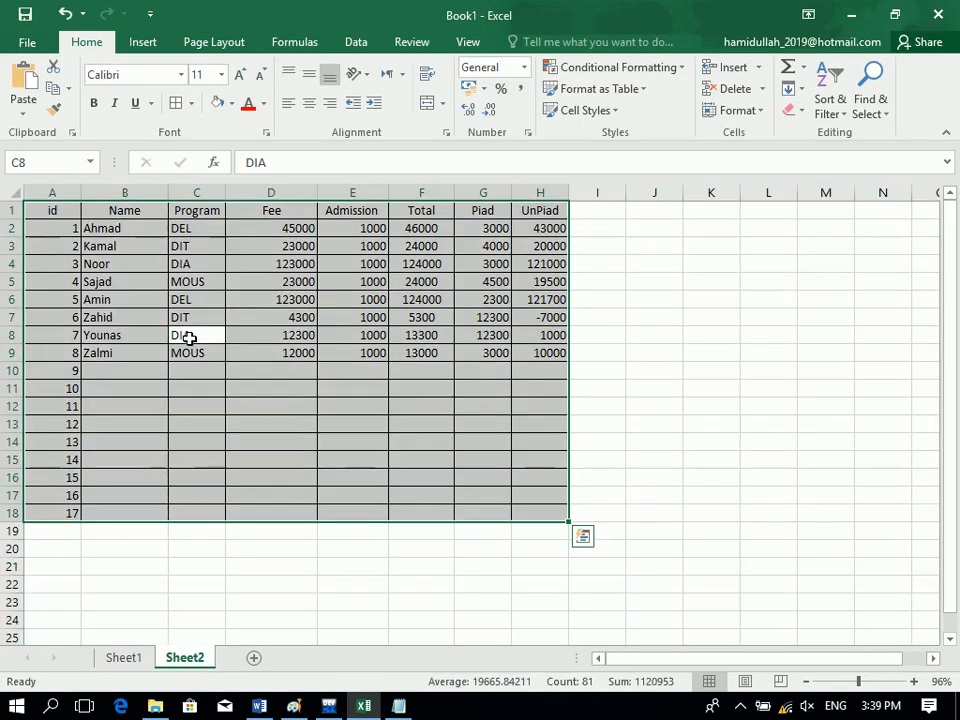
drag(58, 213, 542, 191)
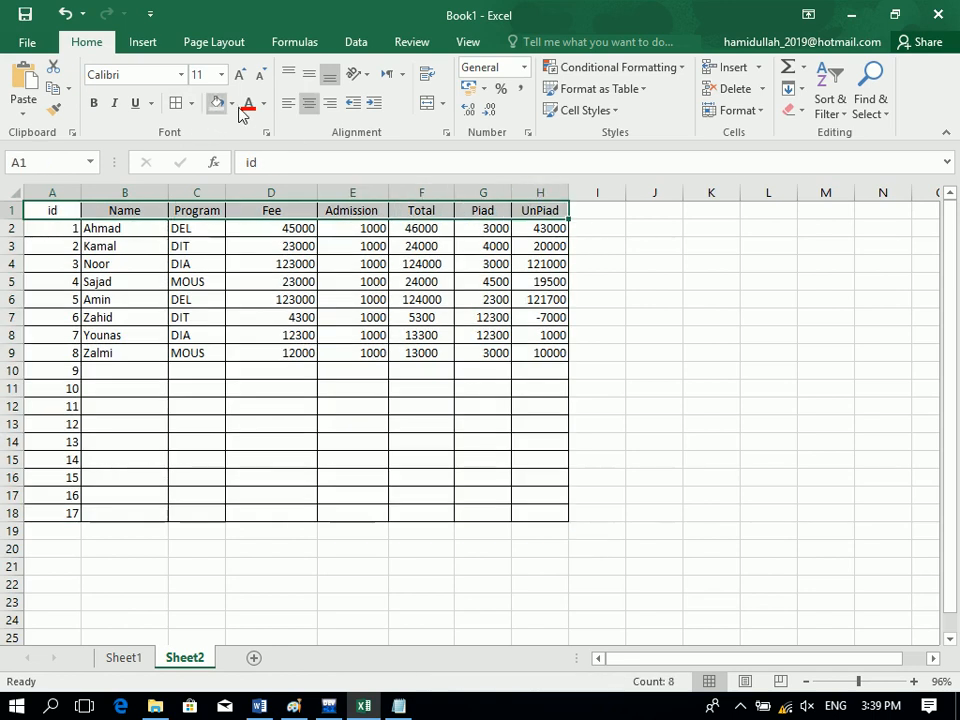
click(248, 105)
click(291, 252)
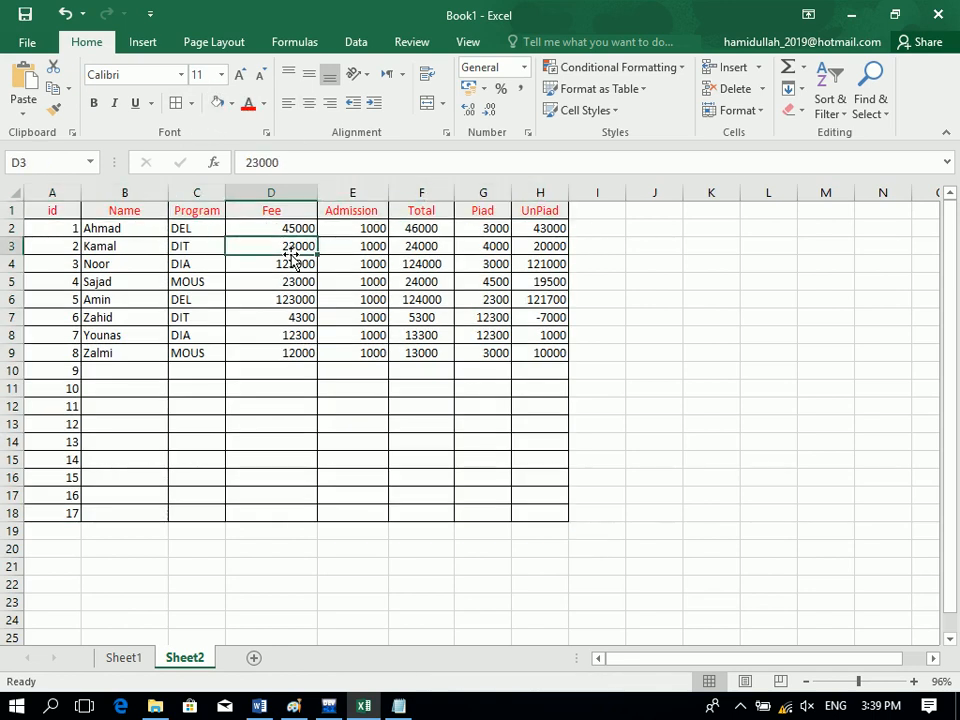
key(ctrl+a)
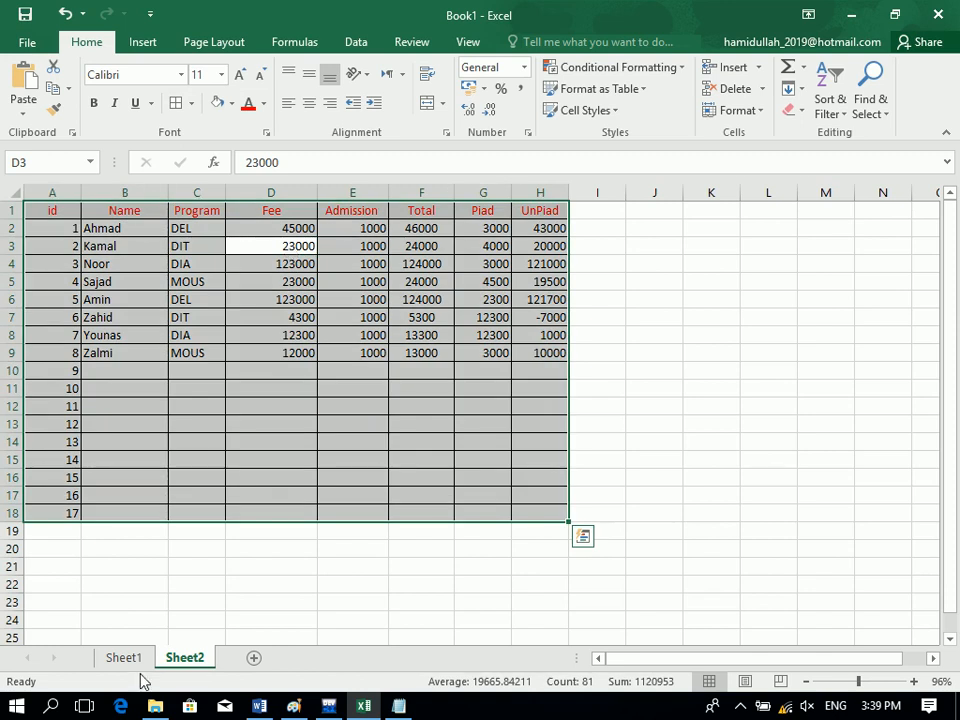
click(320, 588)
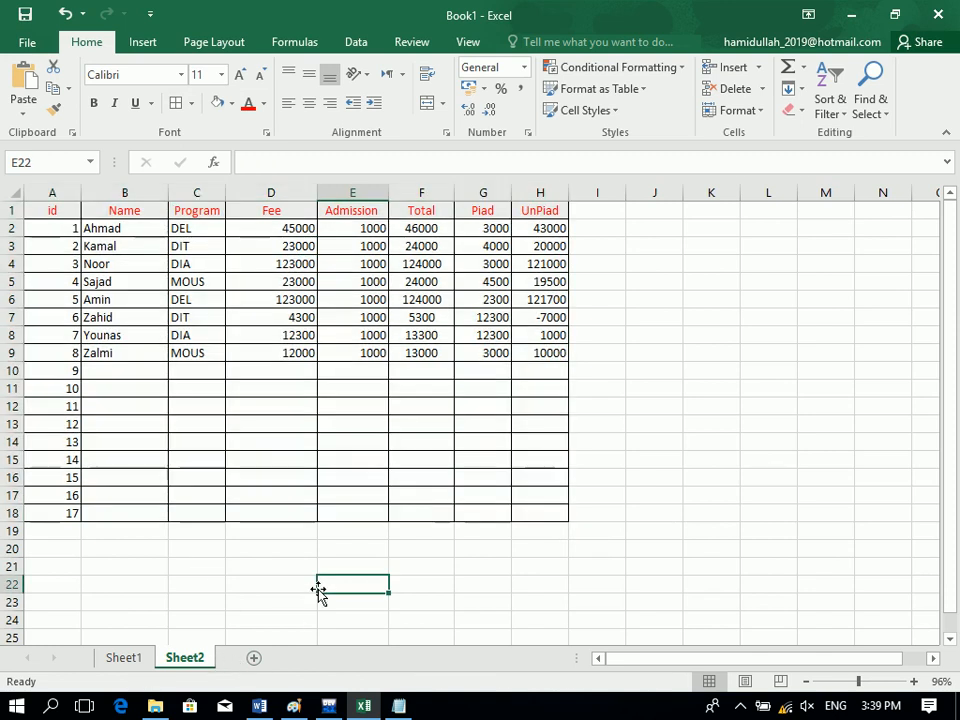
Copy the header and first record (A1:H2) to A22, then clear the record from row 23.
drag(64, 212, 527, 229)
key(ctrl+c)
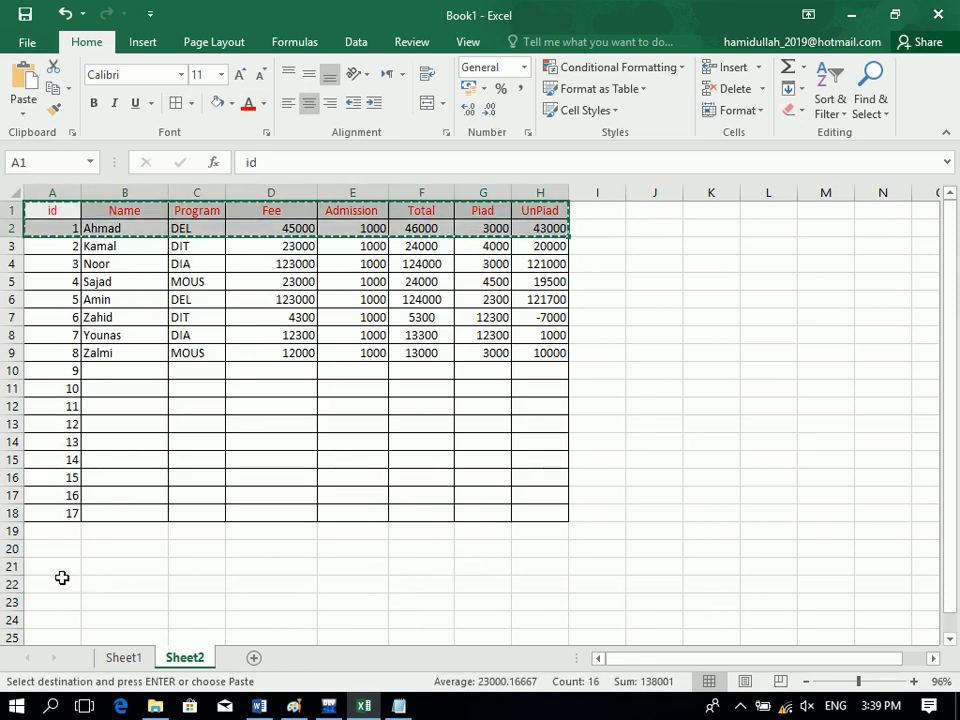
click(62, 578)
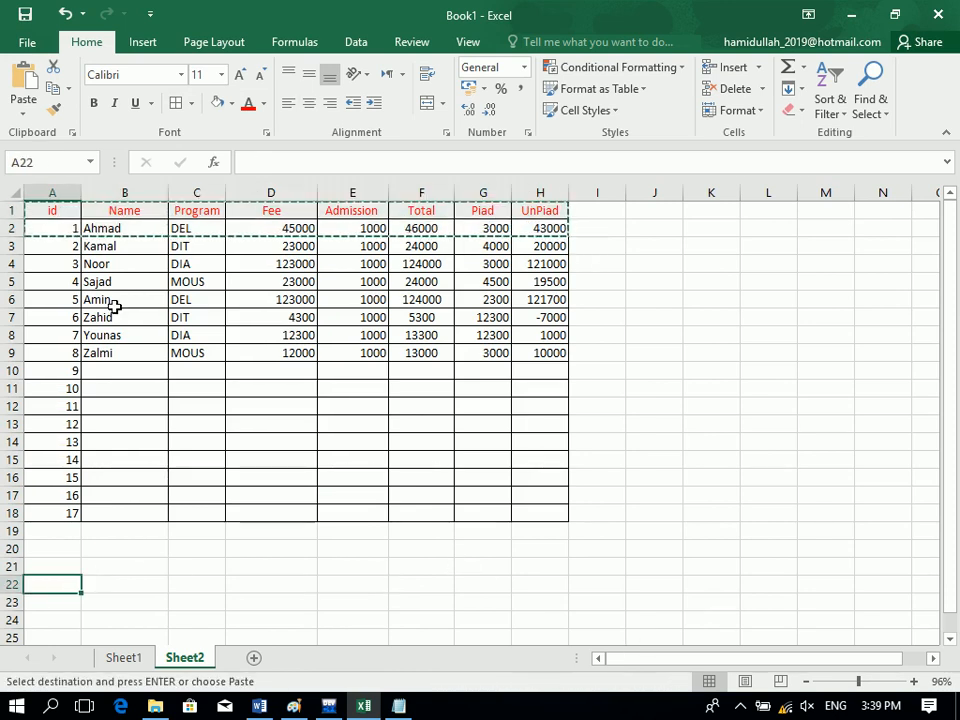
click(33, 90)
drag(71, 600, 552, 600)
key(Delete)
key(Down)
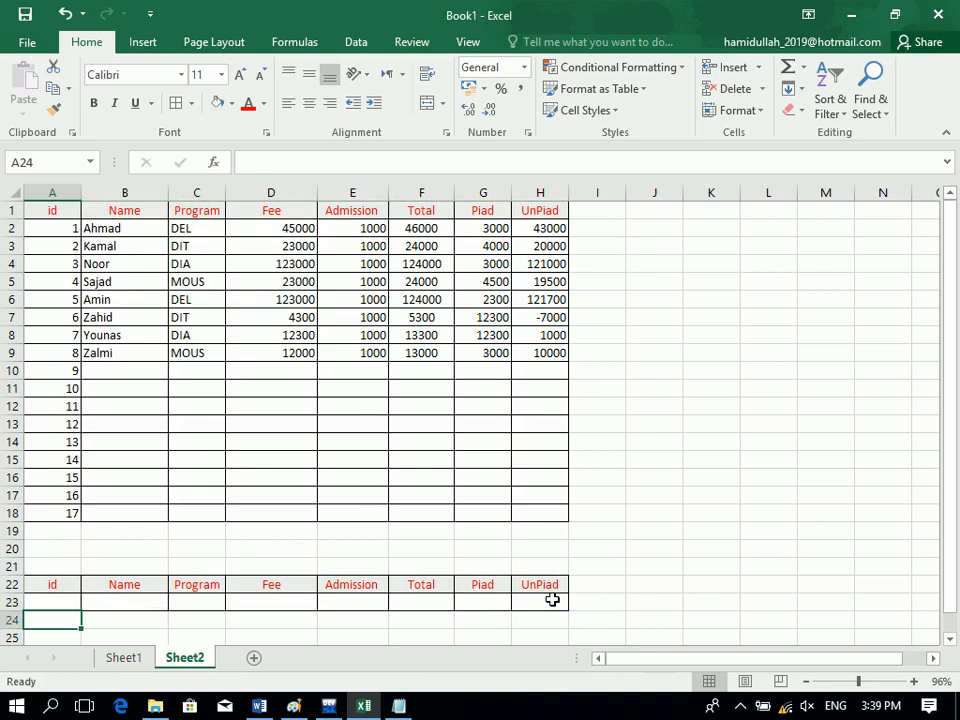
key(Down)
key(Down)
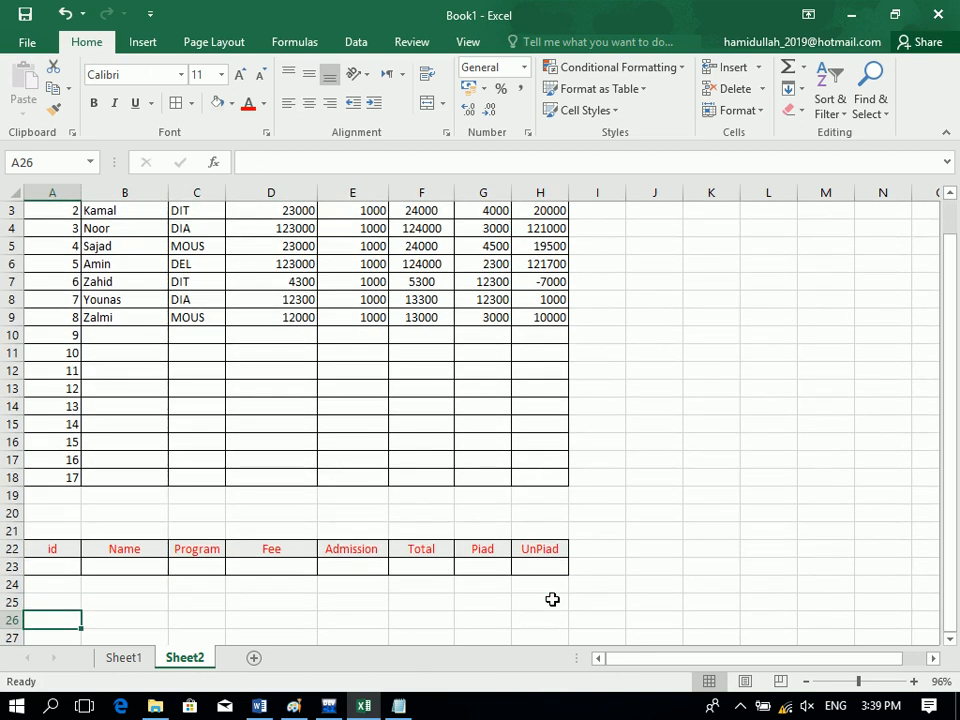
Copy the row 22 header labels and paste them into row 29 starting at A29.
drag(511, 548, 15, 548)
key(ctrl+c)
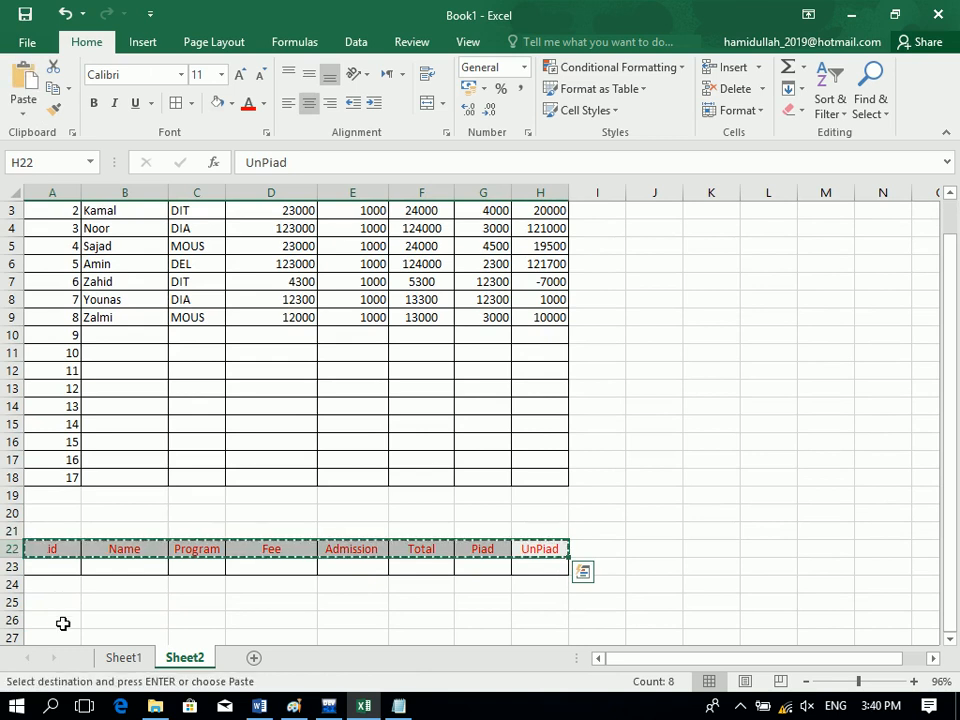
click(62, 619)
click(66, 606)
click(68, 626)
key(ctrl+c)
key(ctrl+v)
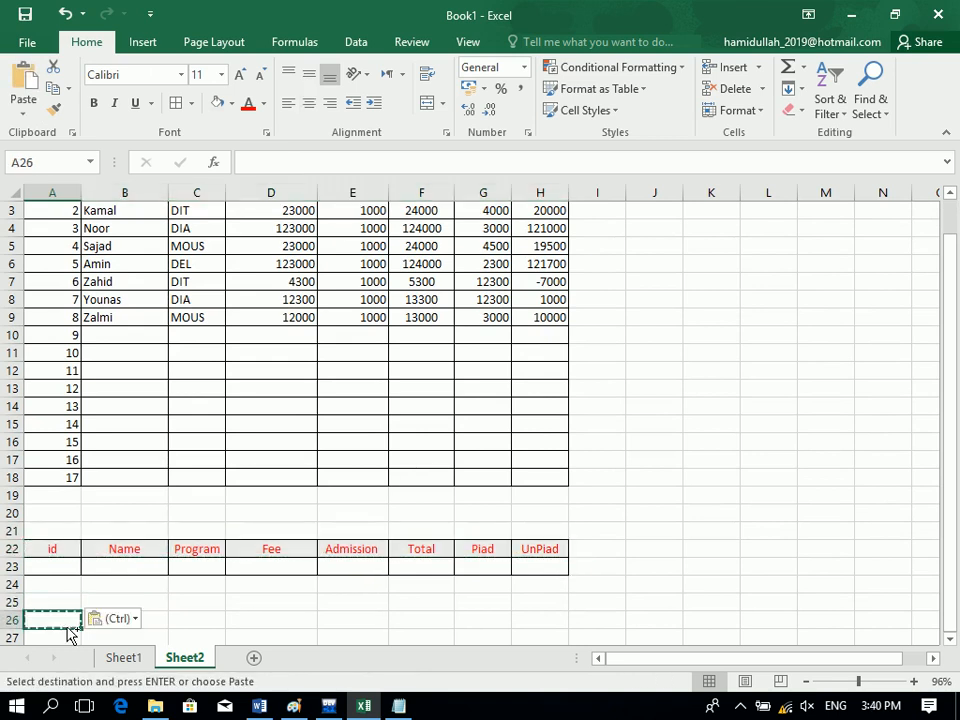
key(ctrl)
key(ctrl)
drag(47, 548, 543, 545)
key(ctrl+c)
drag(94, 637, 92, 672)
click(94, 533)
click(44, 500)
click(72, 530)
click(72, 514)
key(ctrl+v)
click(231, 494)
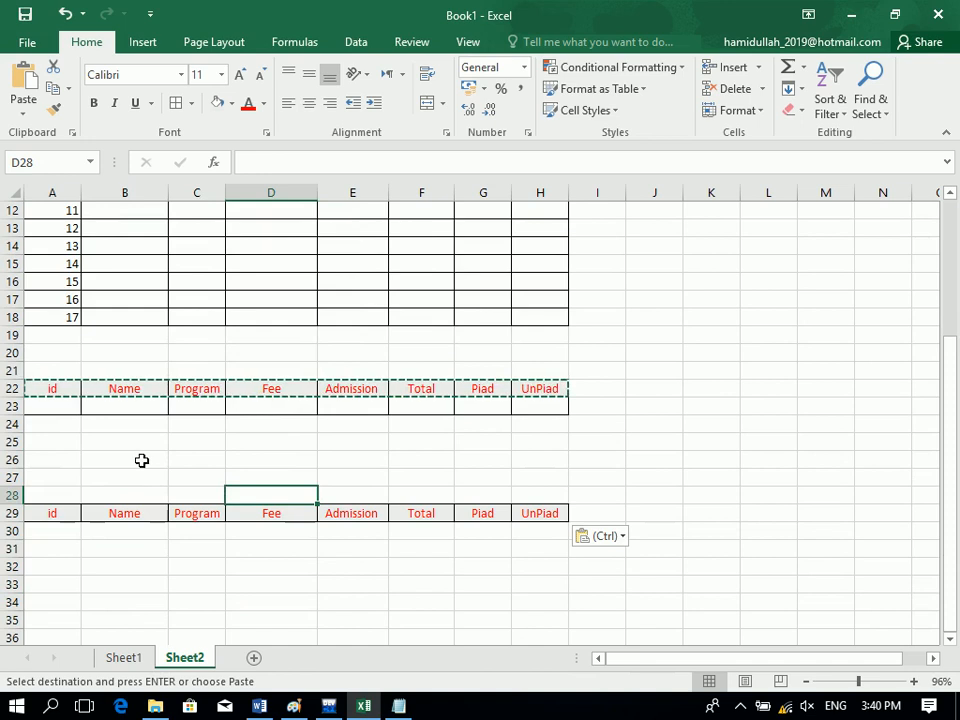
Enter the criterion a* under Name in B23.
click(106, 407)
key(Escape)
text(a)
key(Return)
Re-enter the B23 Name criterion as A*.
click(107, 407)
text(A*)
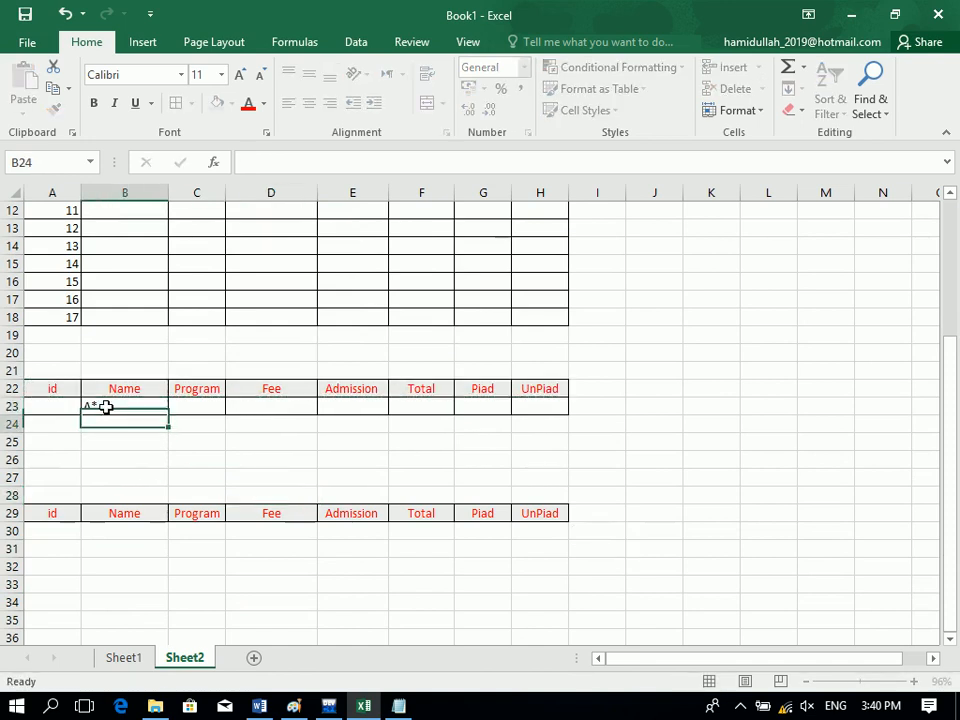
key(Return)
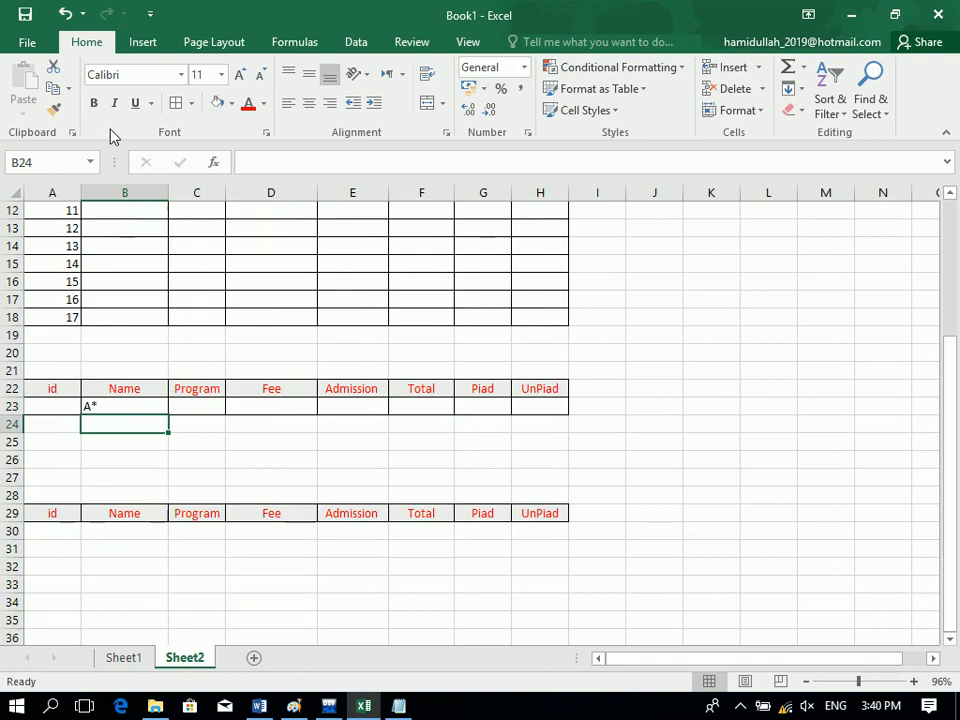
Draw a rectangle shape above the row 29 headers in columns G–H.
click(142, 42)
click(220, 98)
click(283, 186)
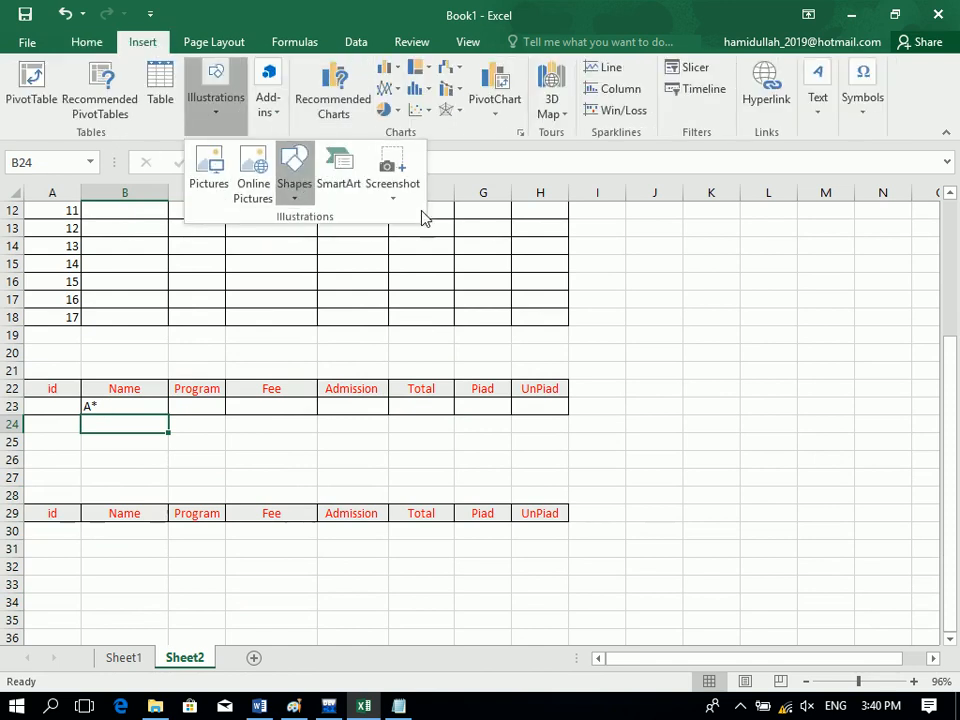
click(362, 245)
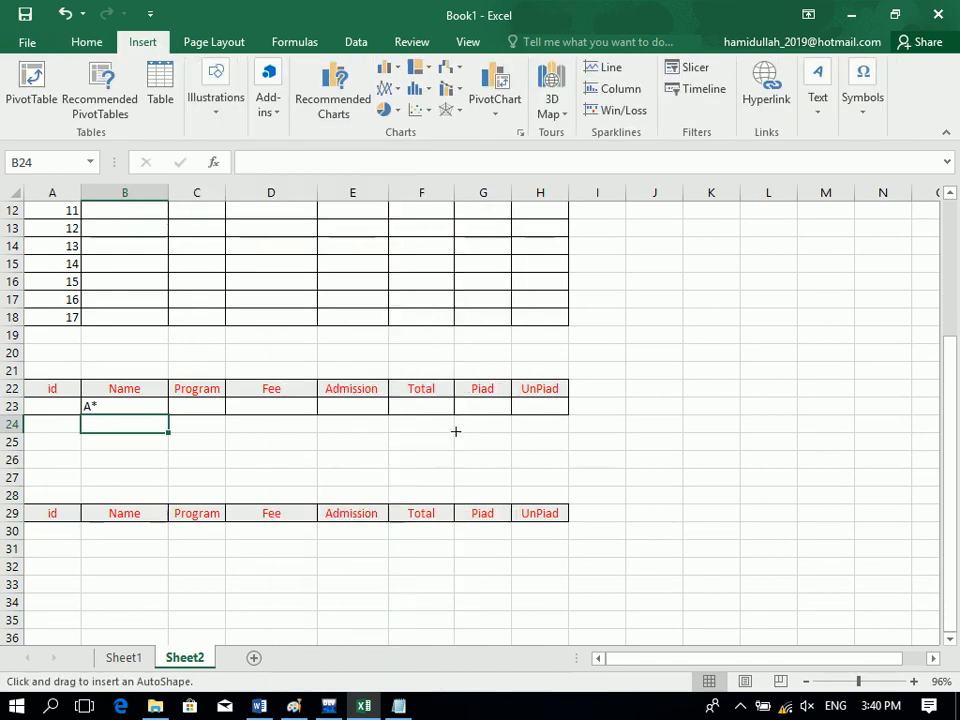
mouse_move(568, 470)
mouse_down()
mouse_move(467, 504)
mouse_move(443, 501)
mouse_up()
drag(507, 483, 508, 480)
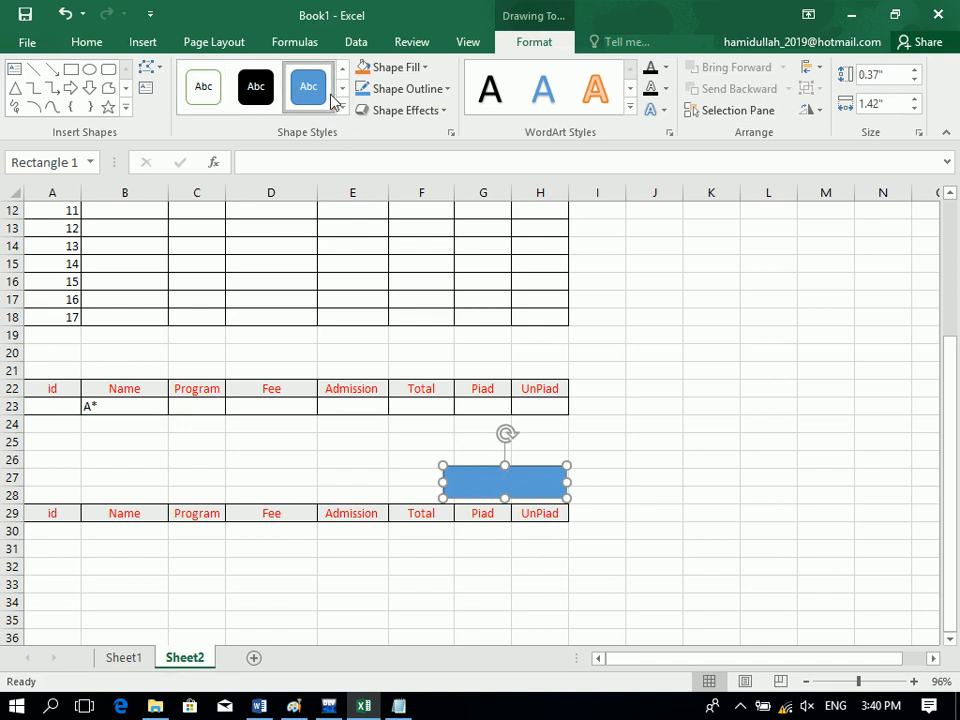
Give the rectangle a dark blue gradient style and centred 'Search Record' text.
click(342, 107)
click(481, 361)
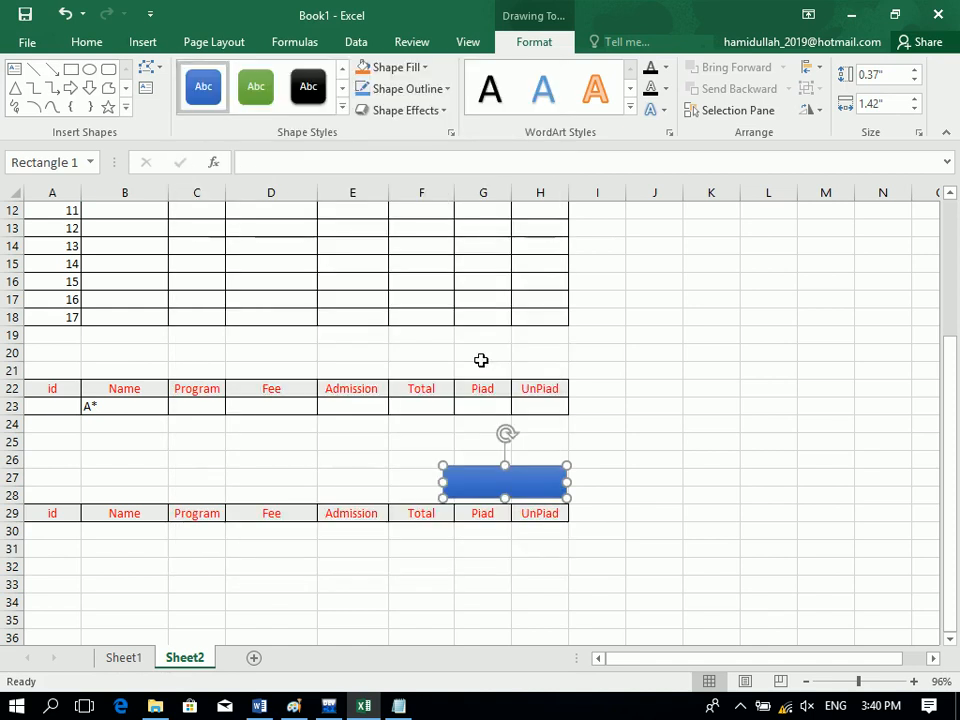
right_click(498, 483)
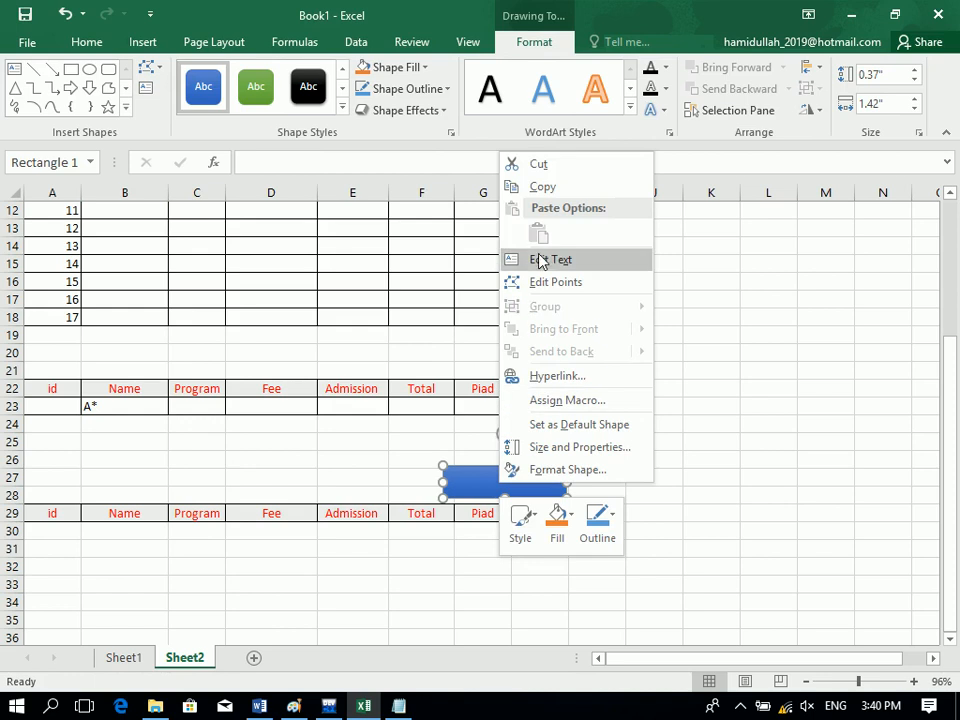
click(539, 257)
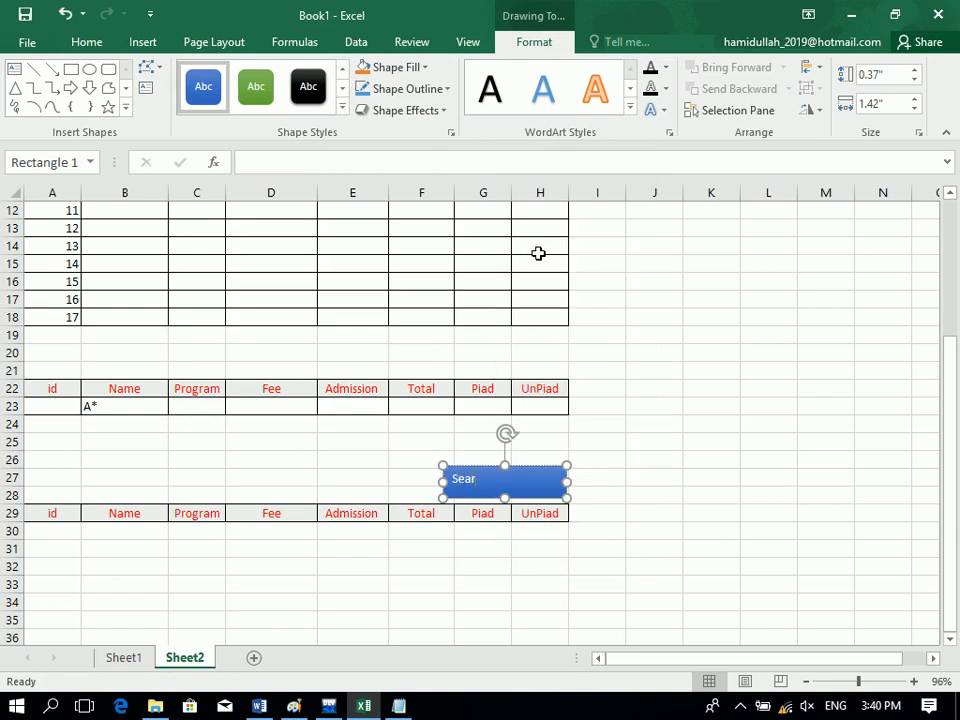
key(ctrl+e)
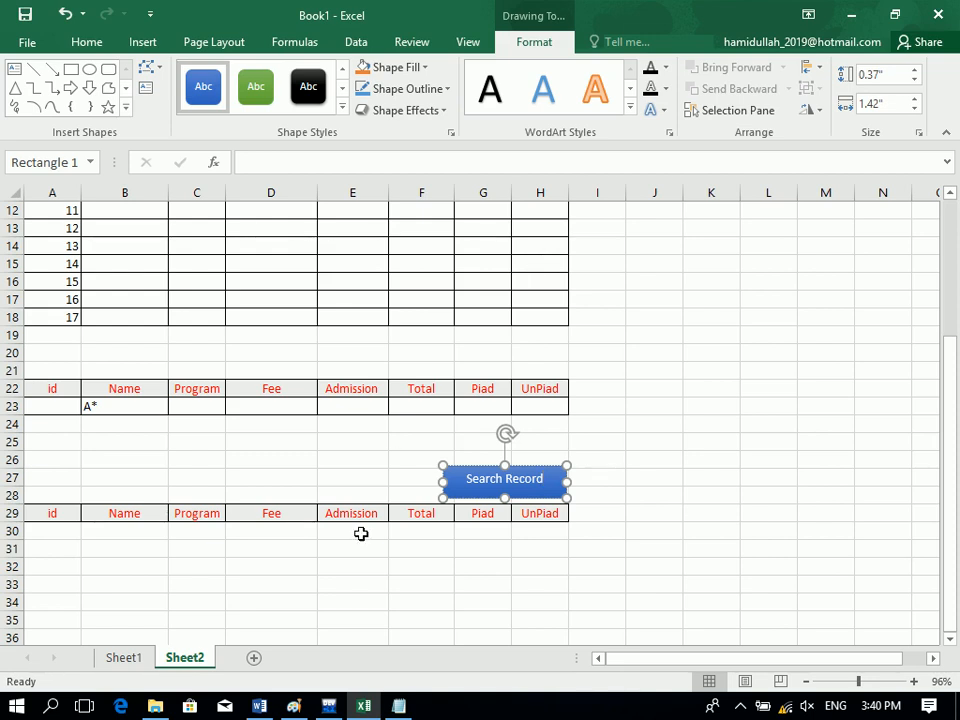
click(288, 492)
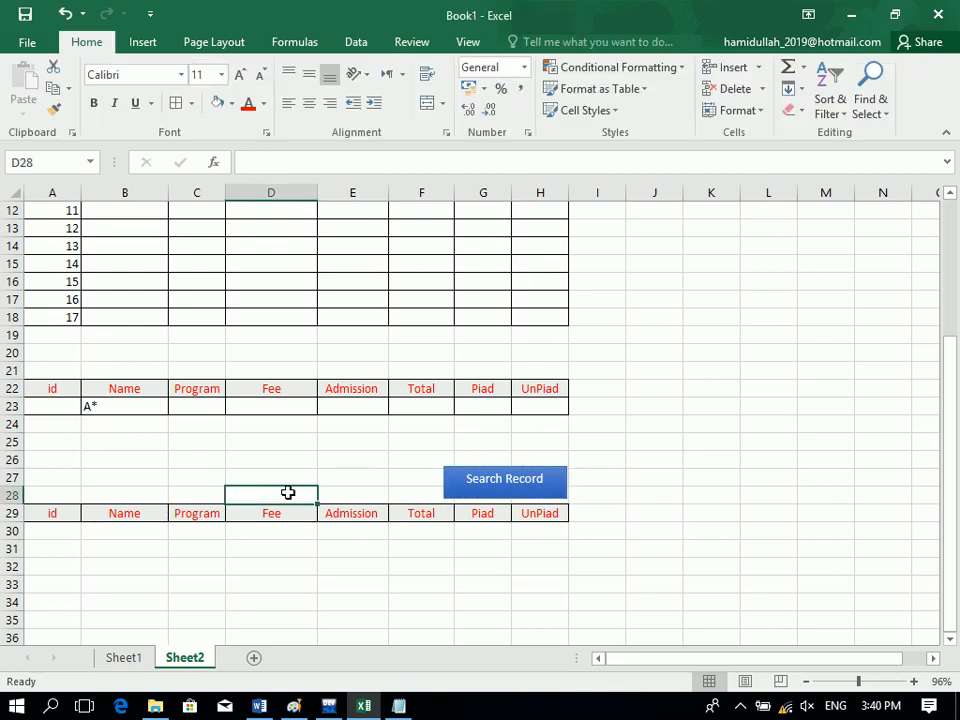
Make the Search Record label bold.
click(455, 480)
click(88, 42)
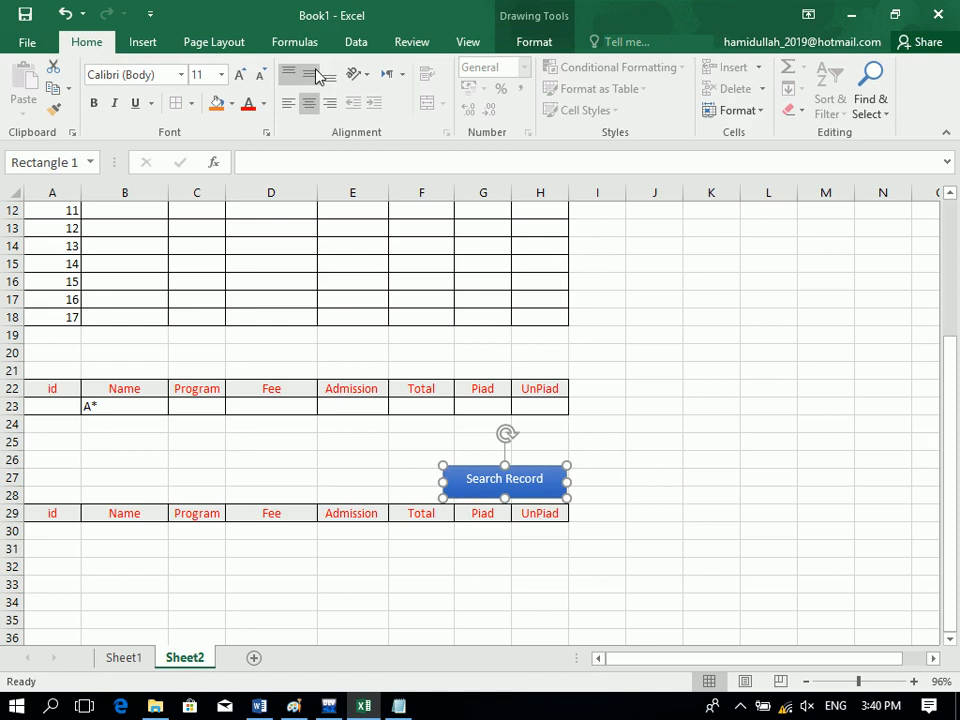
click(304, 478)
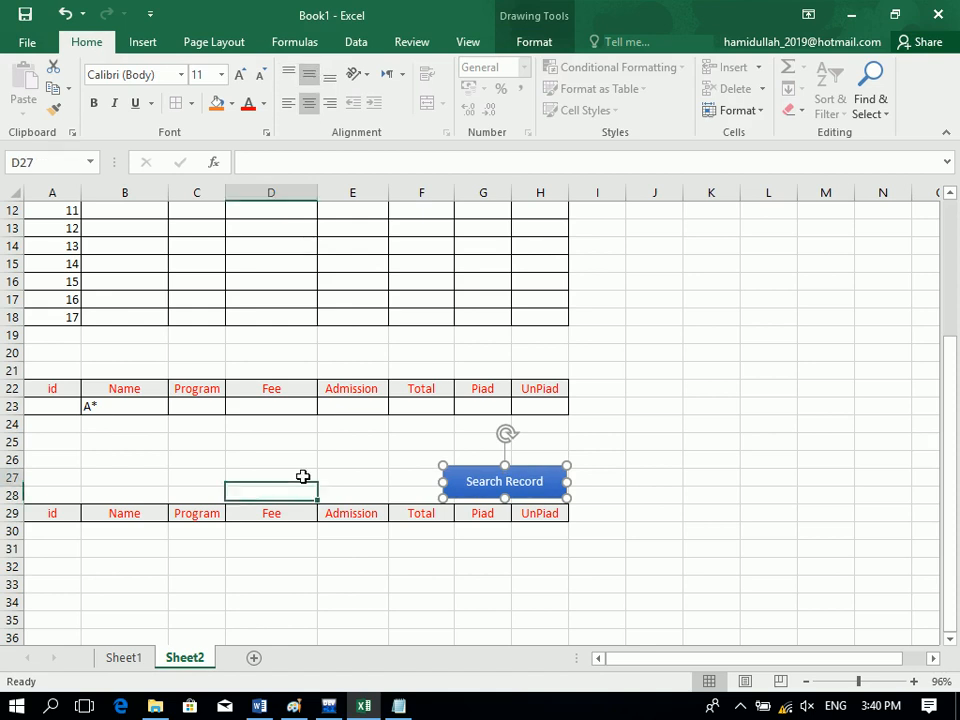
click(456, 472)
click(97, 104)
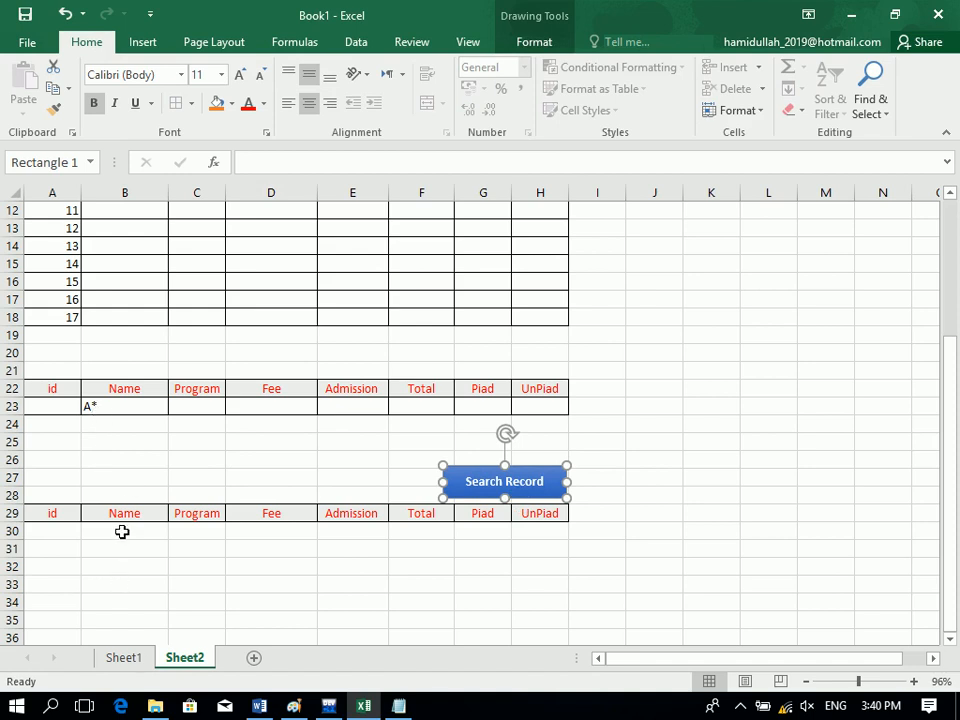
Start recording a macro named Rectangle1_Click for the Search Record shape, then reselect B23.
click(133, 438)
click(115, 407)
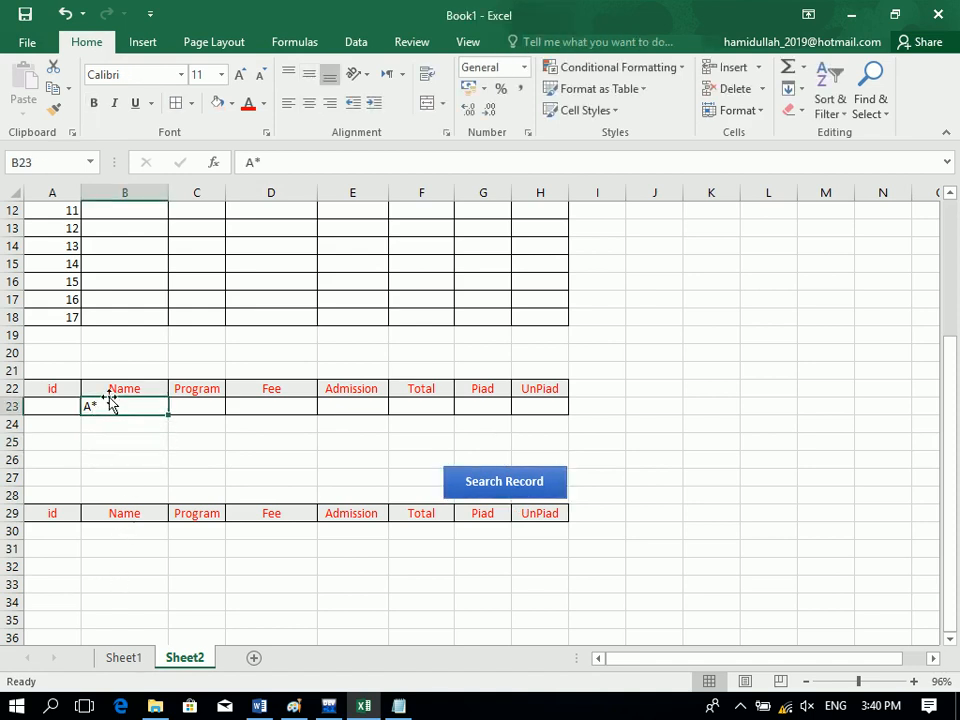
right_click(487, 474)
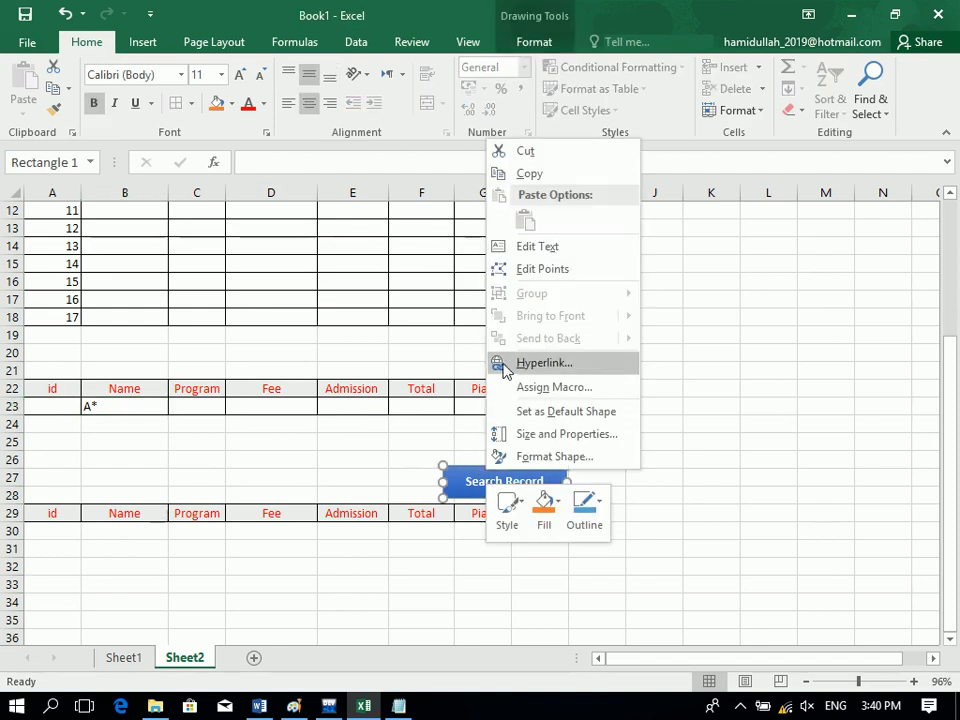
click(536, 388)
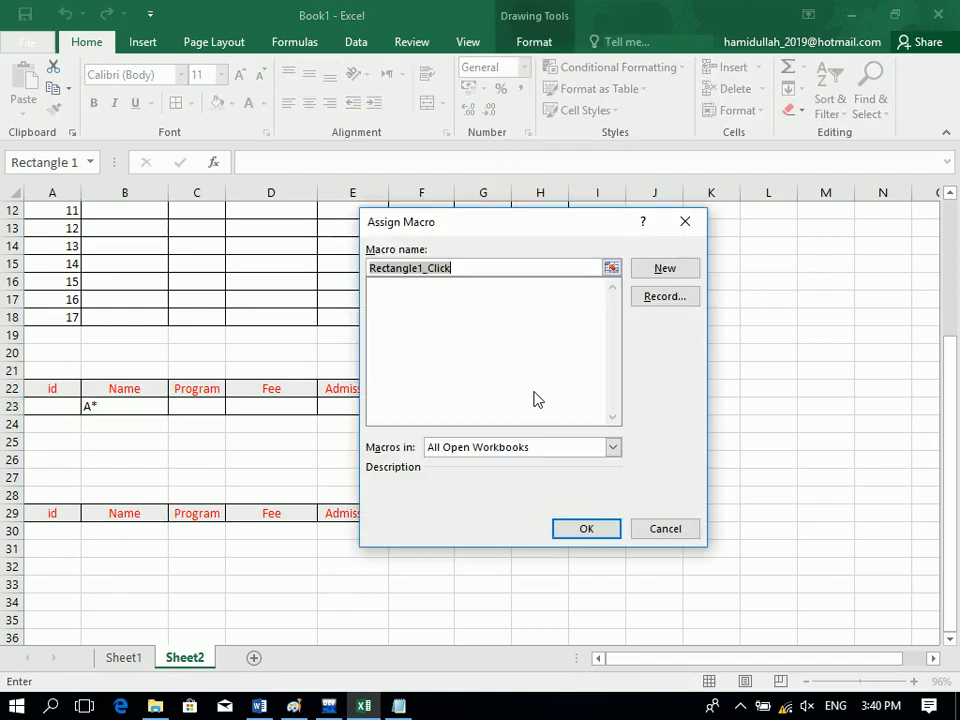
click(676, 296)
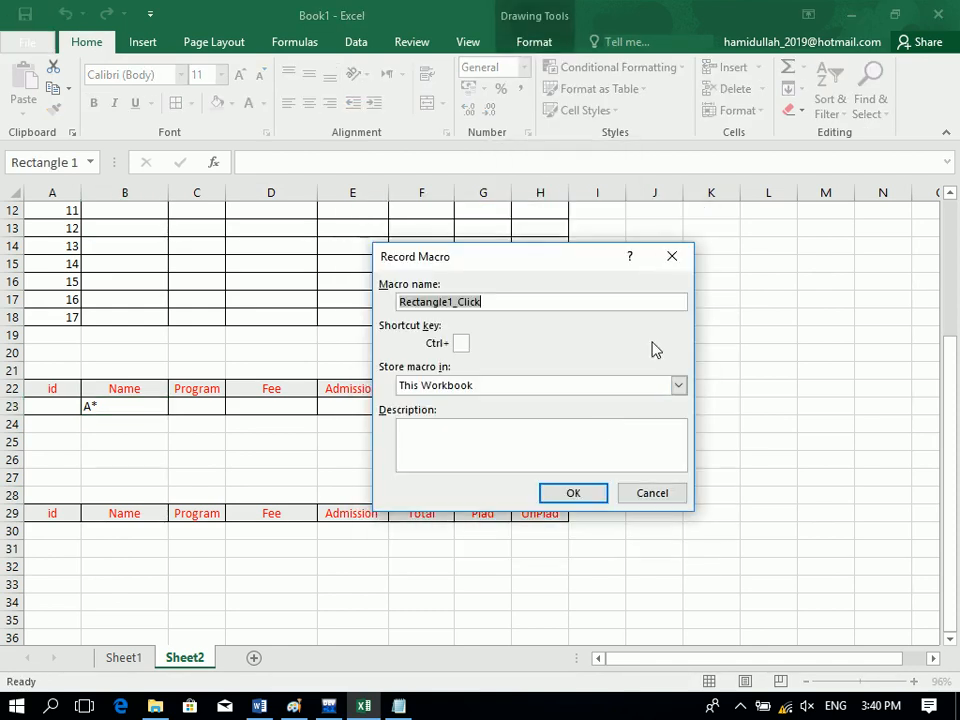
click(573, 493)
click(125, 405)
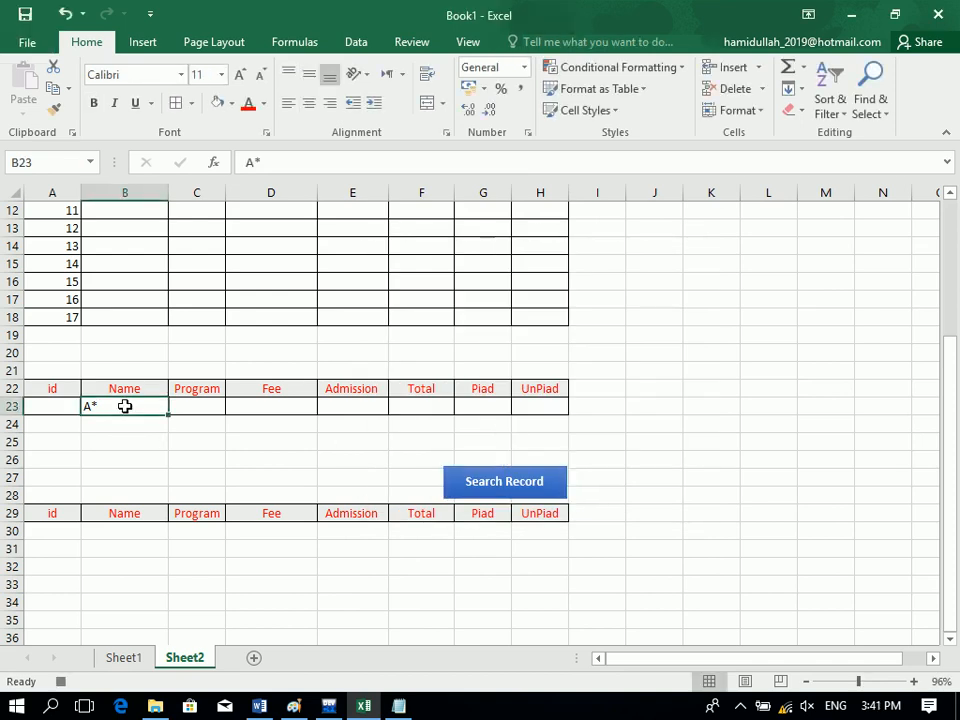
click(356, 45)
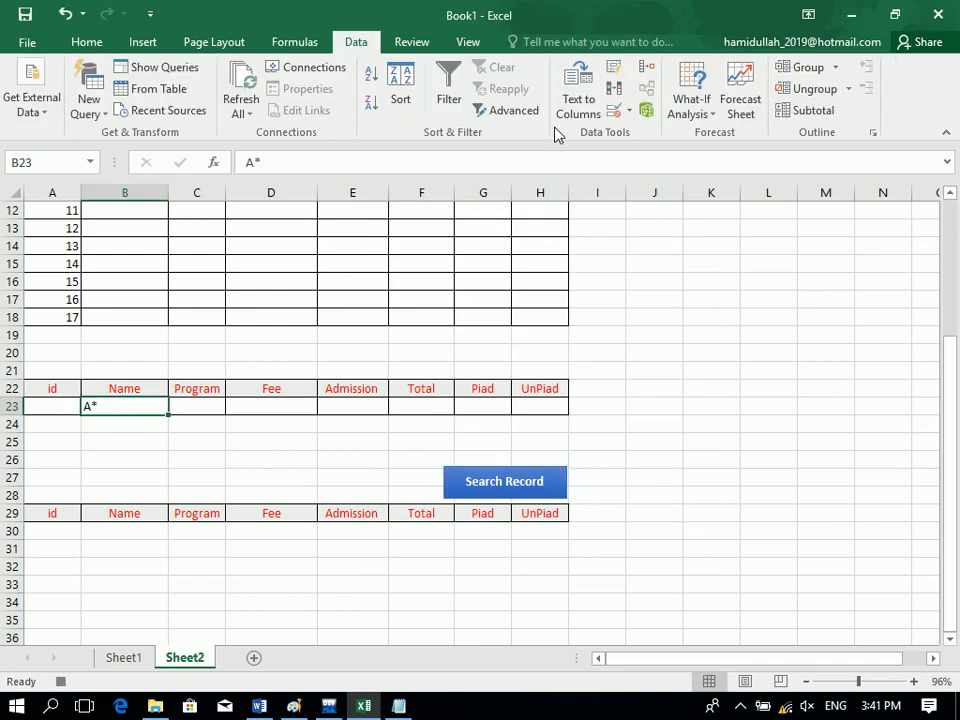
Set the Advanced Filter list range to A1:H18 and the criteria range to A22:H23.
click(535, 110)
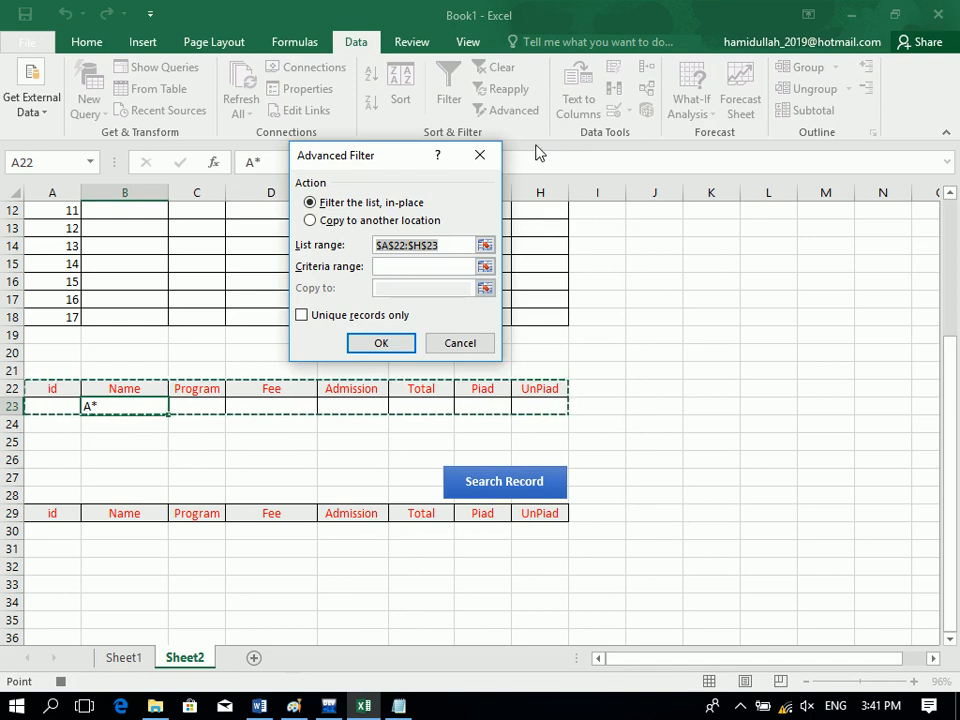
key(BackSpace)
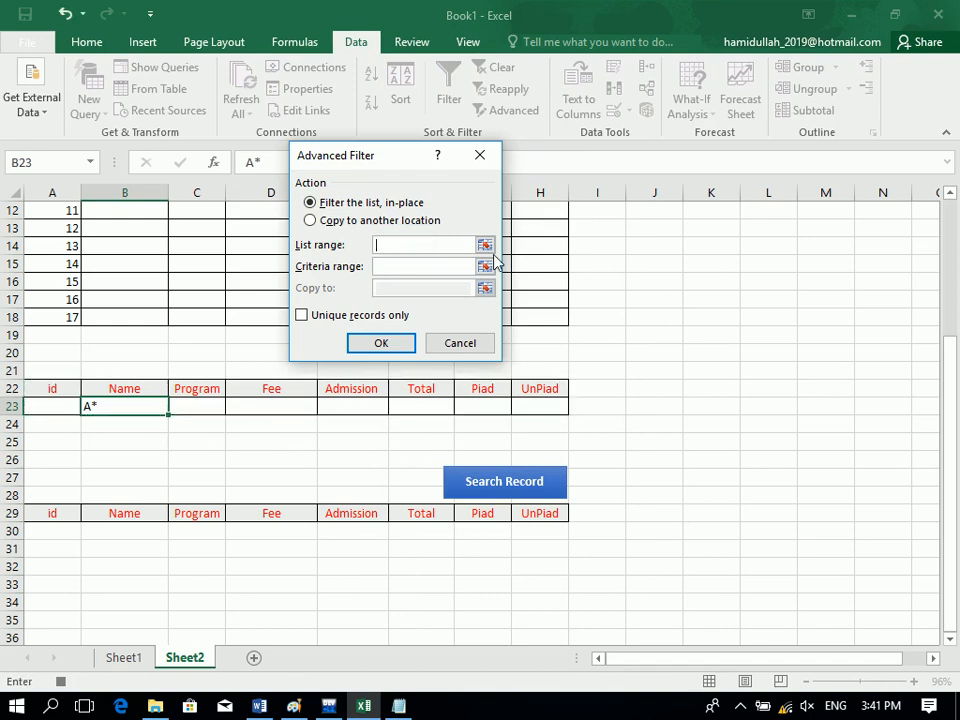
drag(958, 396, 948, 258)
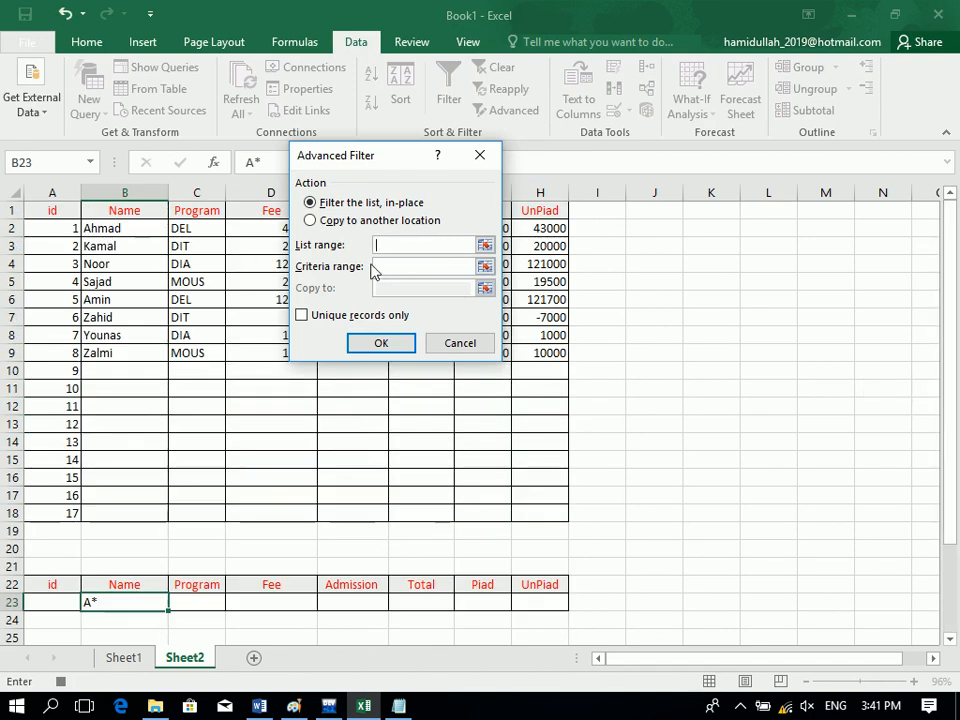
drag(47, 214, 536, 507)
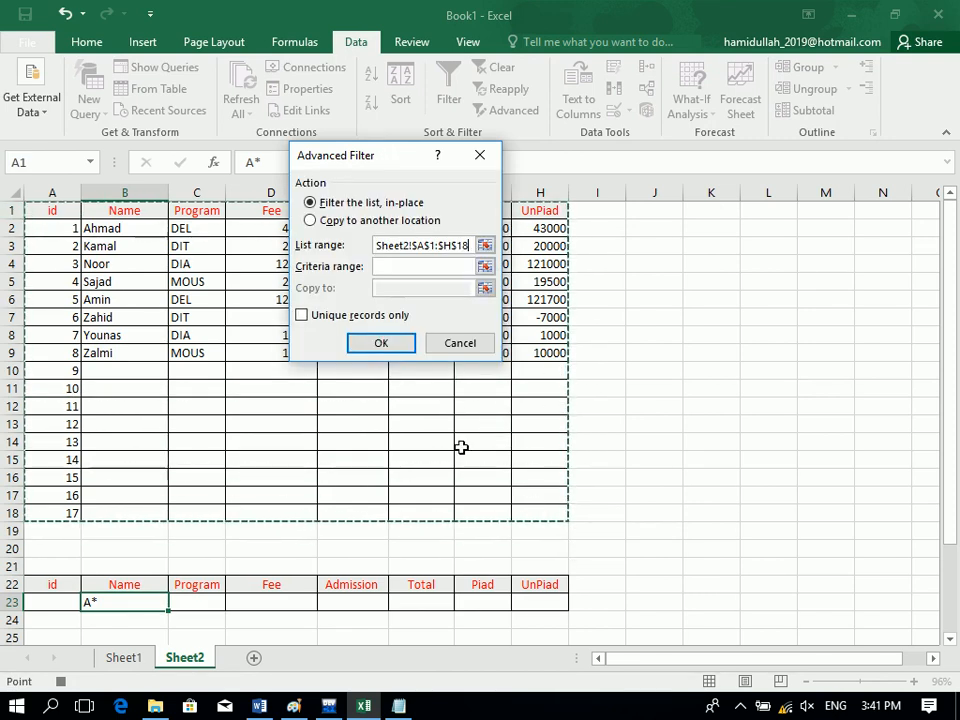
click(404, 266)
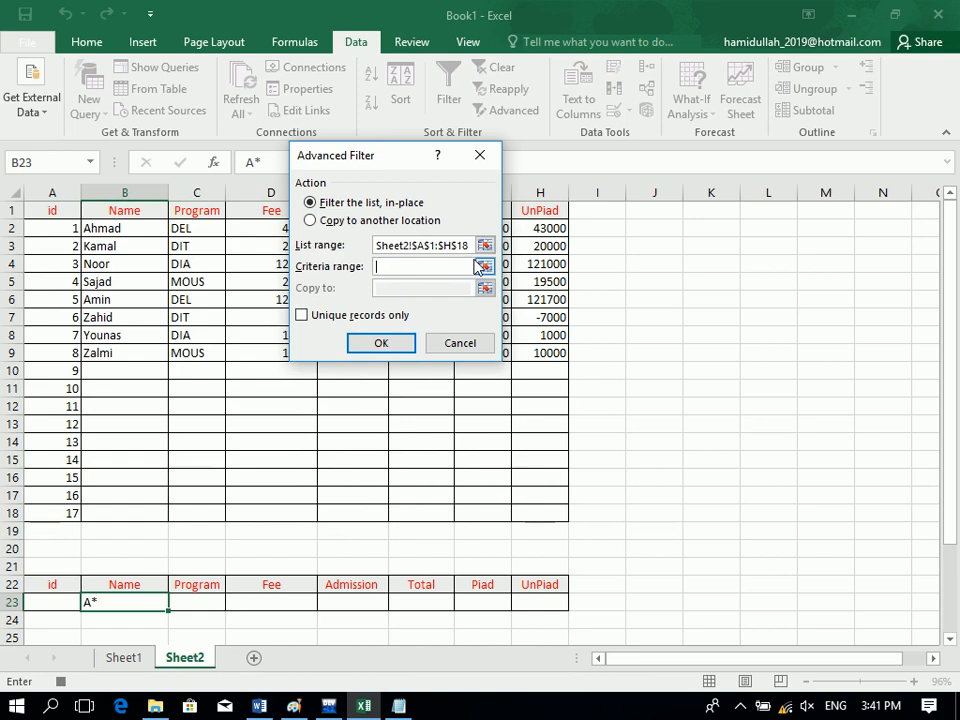
click(483, 266)
drag(60, 585, 535, 601)
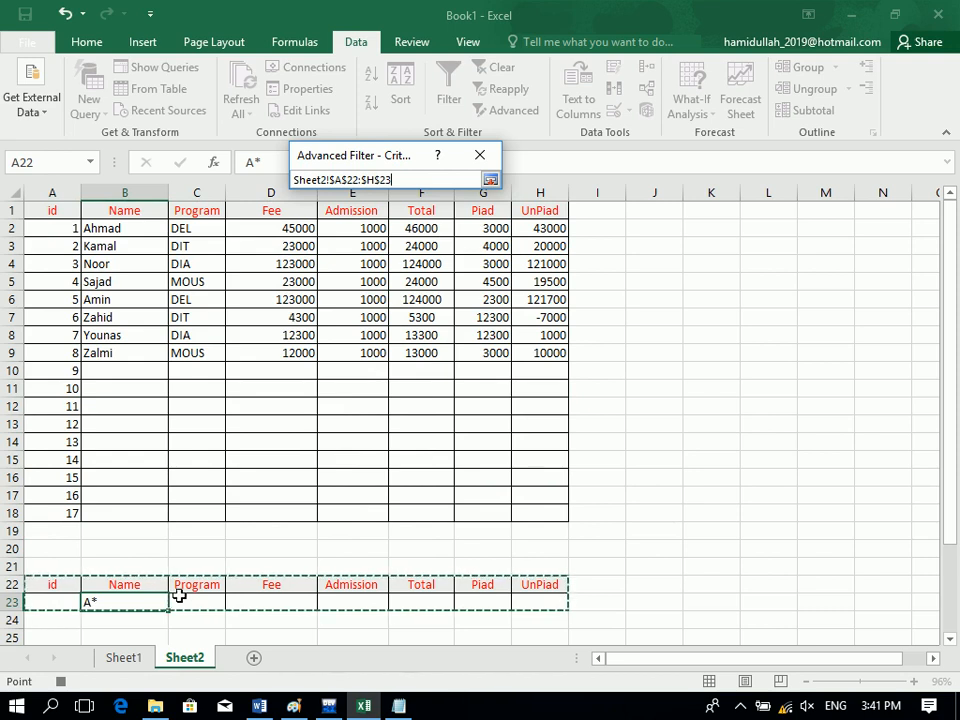
drag(955, 347, 955, 420)
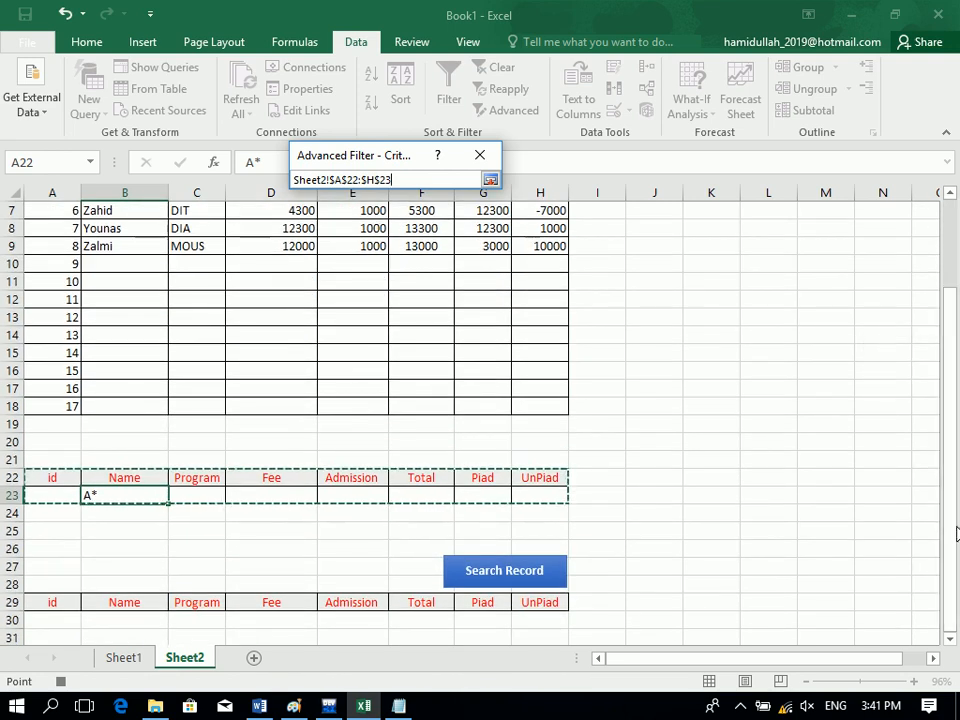
Copy the filter results to A29:H45 and run it, listing the two A* records.
click(490, 180)
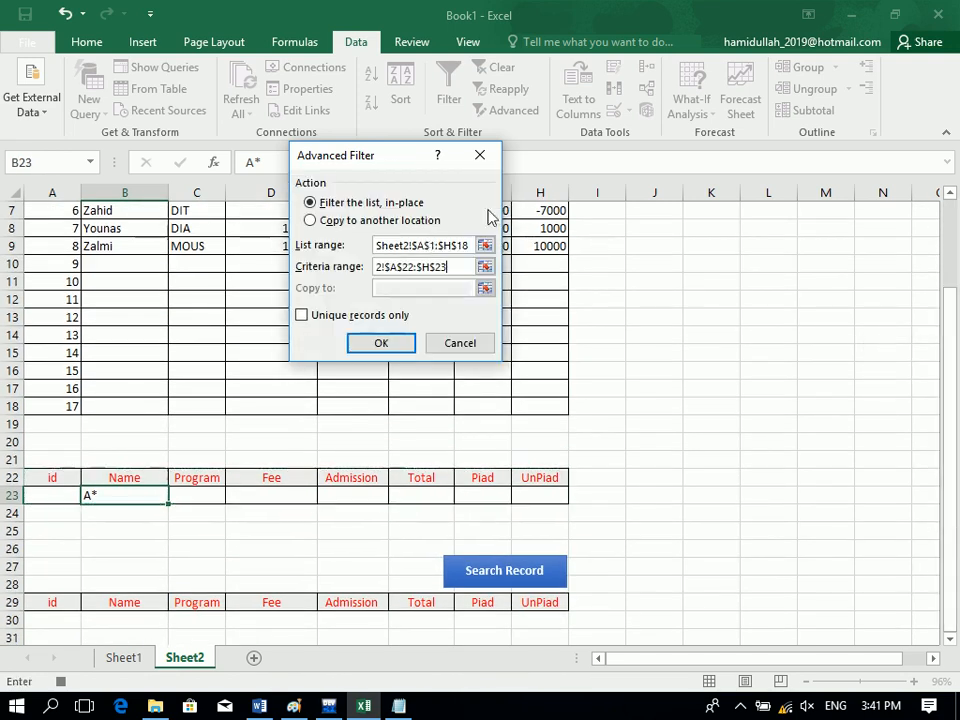
click(353, 221)
click(425, 288)
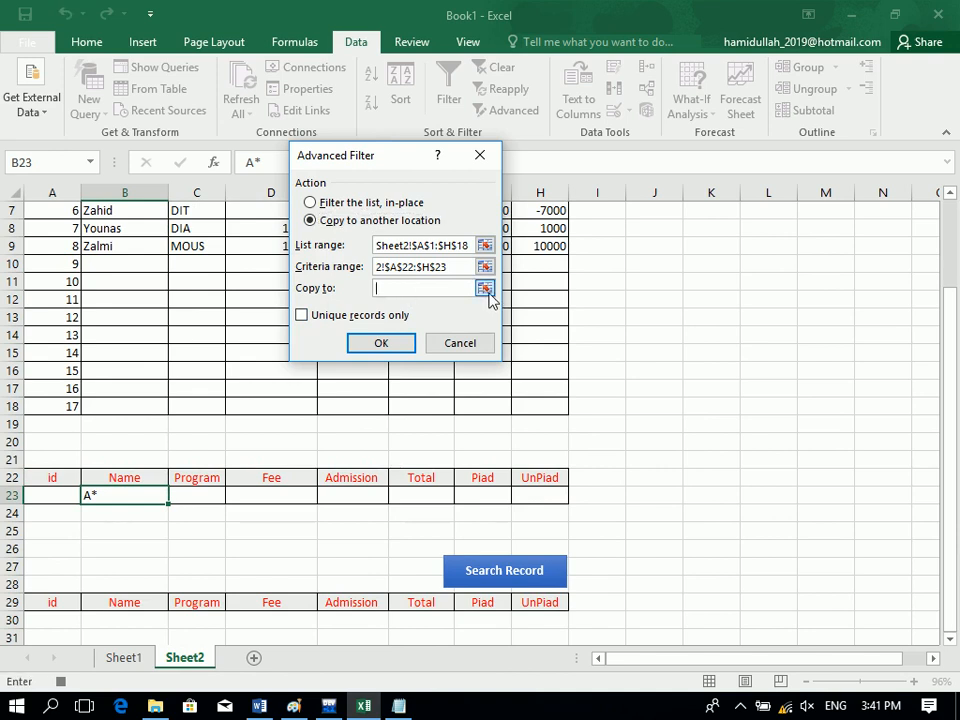
click(485, 289)
drag(71, 602, 536, 686)
click(490, 179)
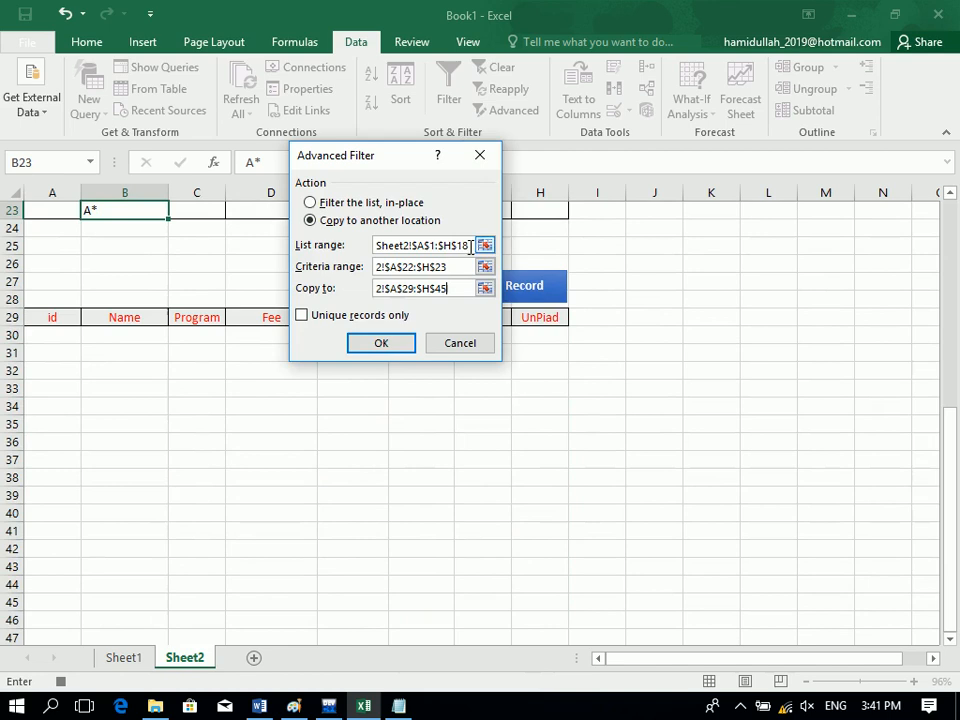
click(382, 345)
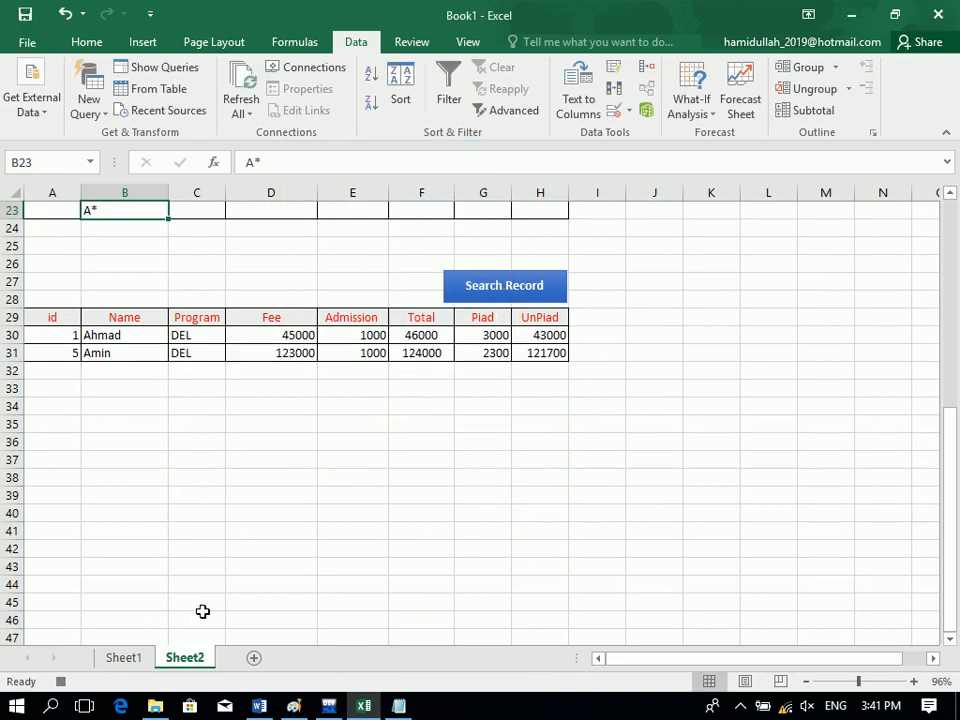
Stop the macro recording and test Search Record with a new name in B23.
click(59, 684)
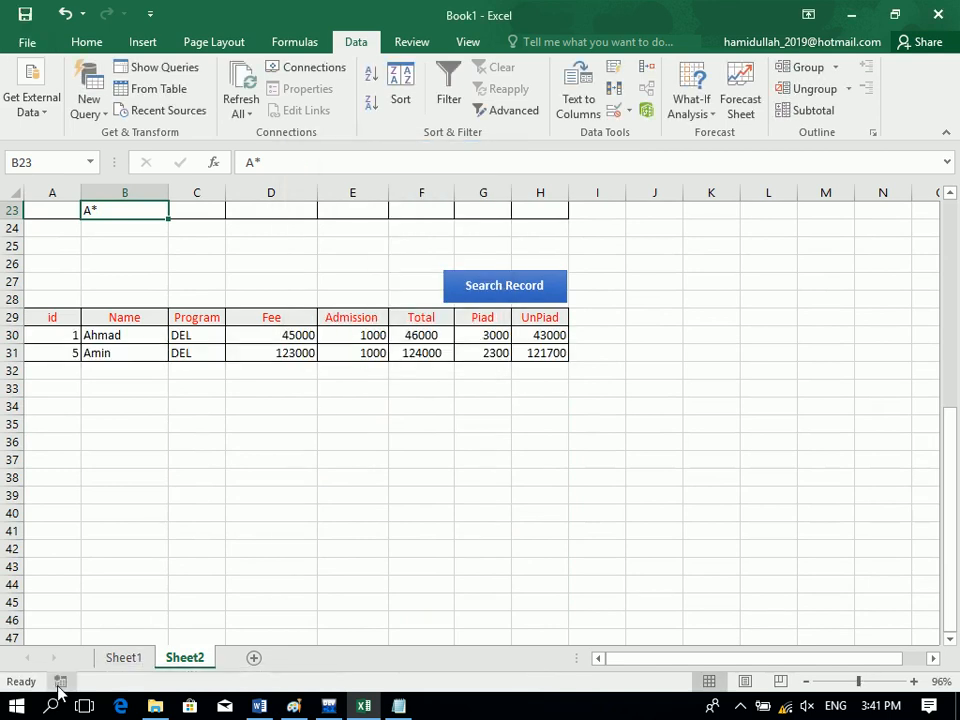
double_click(130, 216)
key(BackSpace)
text(hmad)
click(553, 293)
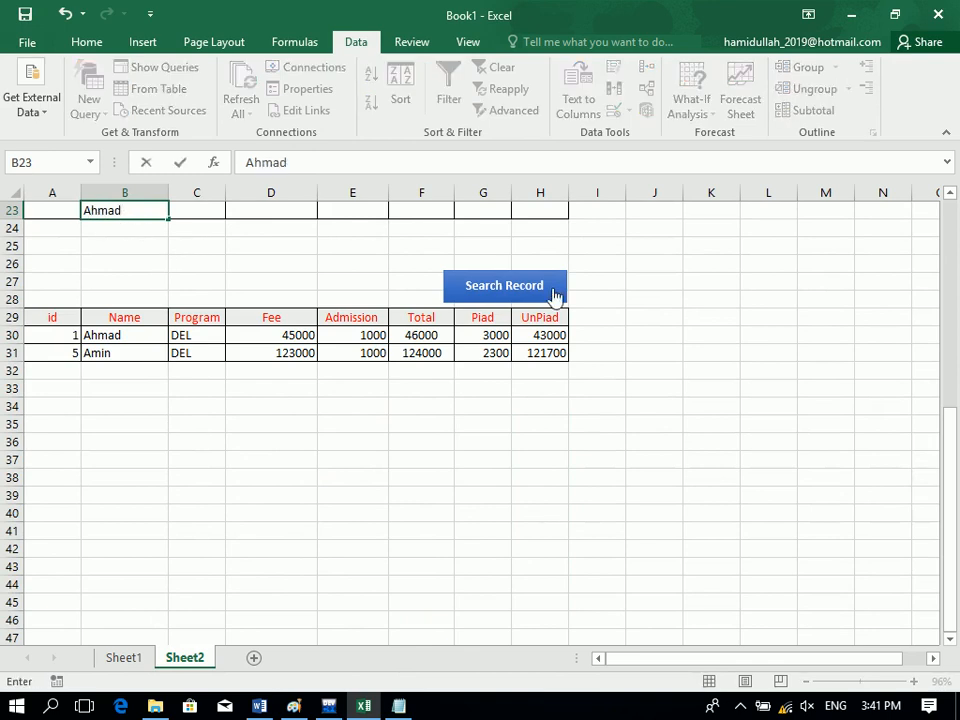
Search again with another student's name, returning only the id 2 DIT record.
text(Kamal)
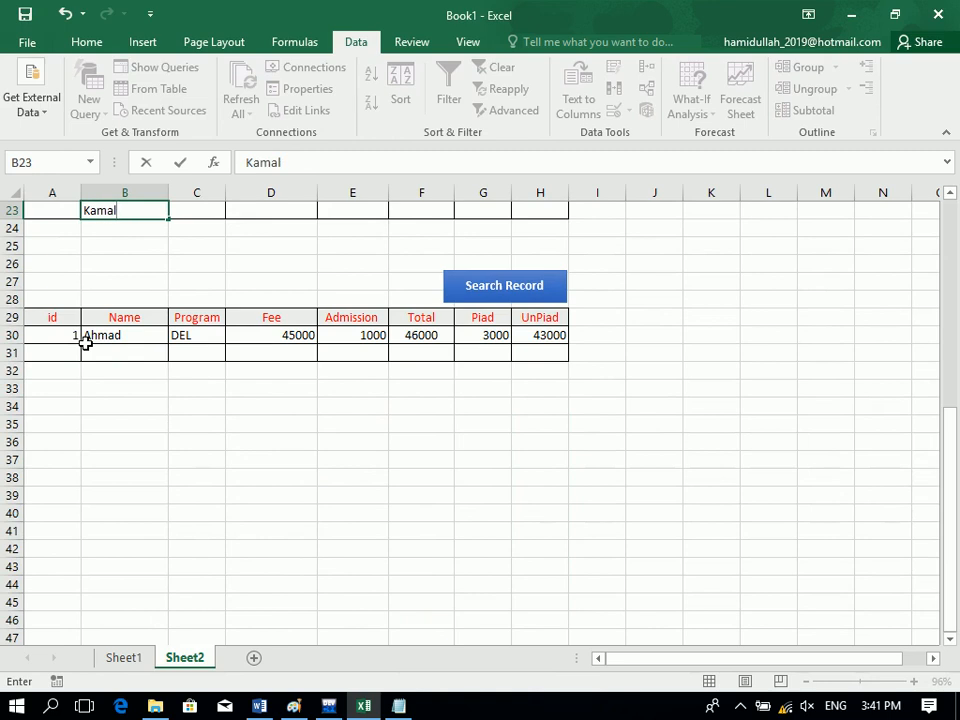
click(490, 294)
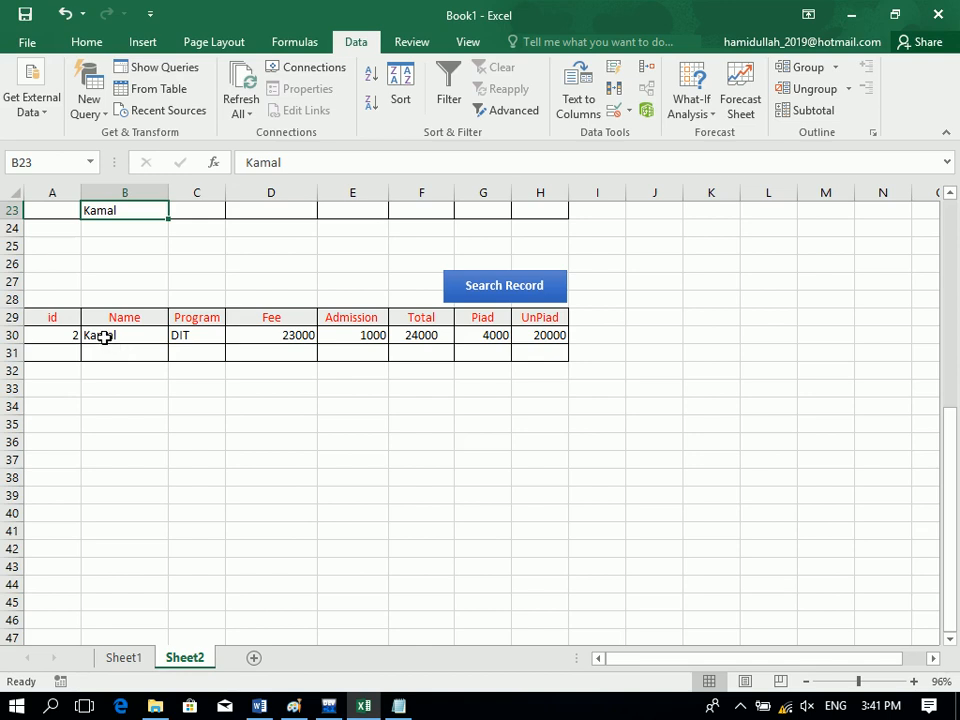
click(152, 266)
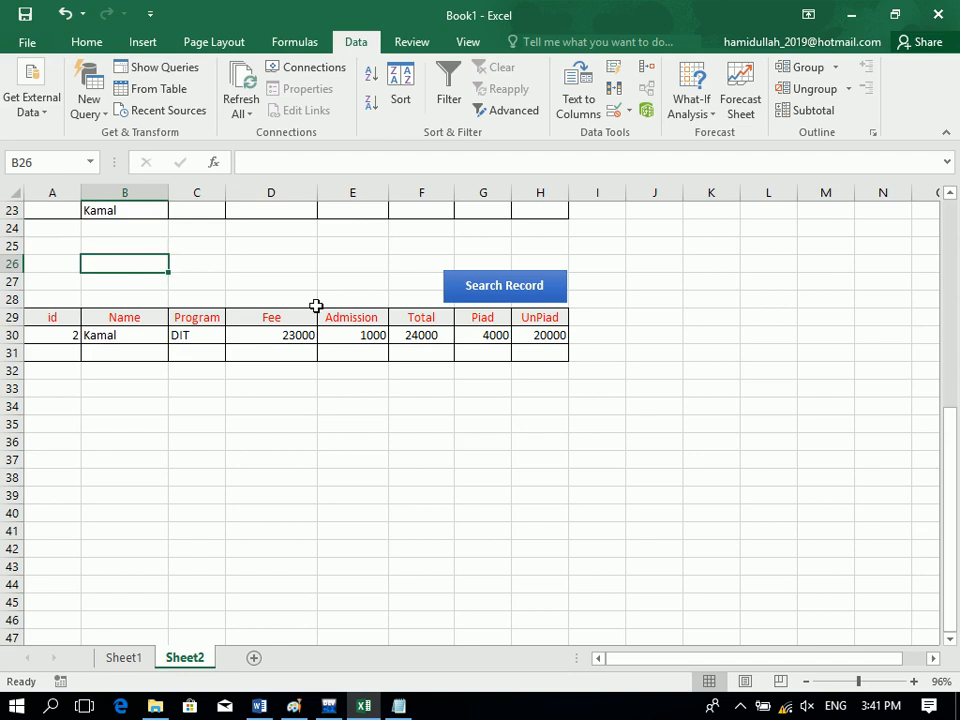
Label B26 'Total' with C26 referencing F30, and centre both cells.
text(Total)
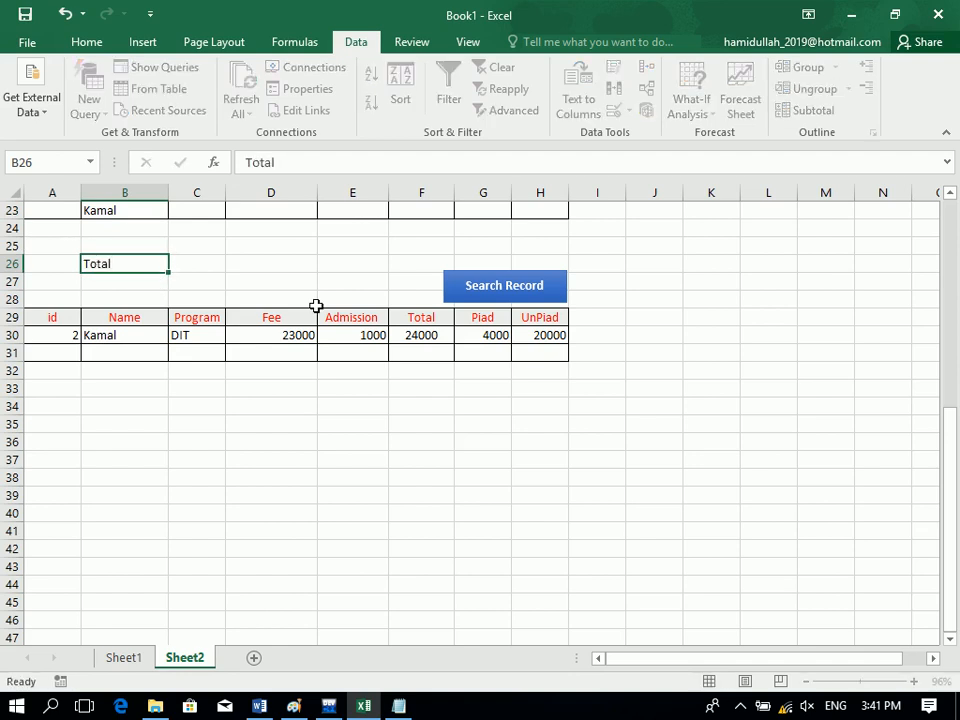
key(Tab)
text(=)
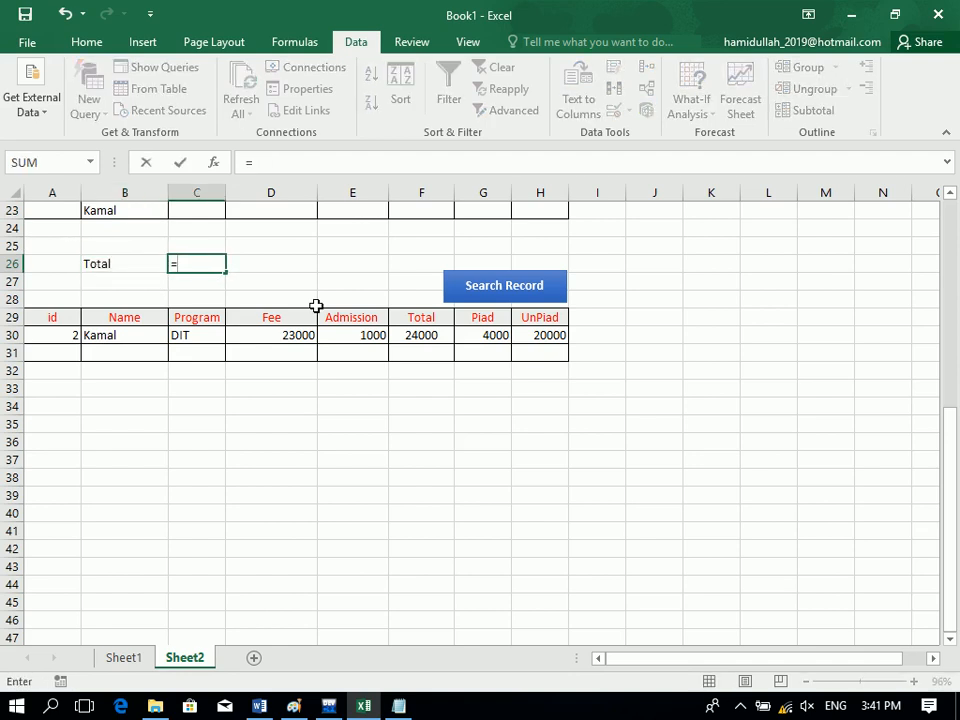
click(405, 332)
key(Return)
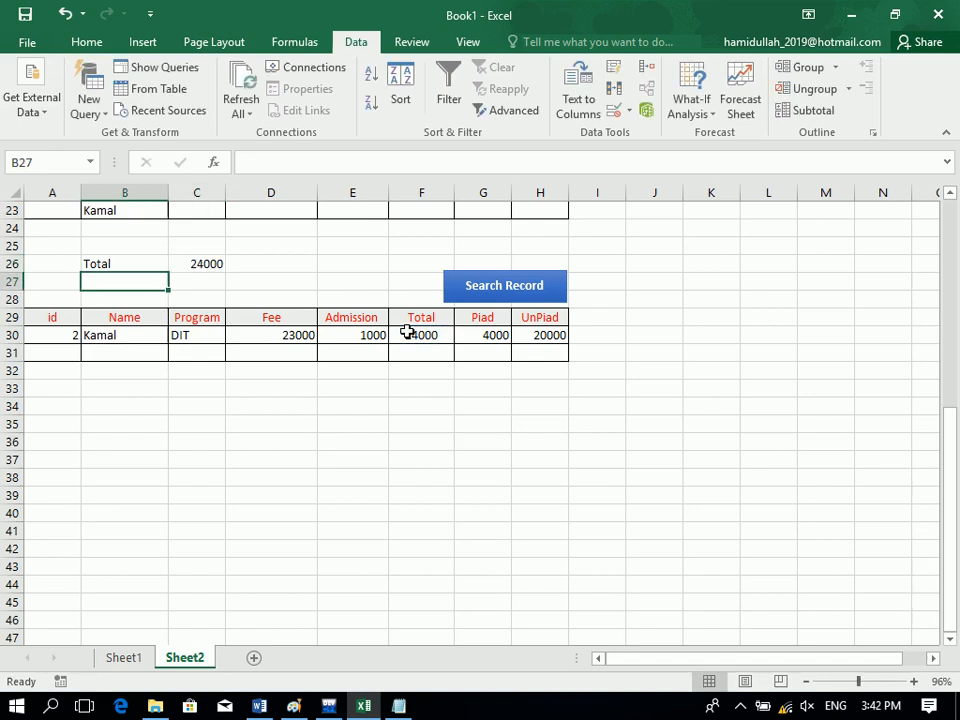
drag(214, 266, 146, 264)
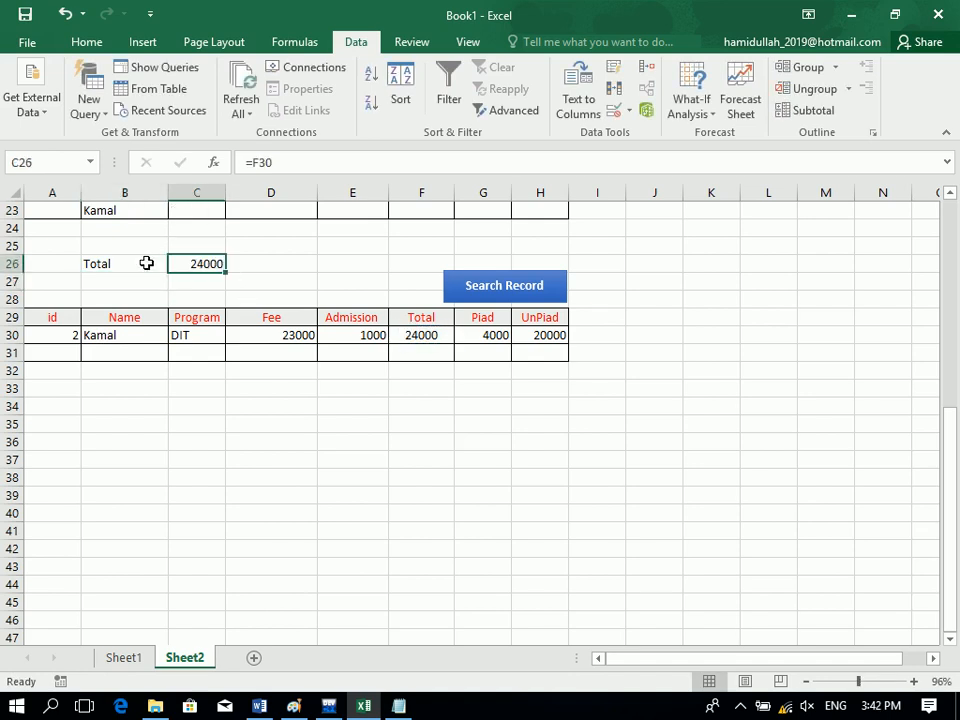
click(86, 42)
click(309, 103)
Label B27 'Piad' with C27 summing G30:G39, and centre the summary block.
click(257, 265)
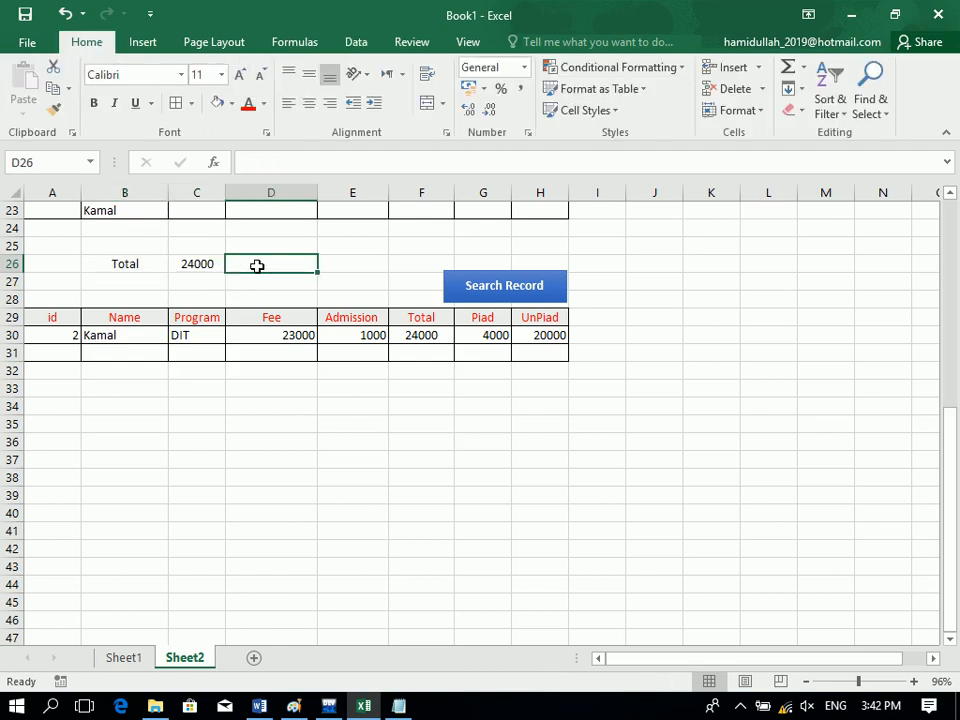
key(Left)
key(Left)
key(Down)
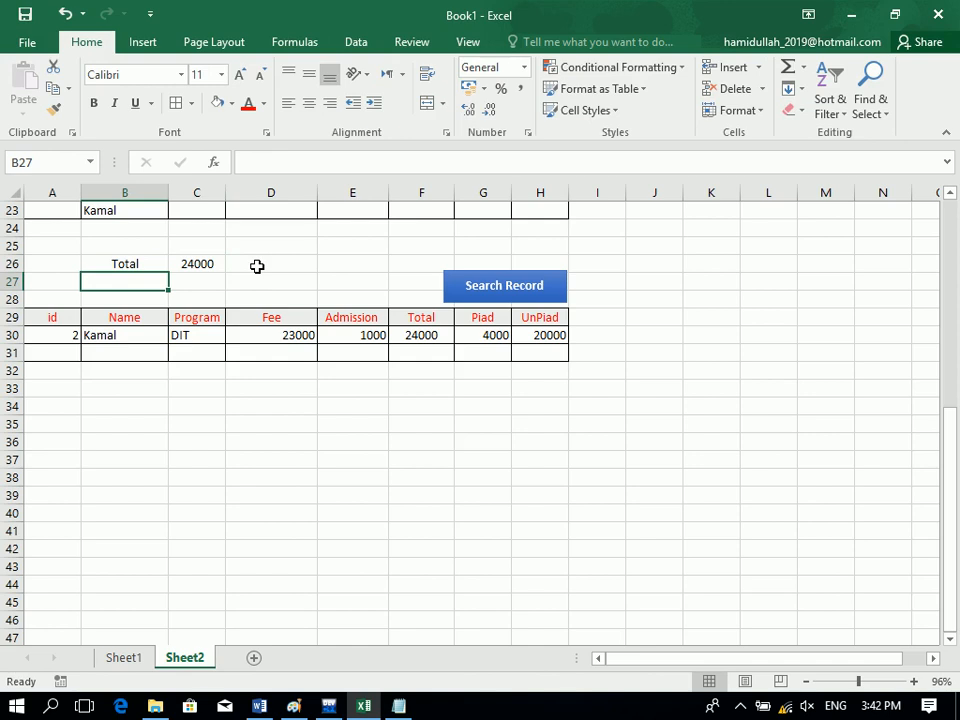
text(Piad)
key(Tab)
text(-=)
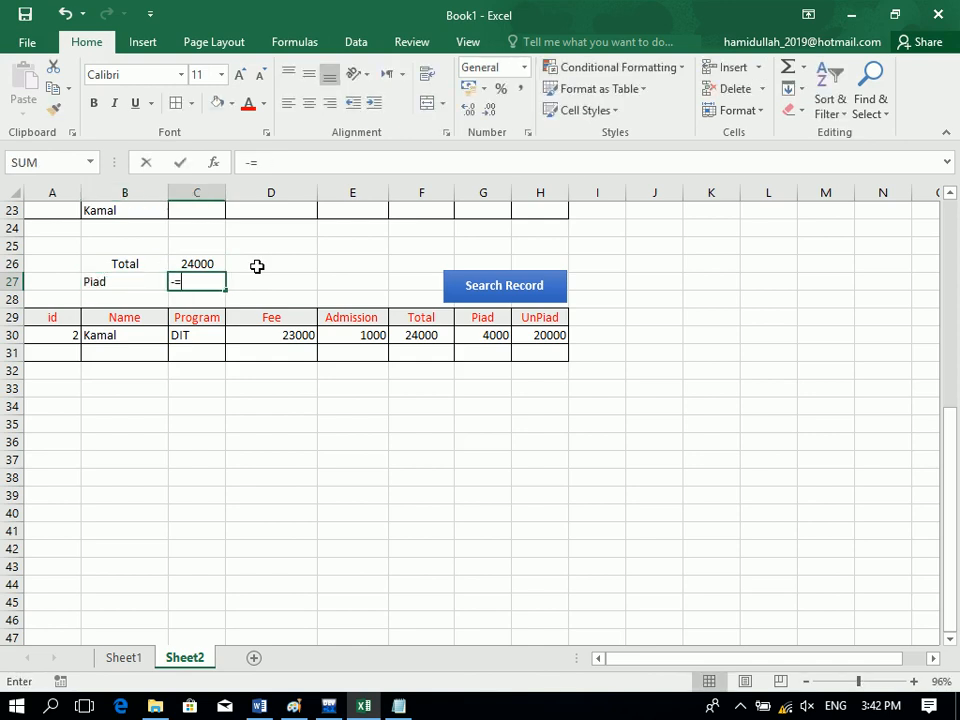
key(BackSpace)
key(BackSpace)
text(=)
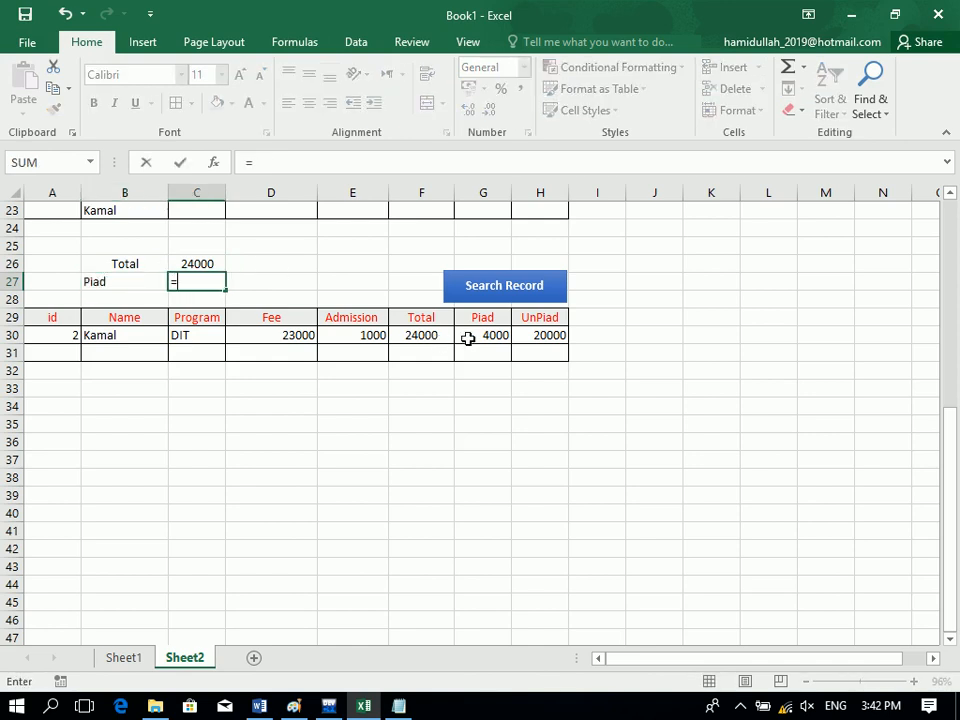
text(sum()
drag(471, 335, 493, 491)
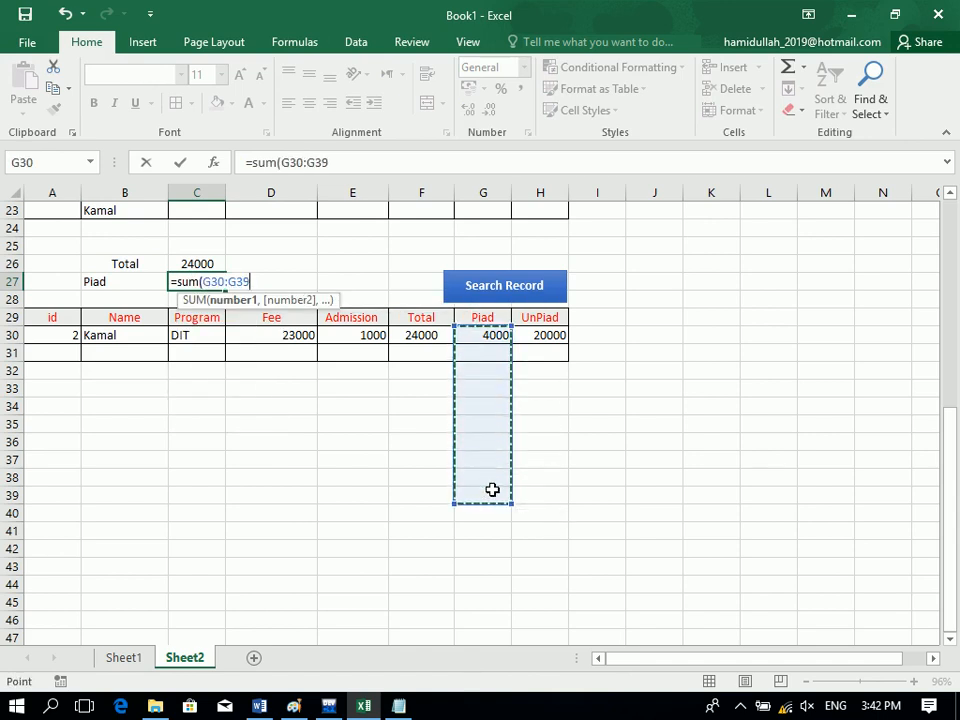
key(Return)
click(180, 276)
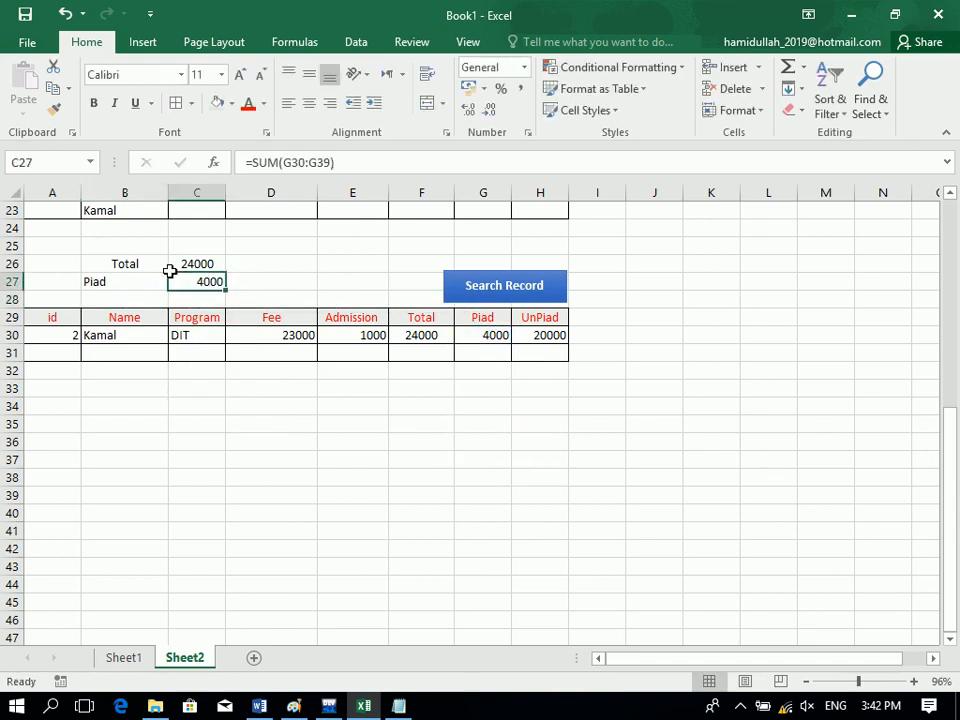
drag(180, 276, 135, 268)
click(309, 103)
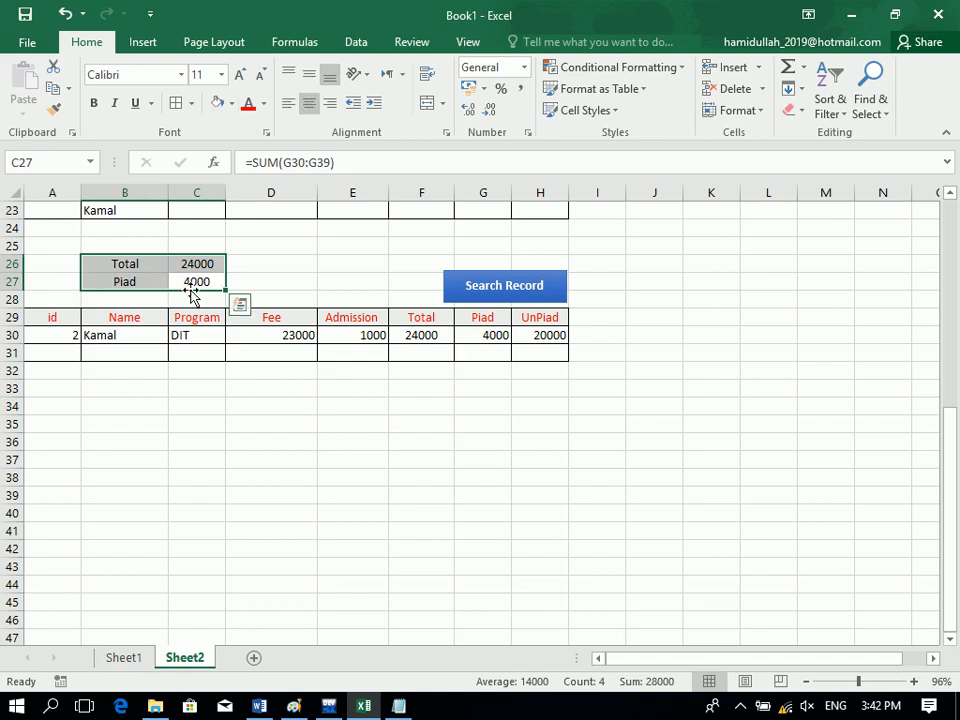
Label B28 'U.Piad' and enter =SUM(H30:H44) in C28, giving 20000.
click(140, 296)
text(=)
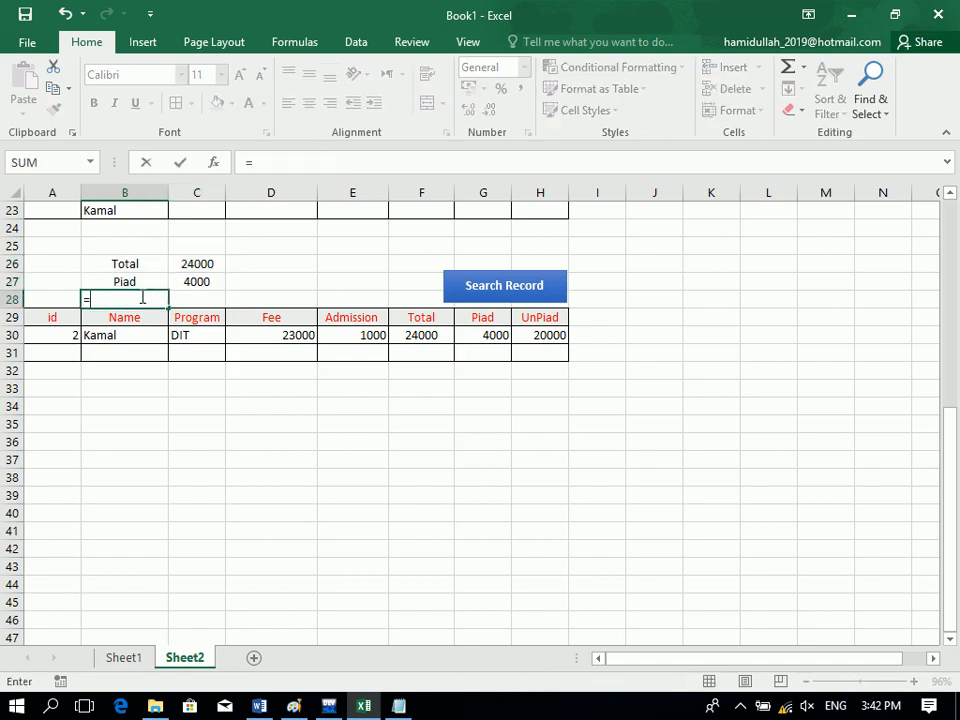
text(sum()
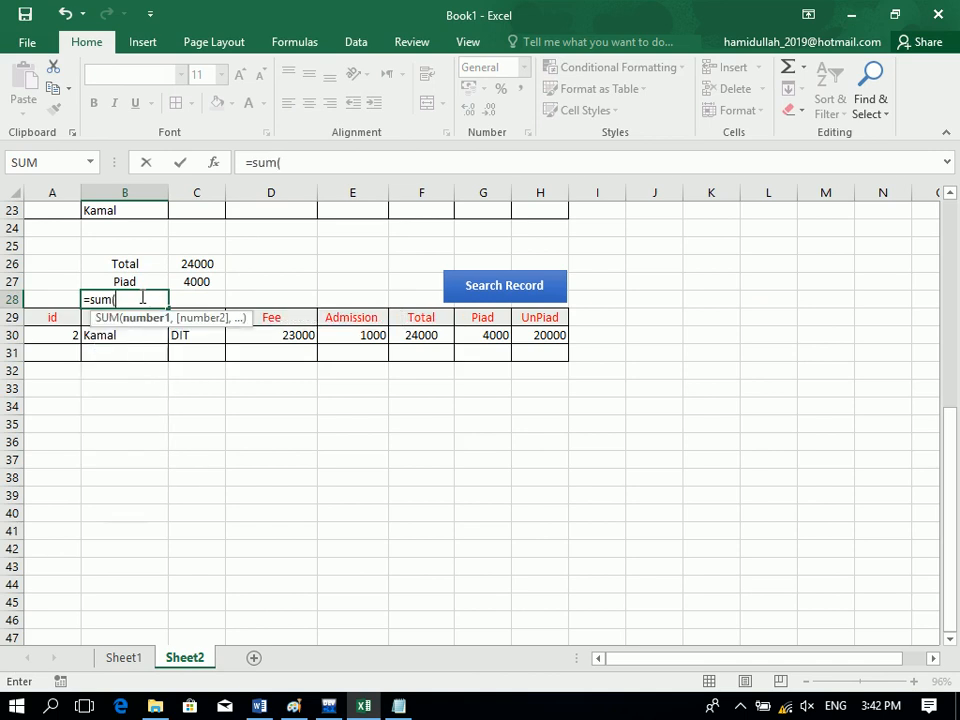
drag(565, 342, 561, 531)
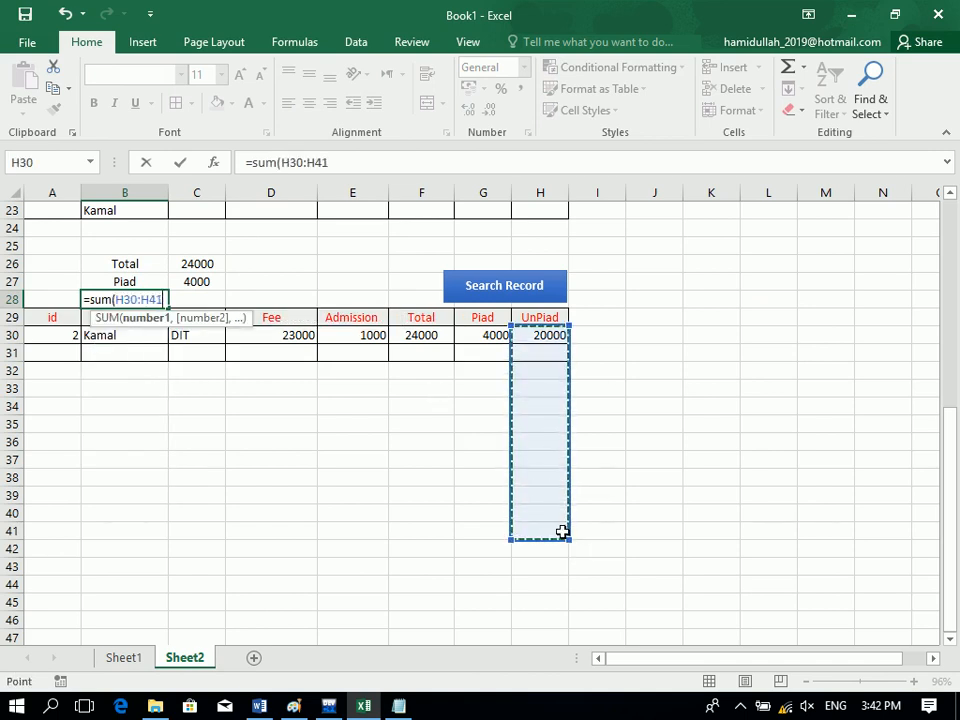
key(Return)
key(ctrl+z)
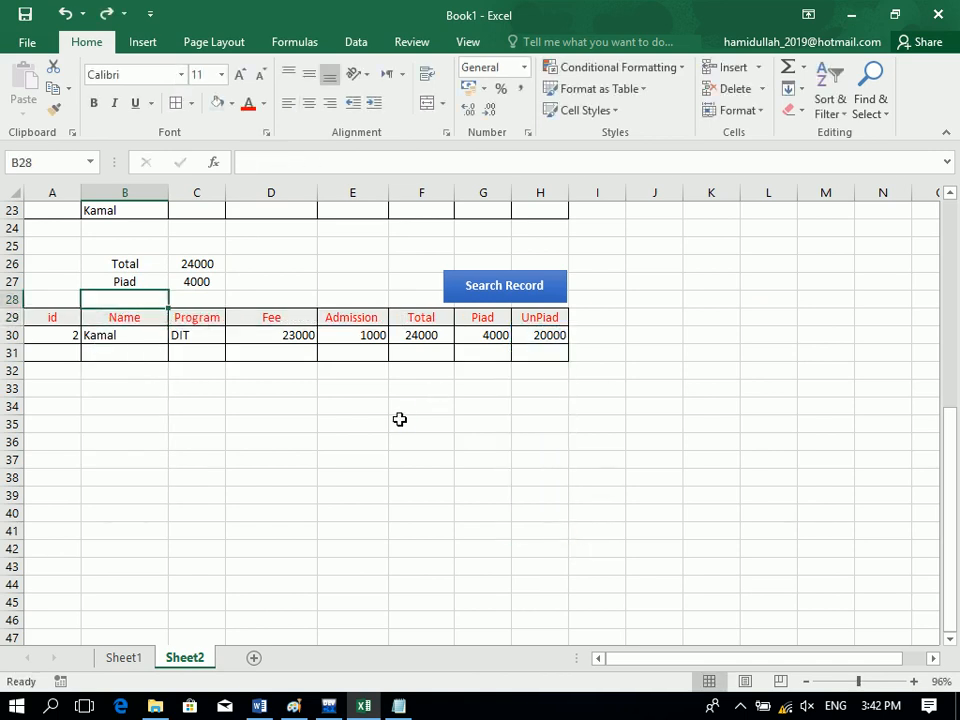
text(U.Piad)
key(Tab)
text(=)
click(208, 330)
text(um()
key(BackSpace)
key(BackSpace)
key(BackSpace)
key(BackSpace)
key(BackSpace)
key(BackSpace)
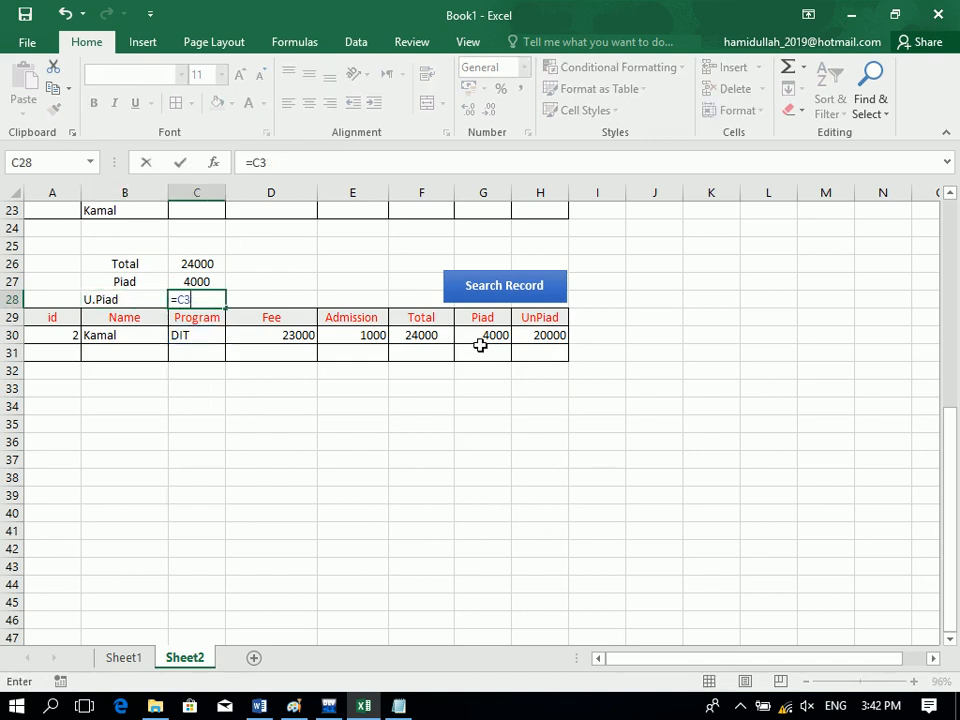
text(sum()
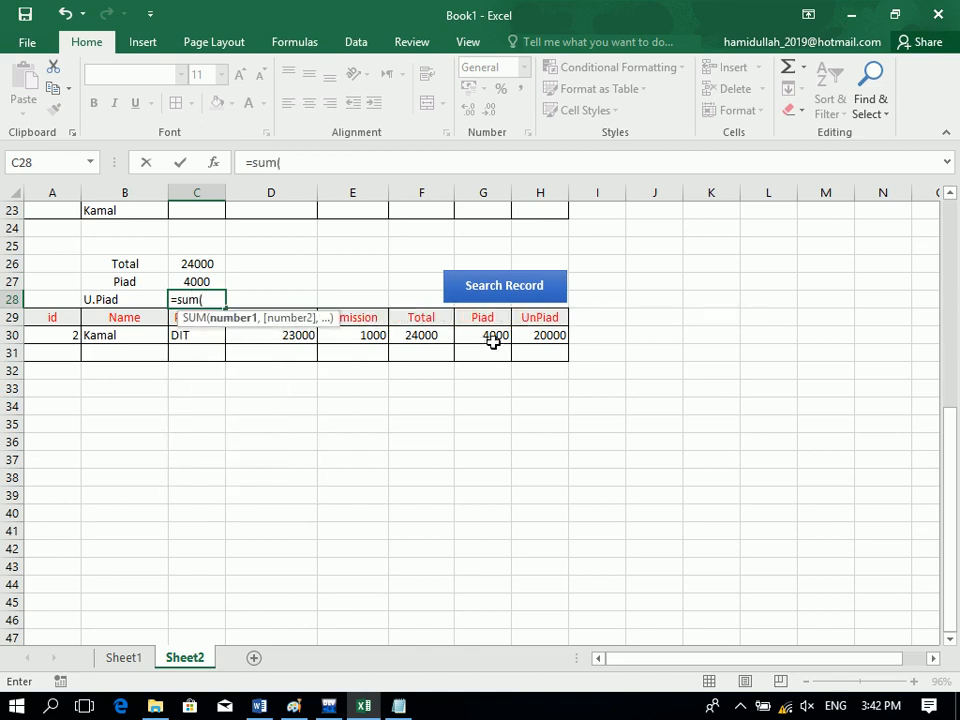
drag(538, 335, 563, 580)
key(Return)
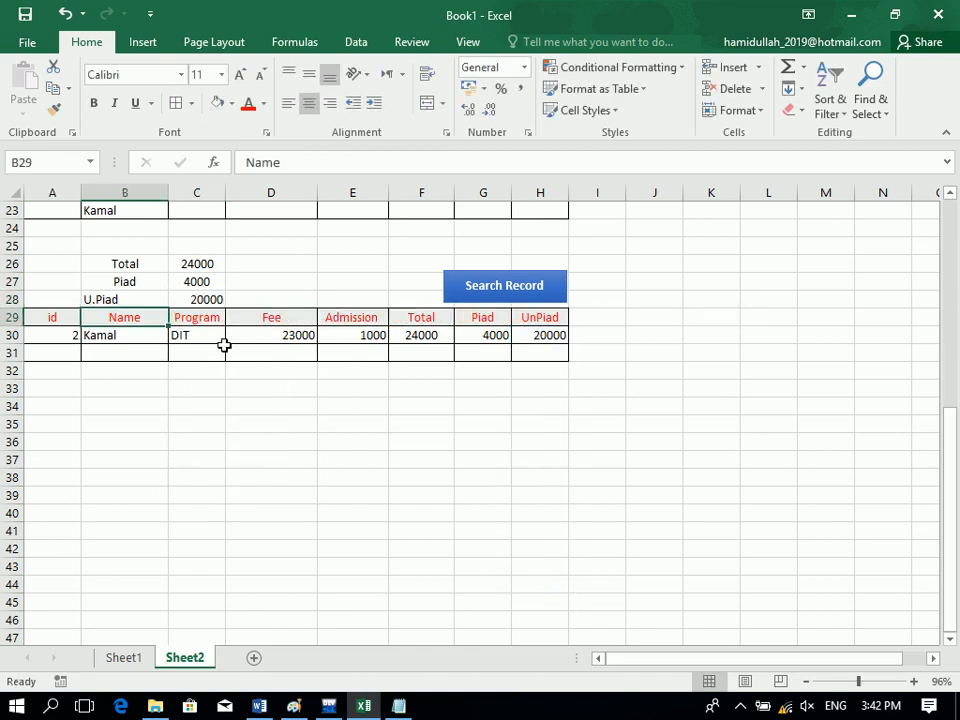
Make the amounts in C26:C28 bold with all borders and Automatic (black) font colour.
drag(193, 297, 194, 265)
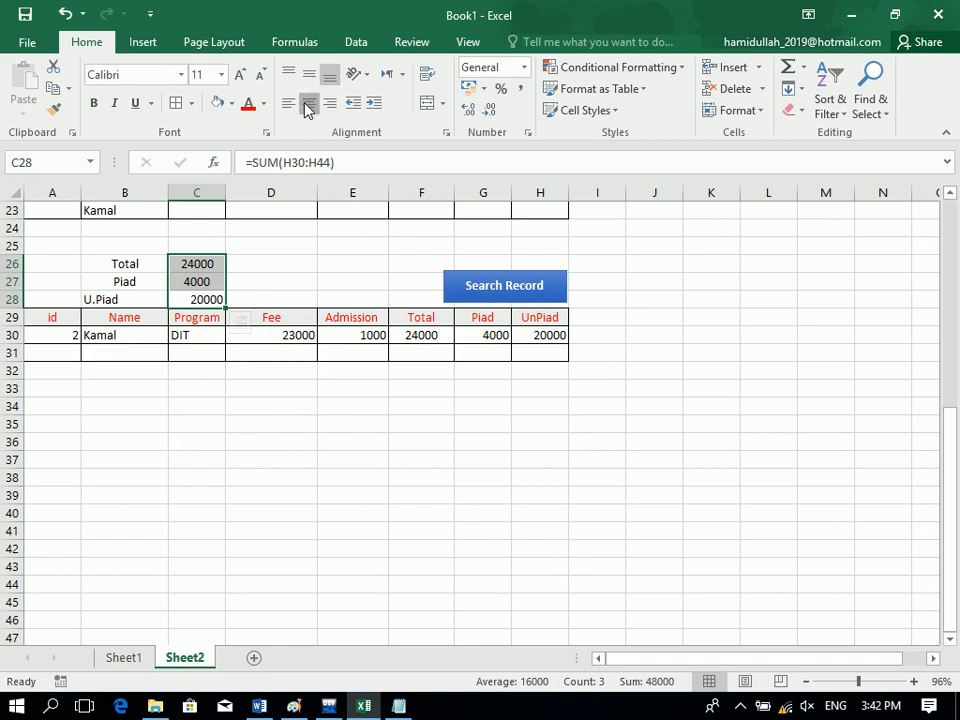
click(248, 103)
click(94, 103)
click(175, 103)
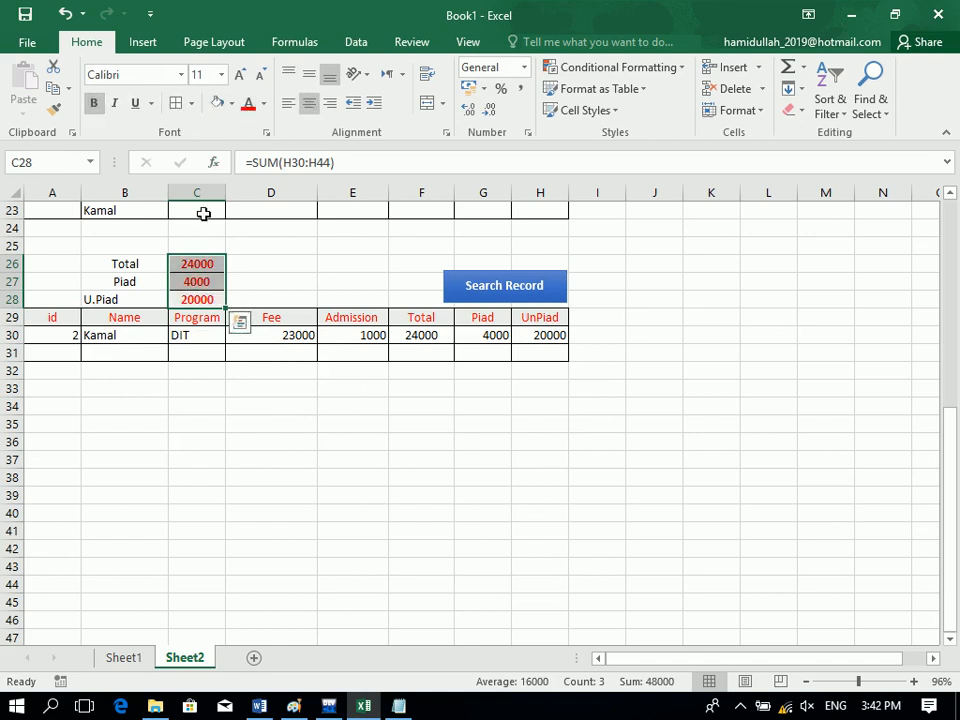
click(263, 103)
click(268, 127)
click(314, 259)
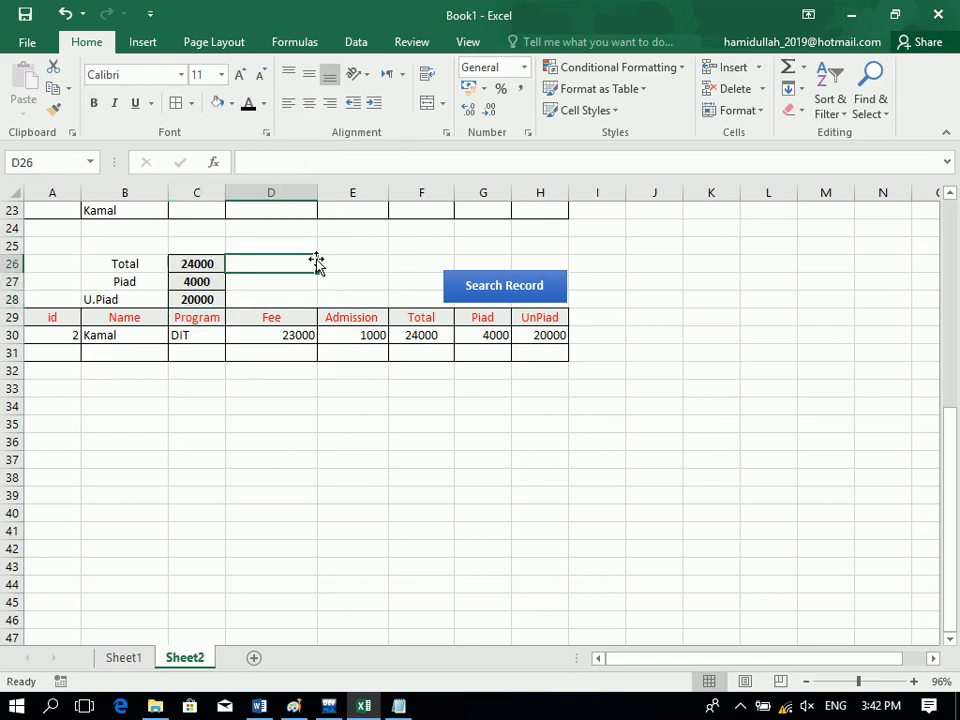
Merge and centre cells D26:E28 into one status cell.
drag(297, 260, 375, 298)
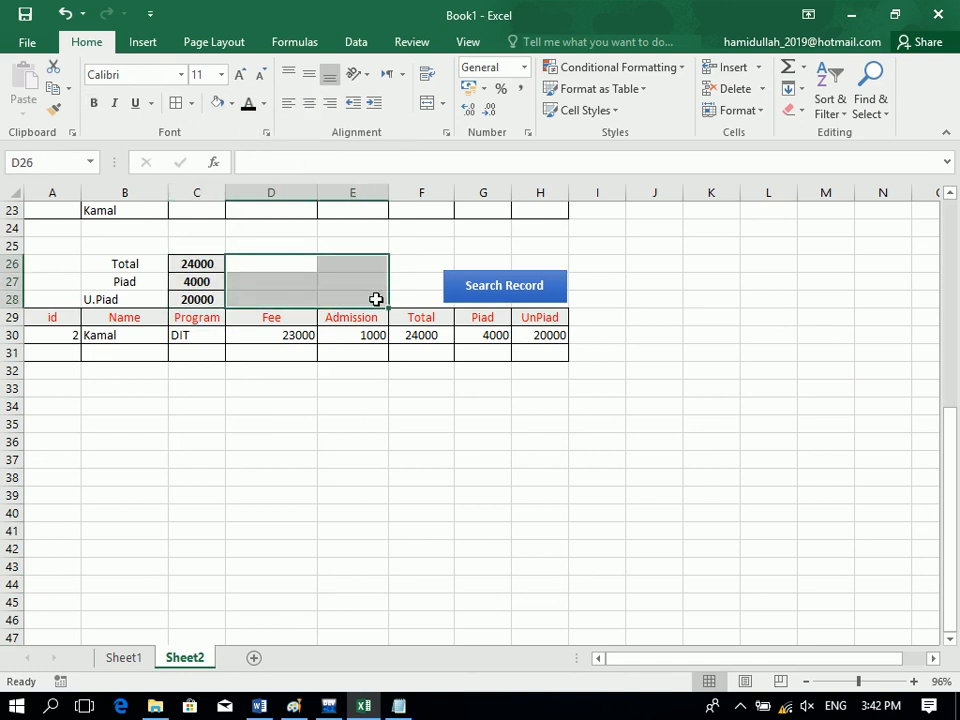
click(433, 104)
click(571, 466)
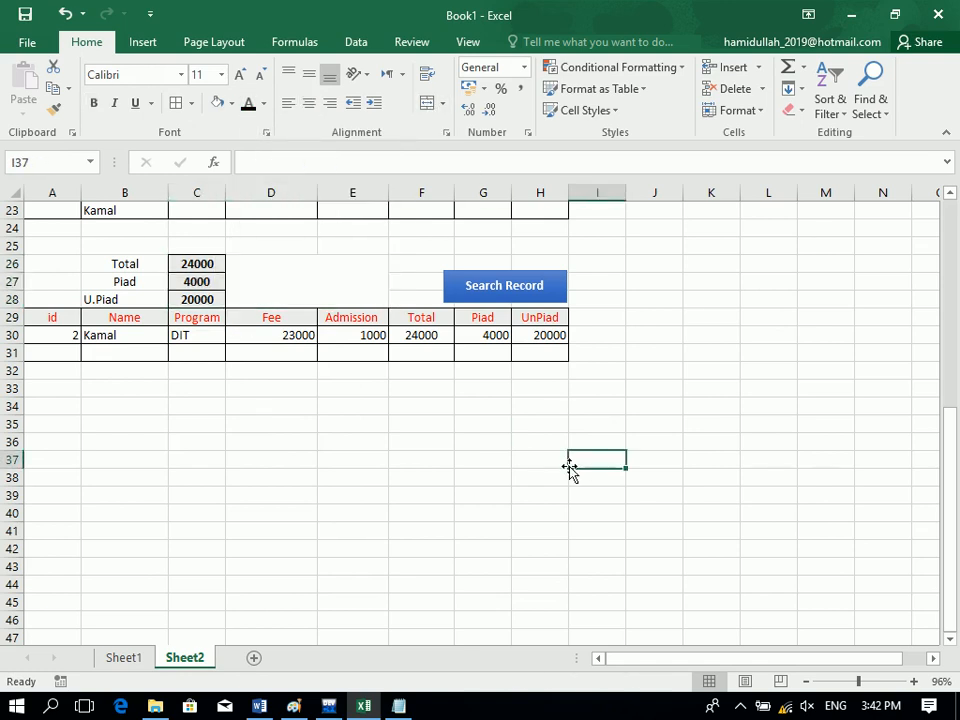
Enter =IF(C27=C26,"Cleared","Not Cleared") in the merged status cell.
click(280, 281)
text(=if()
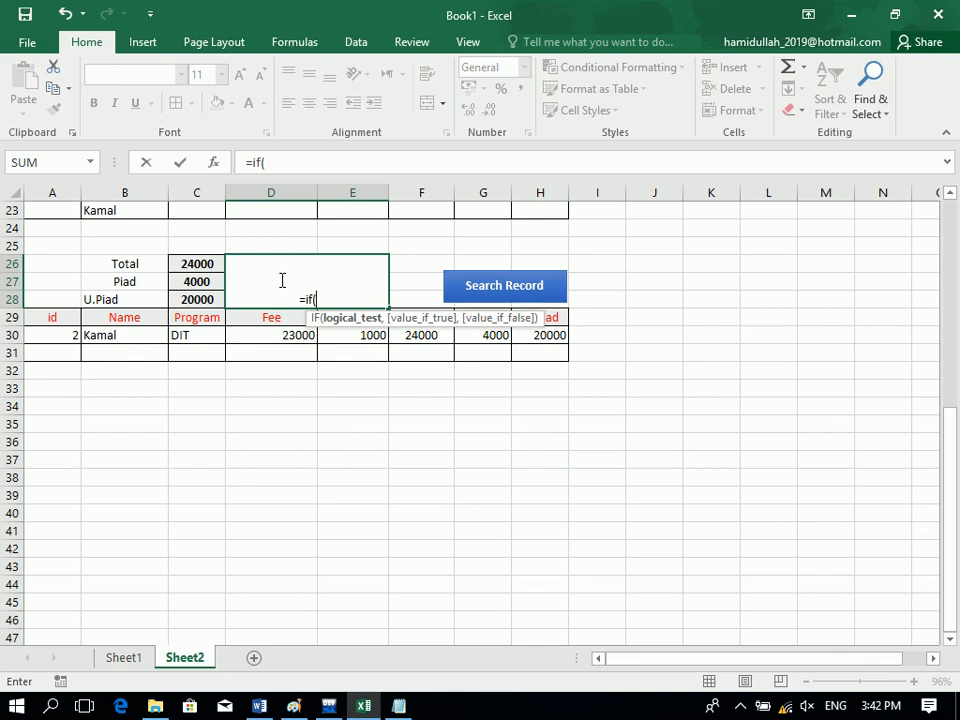
click(196, 284)
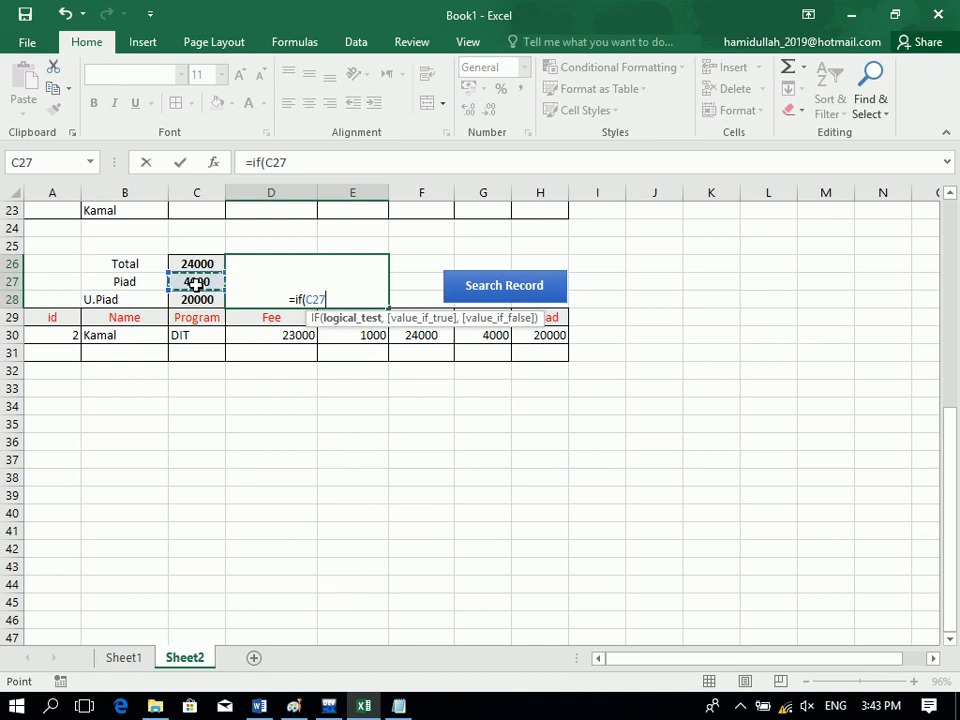
text(=)
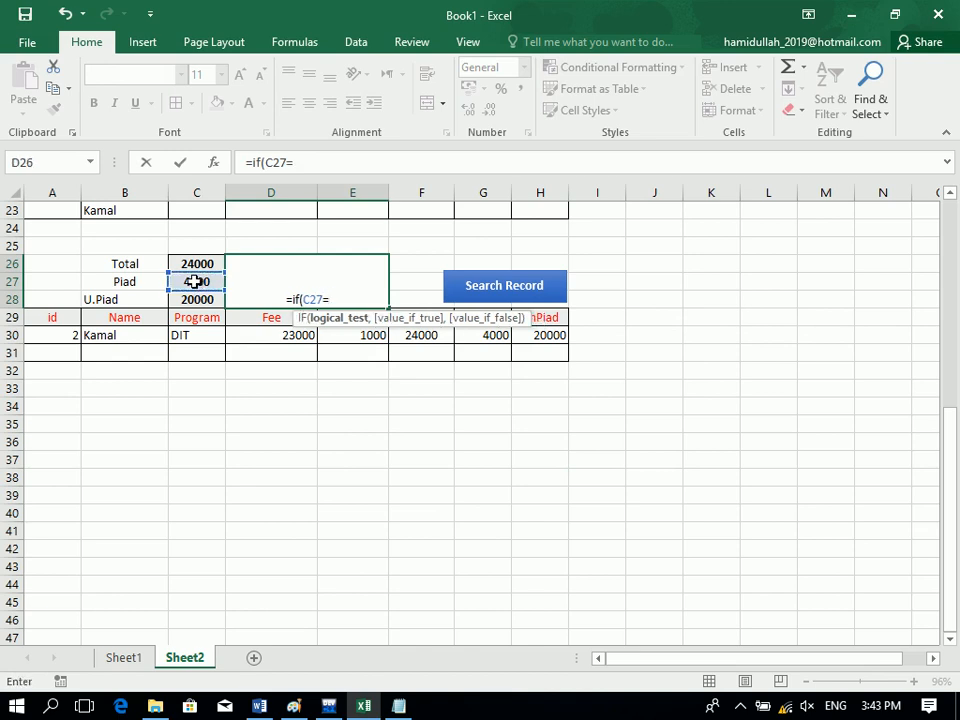
click(196, 264)
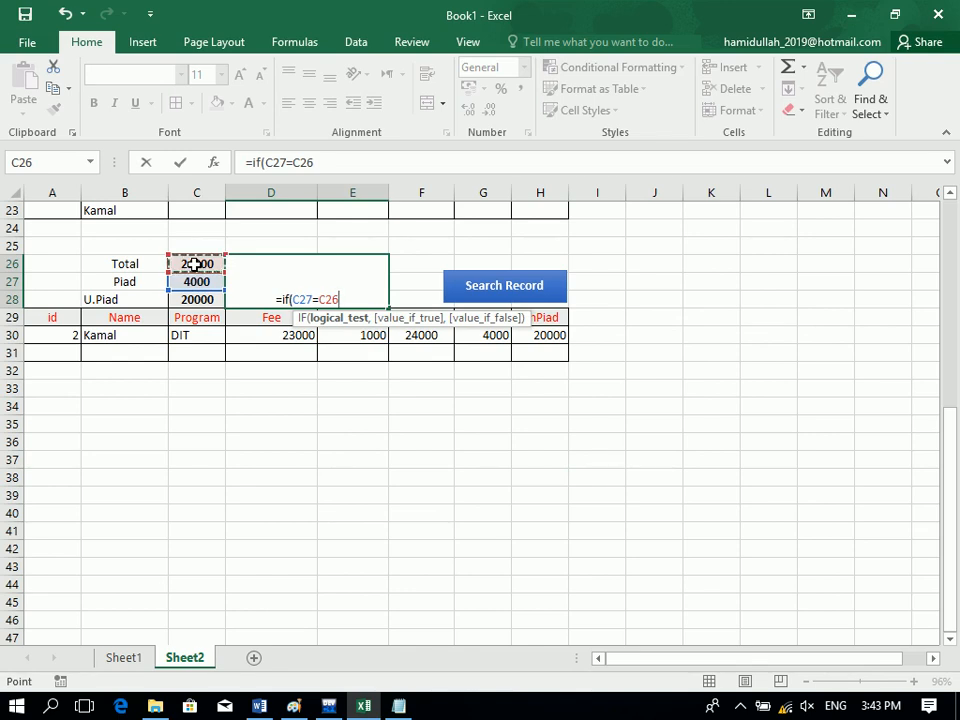
text(m)
key(BackSpace)
text(,")
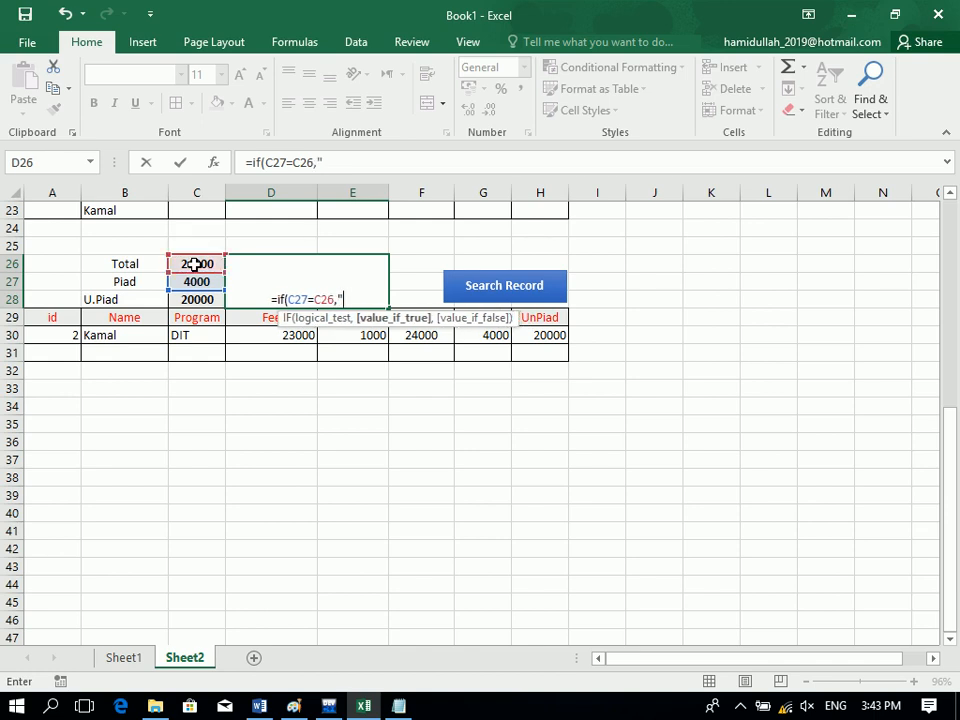
text(Cleared")
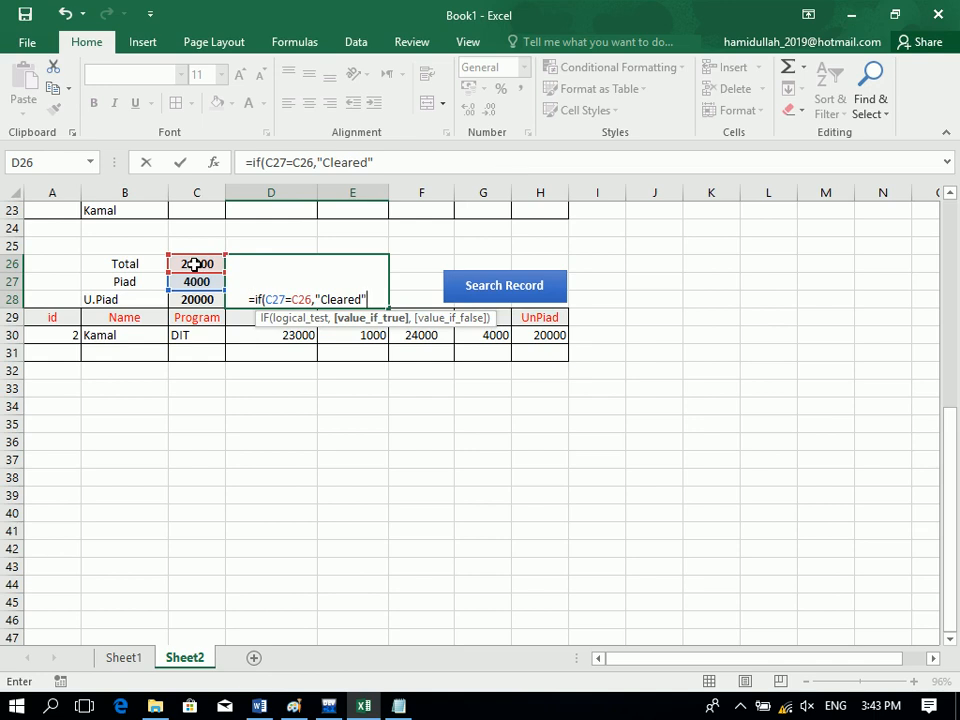
text(,"Not )
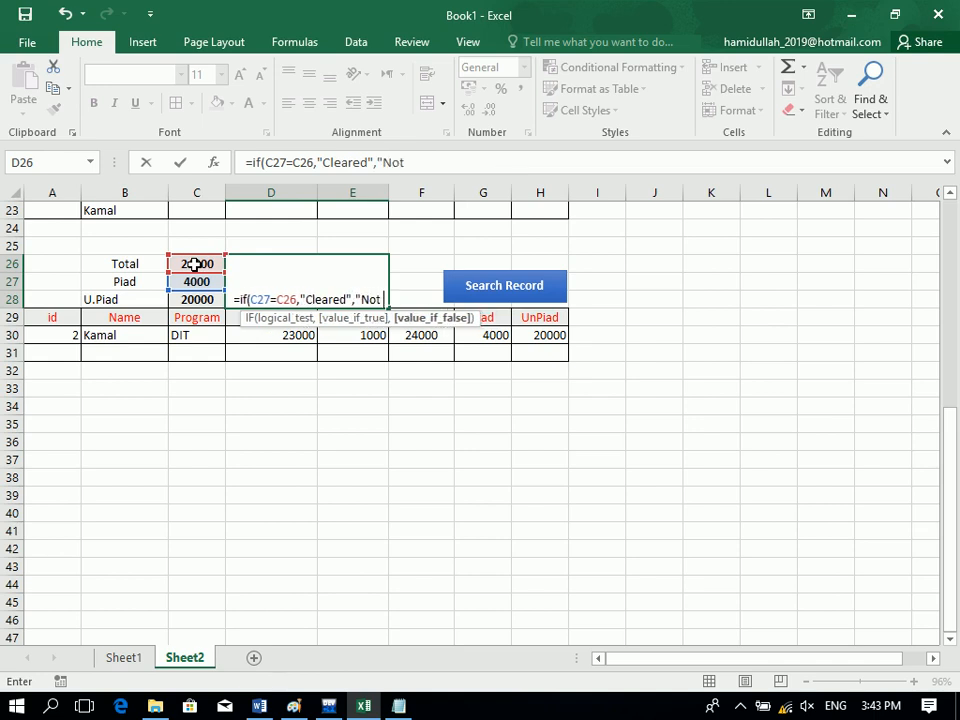
text(Cleared")
key(Return)
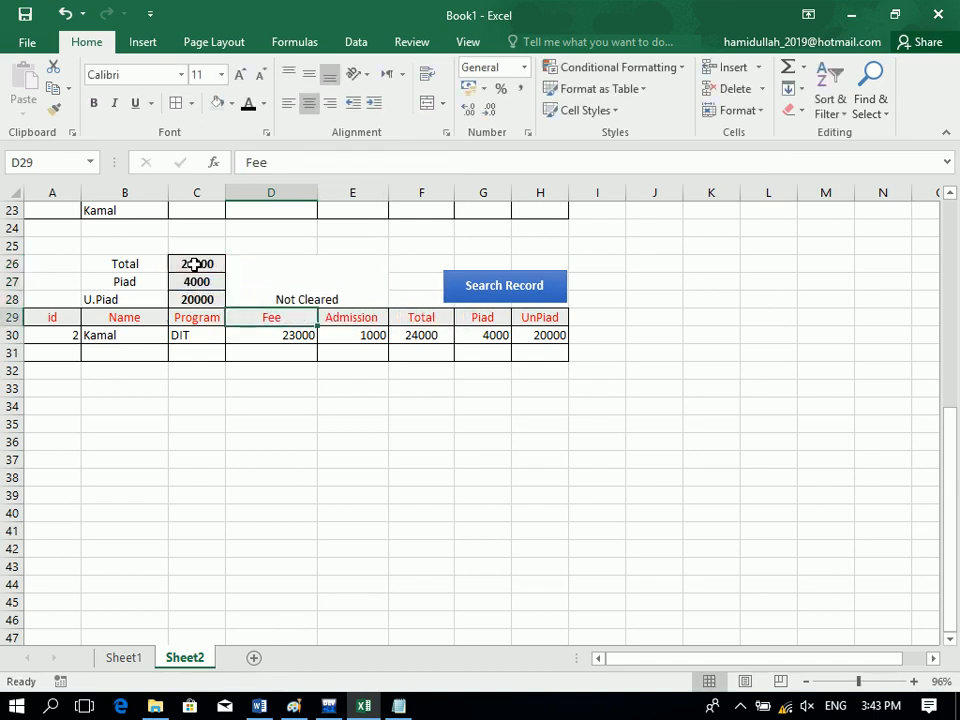
Middle-align the status text, make it bold and enlarge it to 18 pt.
click(306, 284)
click(309, 74)
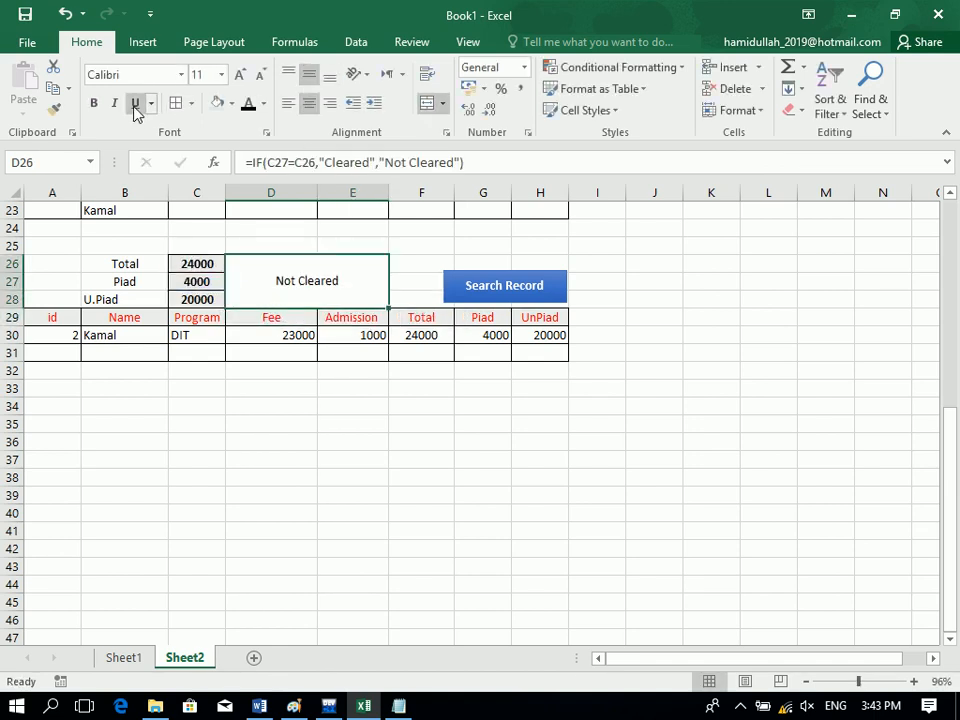
click(93, 103)
click(241, 77)
click(241, 77)
click(241, 77)
click(241, 77)
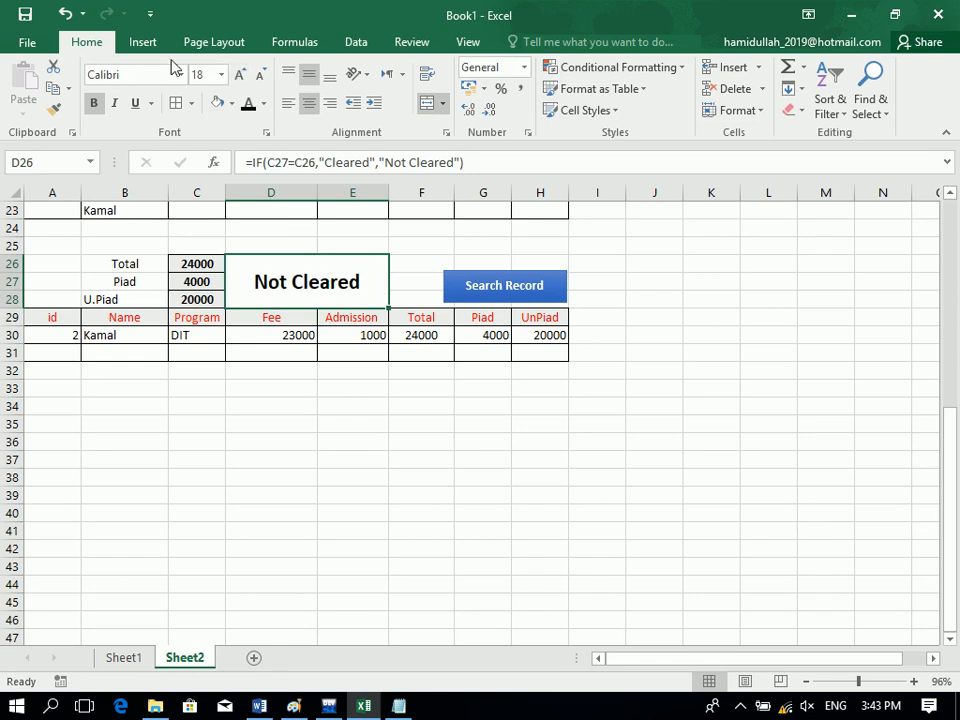
Start a Text that Contains highlight rule for Not Cleared using a custom format.
click(615, 68)
mouse_move(643, 100)
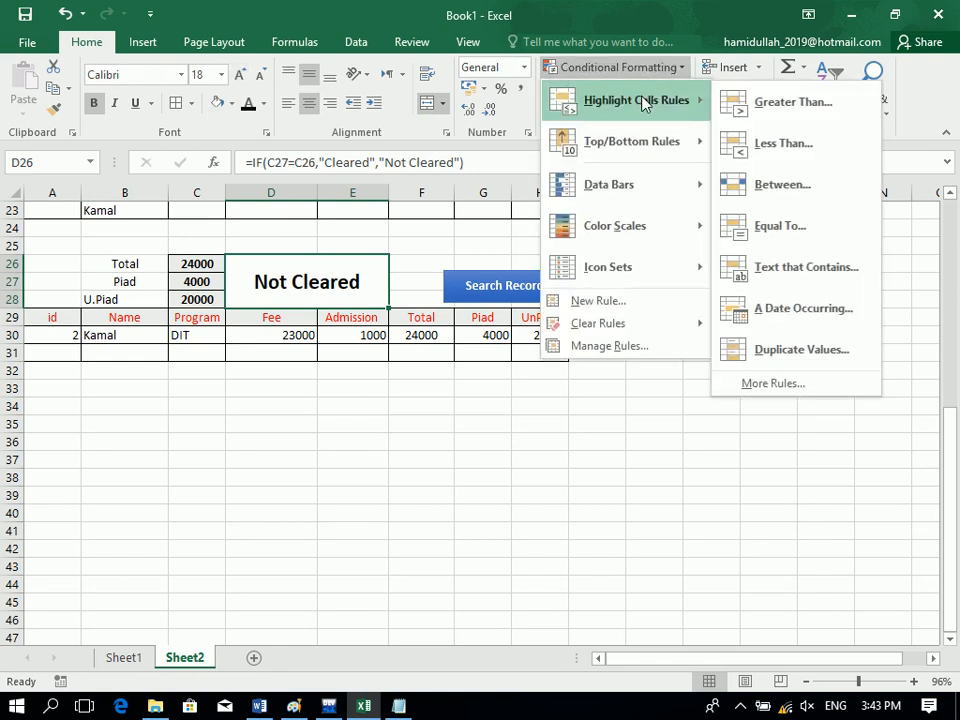
click(829, 268)
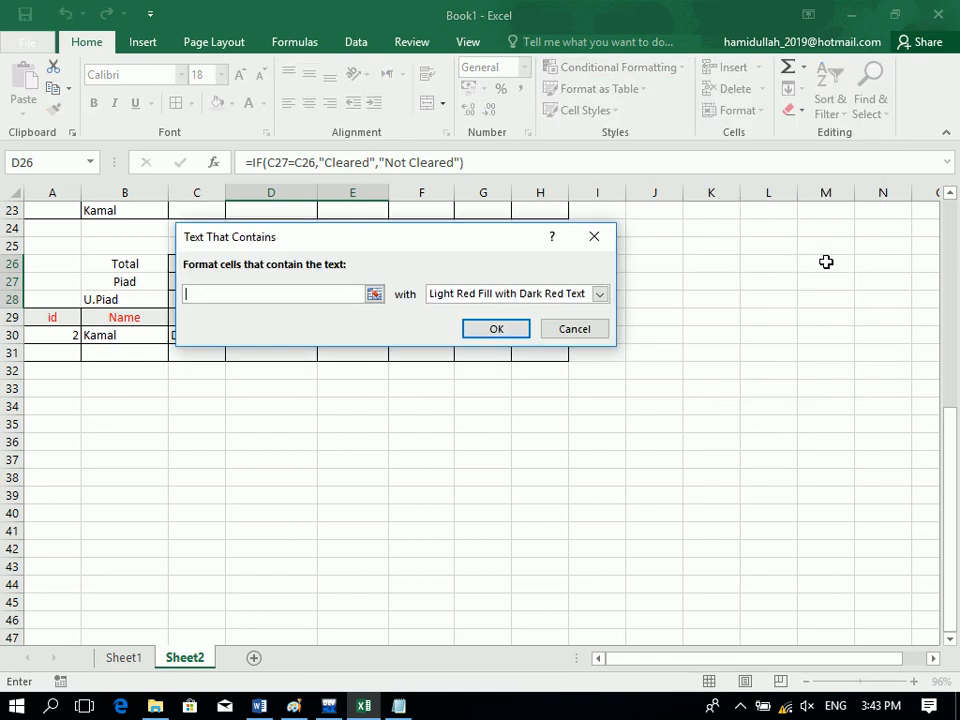
drag(499, 244, 808, 191)
text(Not Cleared)
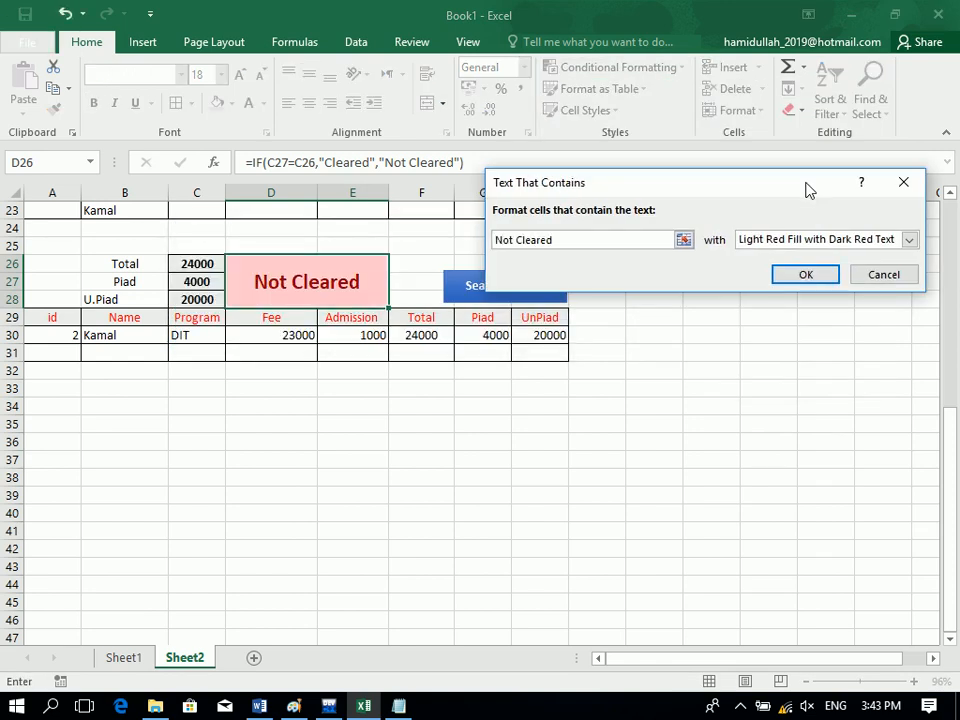
click(800, 238)
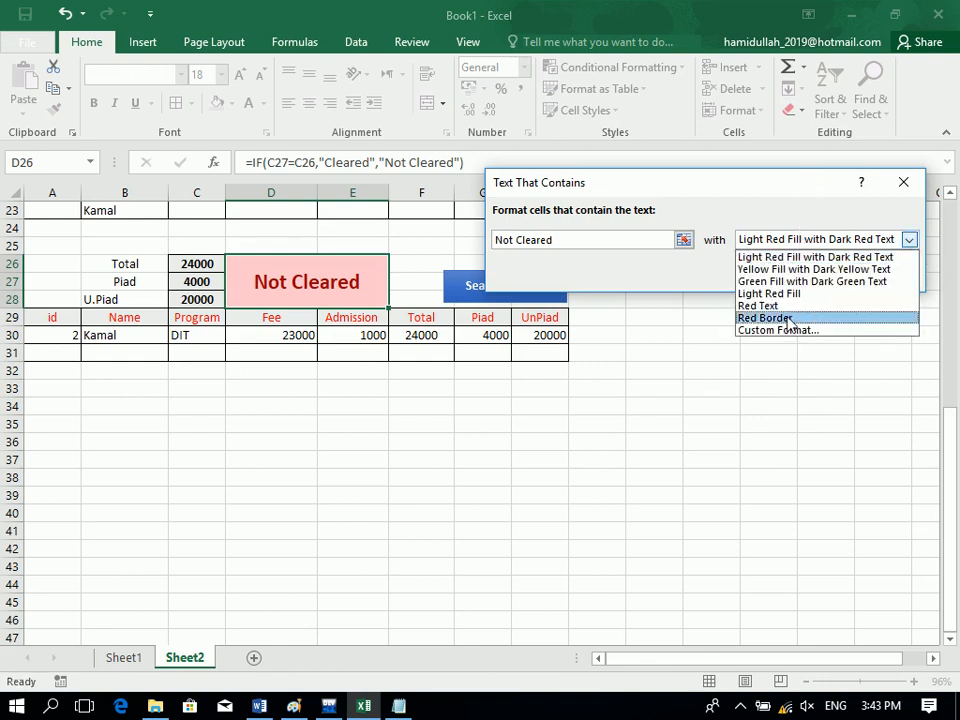
click(731, 330)
Give the rule a dark red fill and white font, then apply it.
click(197, 250)
click(181, 250)
click(285, 70)
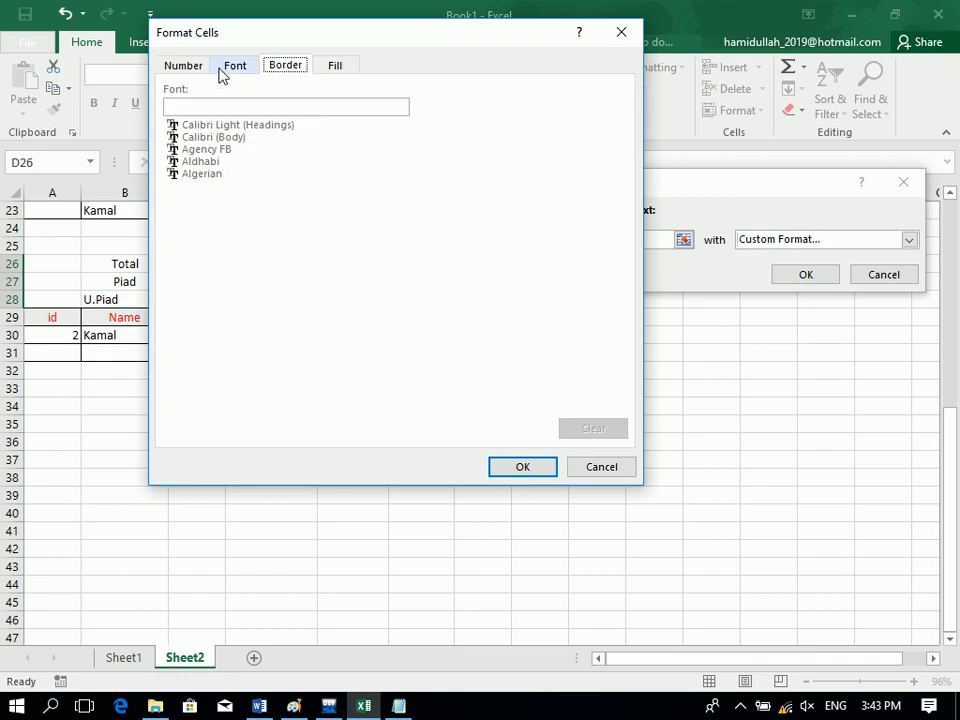
click(224, 70)
click(488, 222)
click(433, 287)
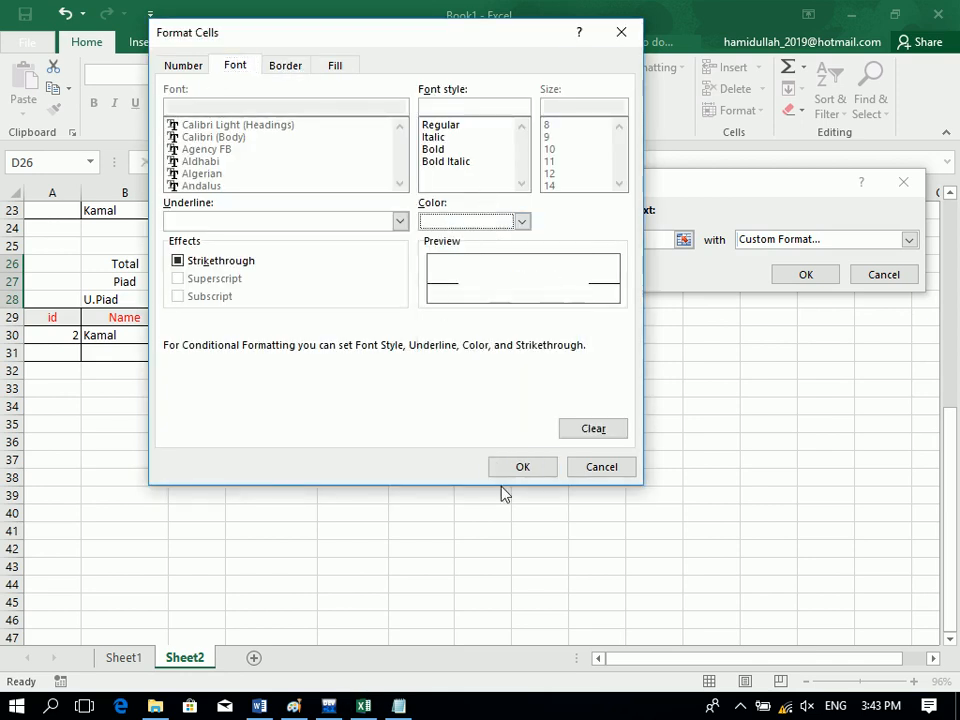
click(508, 472)
click(805, 276)
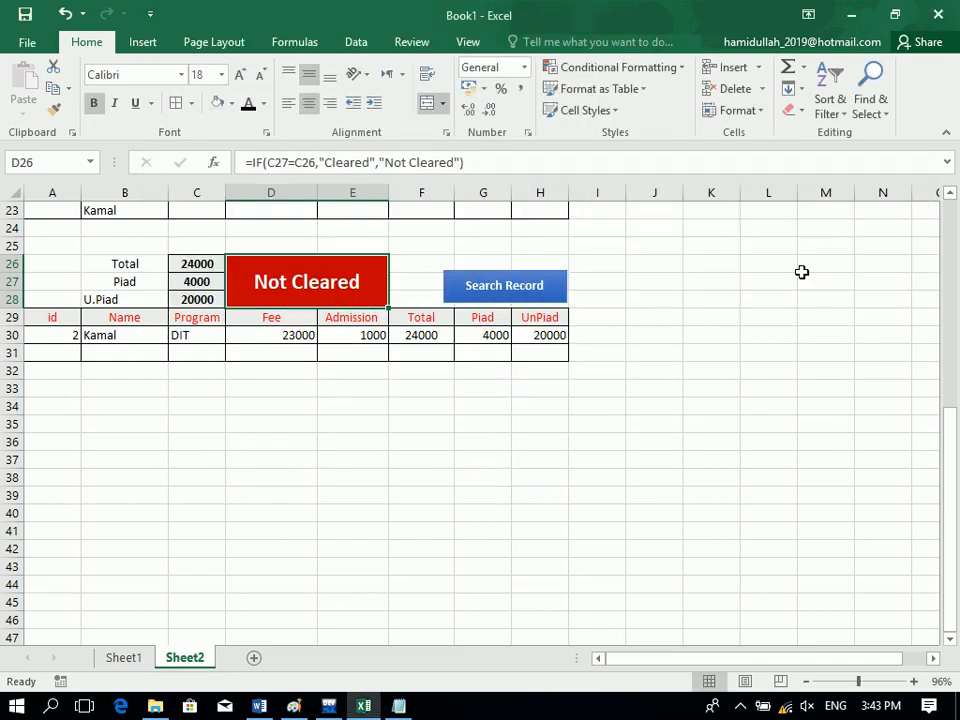
Add a Text that Contains rule for 'Cl' with a green custom fill.
click(620, 67)
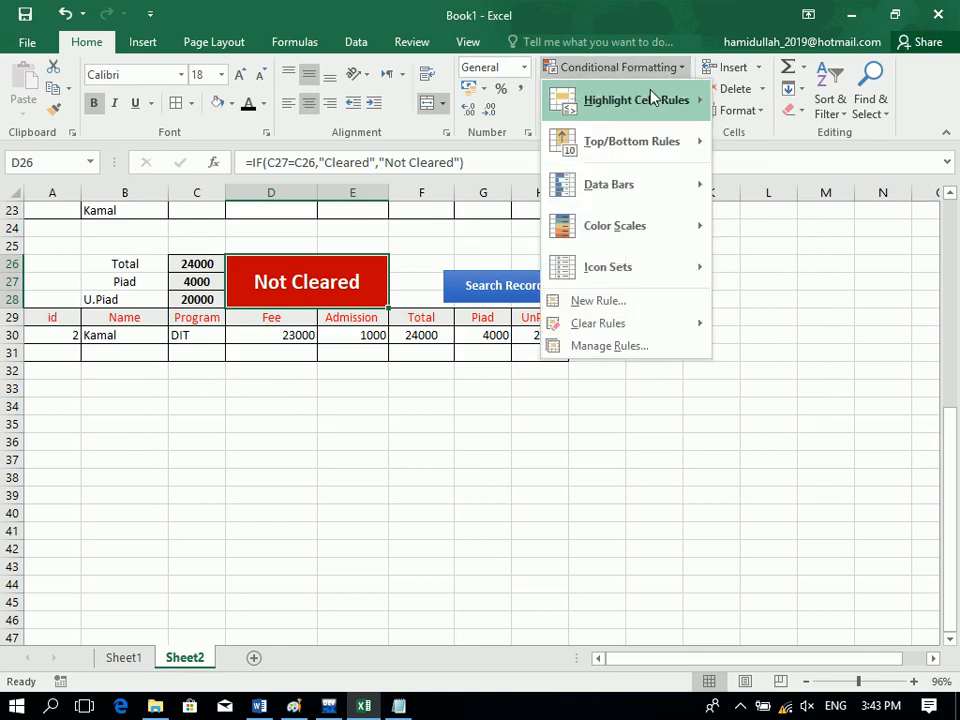
mouse_move(679, 97)
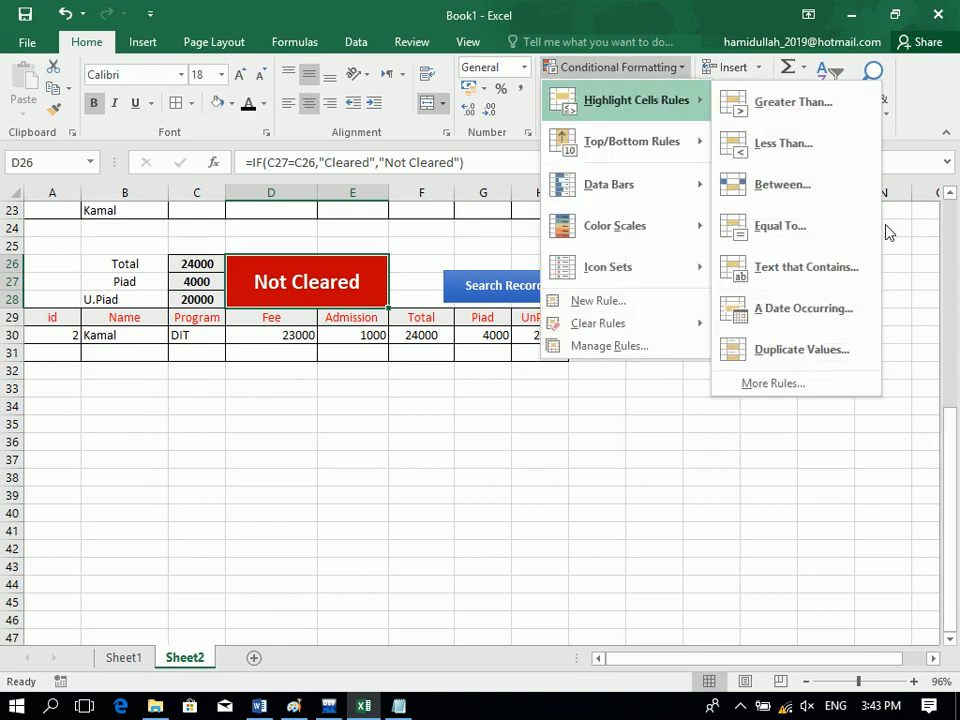
click(806, 267)
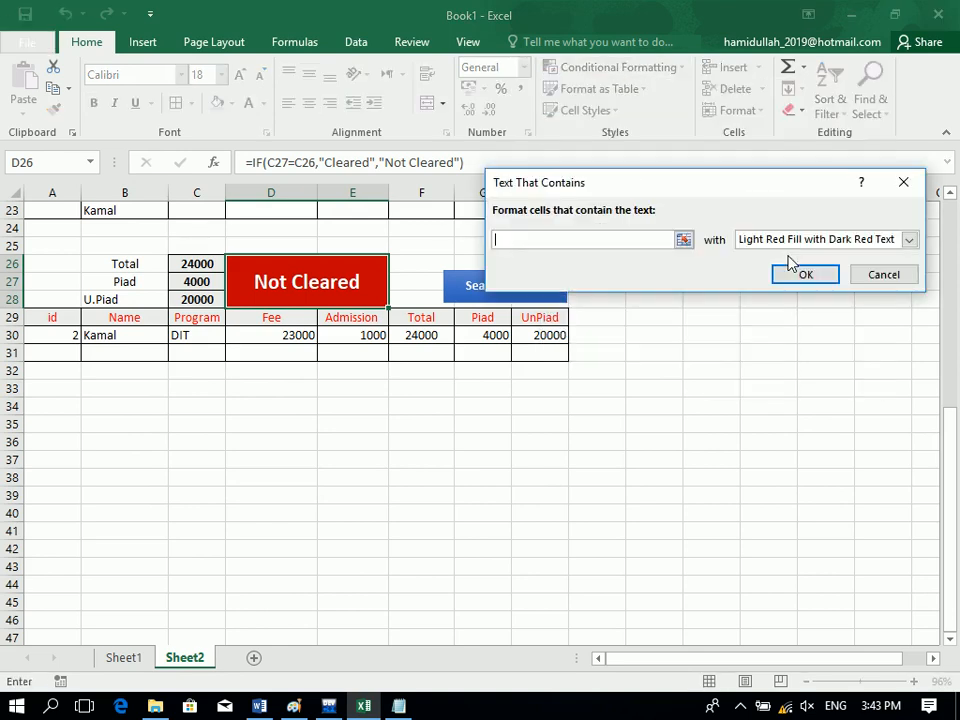
text(Cleared)
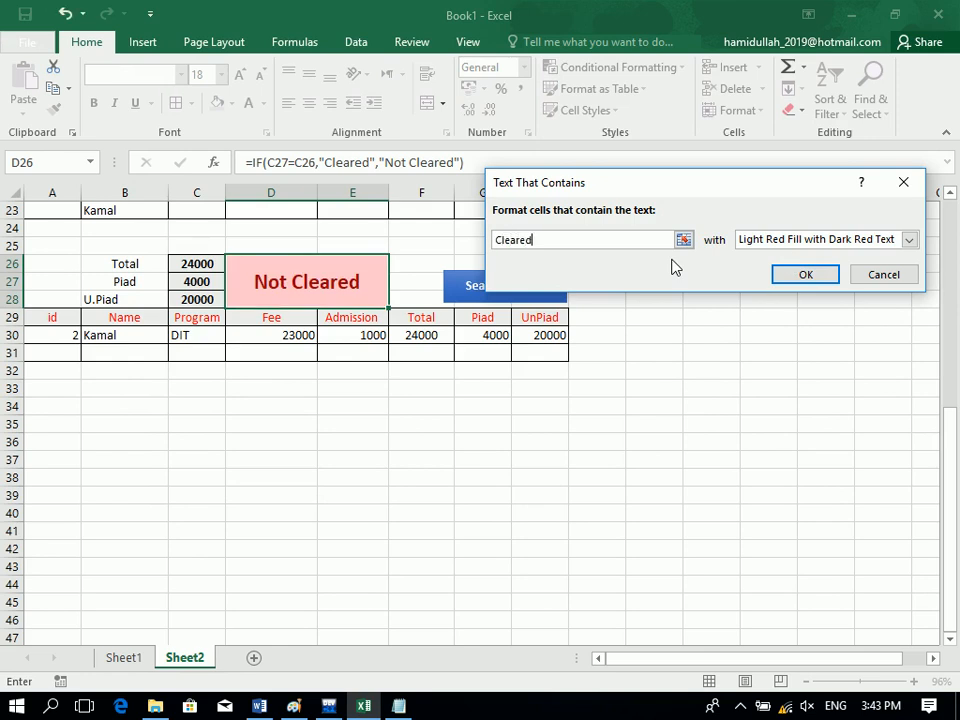
click(782, 240)
click(780, 345)
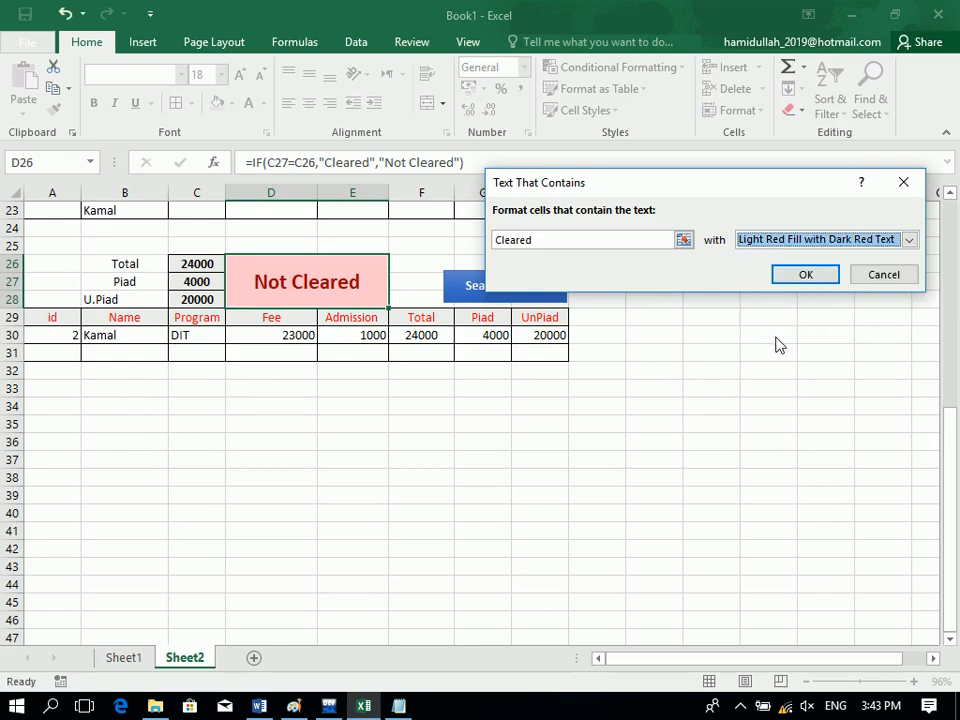
click(745, 241)
click(754, 331)
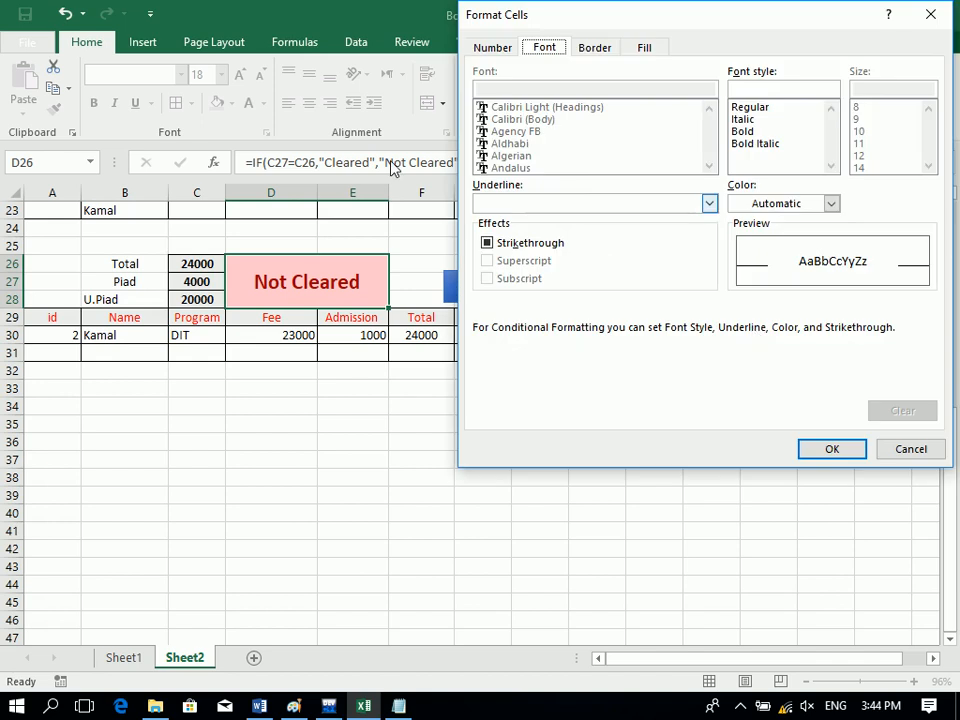
click(645, 47)
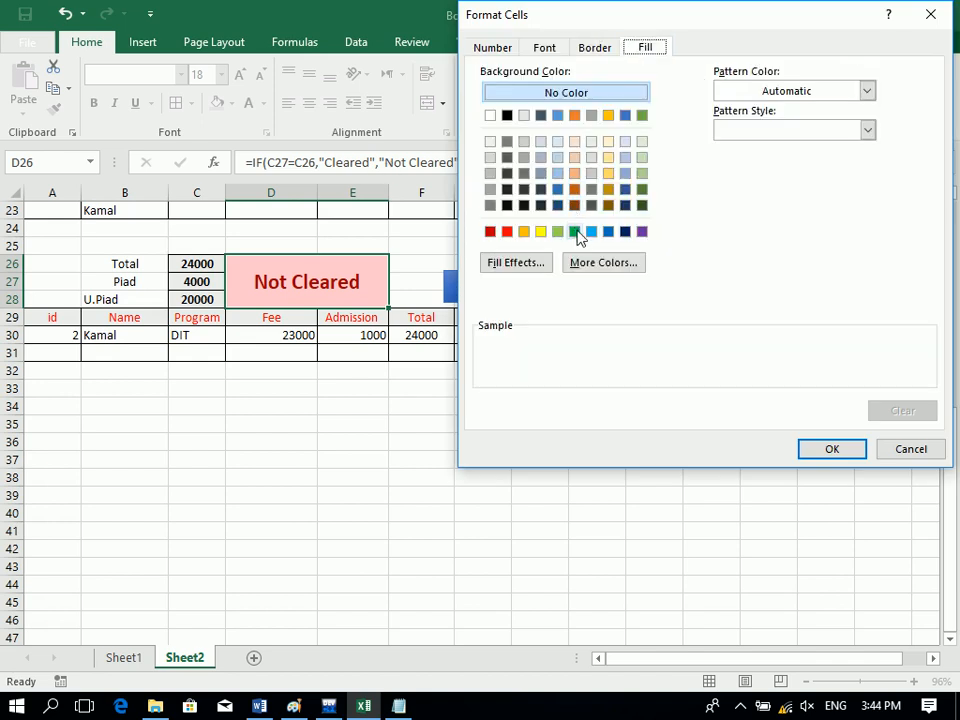
click(576, 232)
click(814, 452)
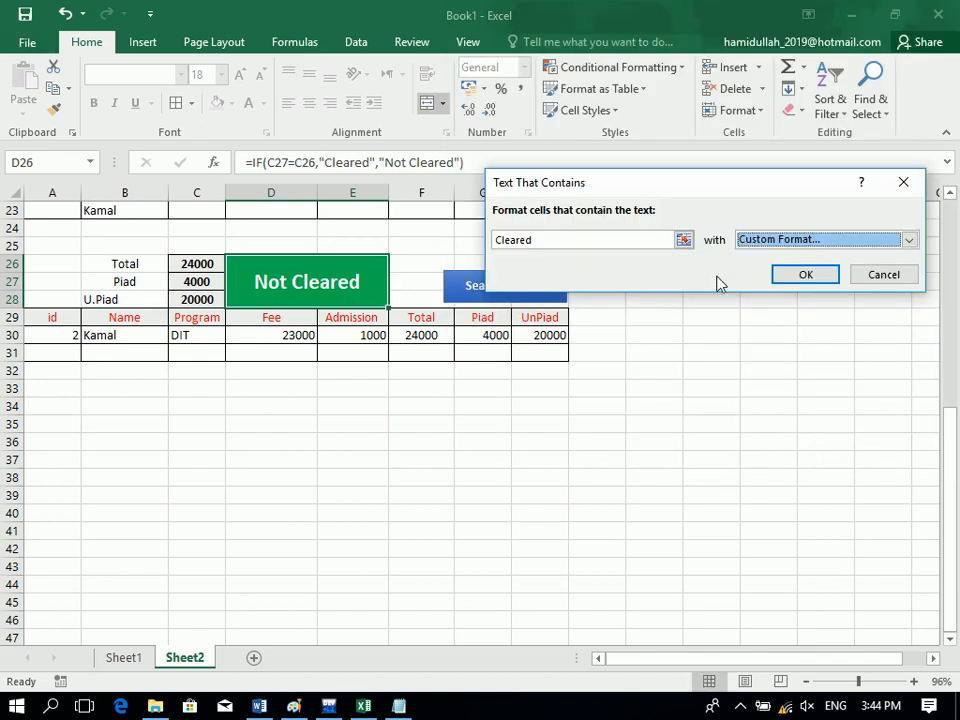
click(802, 275)
click(658, 407)
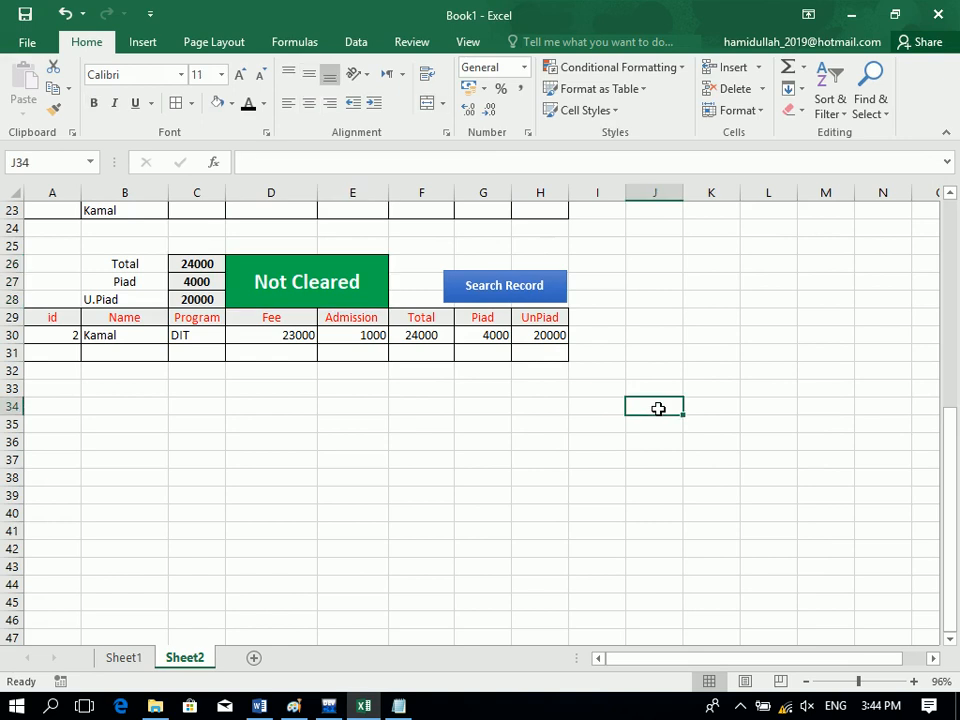
On D26, add a Not Cleared text rule with dark red fill and white text.
click(321, 290)
click(628, 66)
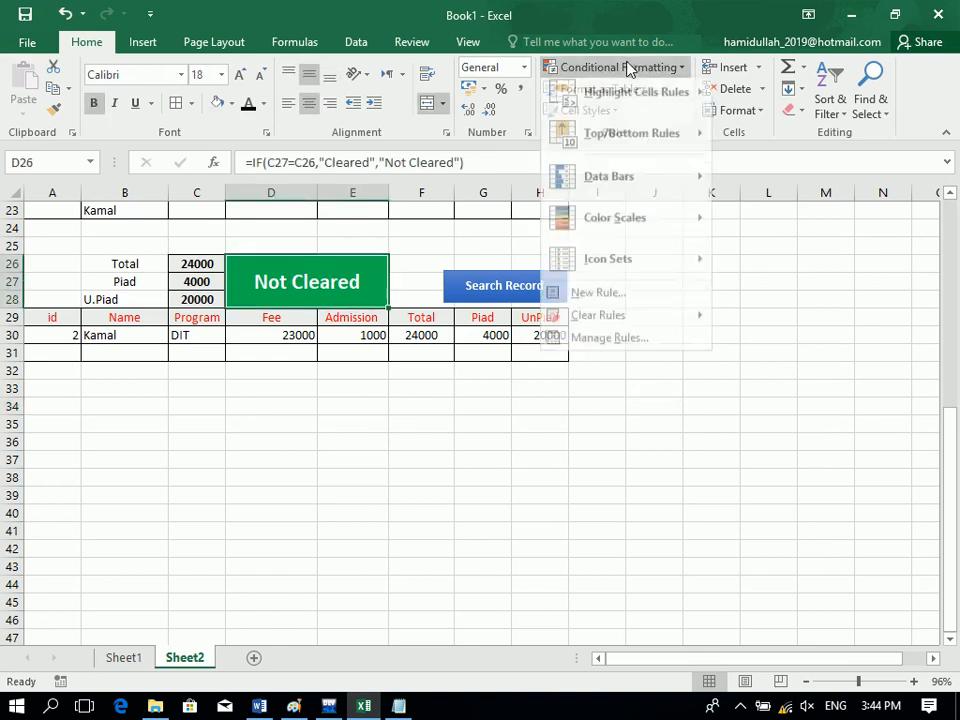
mouse_move(640, 103)
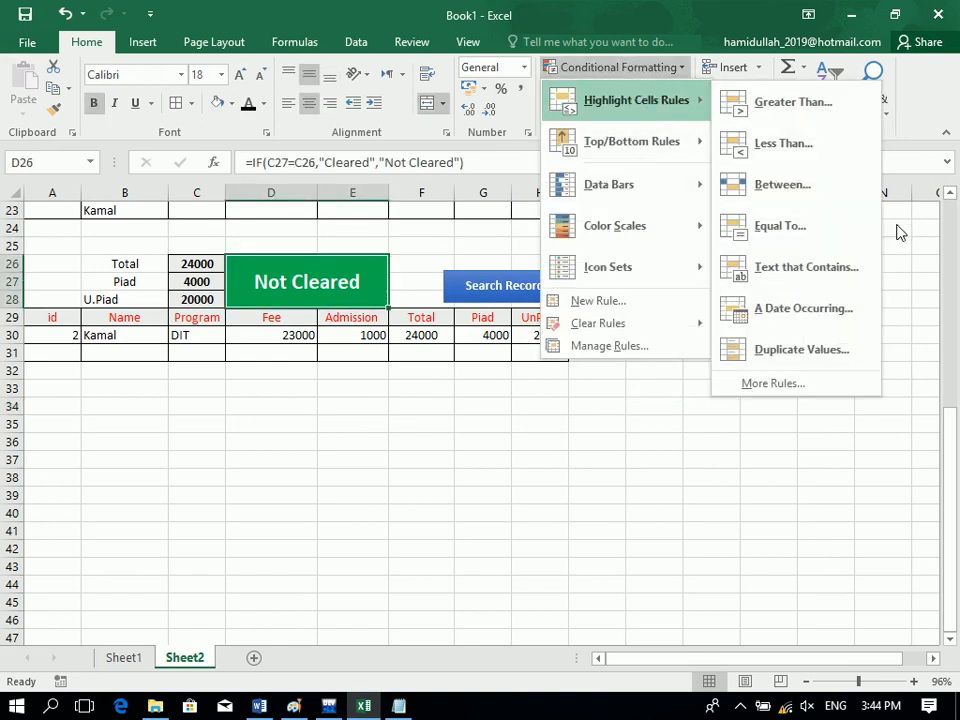
click(838, 278)
text(Not Cl)
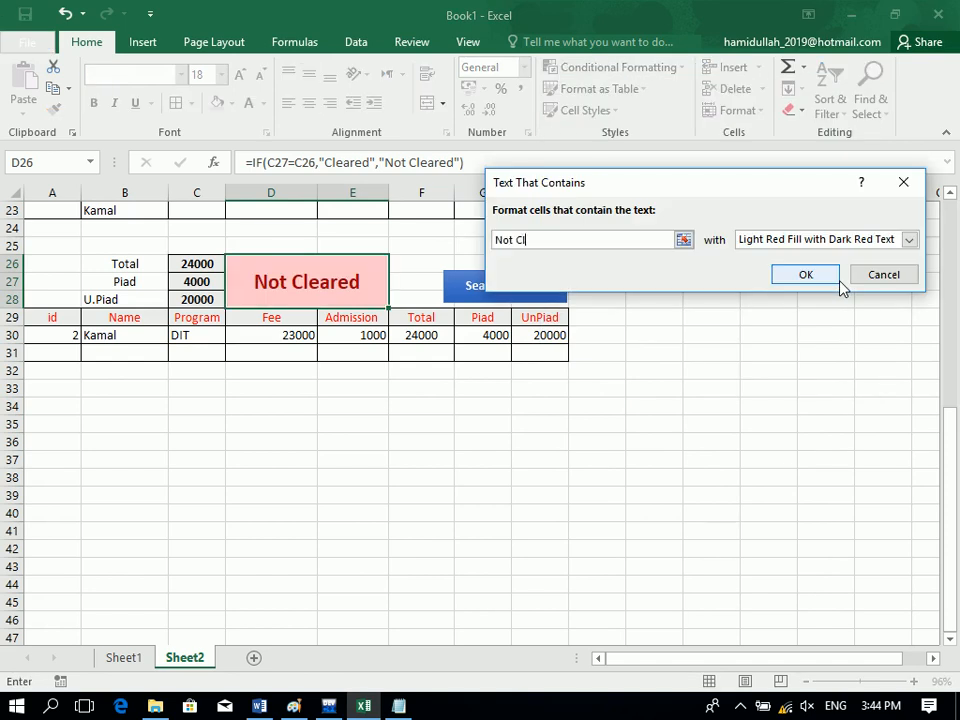
text(eared)
click(828, 241)
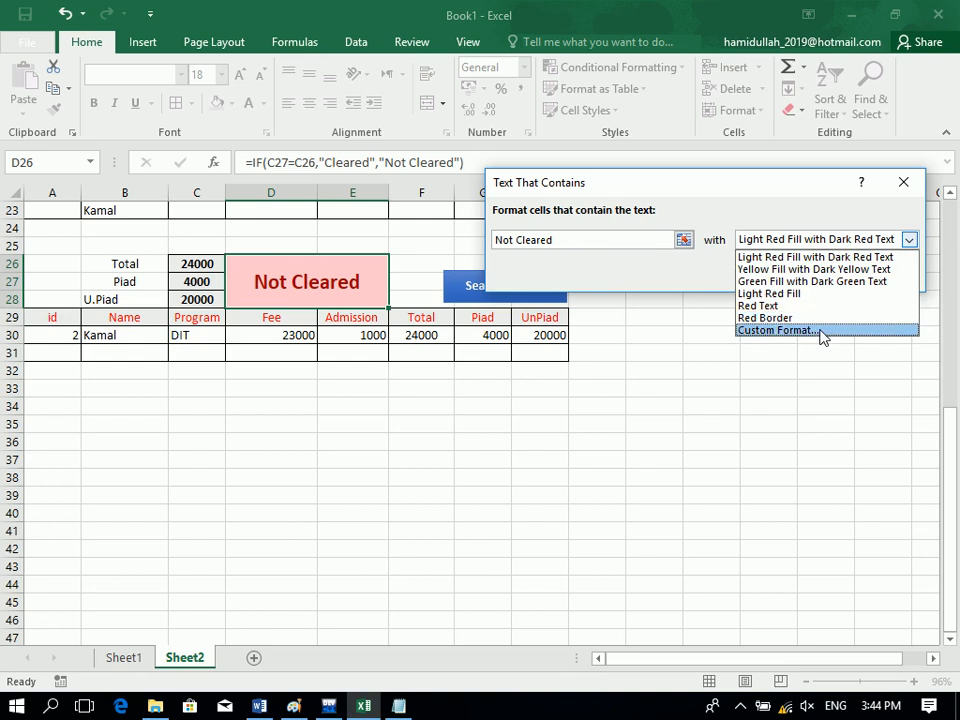
click(822, 331)
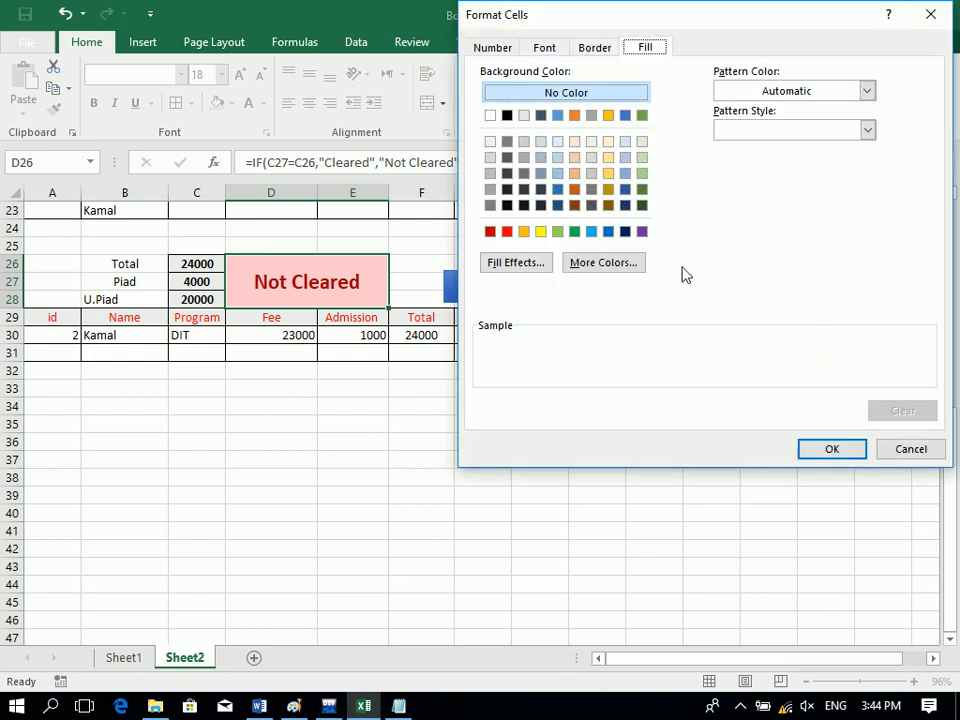
click(490, 231)
click(544, 47)
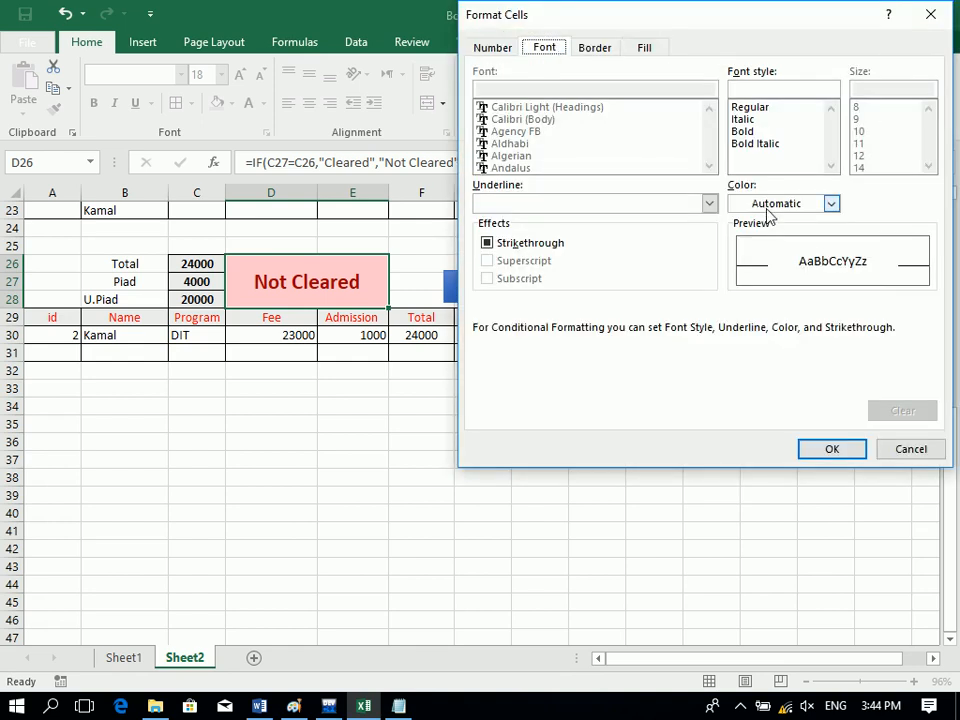
click(830, 203)
click(750, 268)
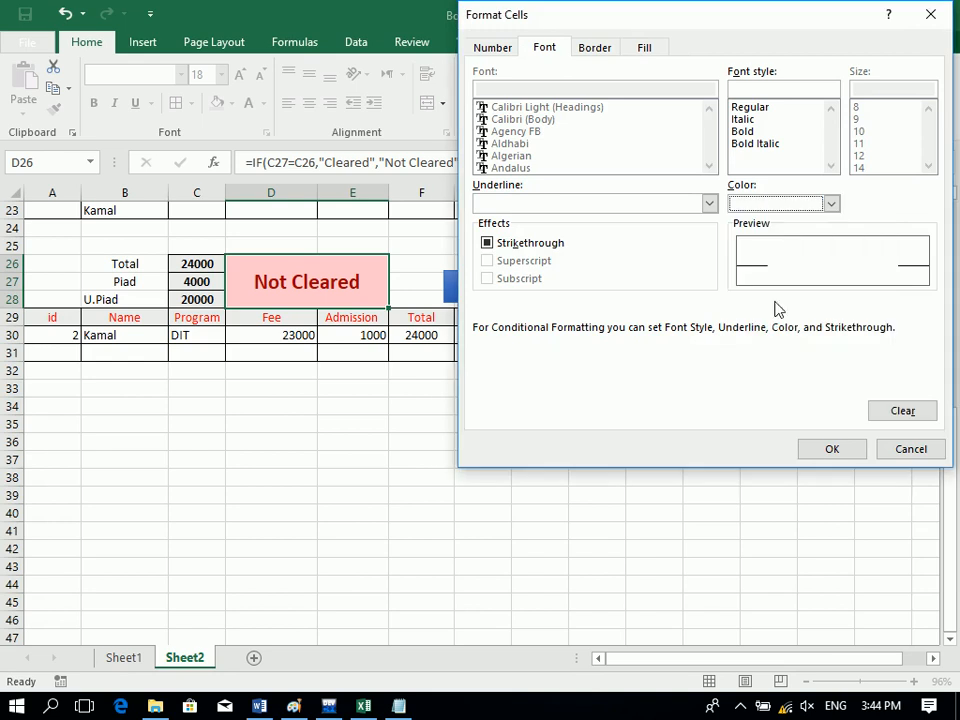
click(832, 449)
click(800, 277)
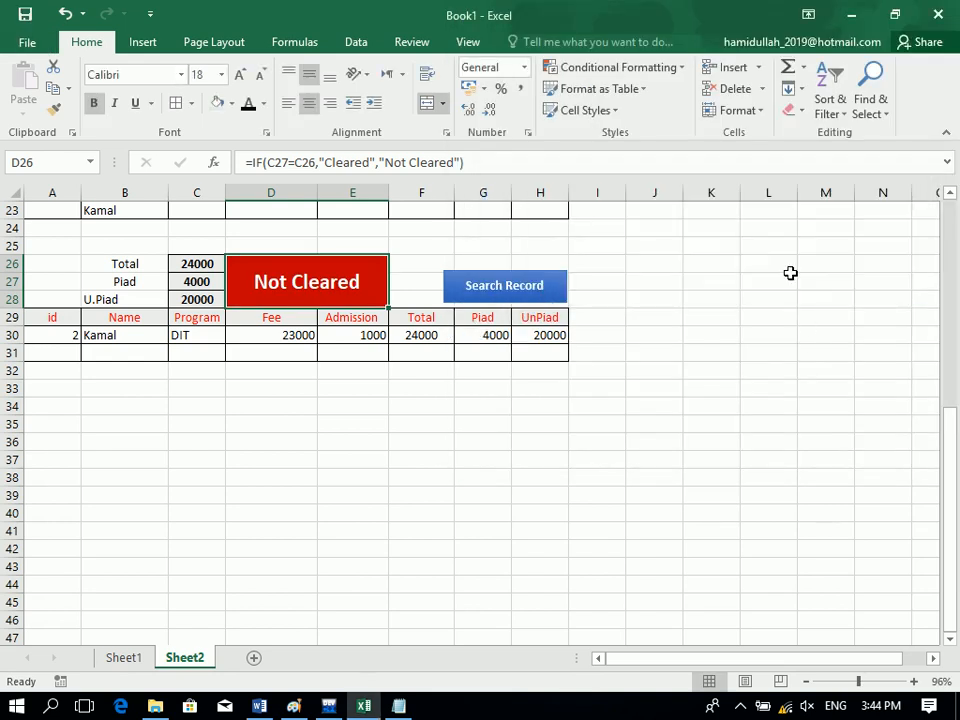
Set up another green-fill Text that Contains rule for 'Cl', then cancel it.
click(587, 68)
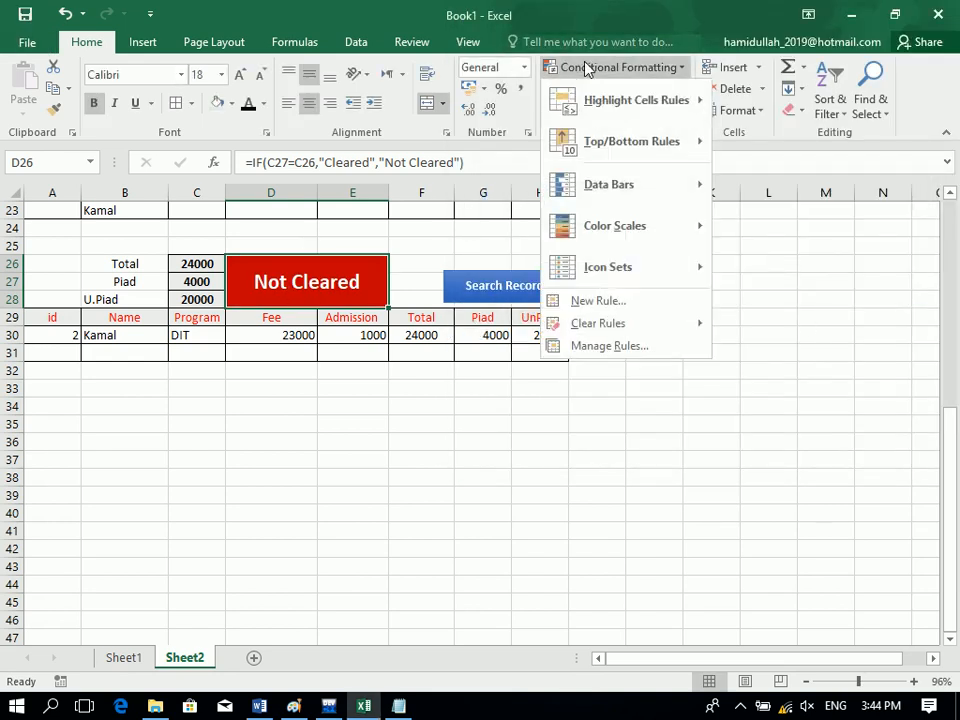
mouse_move(669, 109)
click(797, 268)
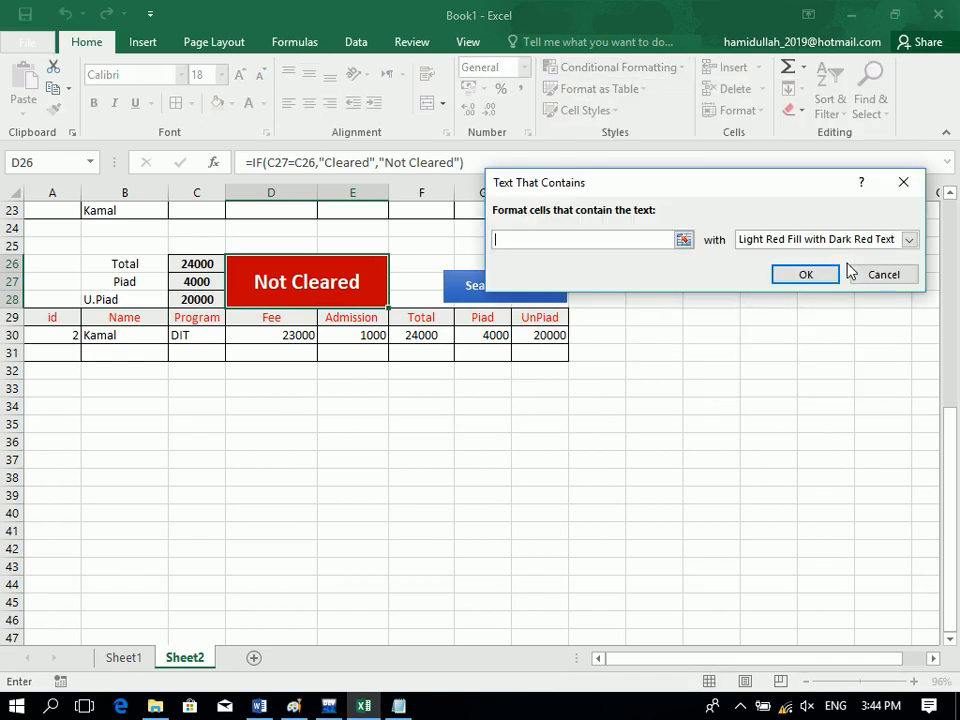
text(Cleared)
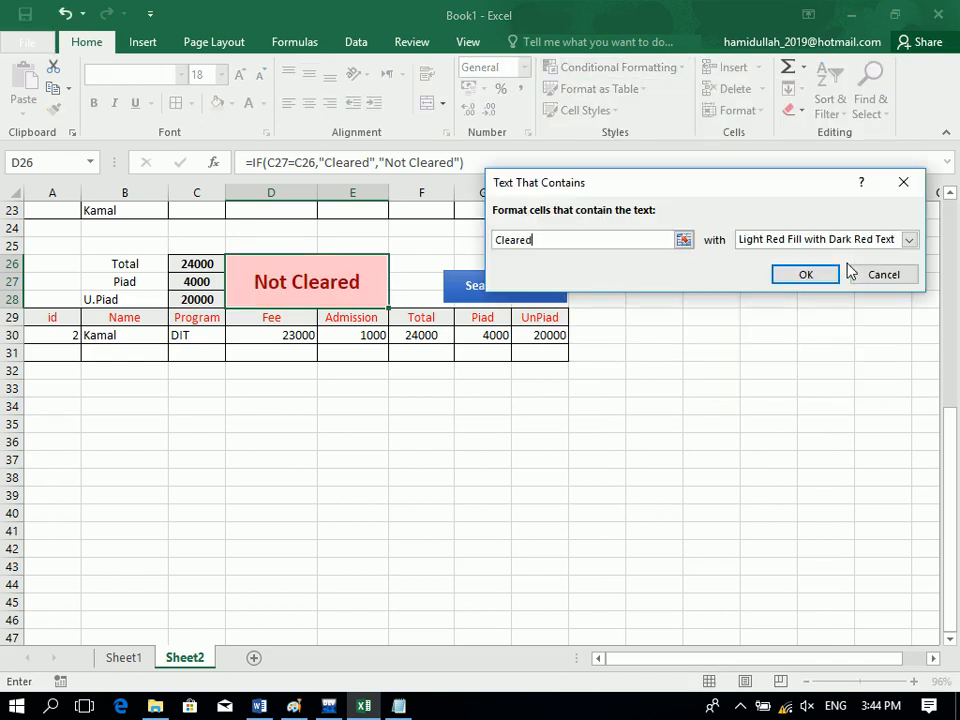
click(788, 239)
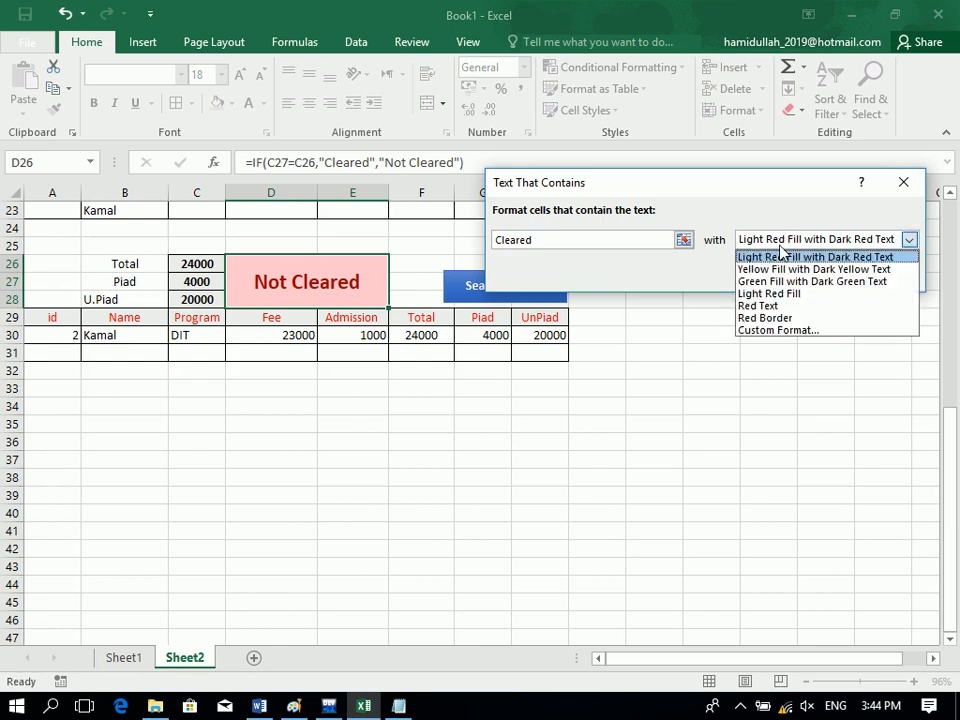
click(780, 330)
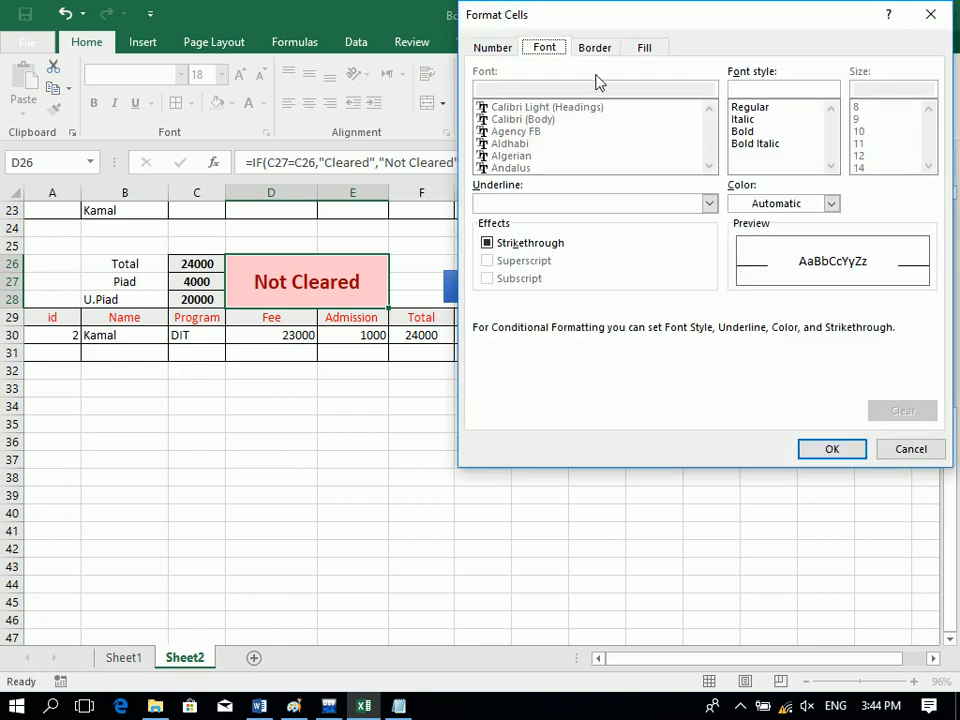
click(648, 52)
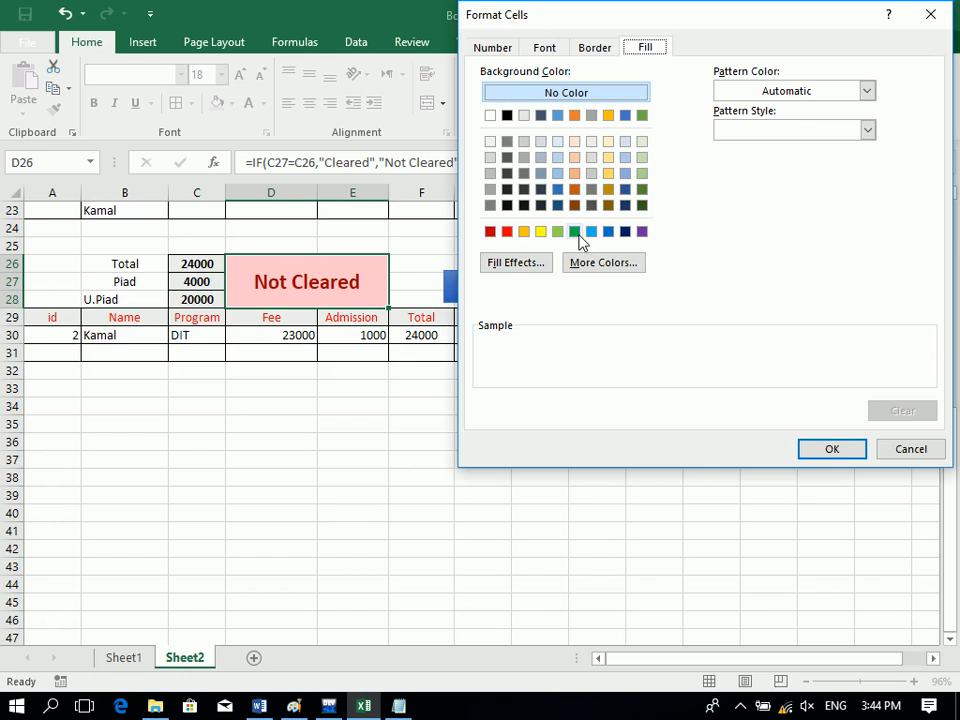
click(577, 233)
click(831, 449)
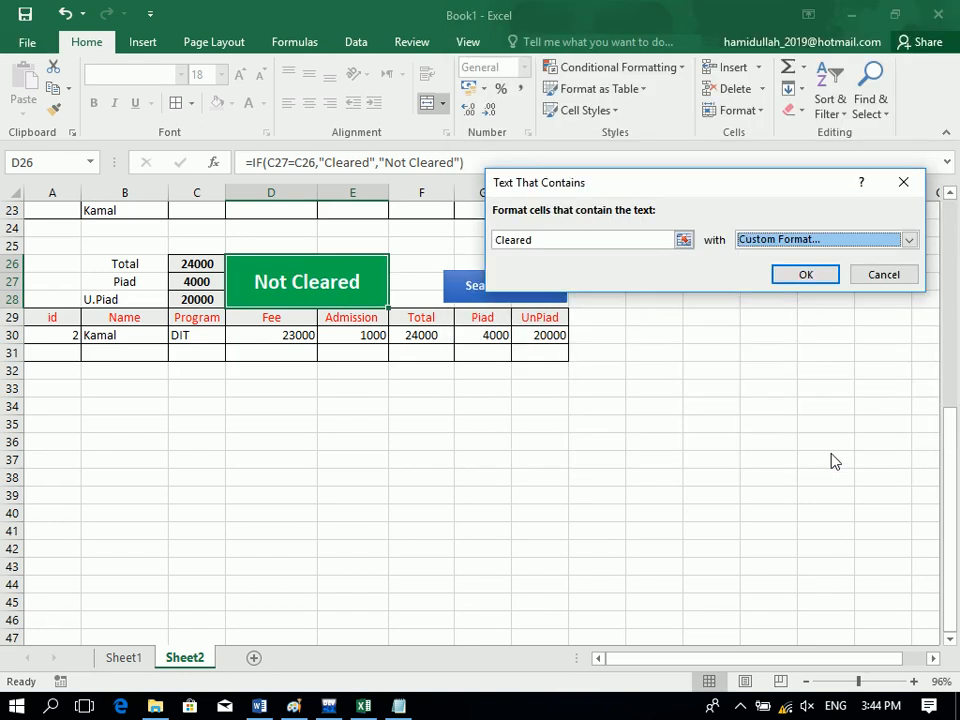
click(880, 274)
Add an Equal To rule giving the status cell a green fill for Cleared.
click(677, 67)
mouse_move(681, 100)
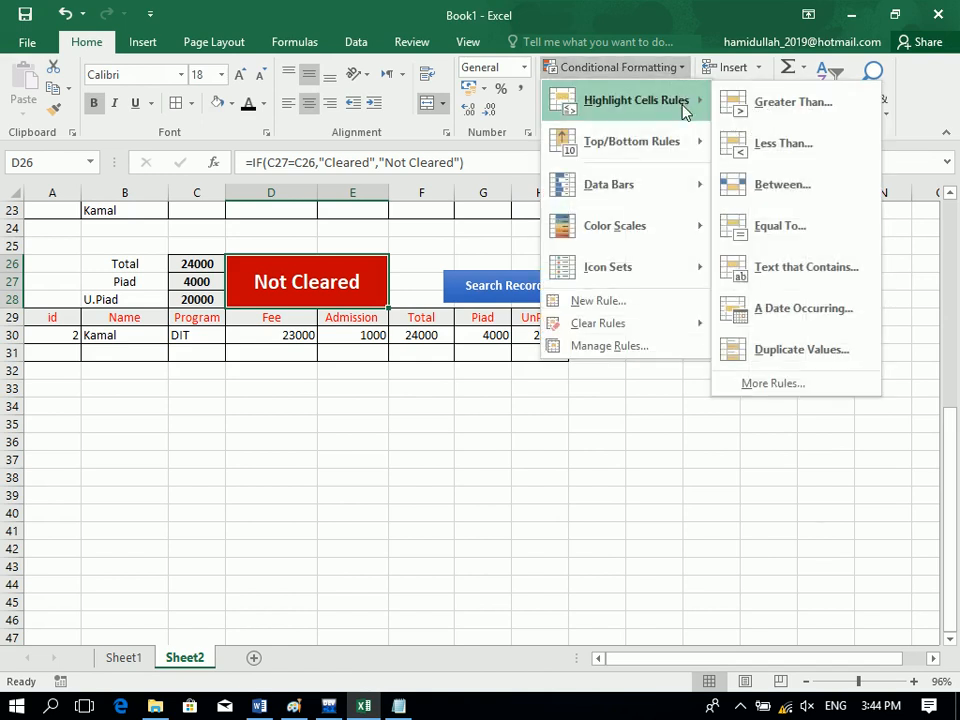
click(826, 240)
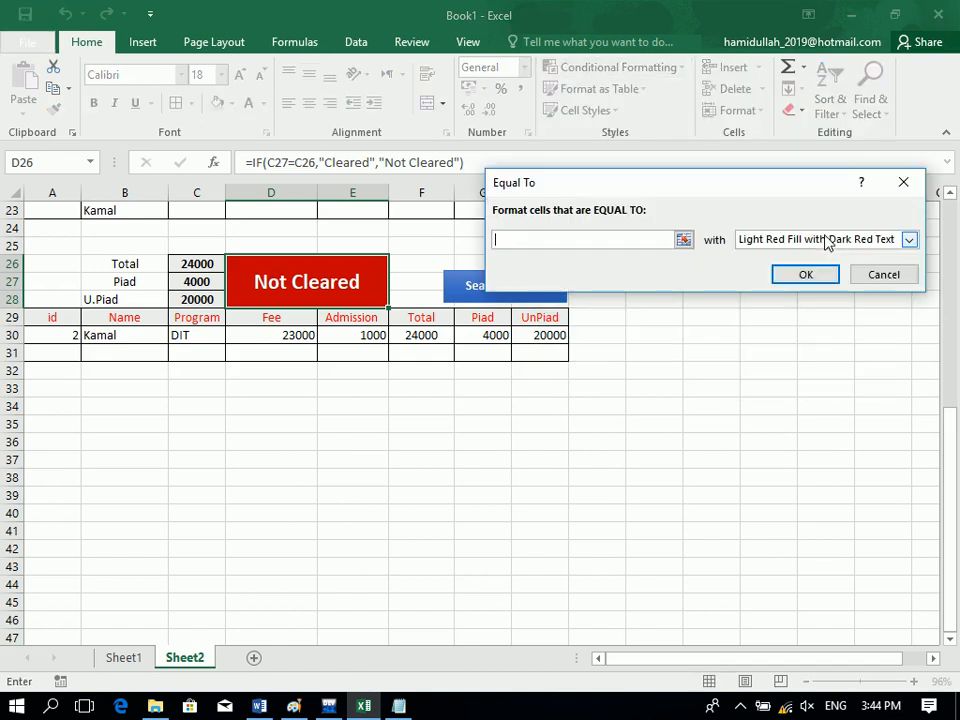
text(Ckl)
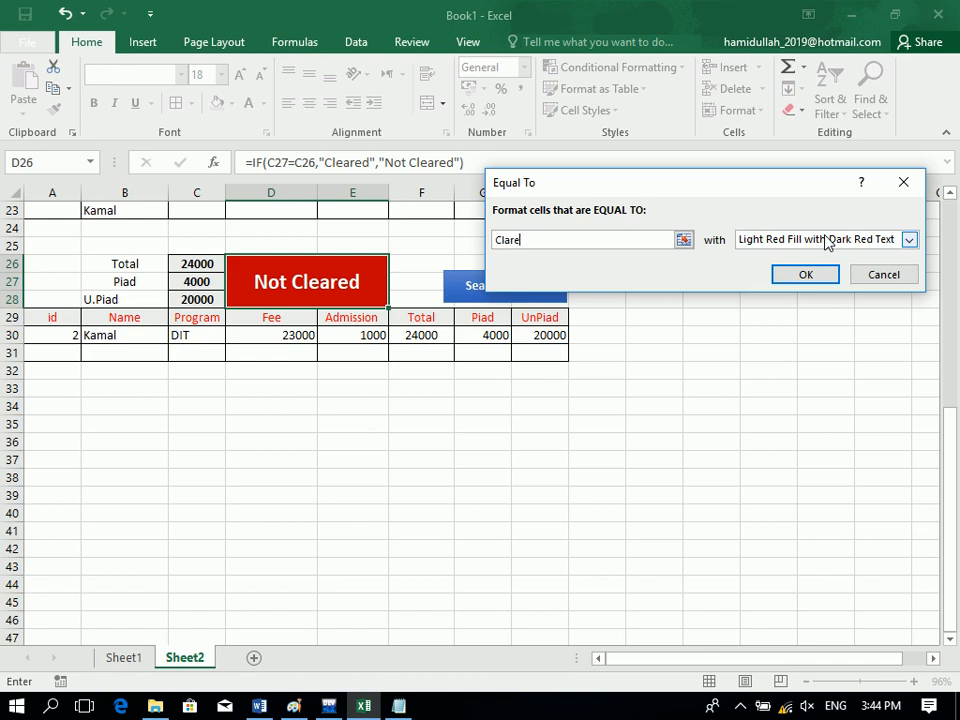
click(826, 240)
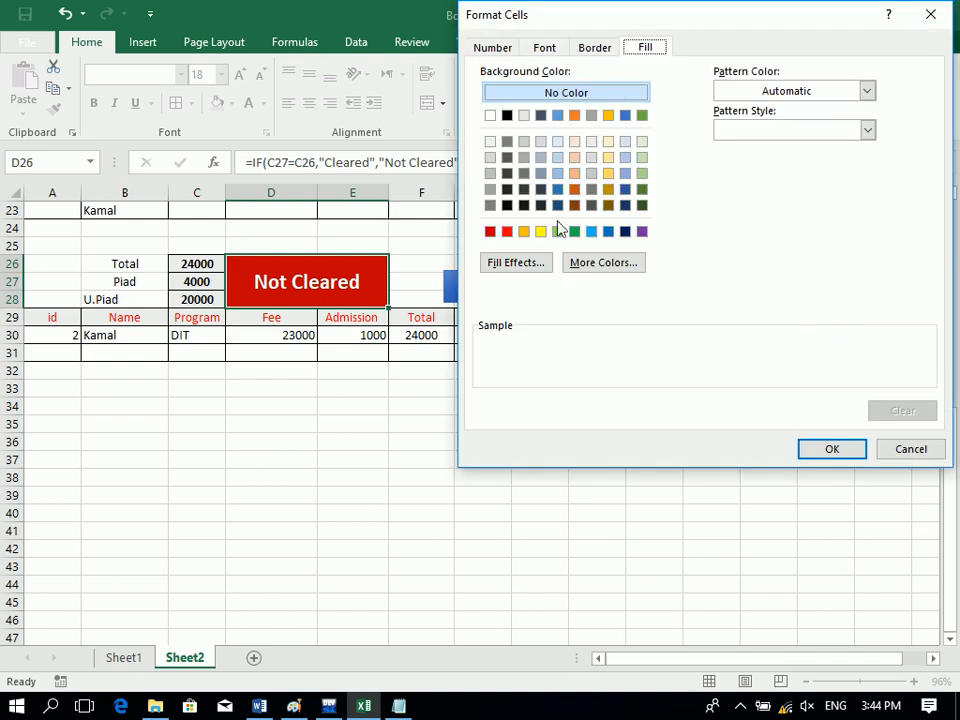
click(574, 232)
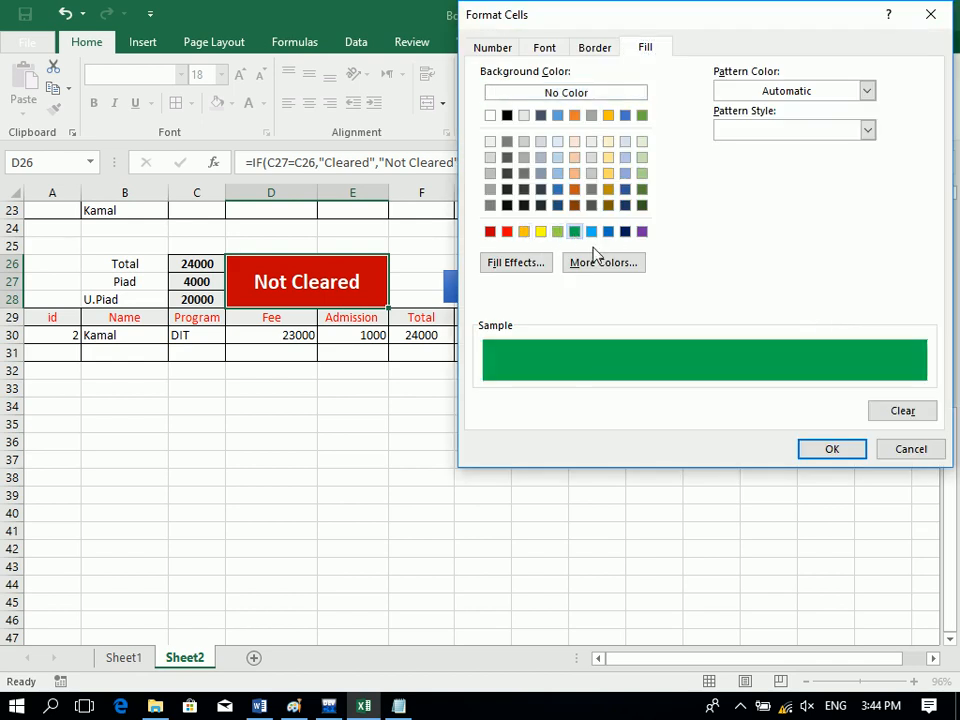
click(815, 450)
click(798, 277)
click(631, 443)
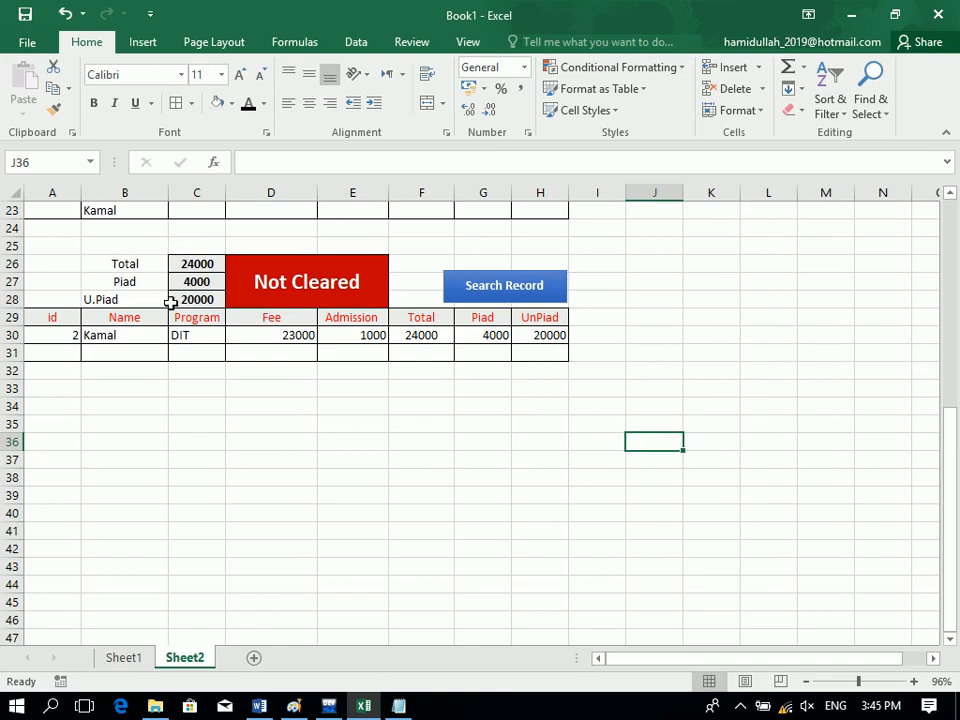
Search B23 for one student's name, then rerun the search with another student's name.
click(122, 208)
text(Ahmad)
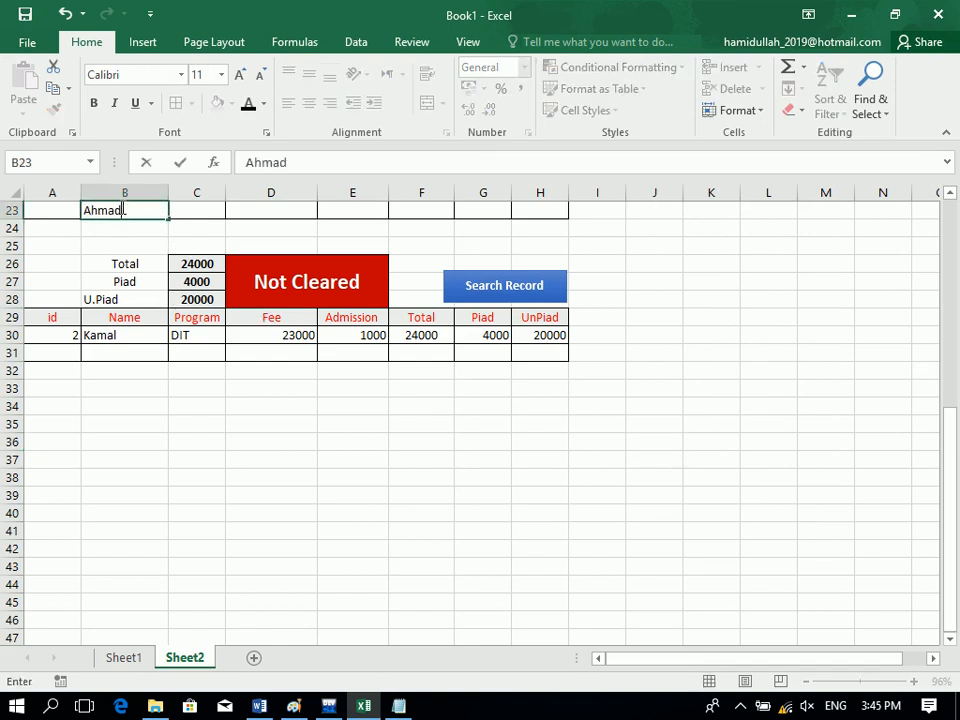
click(489, 285)
click(491, 290)
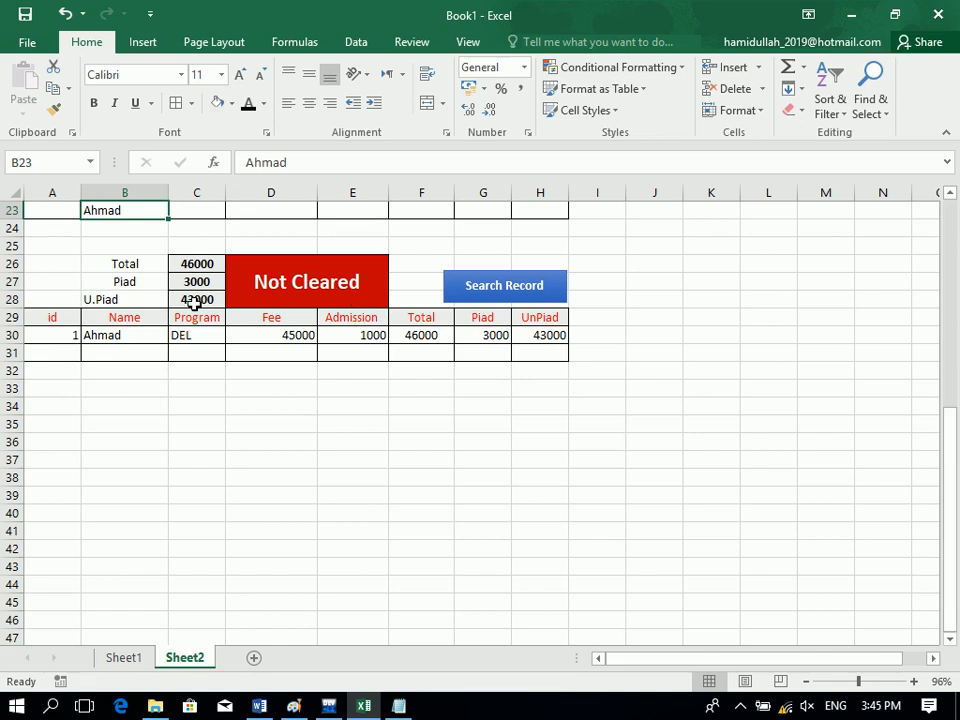
text(nOOR)
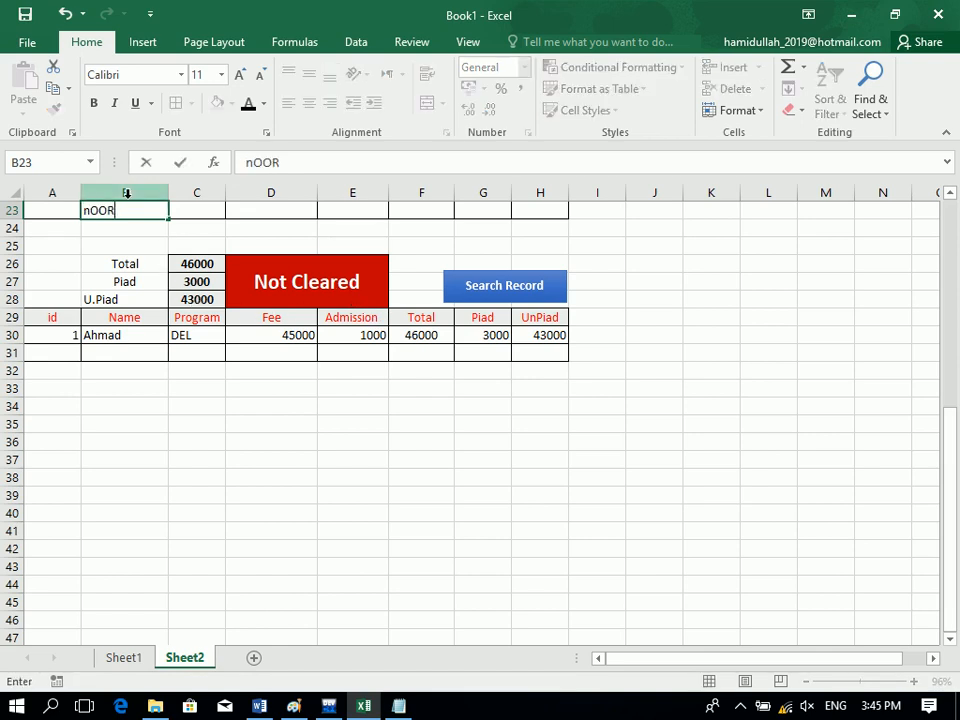
click(511, 281)
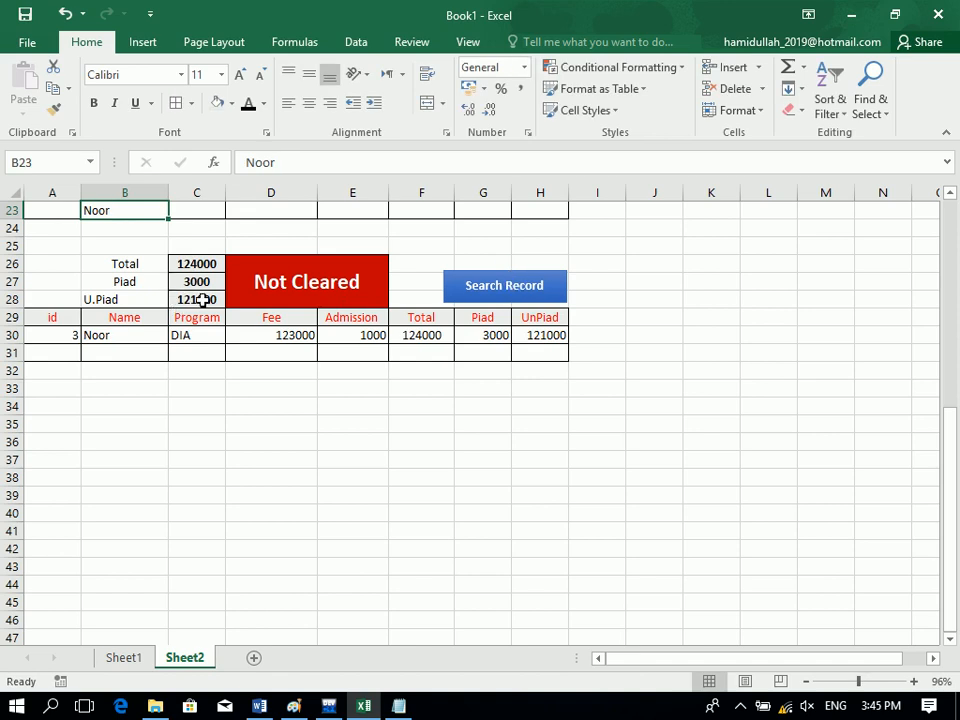
Start a new row 10 record with the student's name and program DIA.
drag(206, 244, 196, 212)
click(133, 364)
text(Noor)
key(Tab)
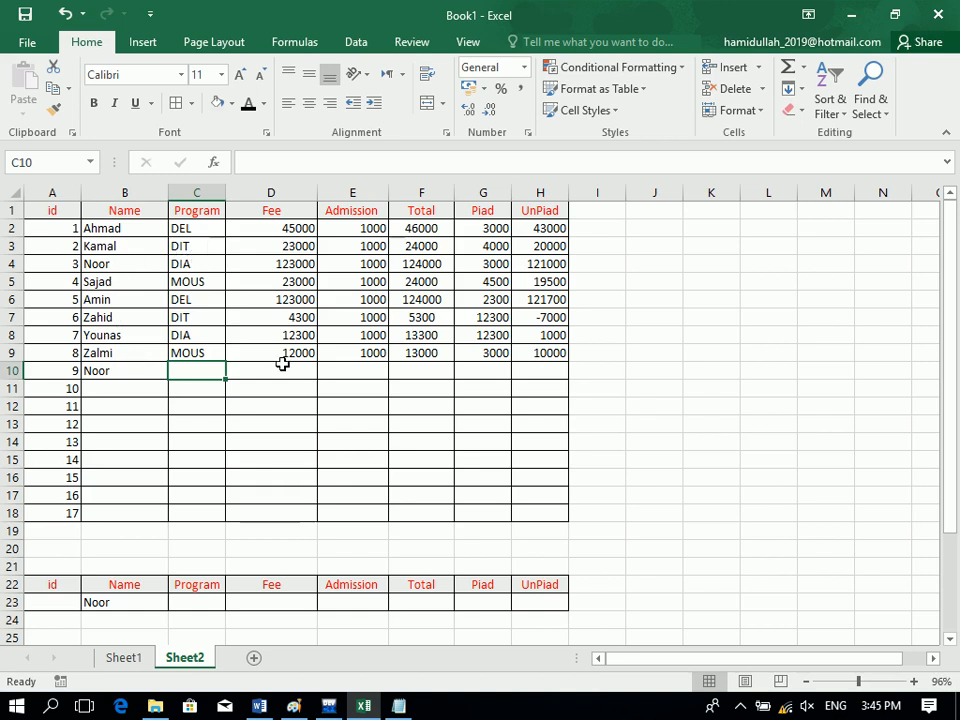
text(di)
key(BackSpace)
key(BackSpace)
text(DI)
key(Tab)
key(shift+Tab)
text(DI)
key(Tab)
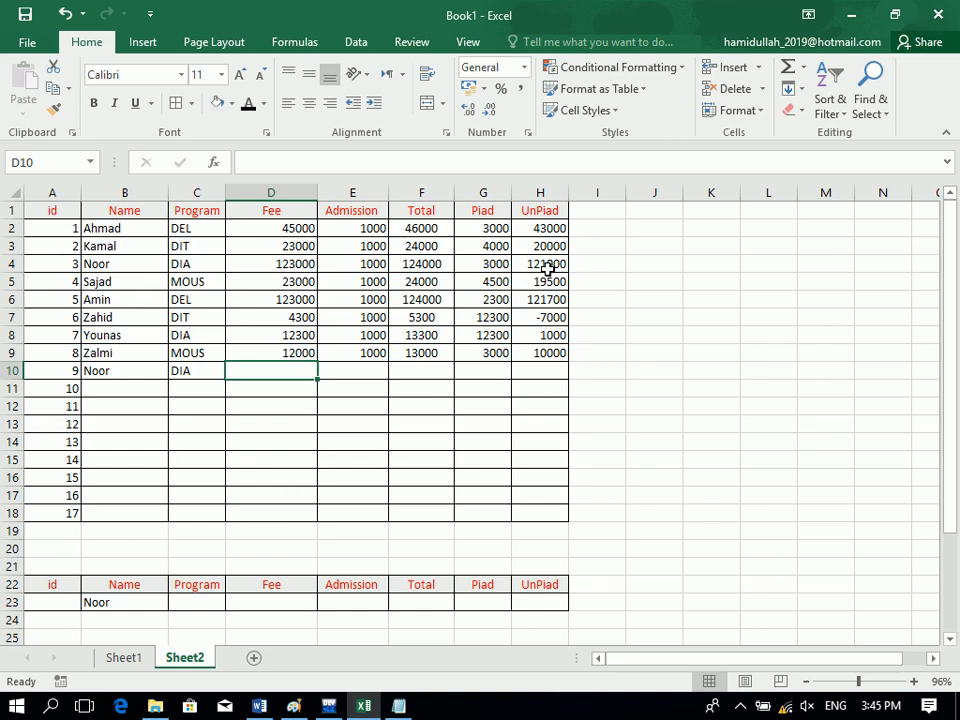
Enter fee 121000, admission 0 and paid 121000 for row 10.
text(121000)
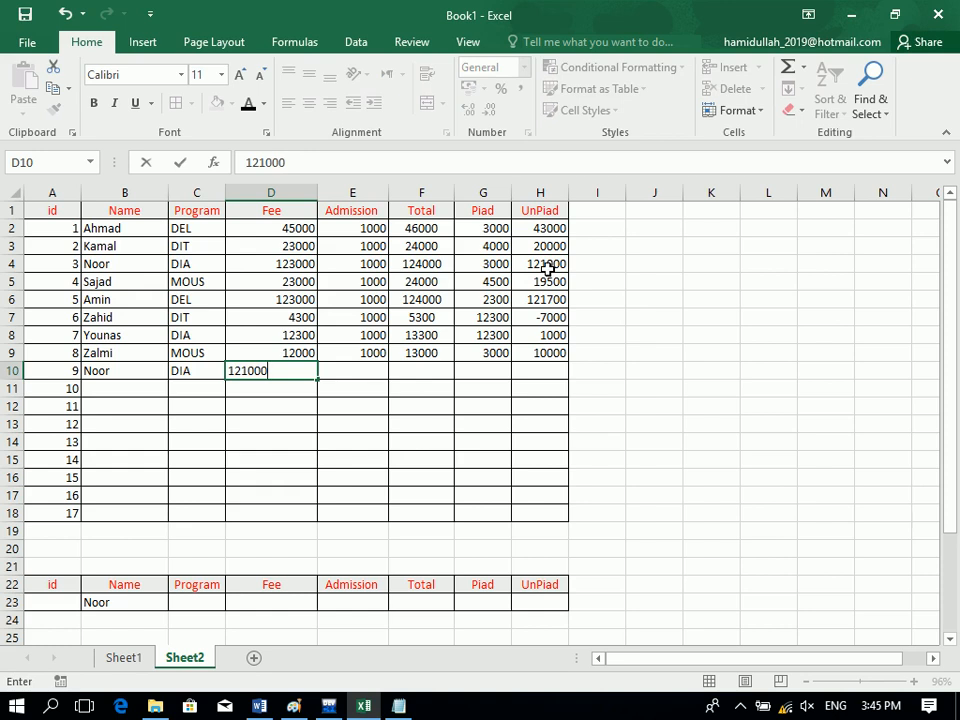
key(Tab)
text(0)
key(Tab)
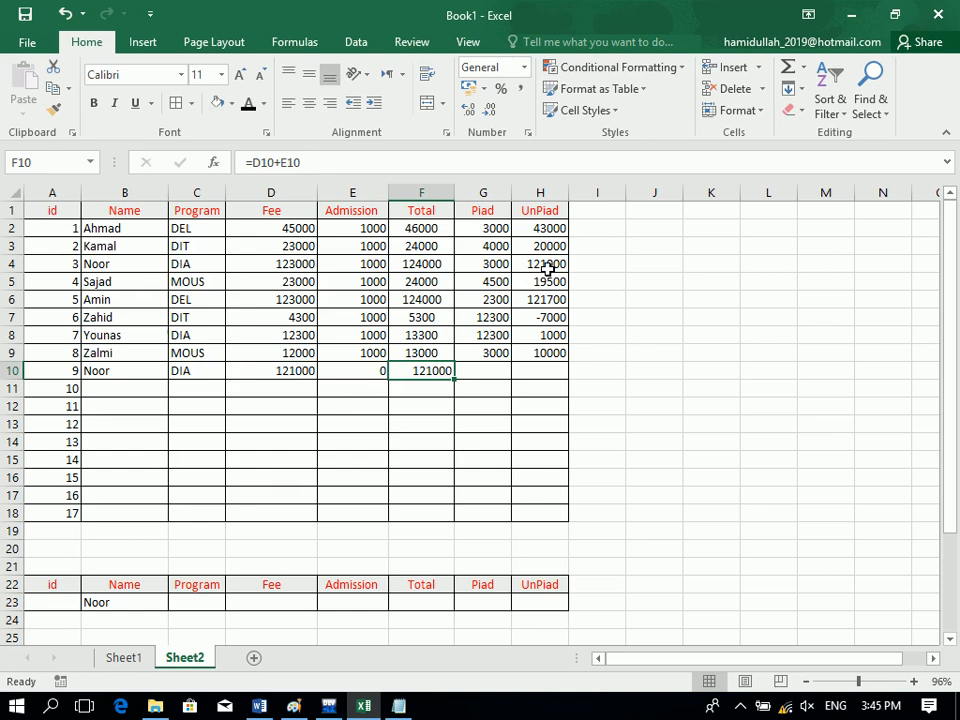
key(Tab)
text(1)
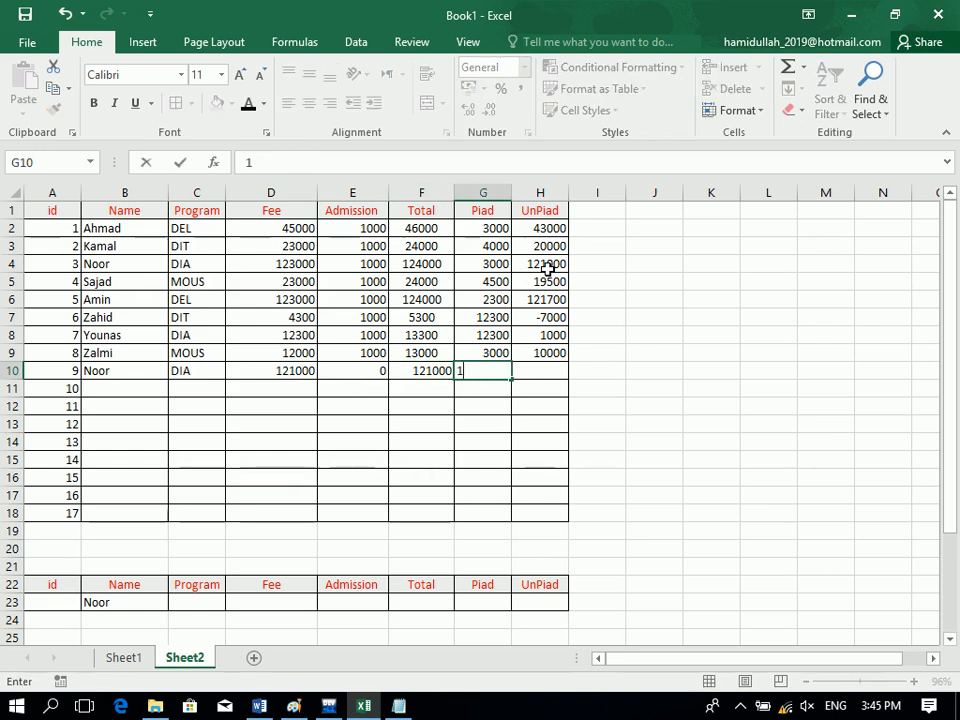
text(21000)
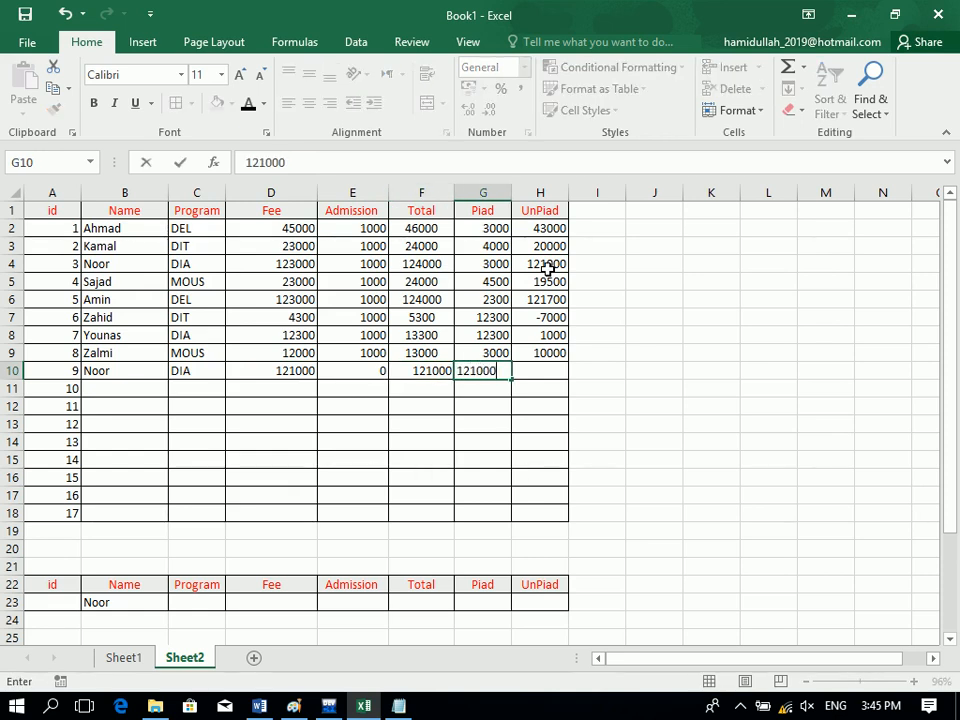
key(Tab)
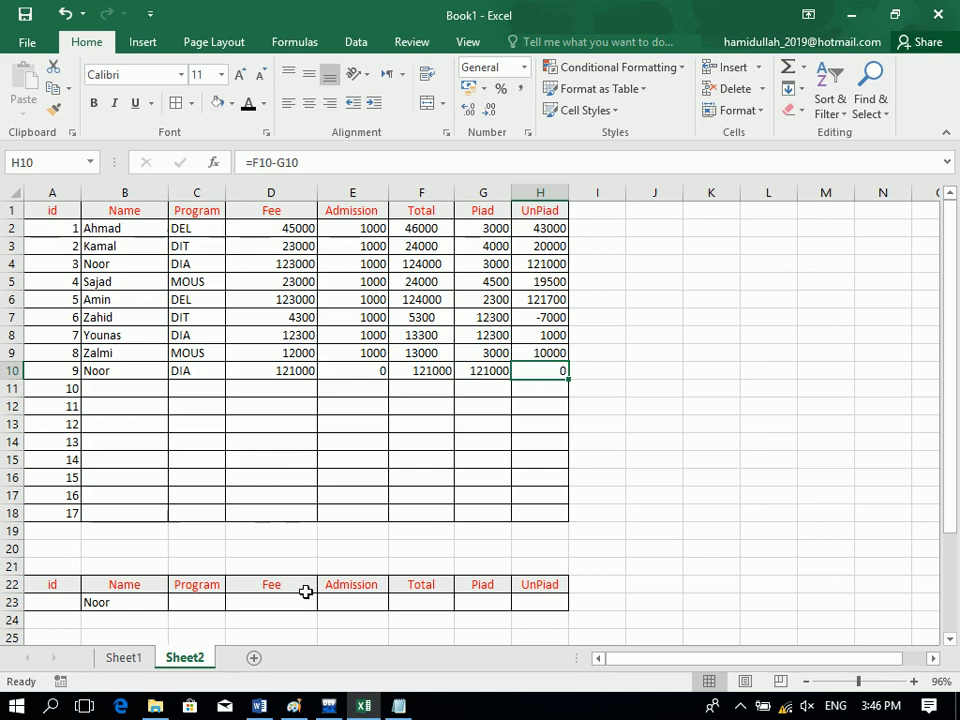
Rerun the record search and inspect the Total, Piad and U.Piad formulas in C26:C28.
drag(370, 644, 373, 605)
click(474, 561)
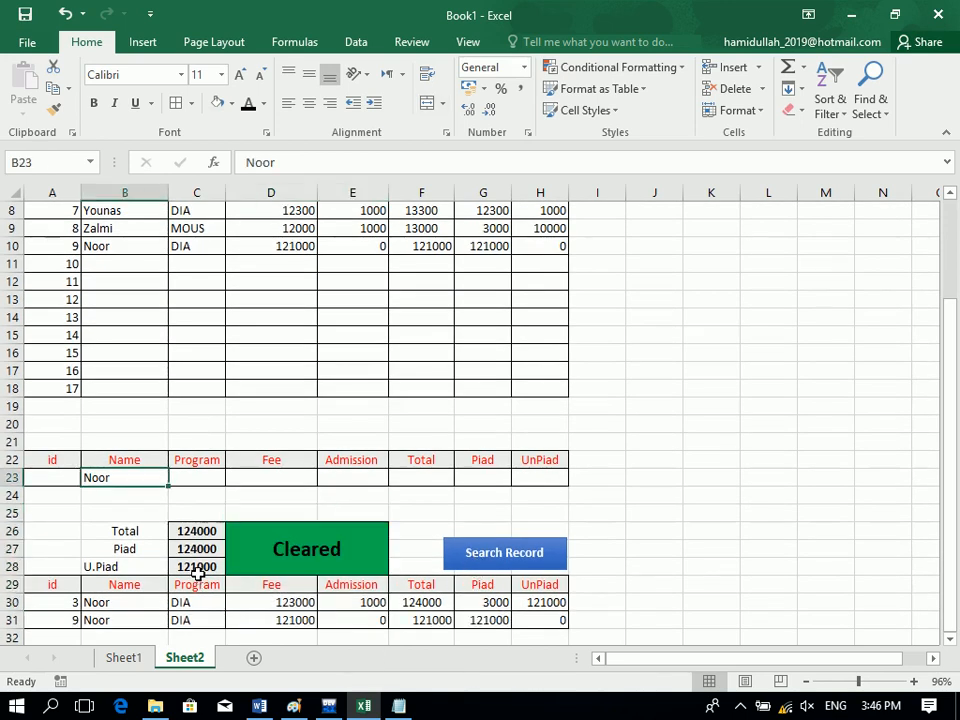
click(236, 641)
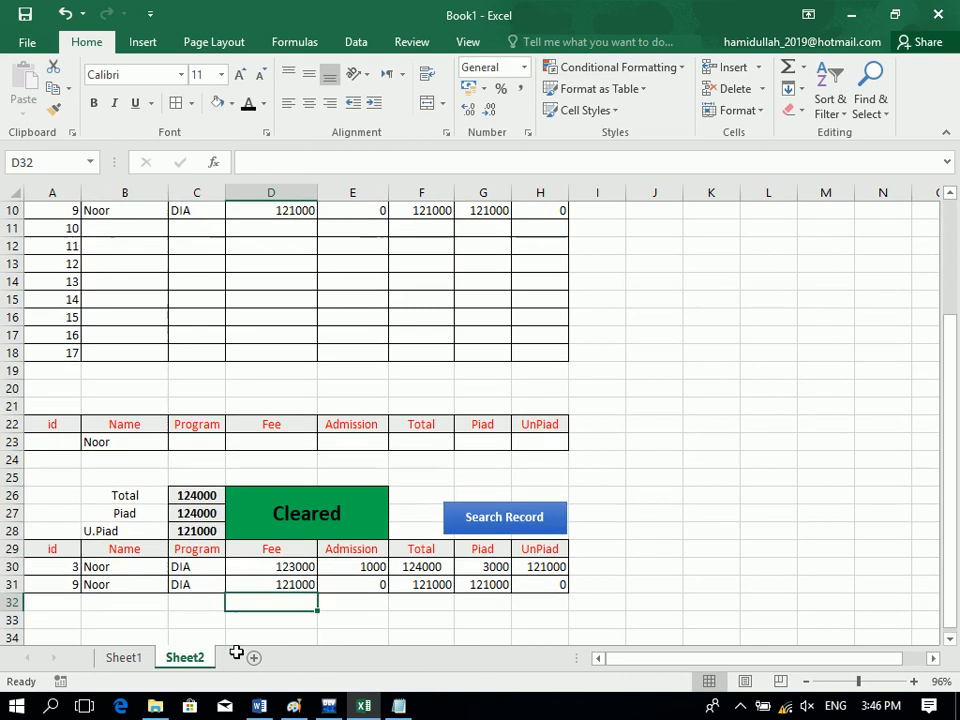
click(197, 531)
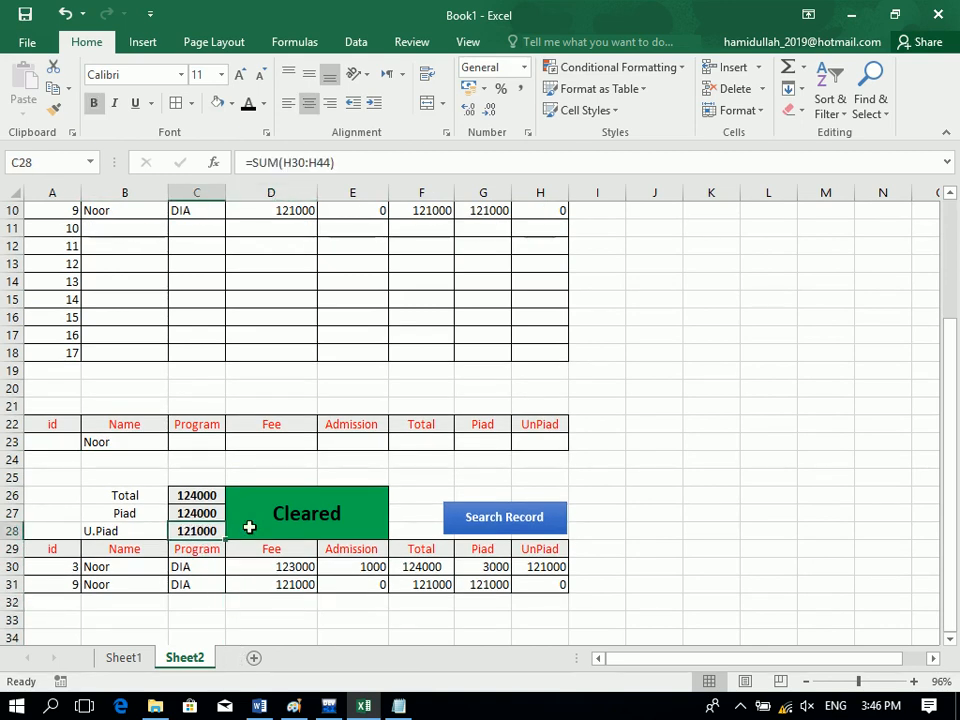
click(205, 511)
click(203, 493)
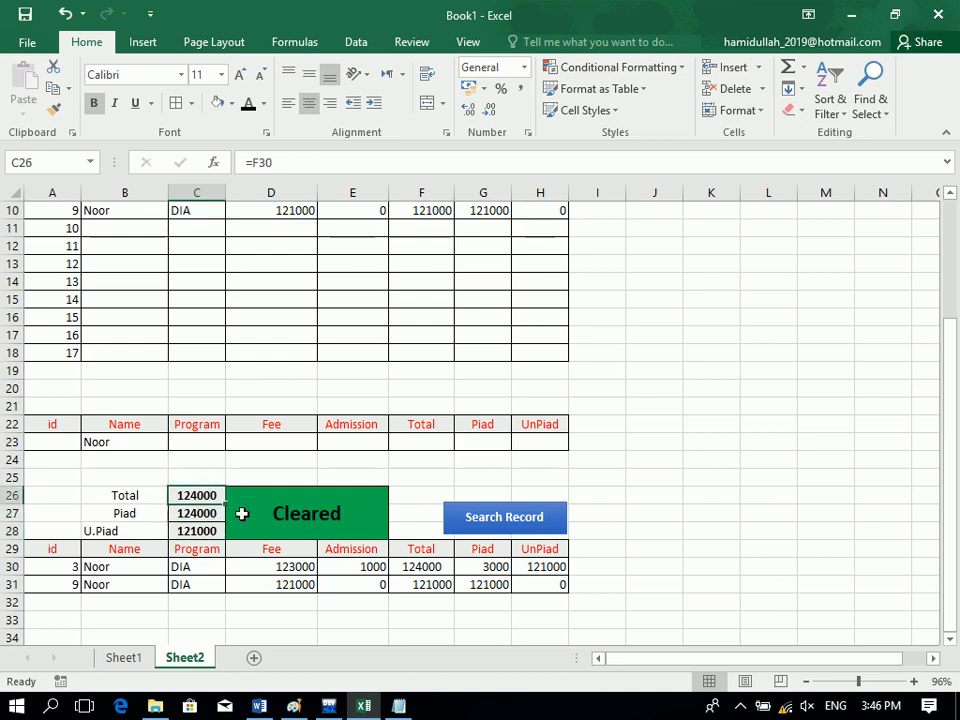
click(208, 530)
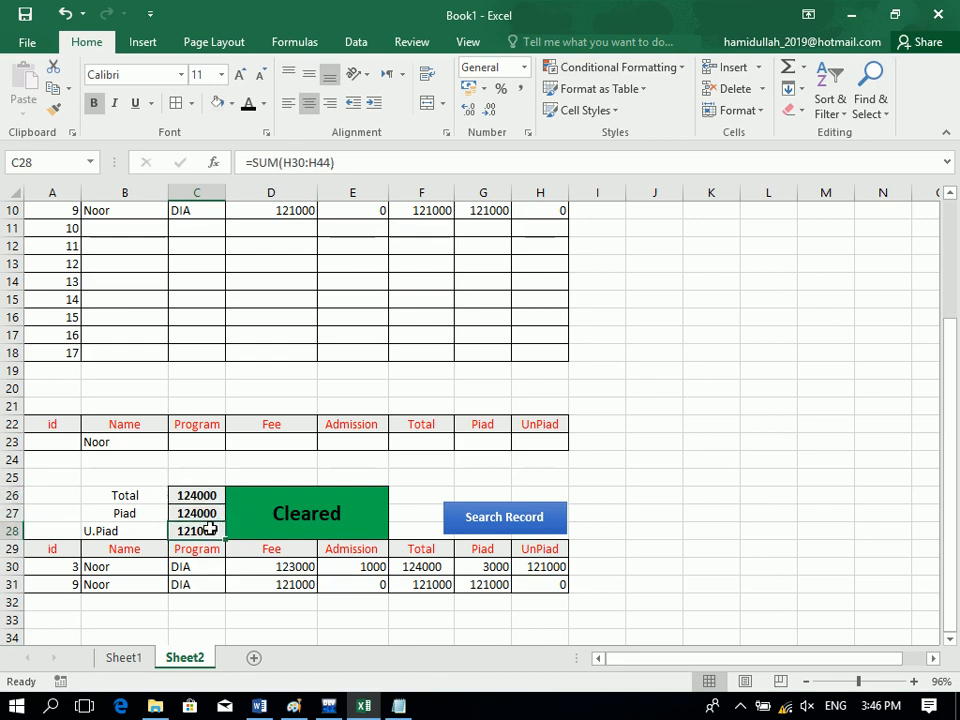
Begin the C28 U.Piad formula with the condition =IF(C27=C26.
text(=)
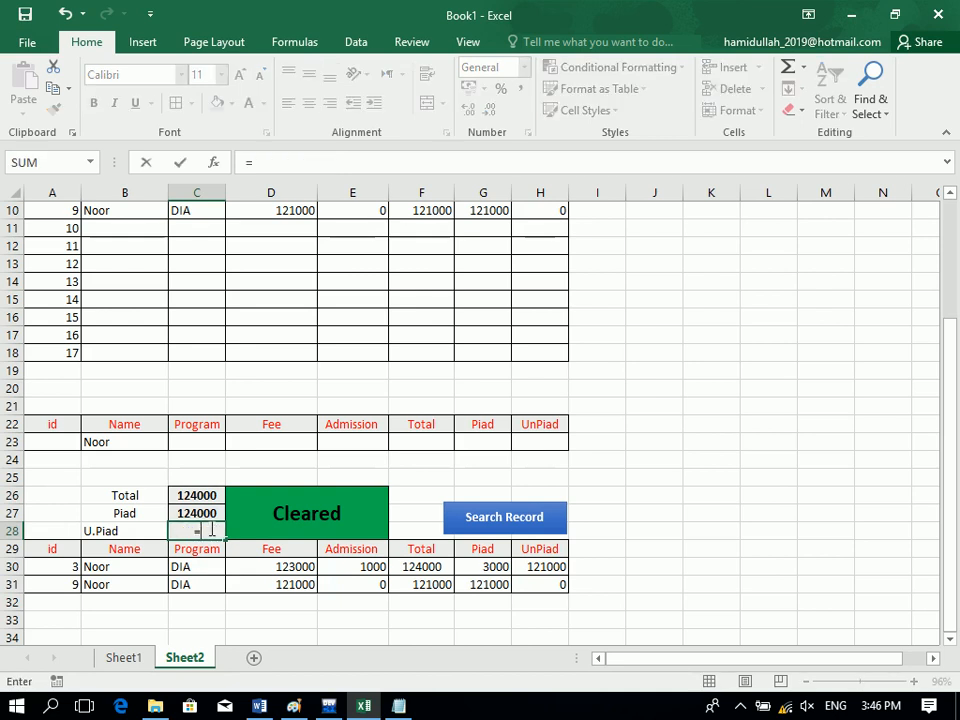
text(IF()
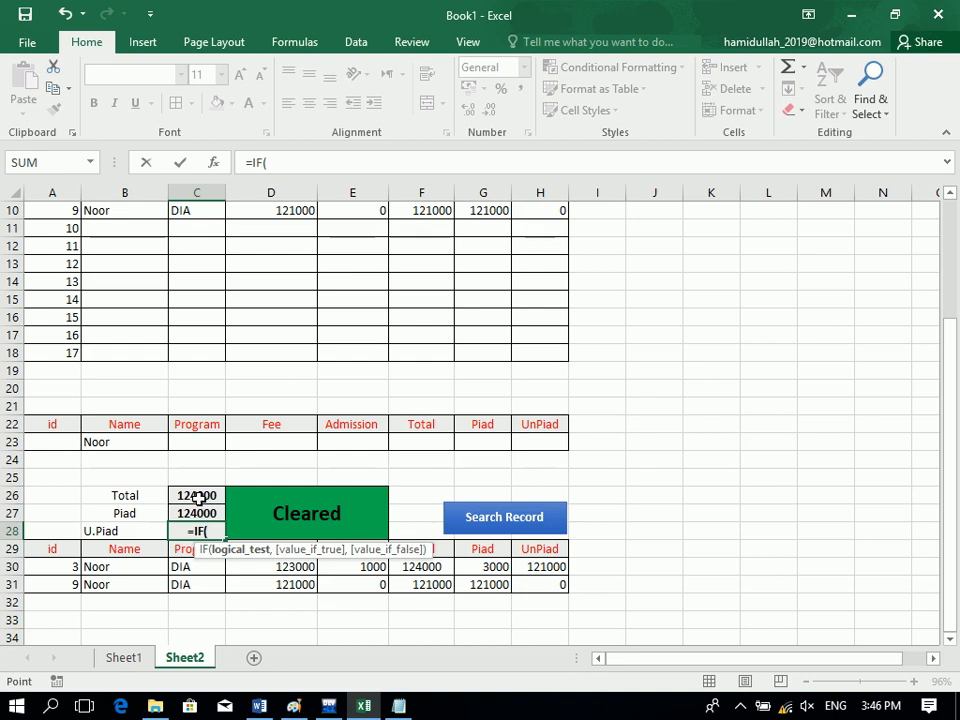
click(198, 496)
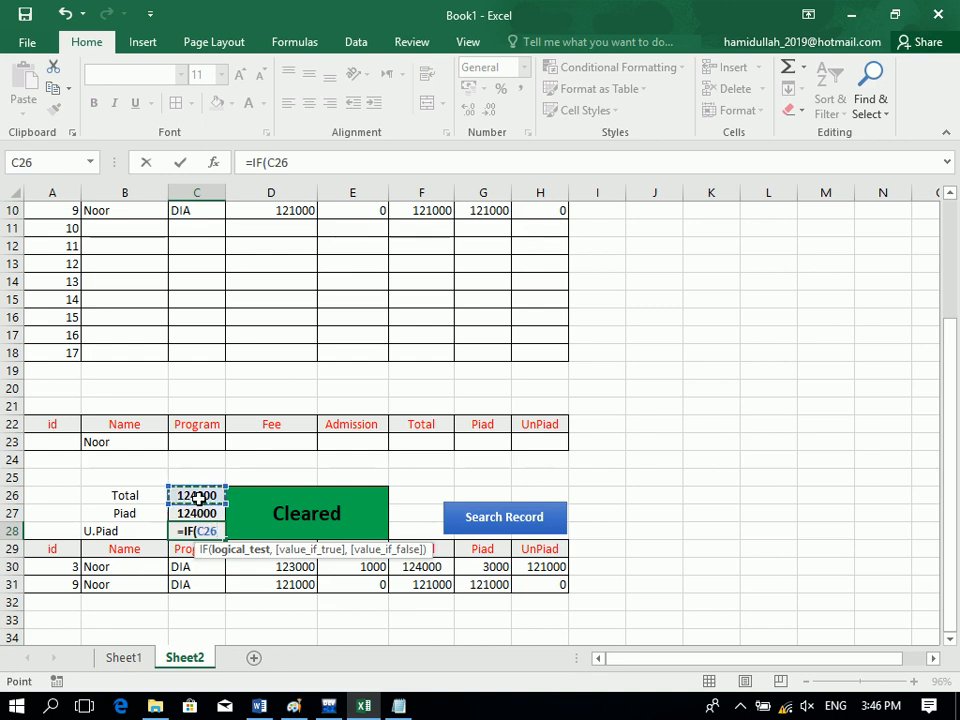
key(BackSpace)
key(BackSpace)
key(BackSpace)
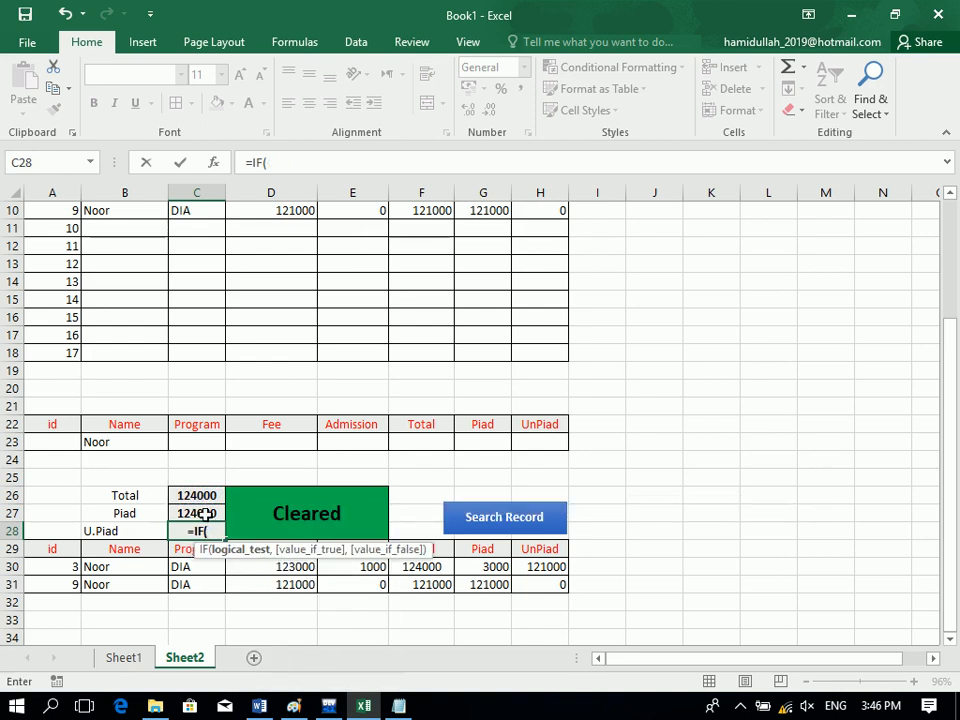
click(205, 513)
text(>)
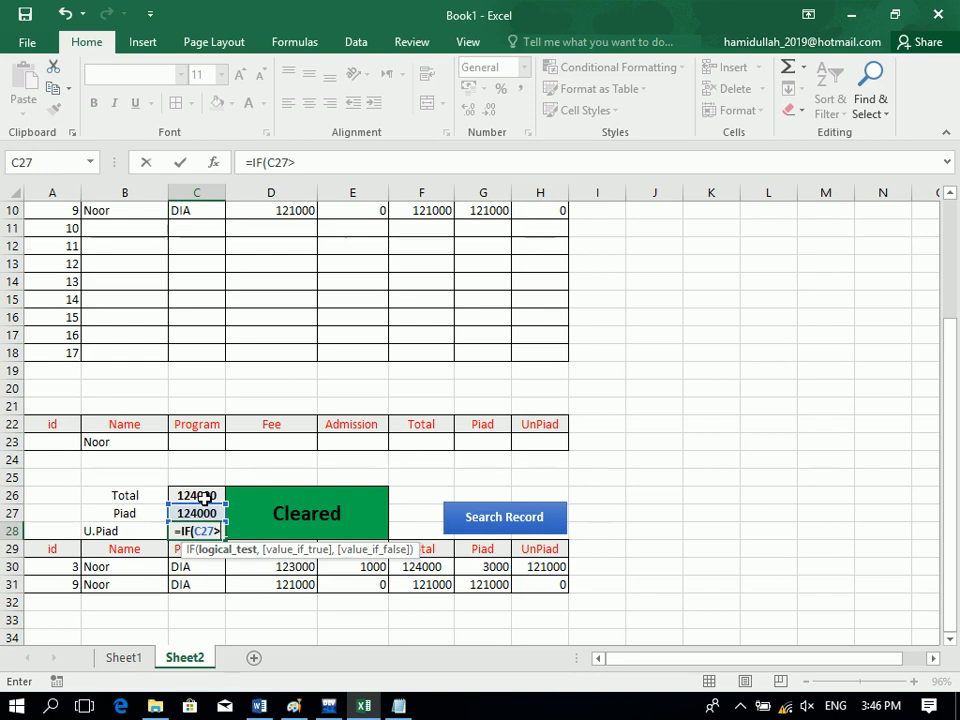
key(BackSpace)
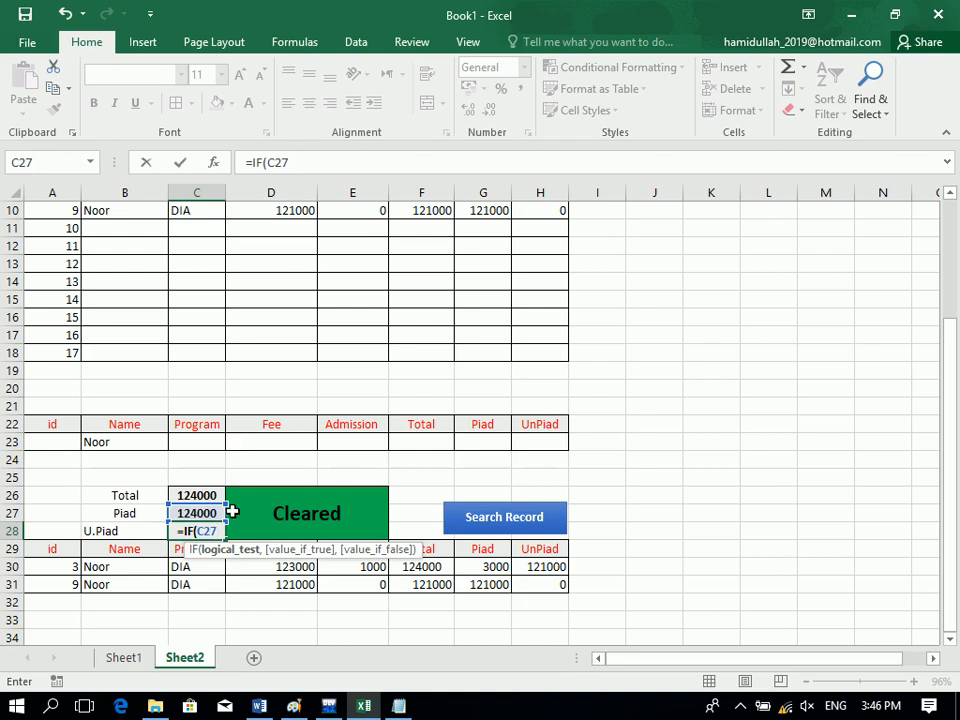
text(=)
click(203, 496)
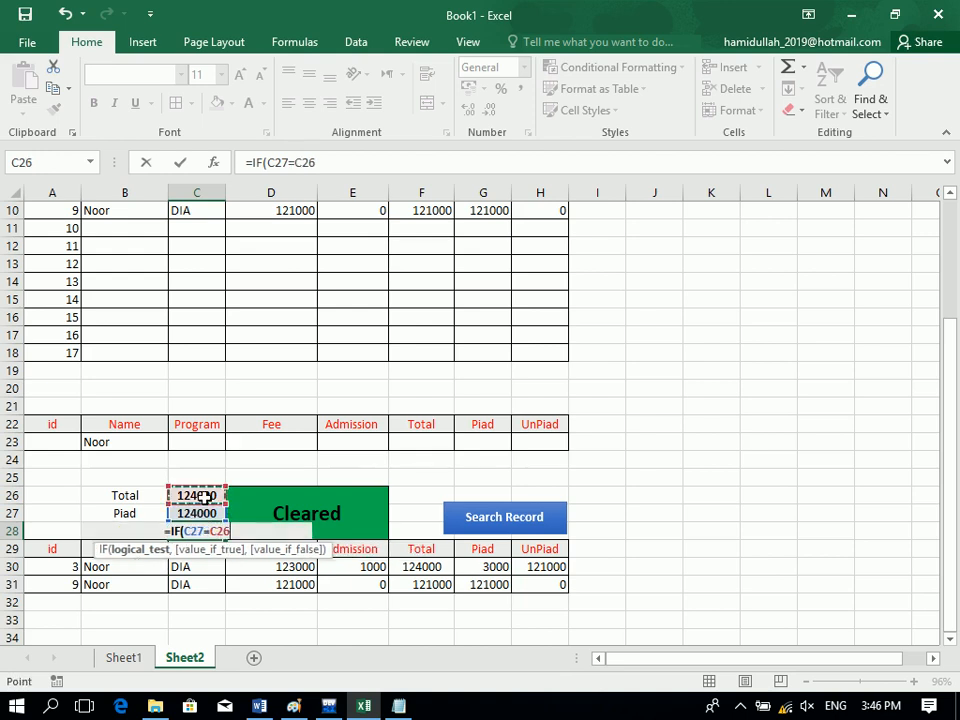
Complete it as =IF(C27=C26,0,C26-C27) so U.Piad shows 0.
text(,)
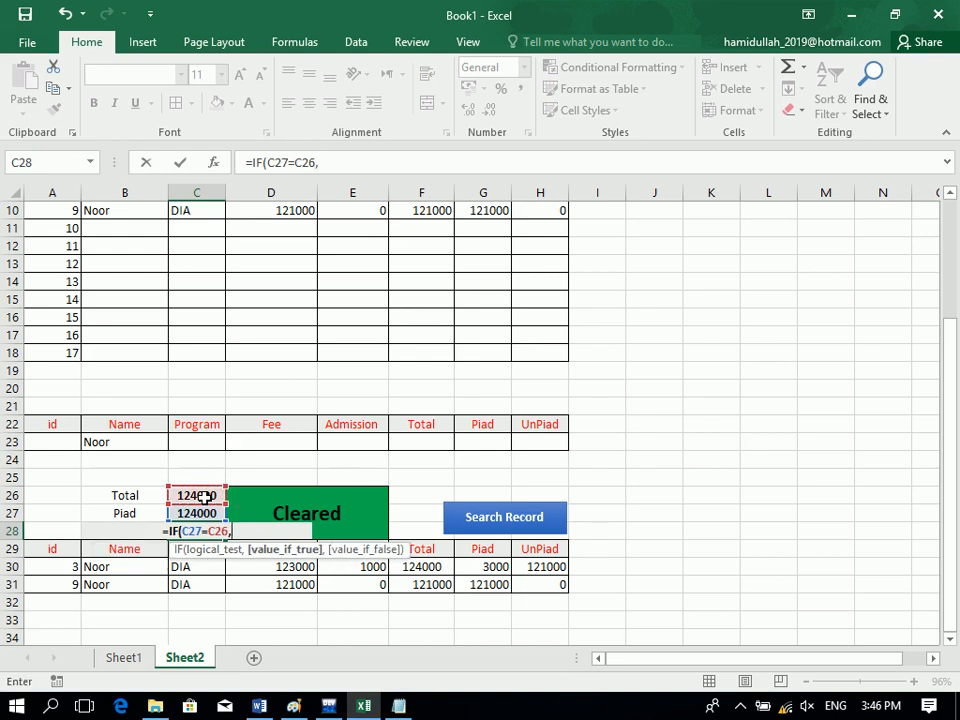
text(-)
key(BackSpace)
text(0)
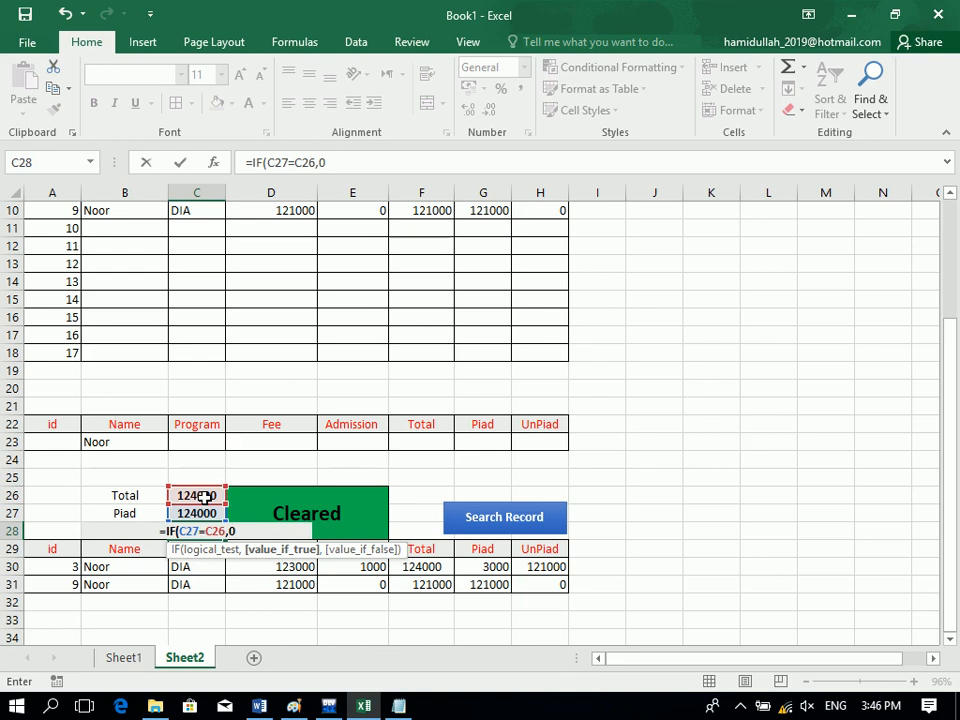
text(,)
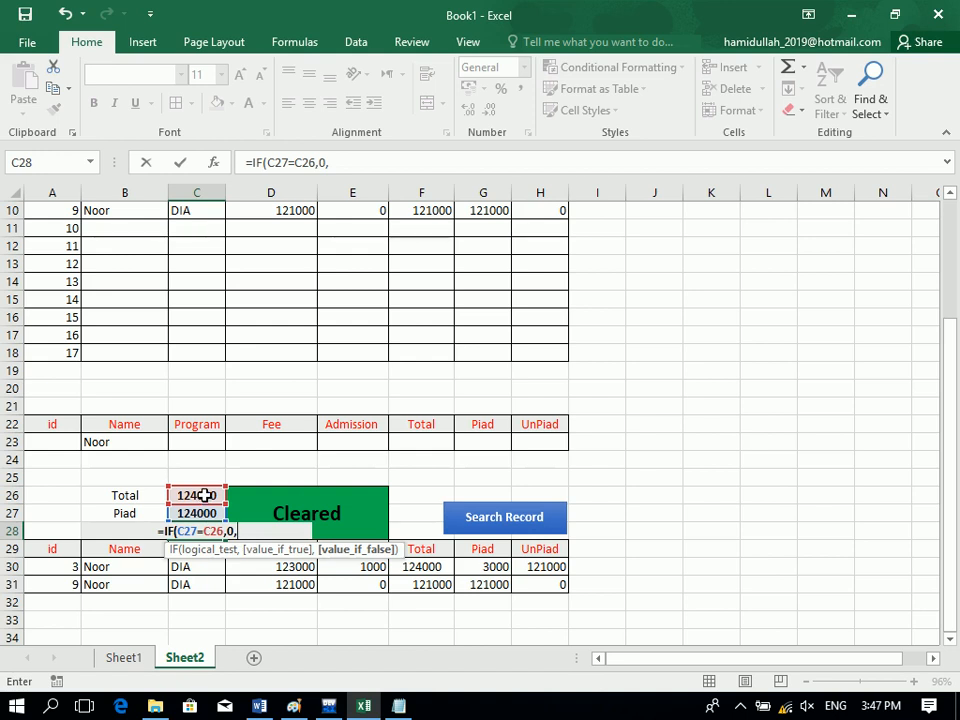
click(204, 495)
text(-)
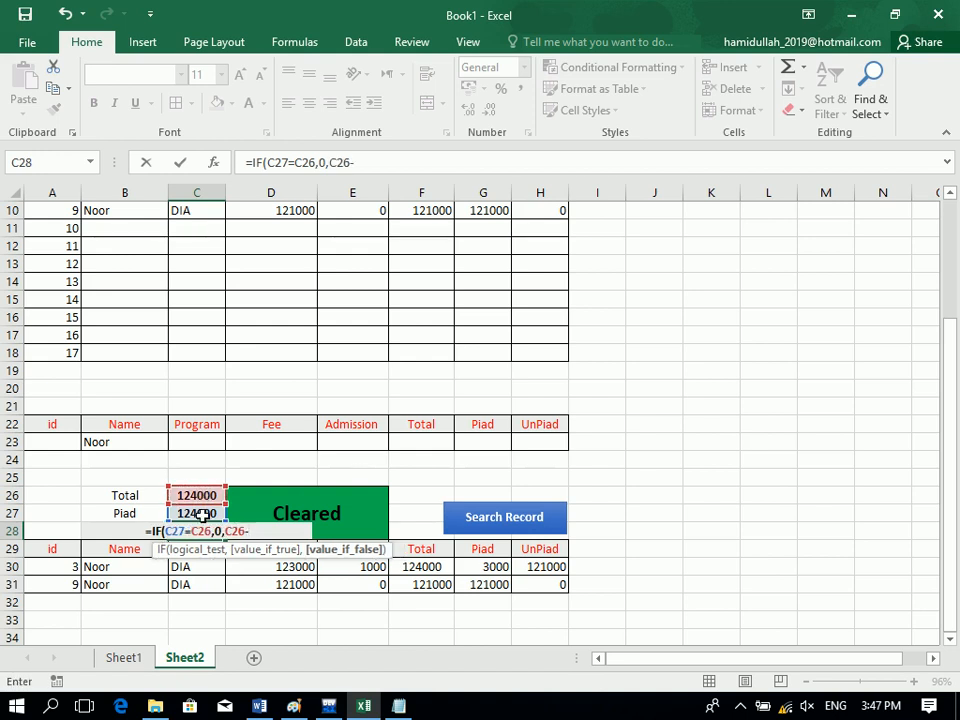
click(202, 514)
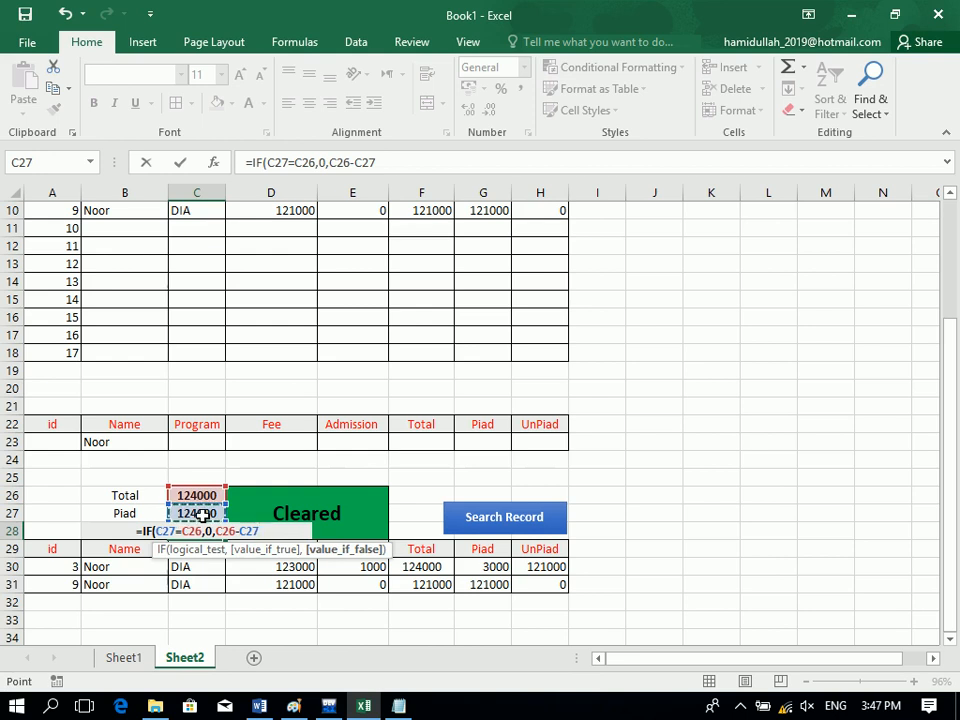
text())
key(Return)
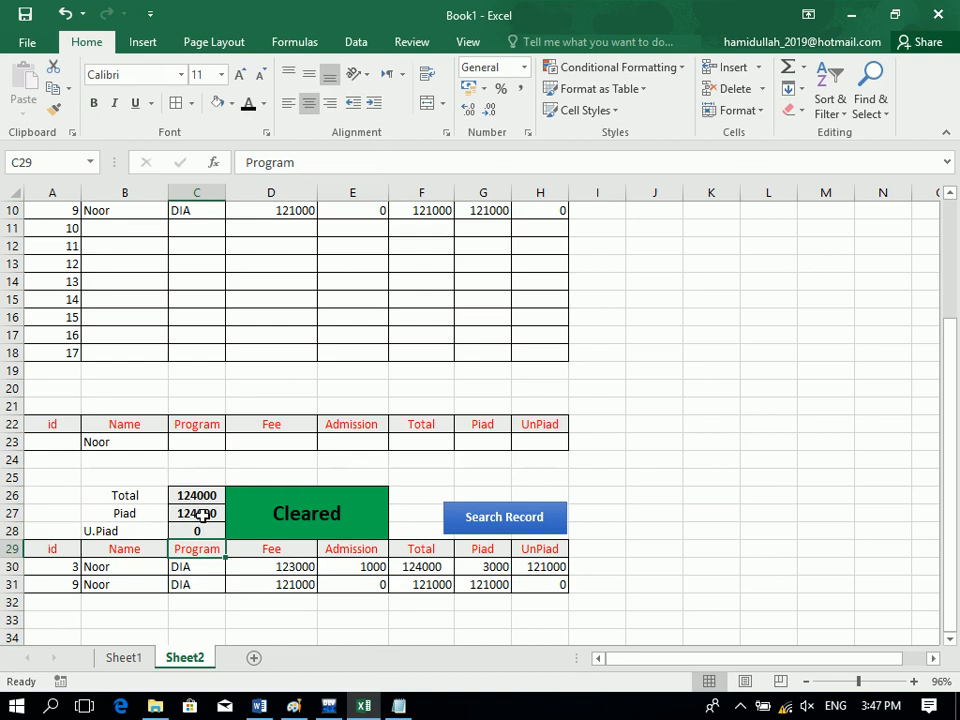
click(197, 530)
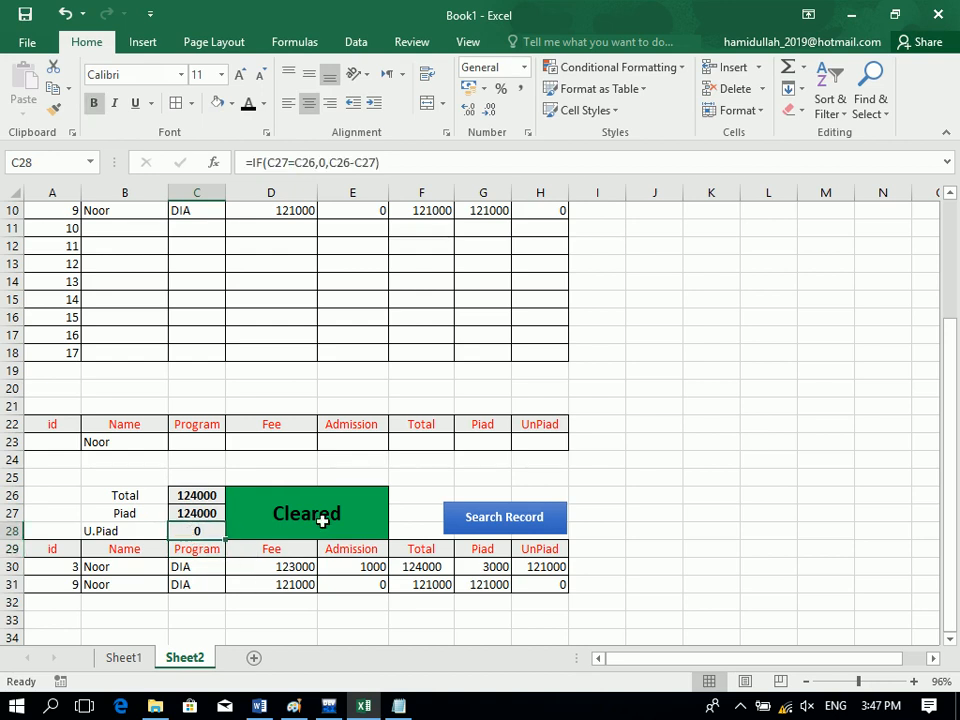
Search for the second student to show the id 2 DIT record as Not Cleared.
click(322, 521)
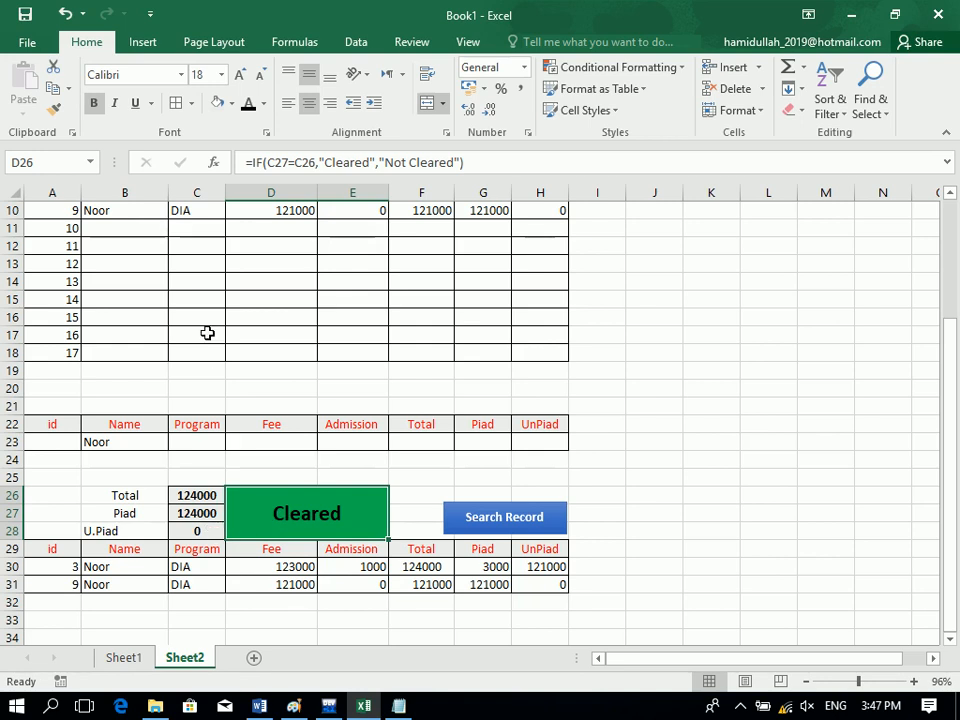
click(120, 440)
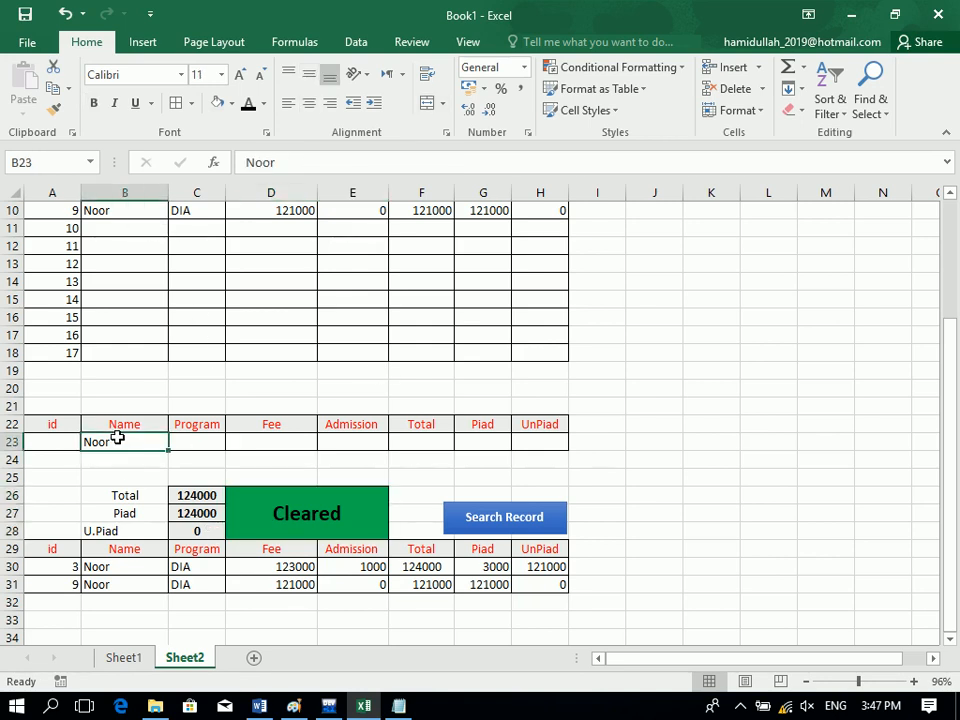
text(kAMAL)
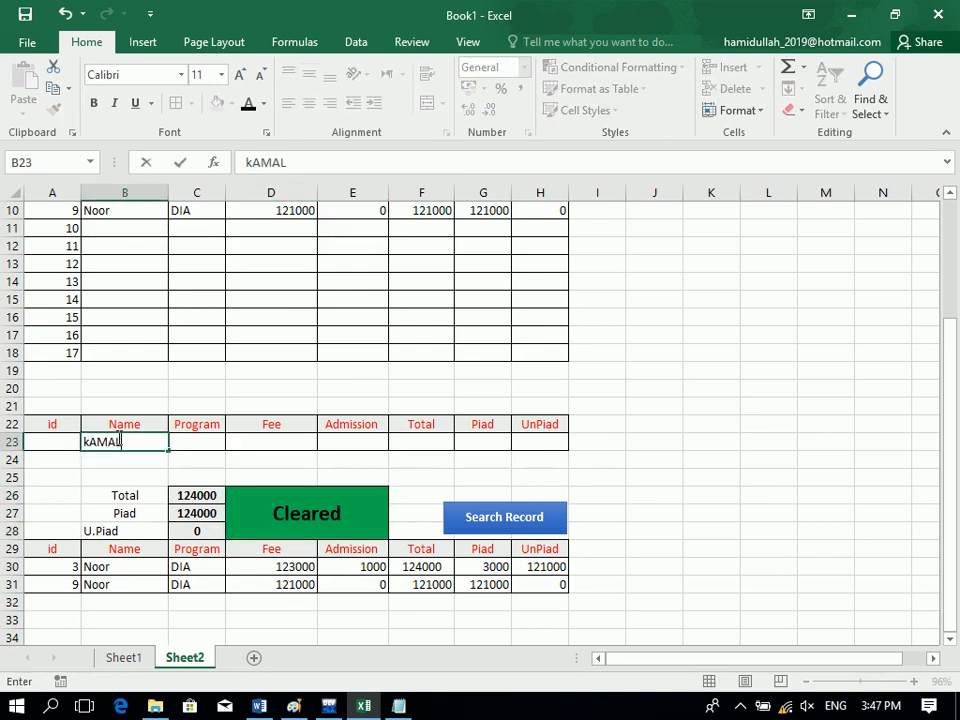
click(545, 541)
click(520, 524)
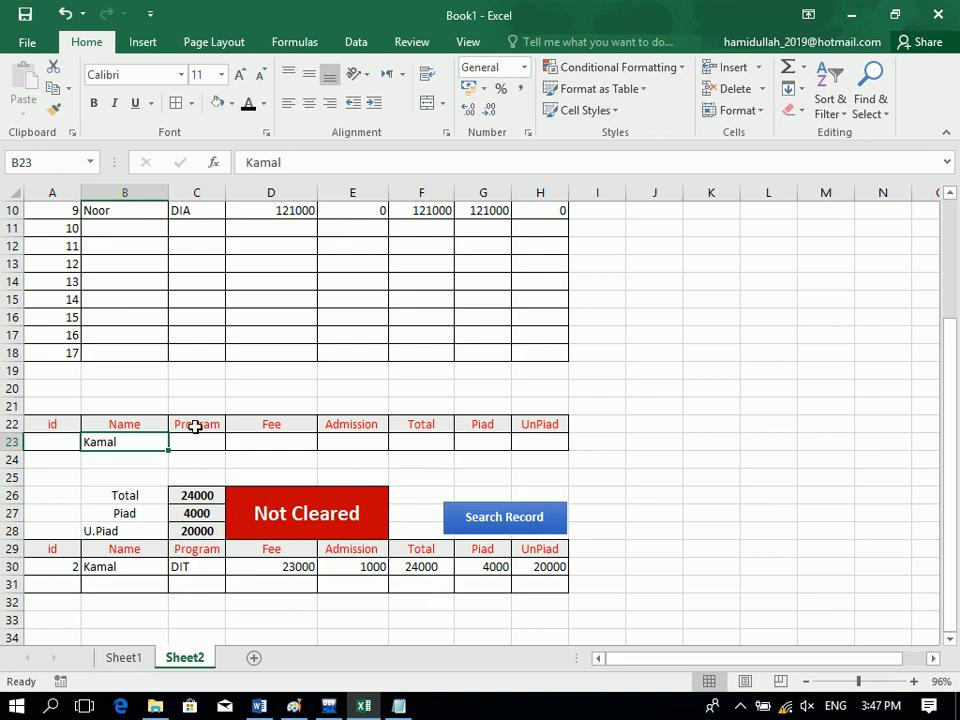
click(146, 228)
Fill row 11 with the student's name, program DIT, fee 20000, admission 0 and paid 20000.
text(Kamalam)
key(Tab)
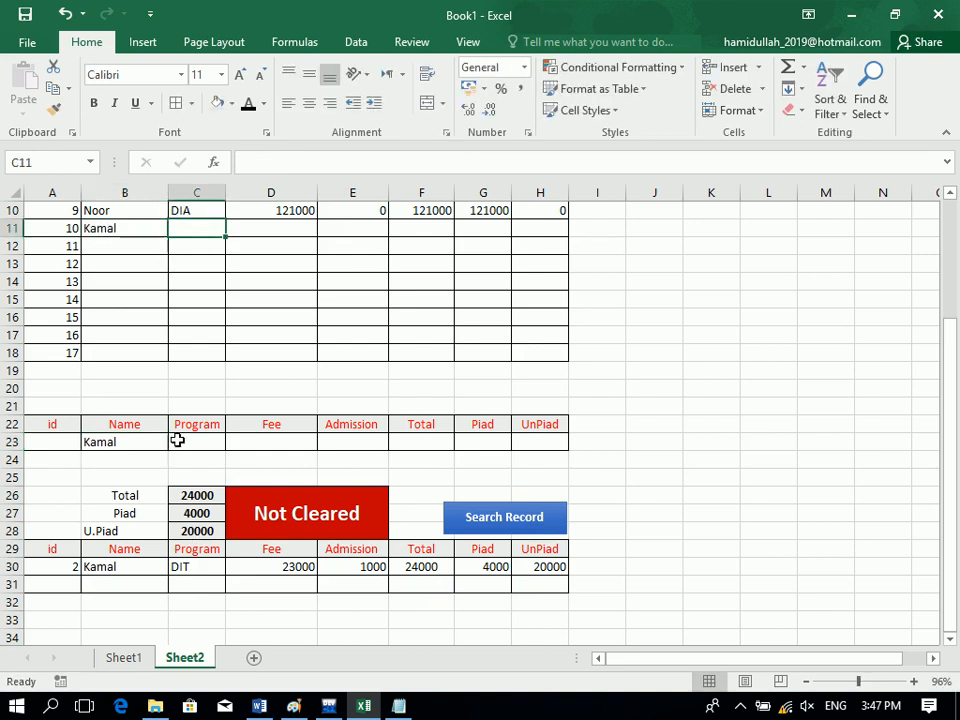
text(dit)
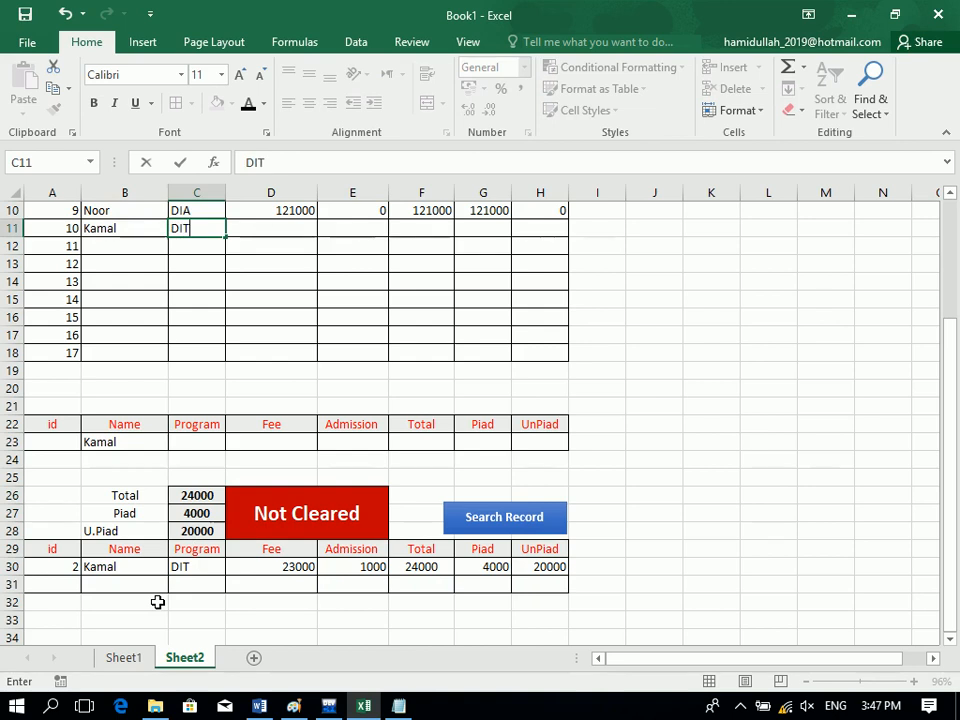
key(Tab)
text(200)
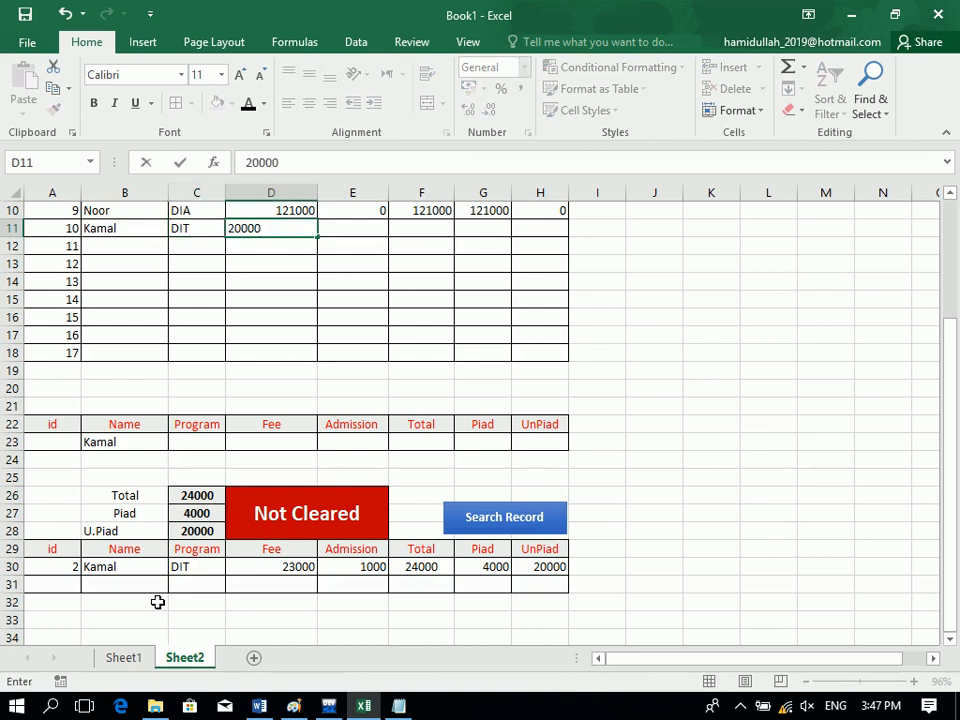
text(00)
key(Tab)
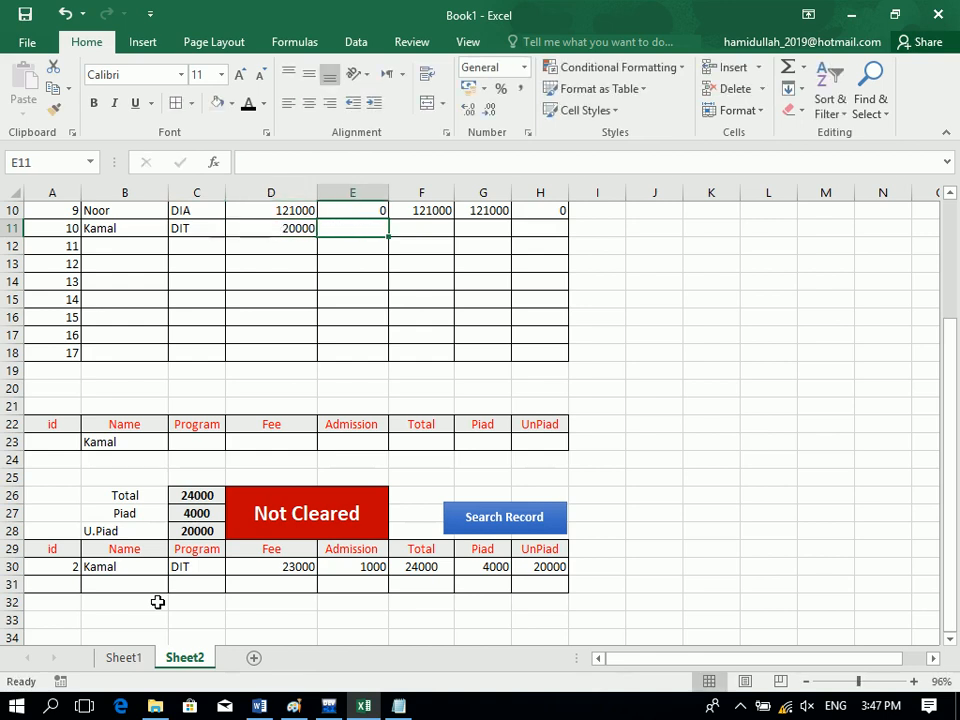
text(0)
key(Tab)
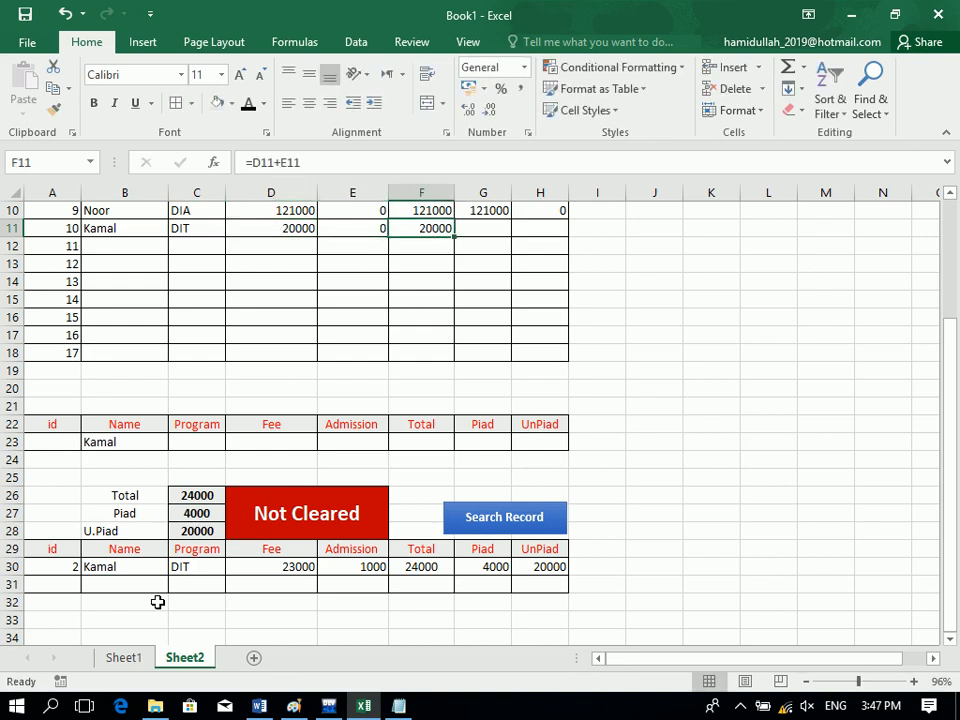
key(Tab)
text(20000)
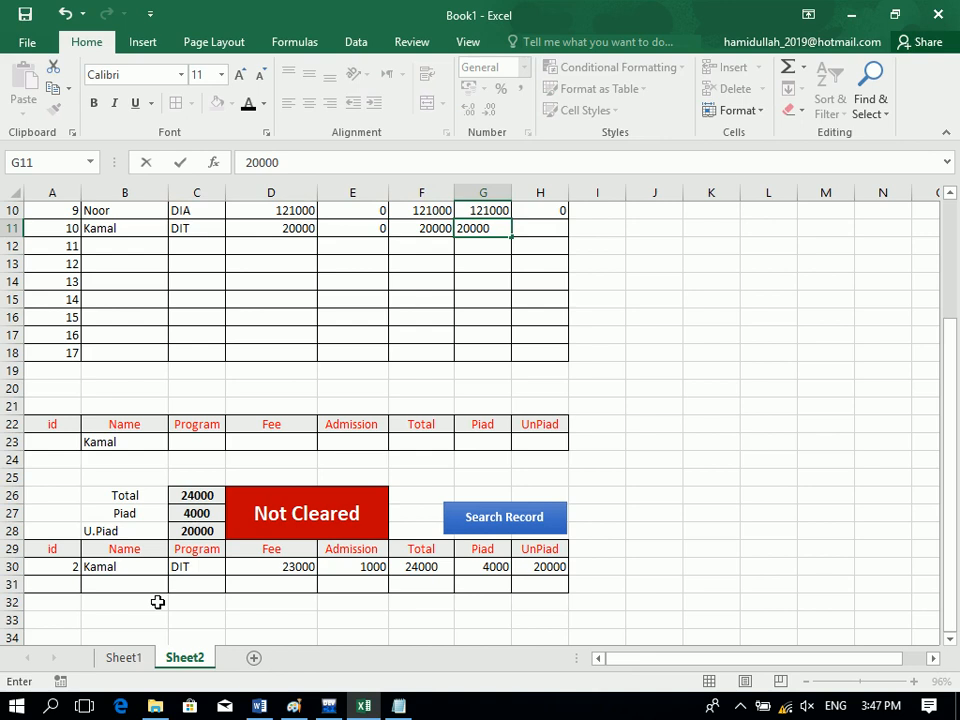
key(Tab)
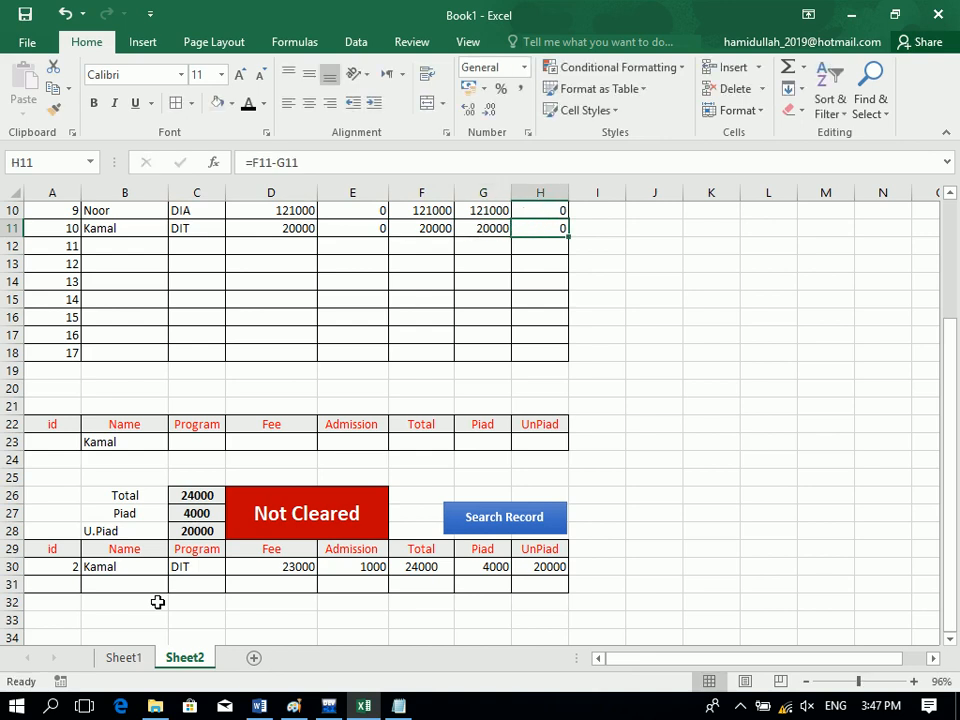
Search the student's record and inspect the unpaid, total and Cleared formulas in C28, C26, D26.
click(531, 527)
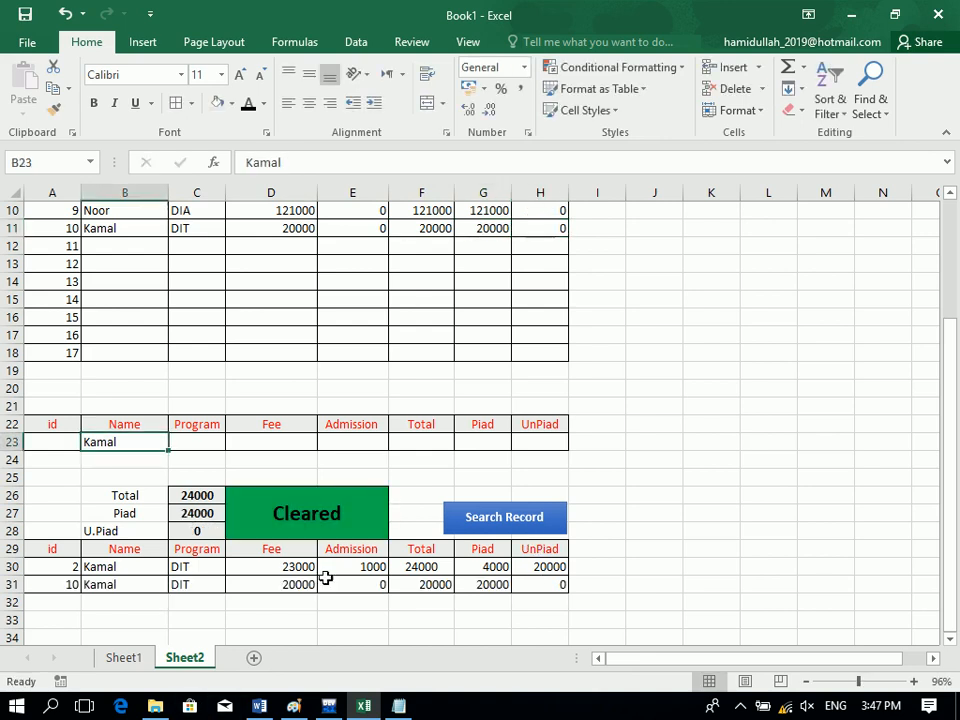
click(195, 531)
click(192, 493)
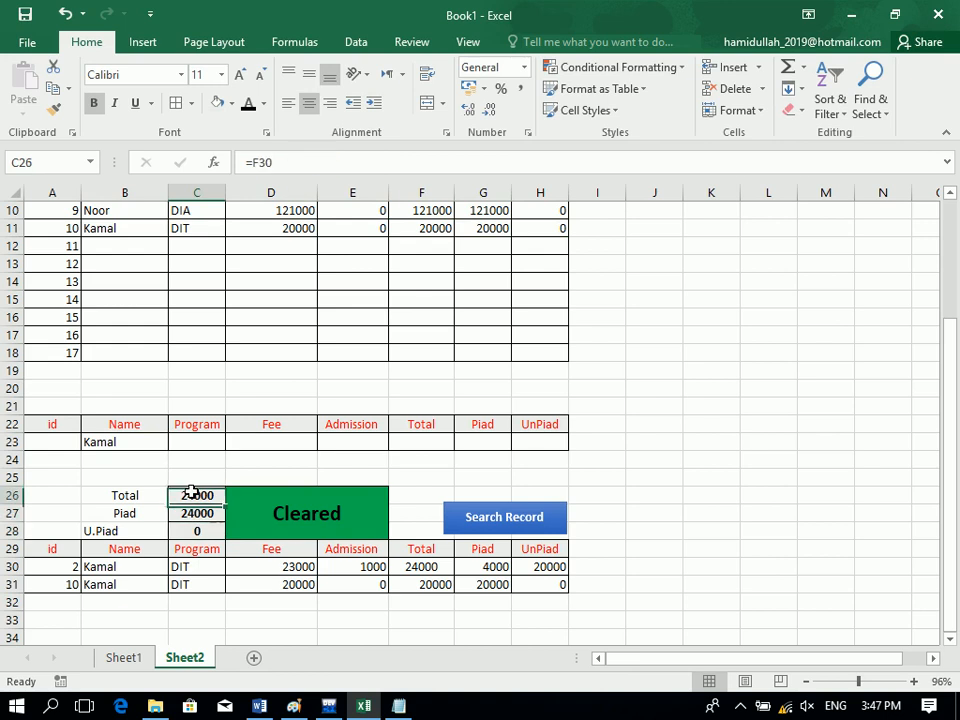
click(281, 514)
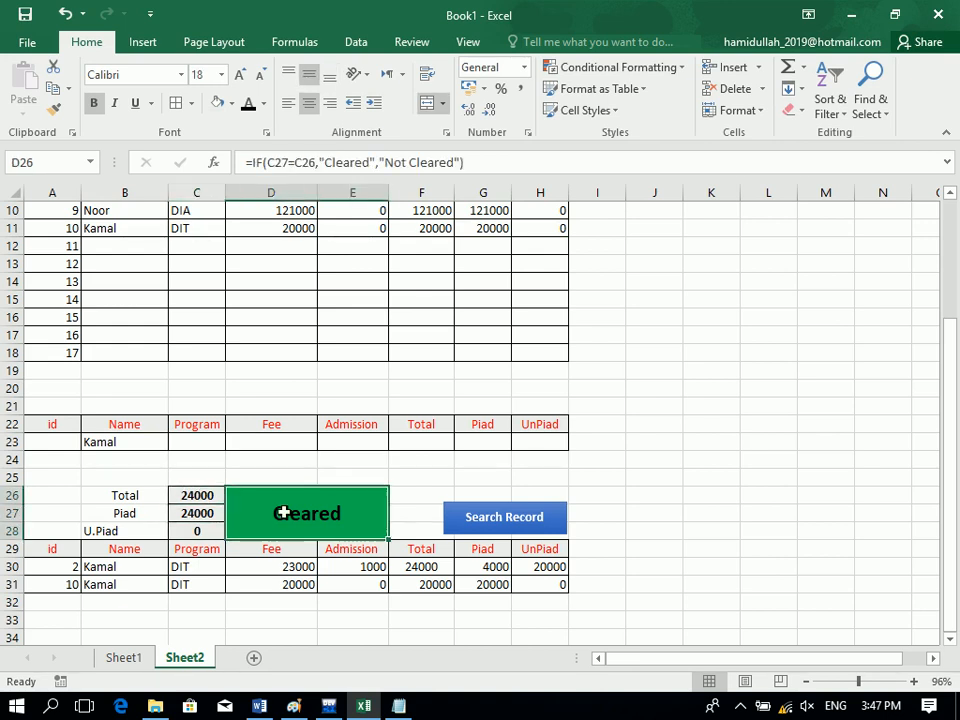
Switch to the exam results on Sheet1 and select the Per values L5:L26.
click(656, 75)
mouse_move(665, 97)
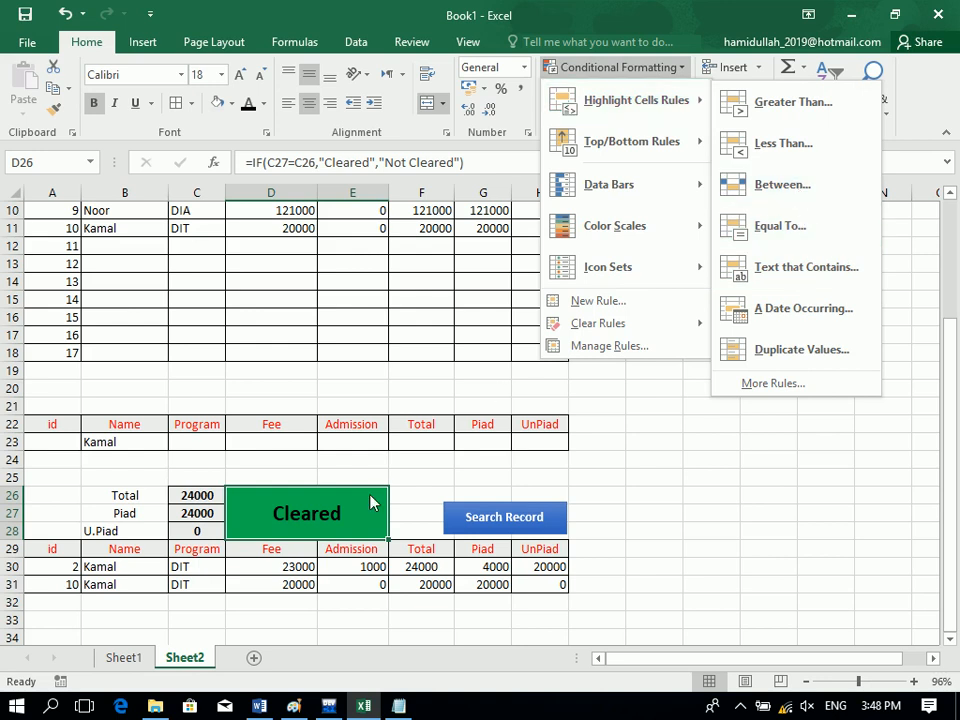
key(Escape)
key(Escape)
click(124, 660)
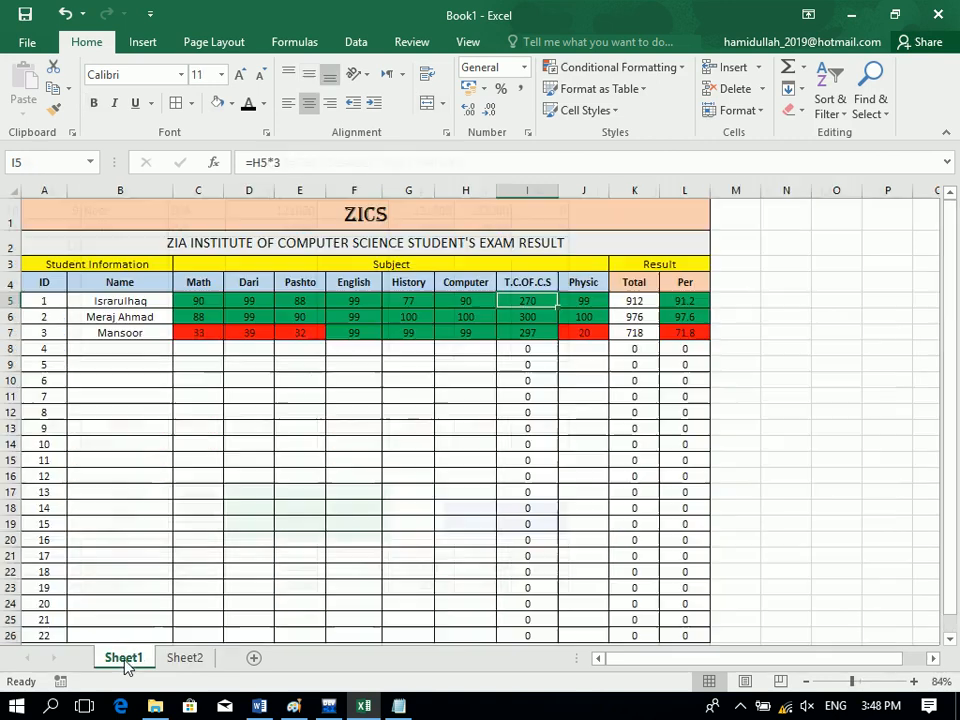
click(205, 427)
drag(205, 305, 521, 336)
drag(685, 301, 700, 634)
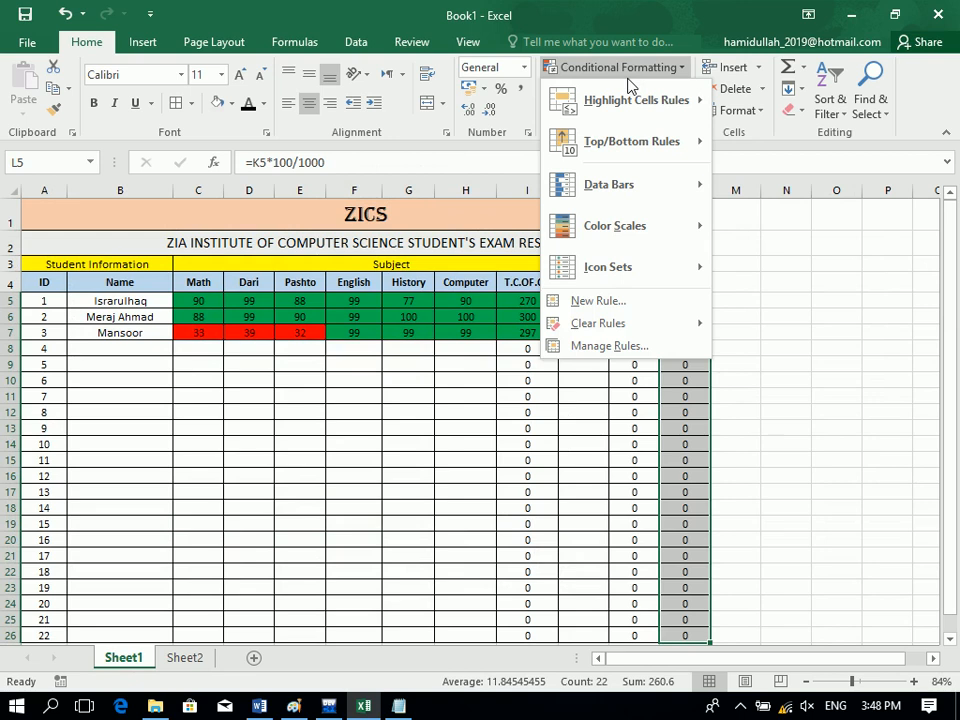
Add a Between 80 and 100 highlight rule with a custom gold fill to the Per values.
mouse_move(636, 99)
click(778, 180)
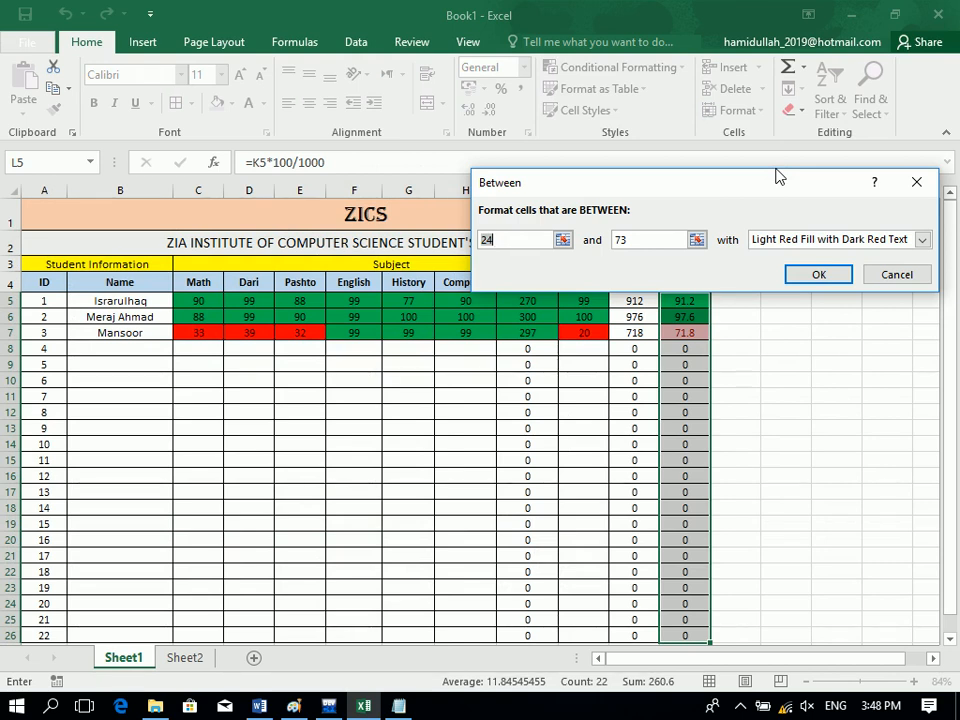
text(80)
key(Tab)
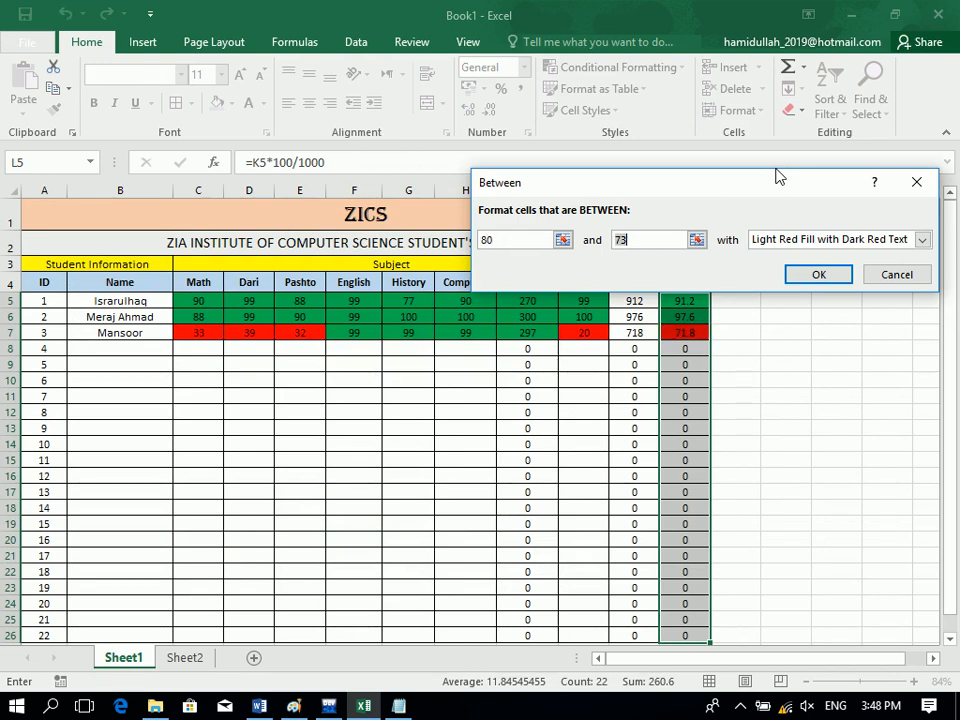
text(100)
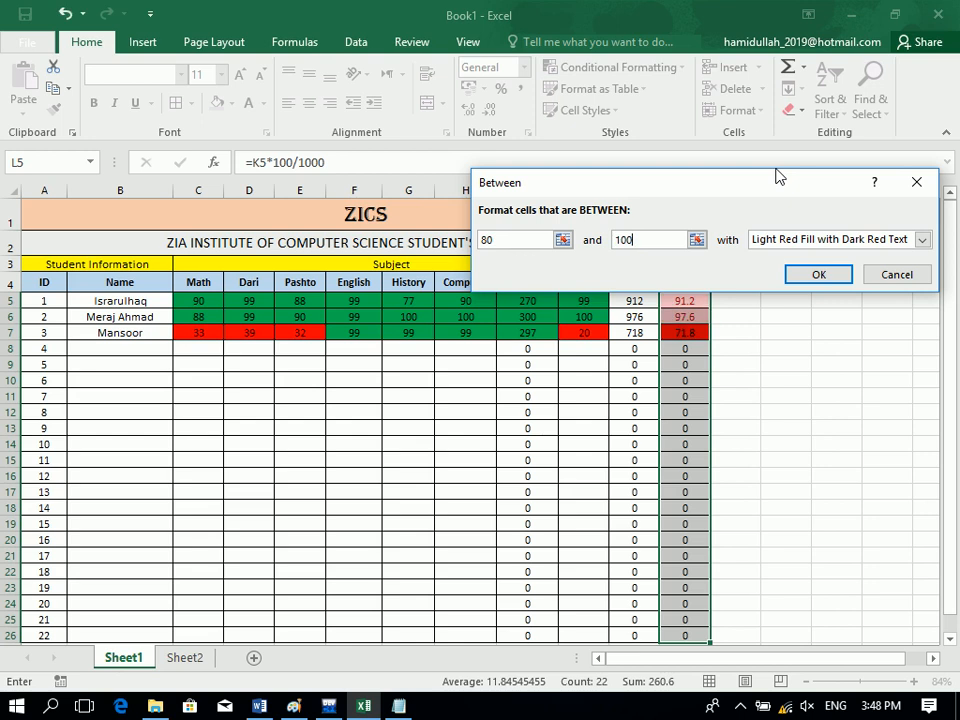
click(797, 240)
click(790, 330)
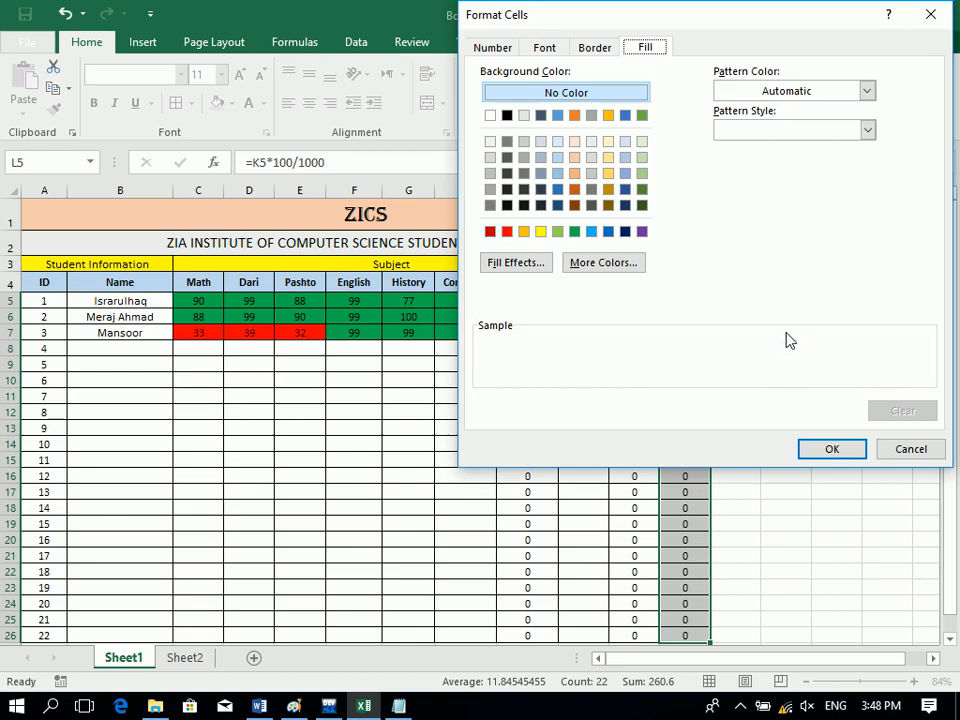
click(524, 231)
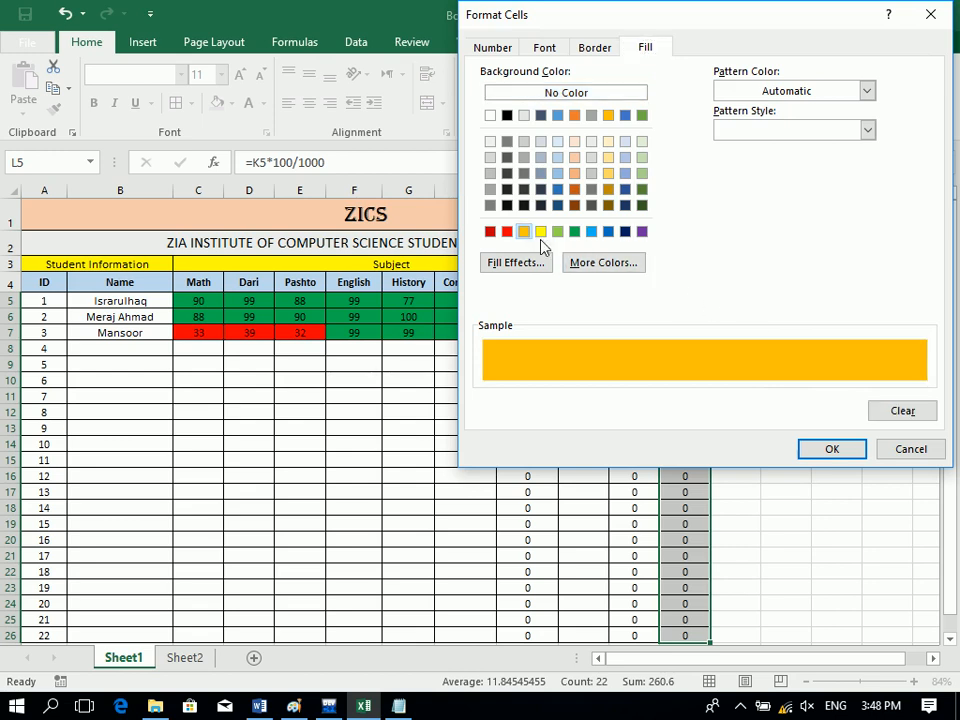
click(829, 449)
click(817, 274)
click(334, 509)
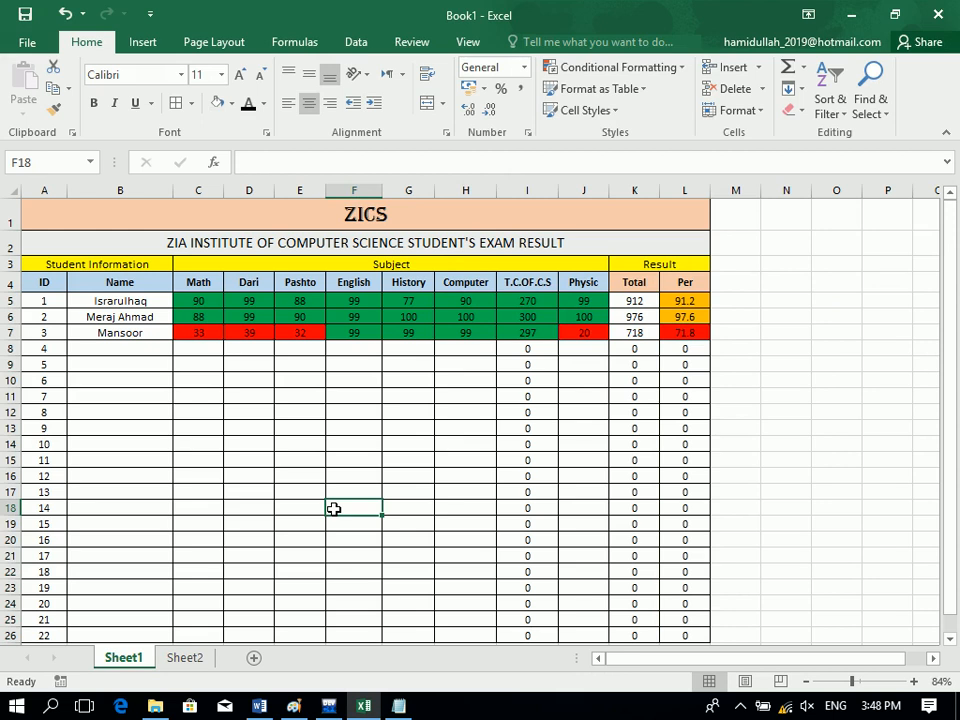
Reselect the Per values L5:L26, then add a new blank sheet after Sheet2.
drag(684, 303, 677, 574)
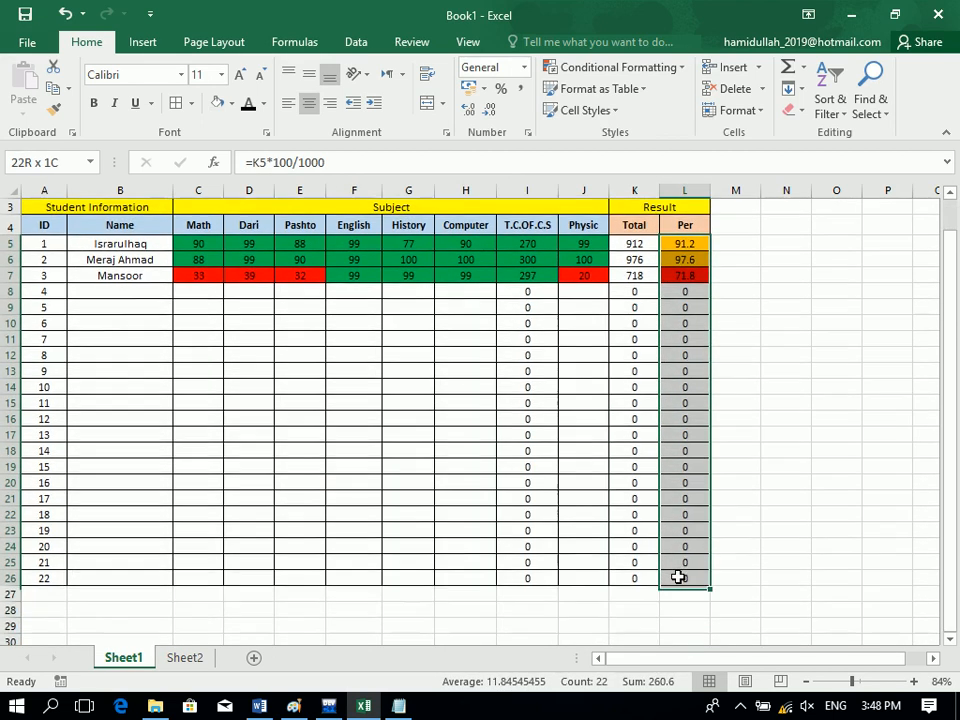
click(618, 68)
mouse_move(667, 122)
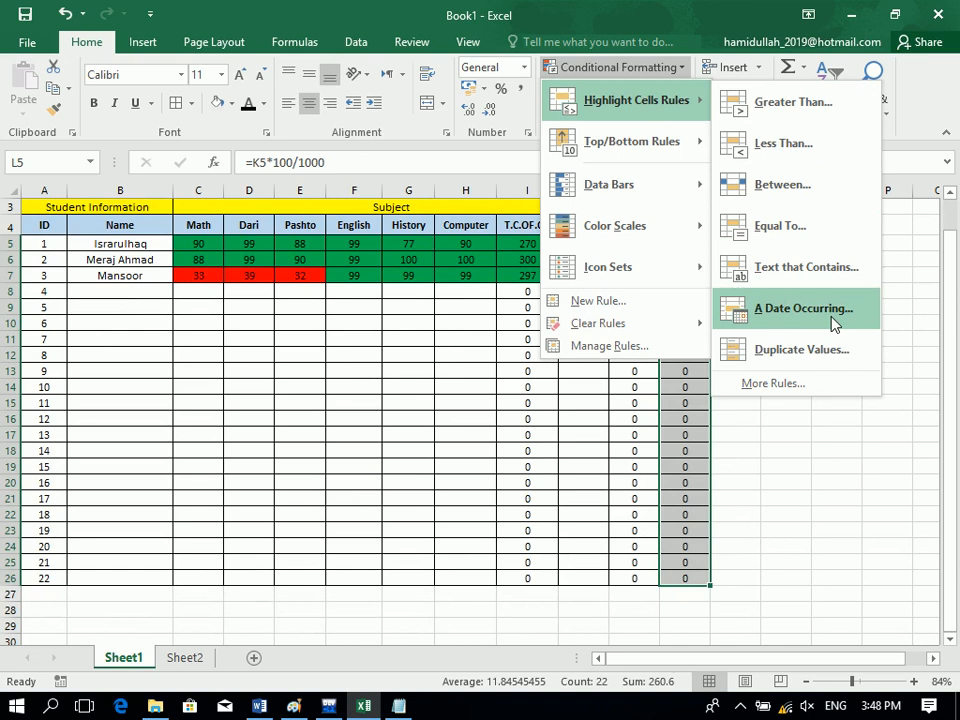
click(413, 455)
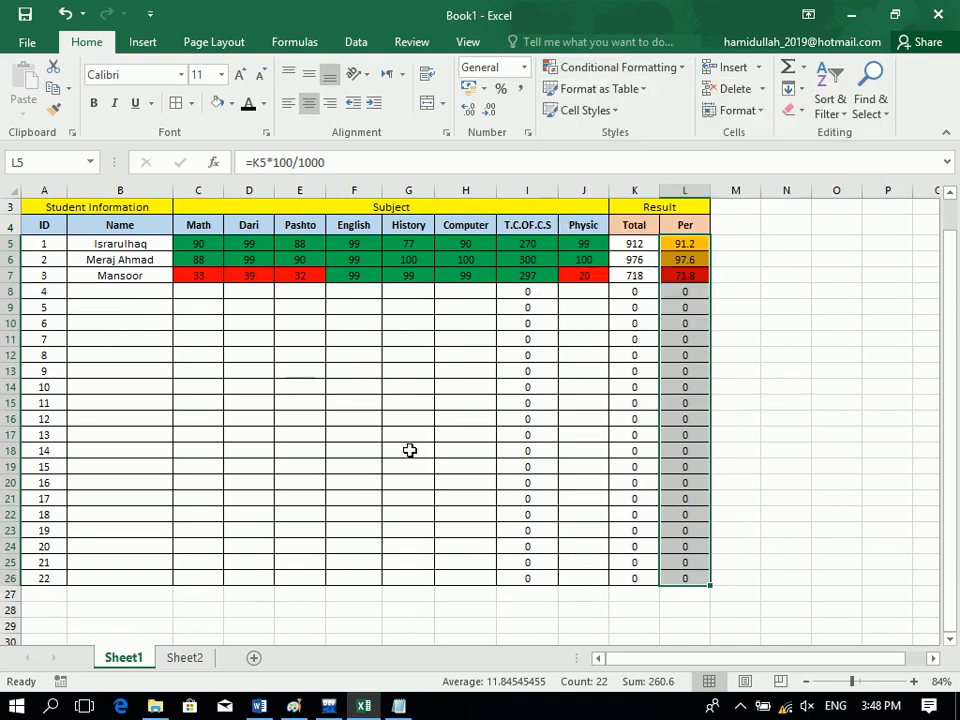
click(185, 658)
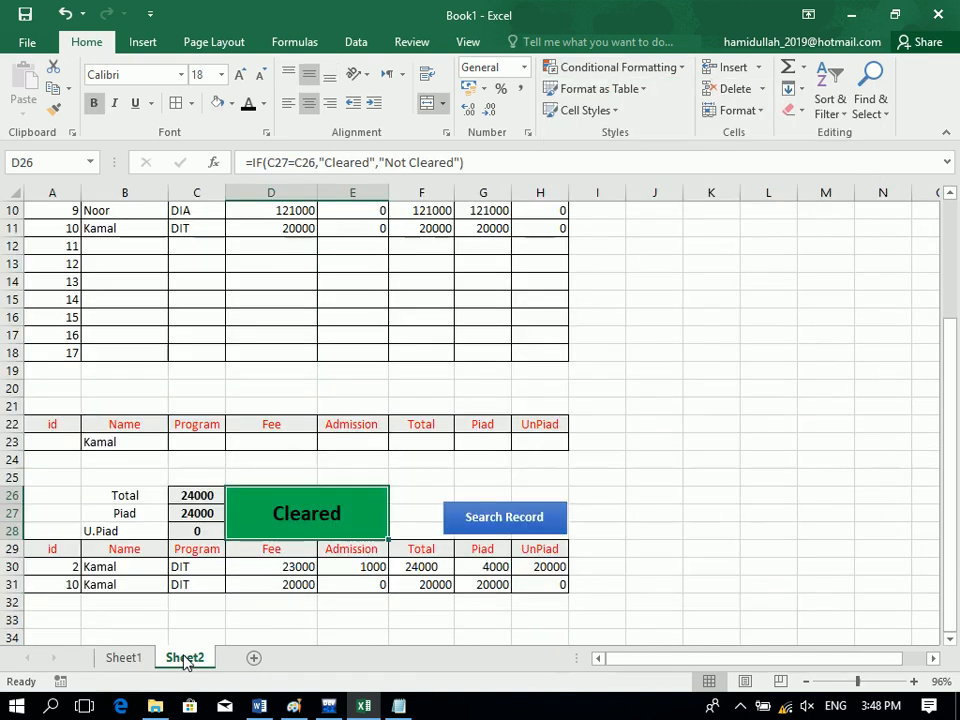
click(253, 657)
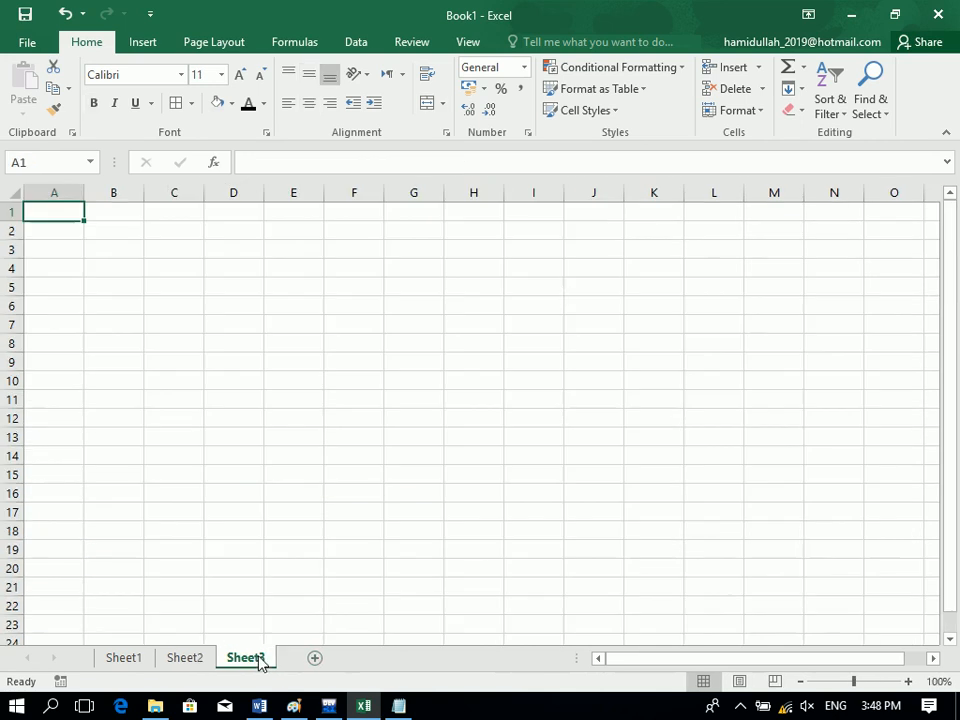
Enter a Date heading in G2 and today's date in G3 with Ctrl+;.
click(431, 231)
text(Date)
key(Return)
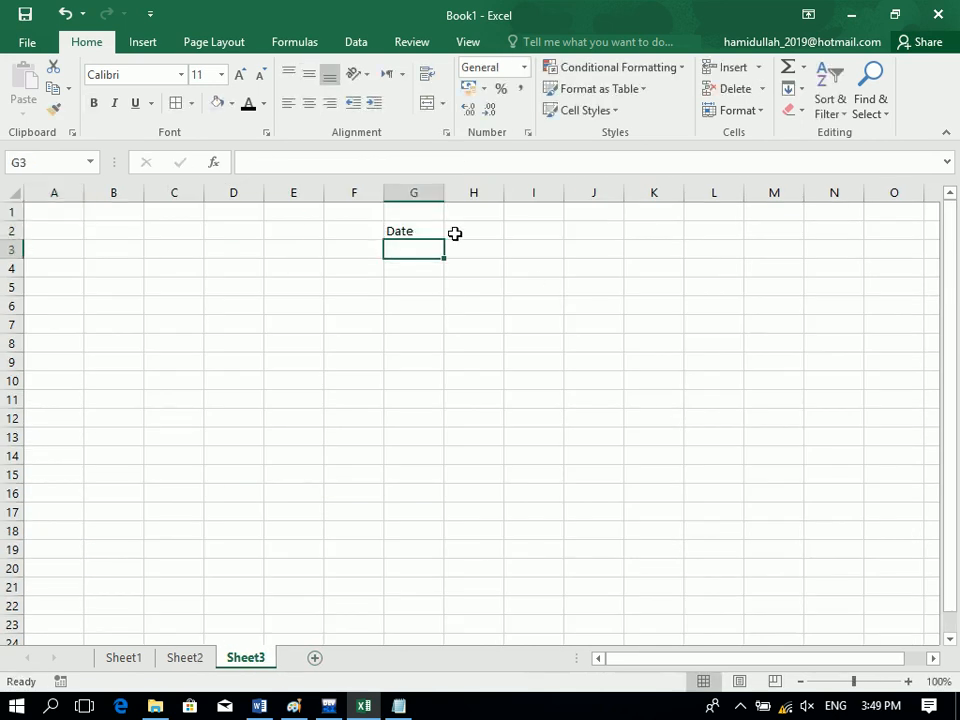
key(ctrl+semicolon)
key(Return)
Fill the date down to G11, then extend a daily series to 2/1/2020 in row 87.
click(445, 247)
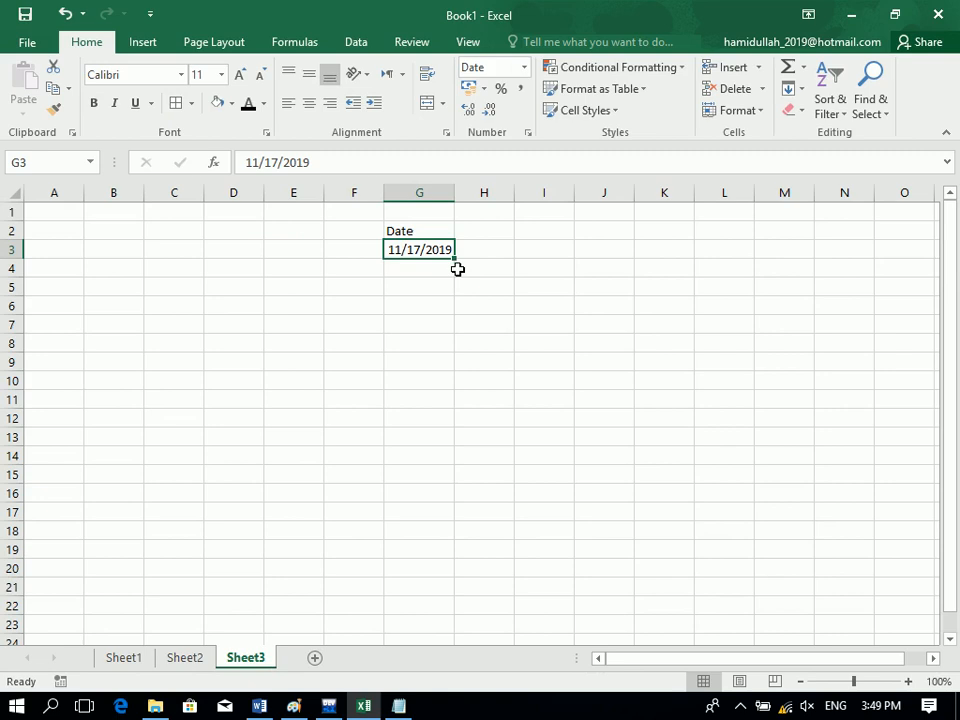
drag(448, 256, 443, 410)
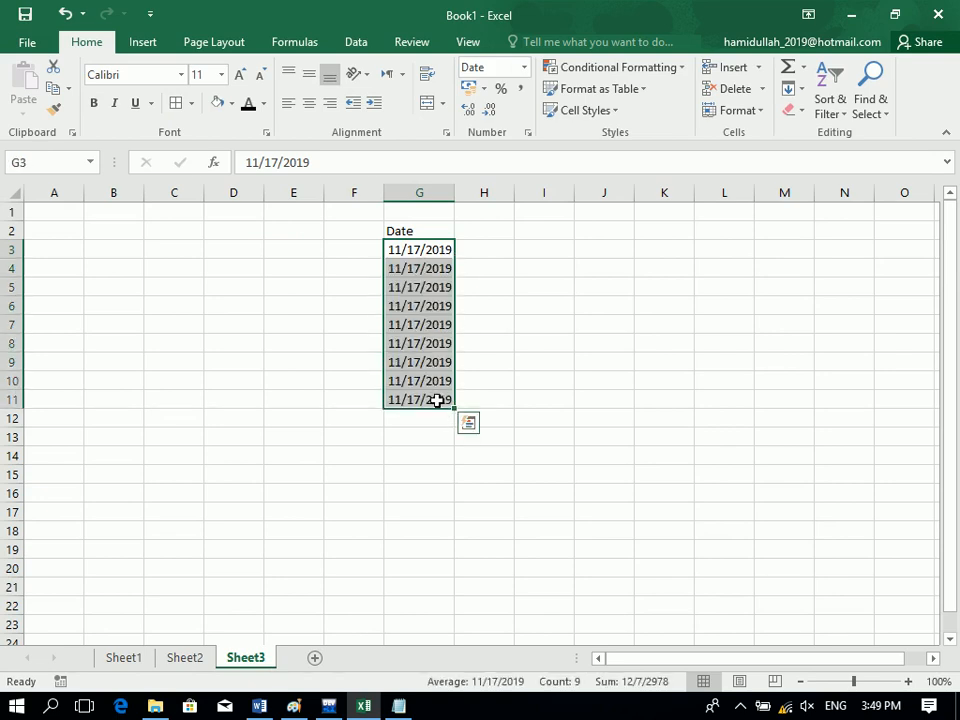
click(439, 401)
drag(456, 408, 542, 544)
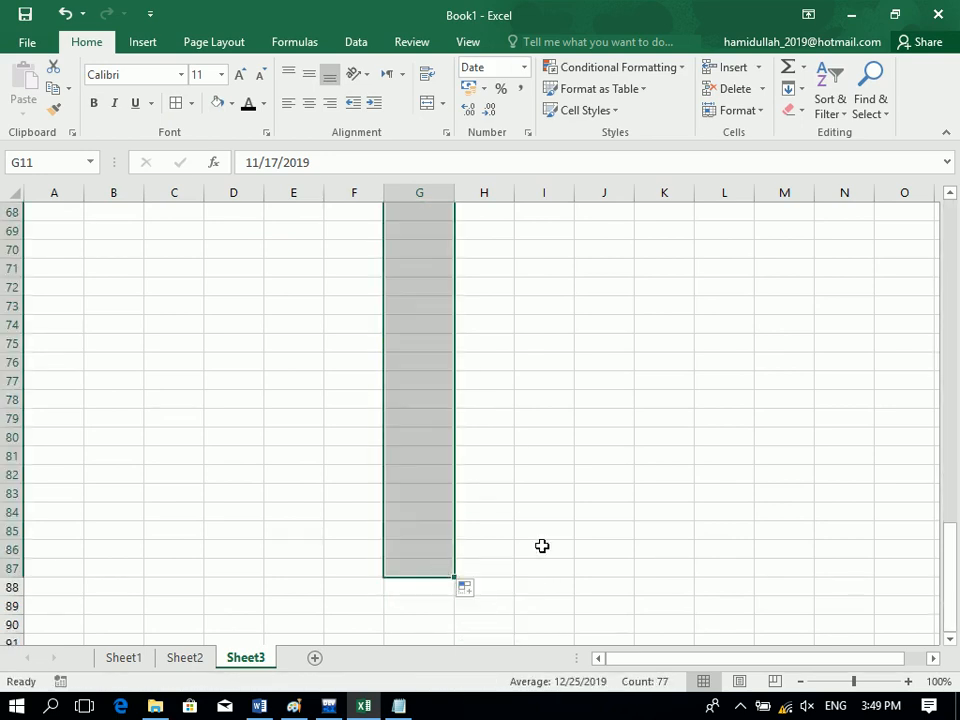
drag(853, 683, 846, 685)
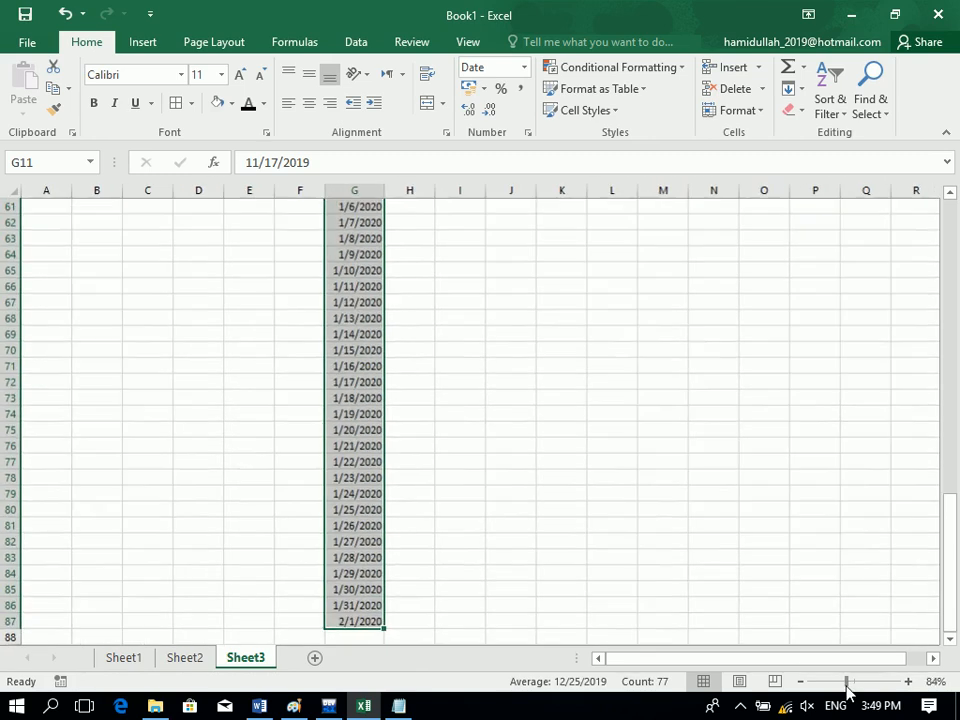
click(353, 307)
key(ctrl+a)
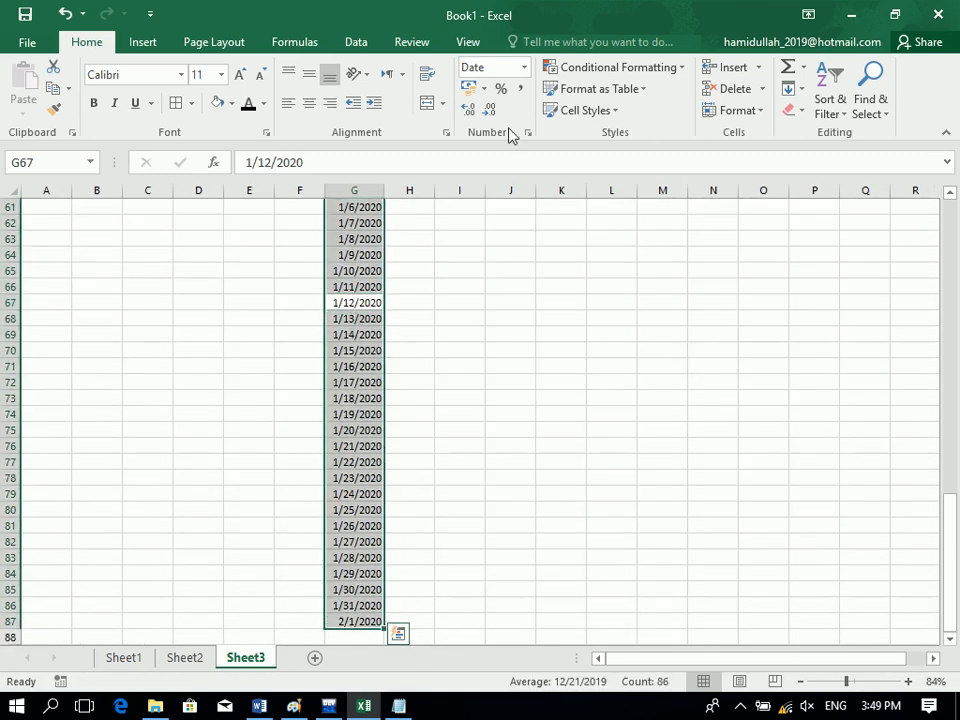
Try a Today date-occurring rule, cancel it, and widen column G so the dates show.
click(658, 68)
mouse_move(705, 101)
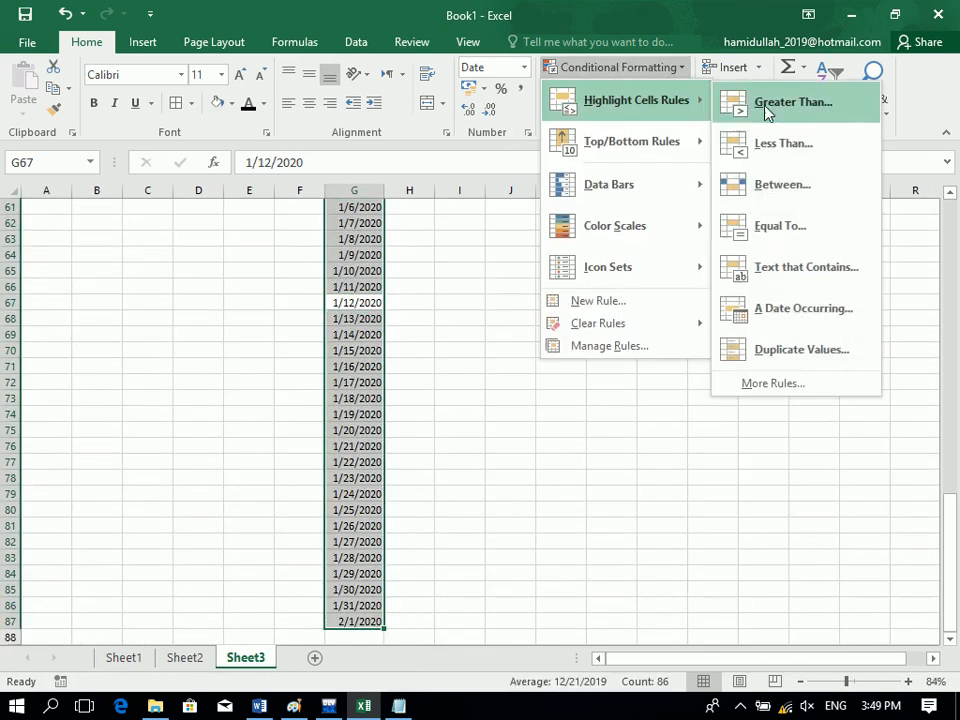
click(771, 308)
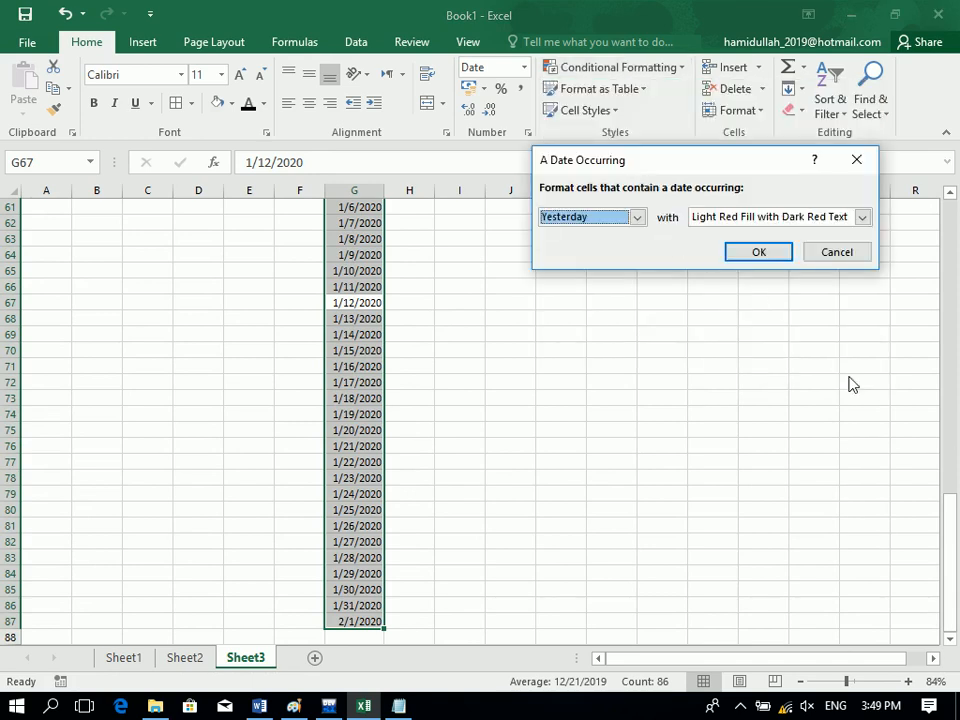
click(636, 217)
click(626, 249)
click(825, 253)
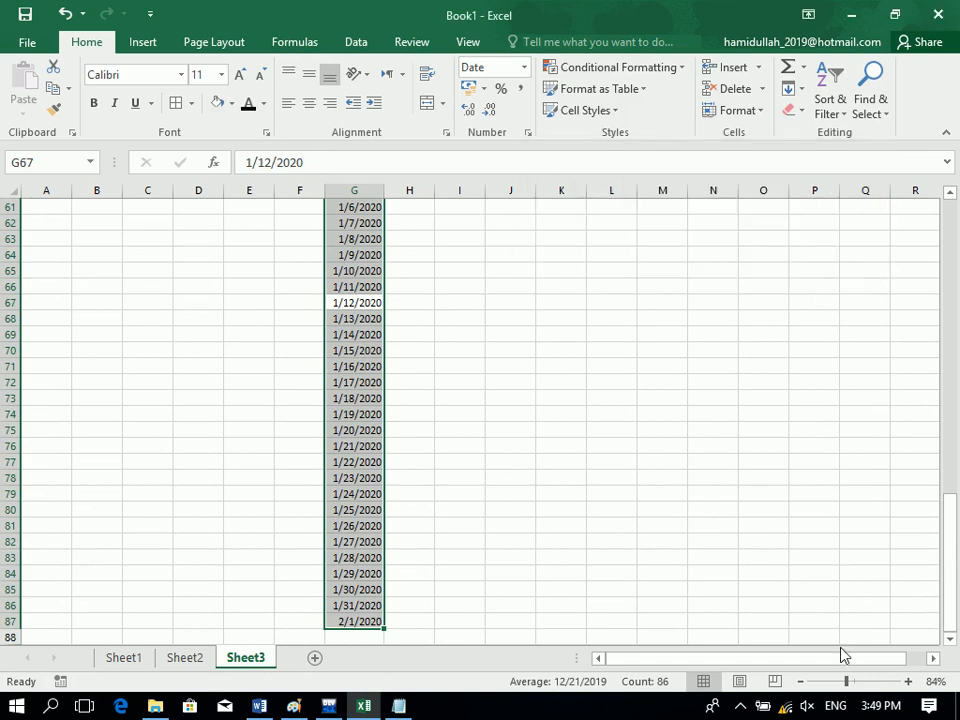
drag(844, 686, 830, 686)
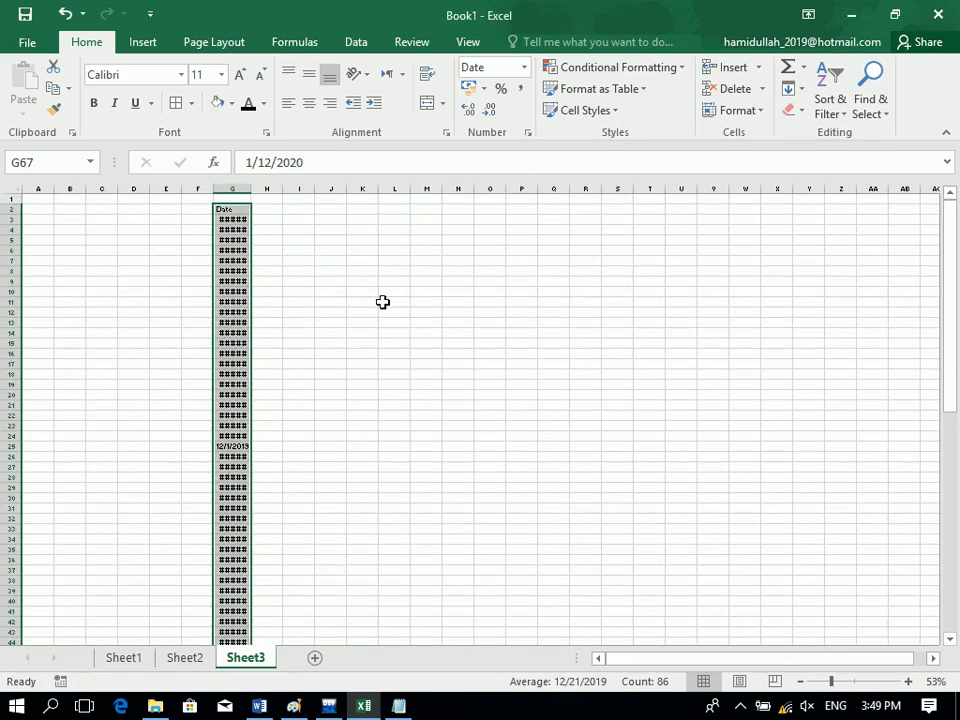
drag(254, 190, 339, 188)
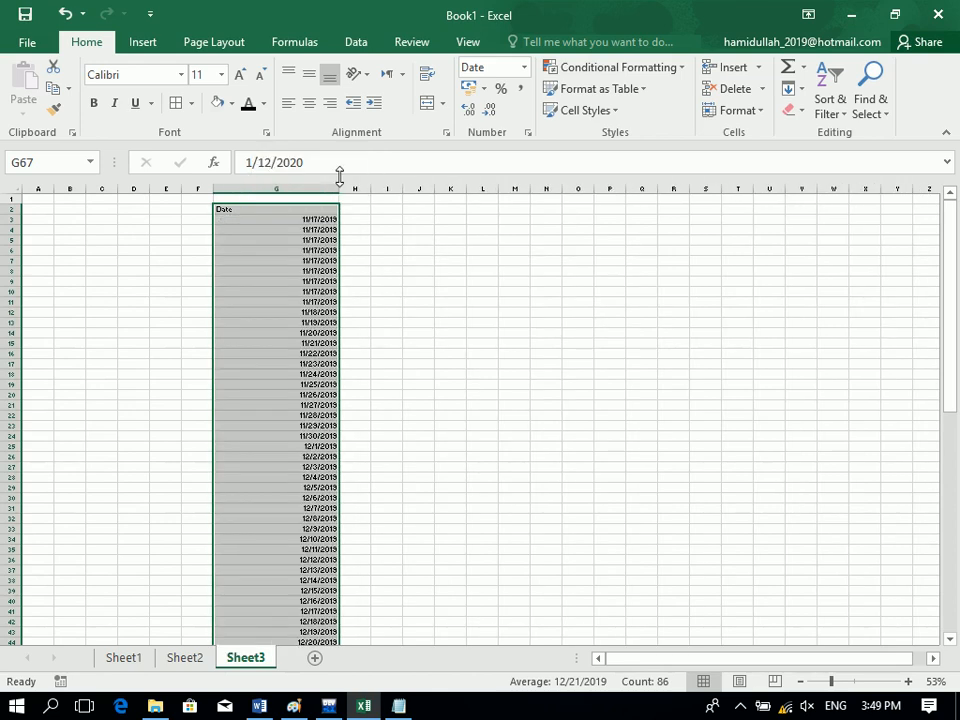
Preview date-occurring highlights from Today through Next month on the dates, then cancel without applying.
click(670, 68)
mouse_move(697, 103)
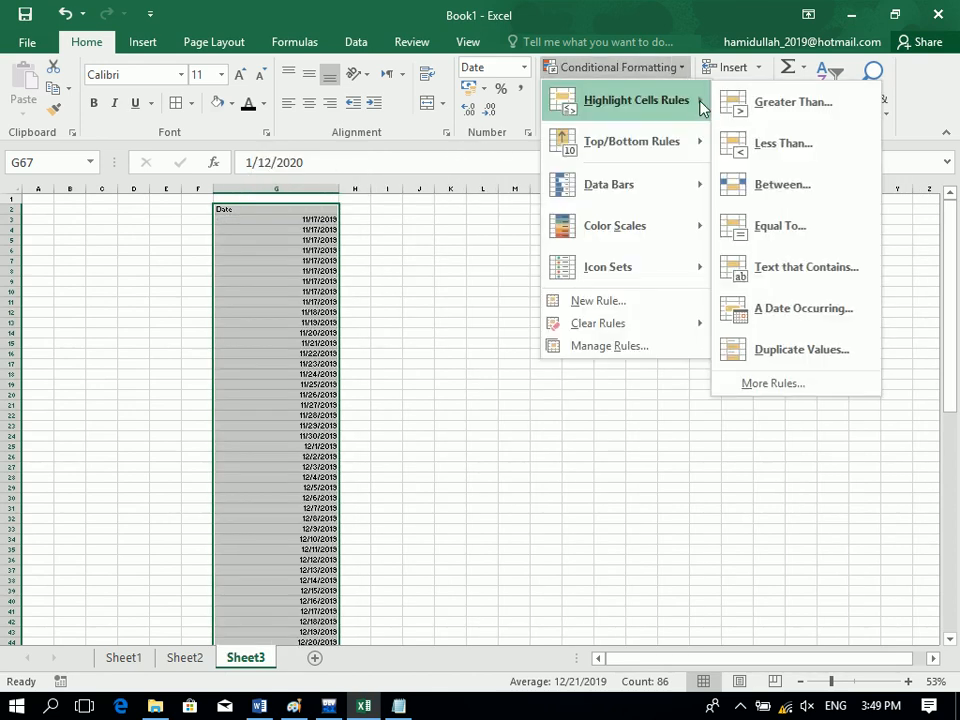
click(785, 306)
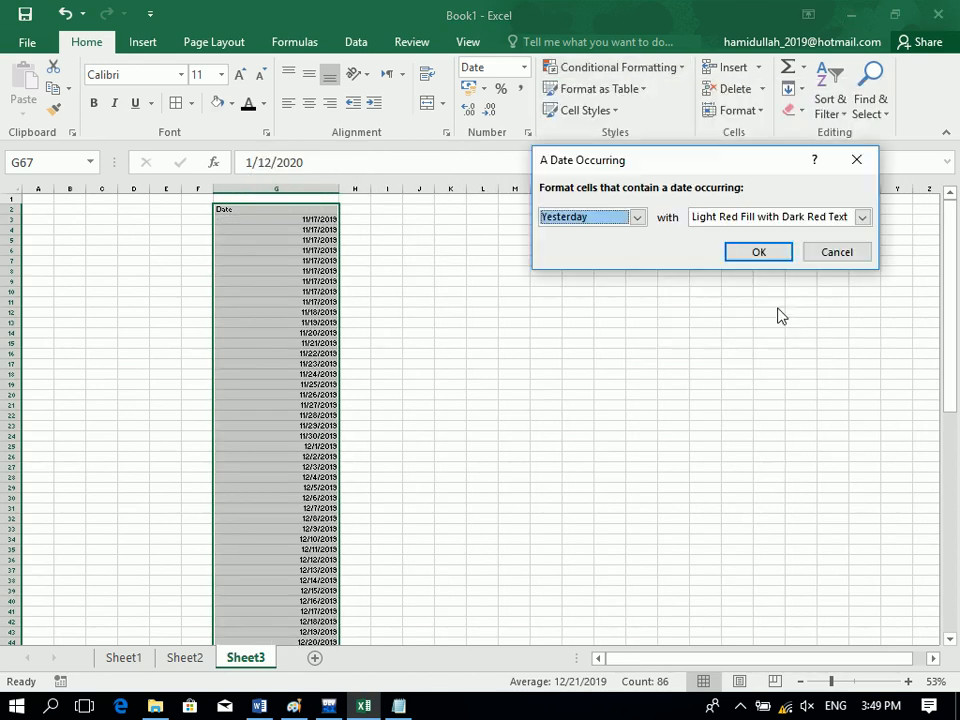
click(575, 219)
click(578, 248)
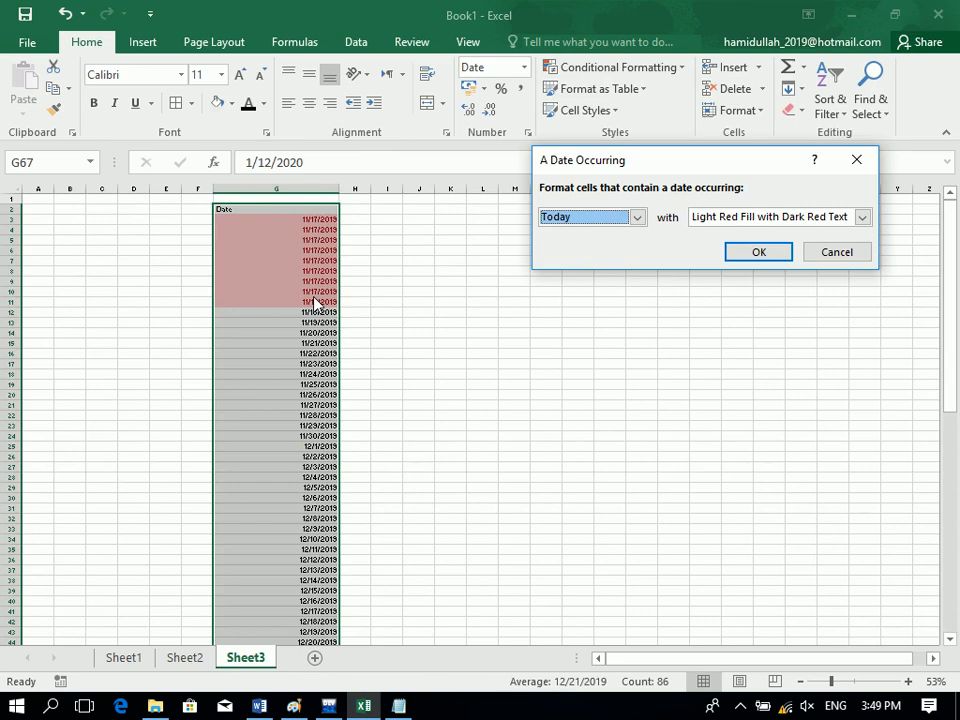
click(636, 217)
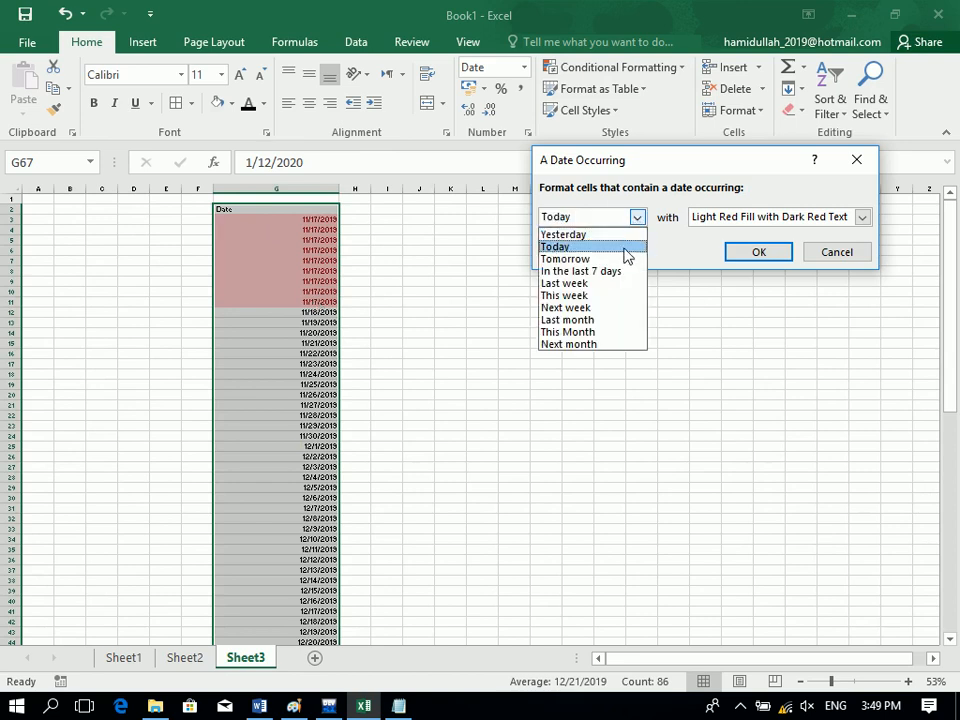
click(624, 260)
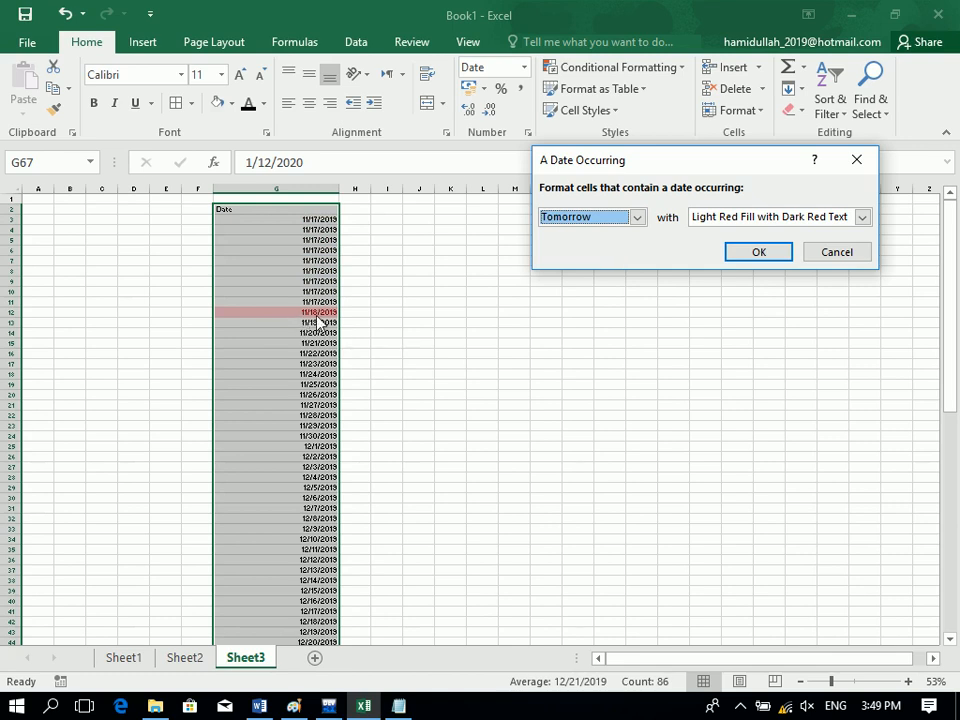
click(586, 219)
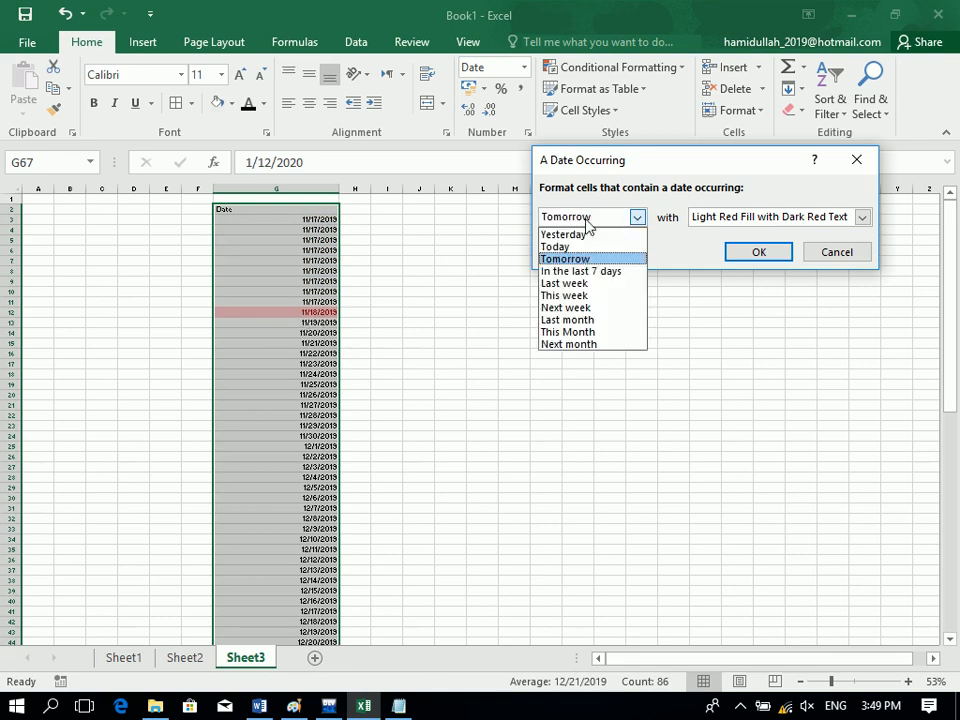
click(588, 271)
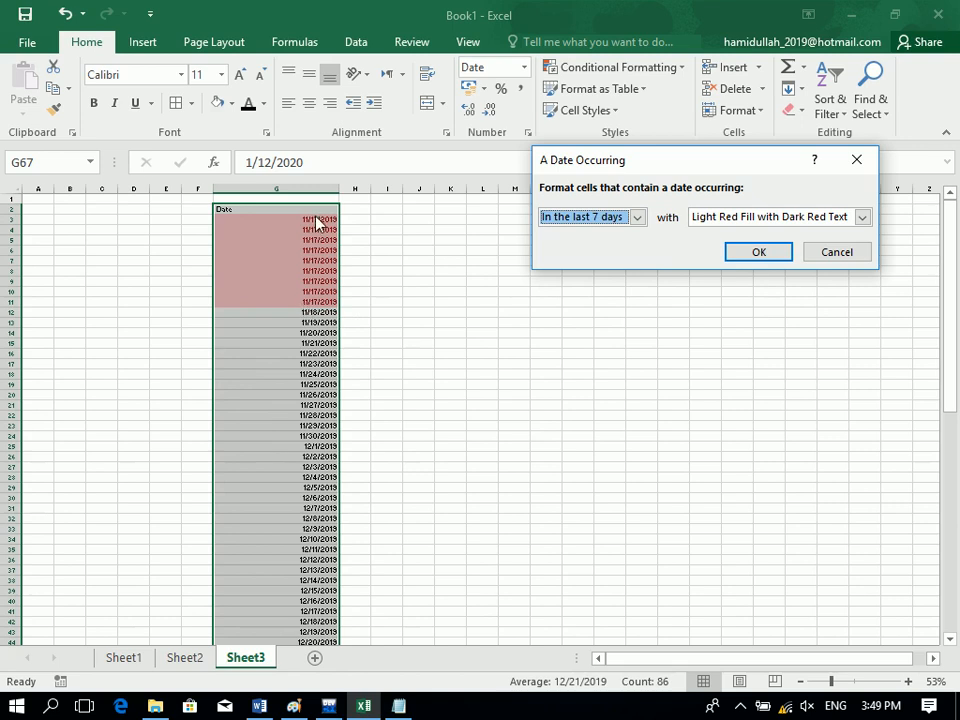
click(583, 219)
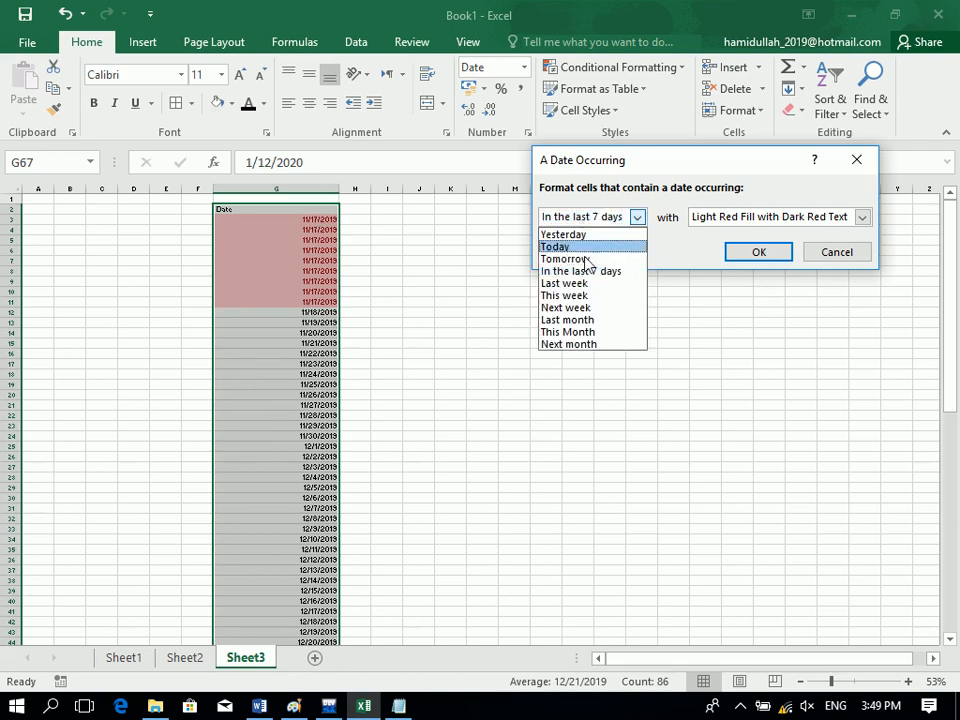
click(588, 284)
click(589, 218)
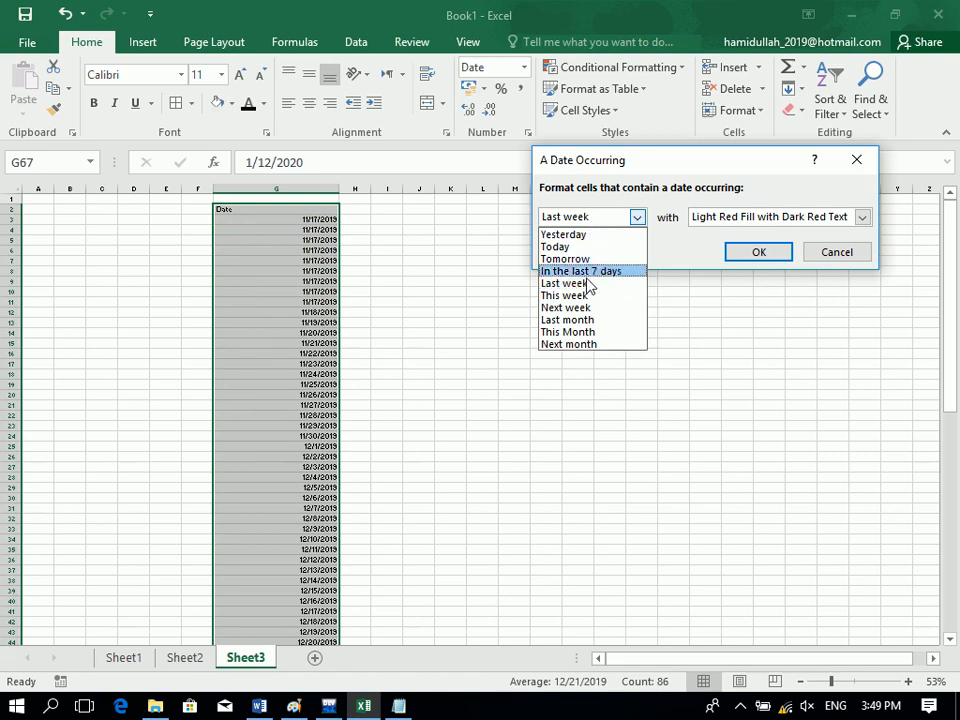
click(589, 296)
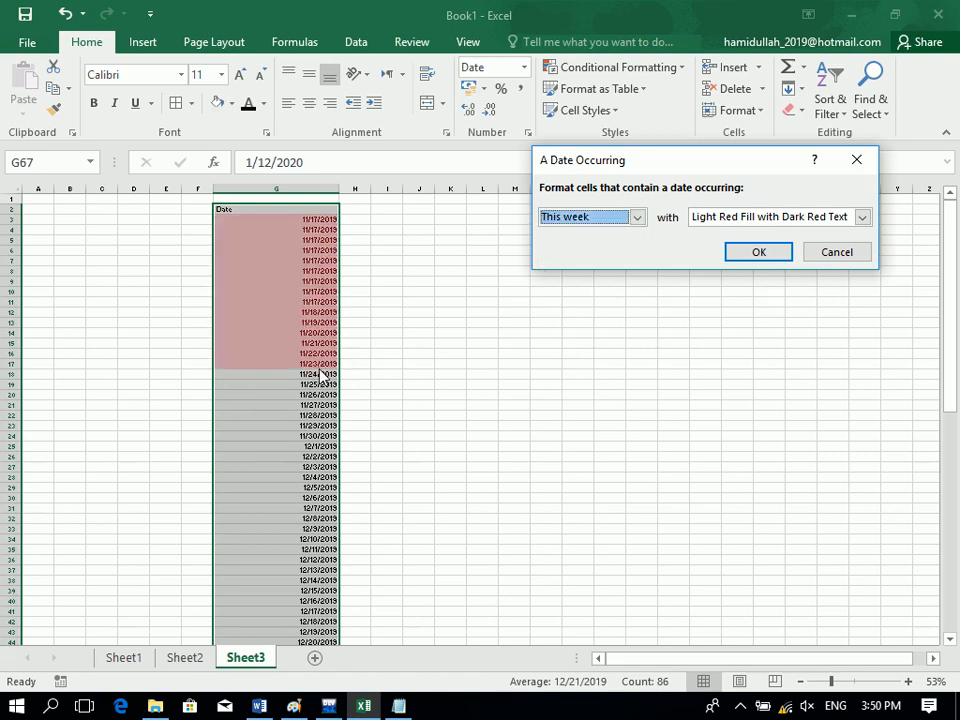
click(589, 220)
click(589, 308)
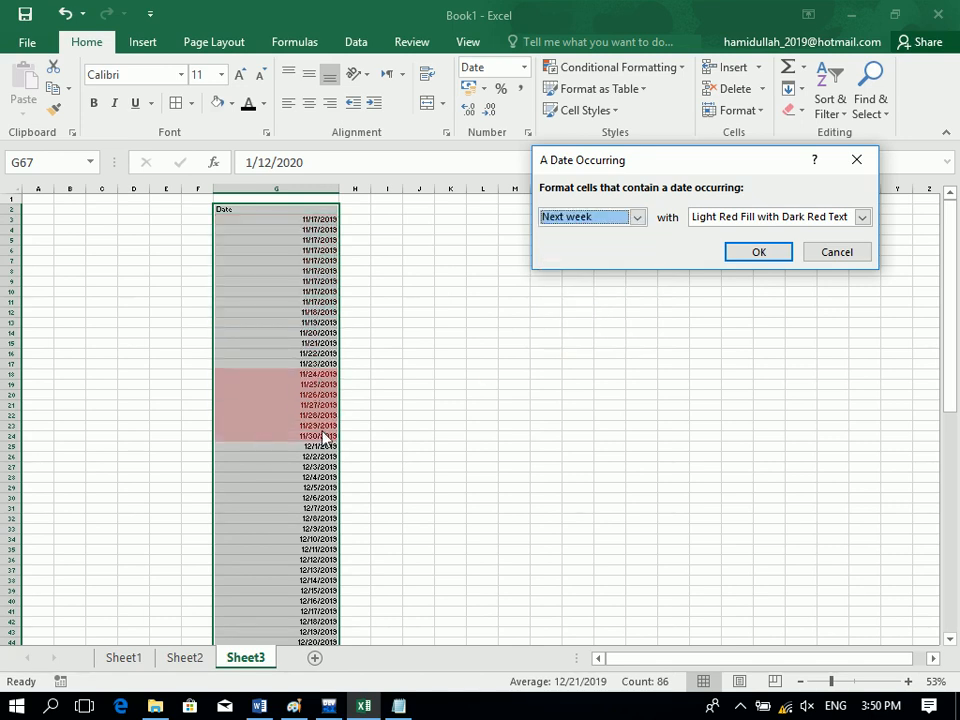
click(589, 222)
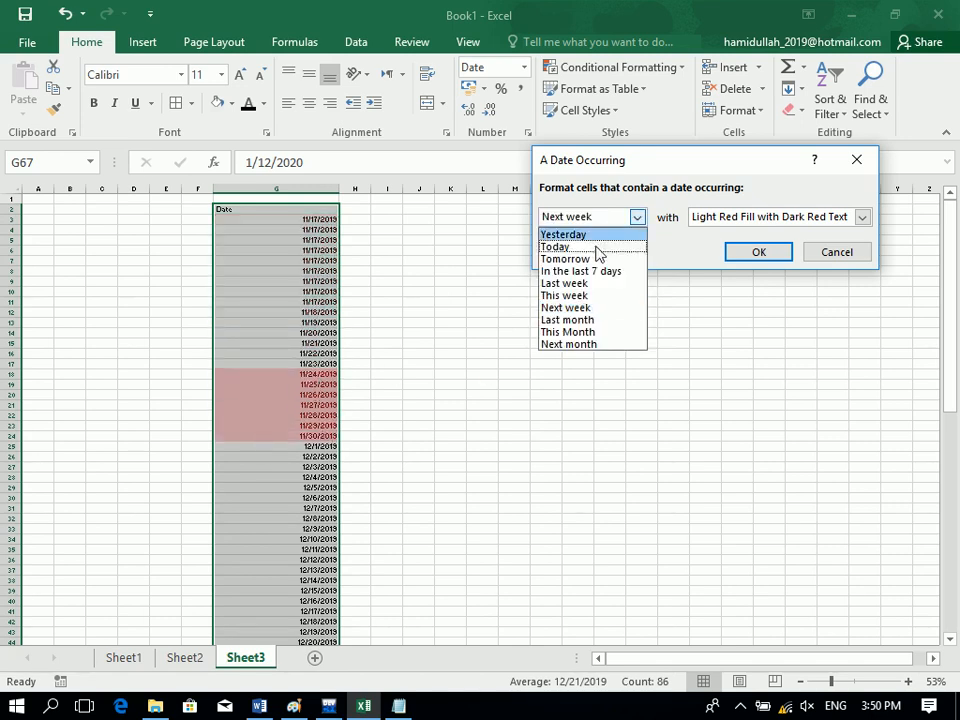
click(596, 320)
click(603, 220)
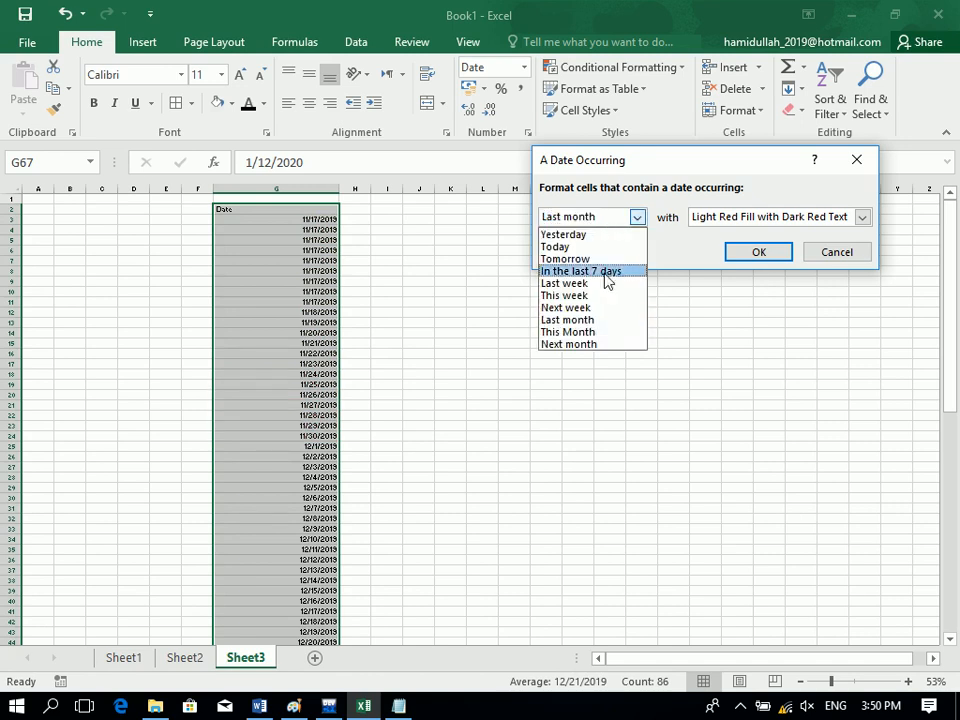
click(600, 332)
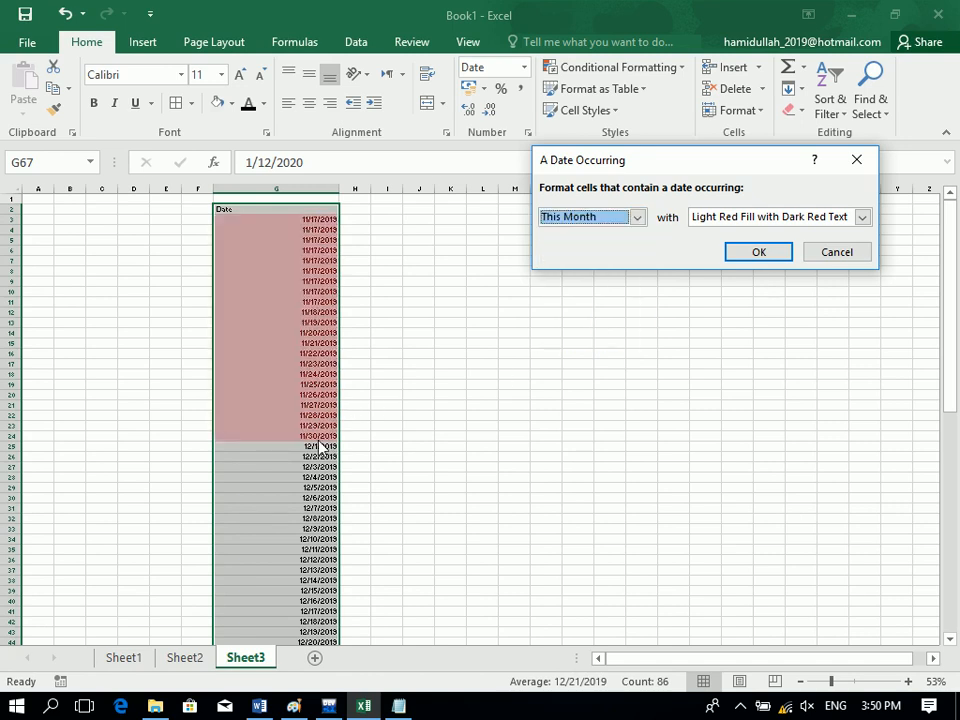
click(638, 216)
click(604, 346)
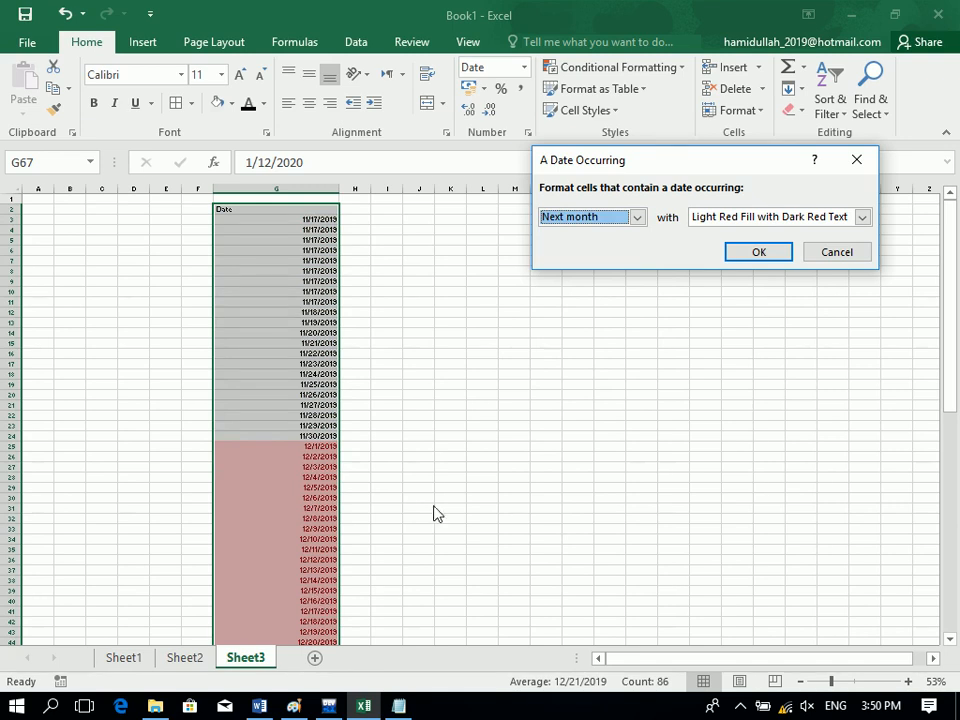
click(838, 252)
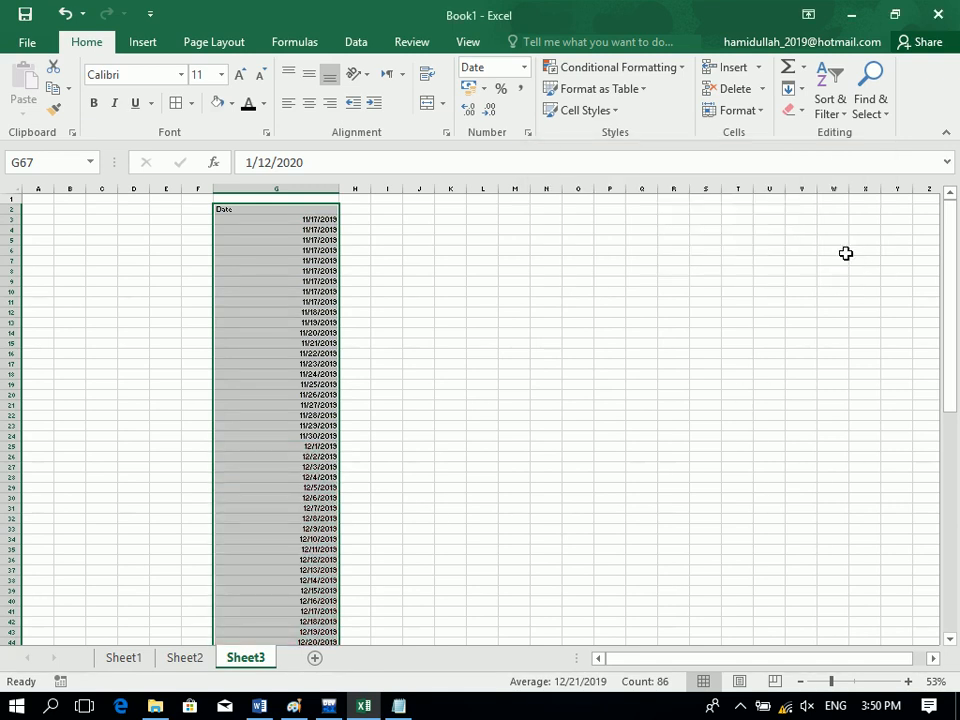
Try a Duplicate Values rule on the dates, cancel it, and return to Sheet1.
click(640, 68)
mouse_move(669, 113)
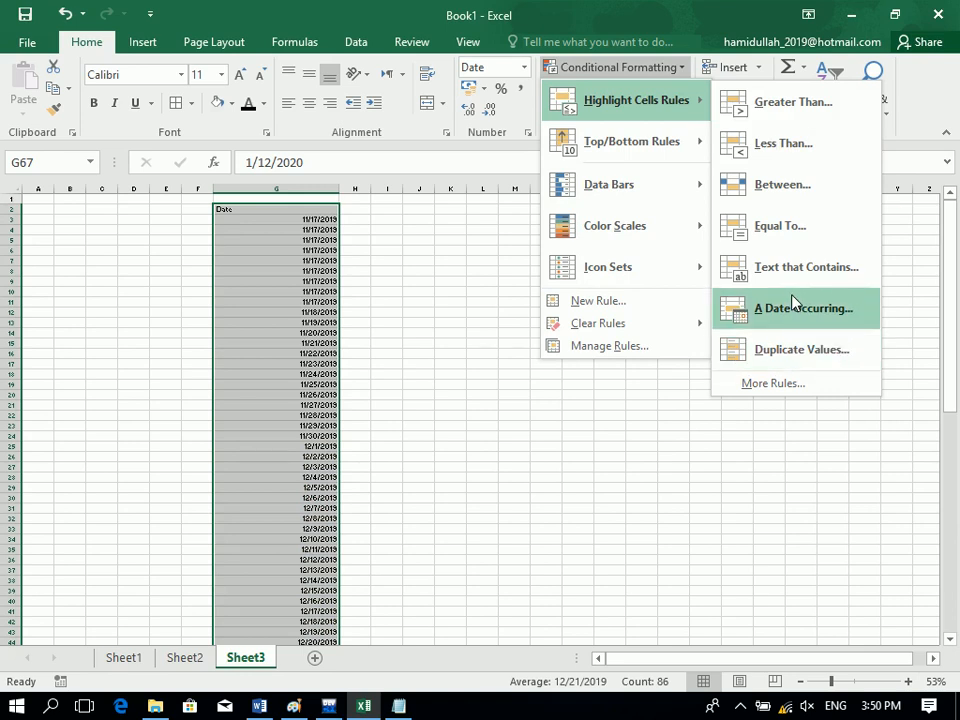
click(815, 347)
click(830, 256)
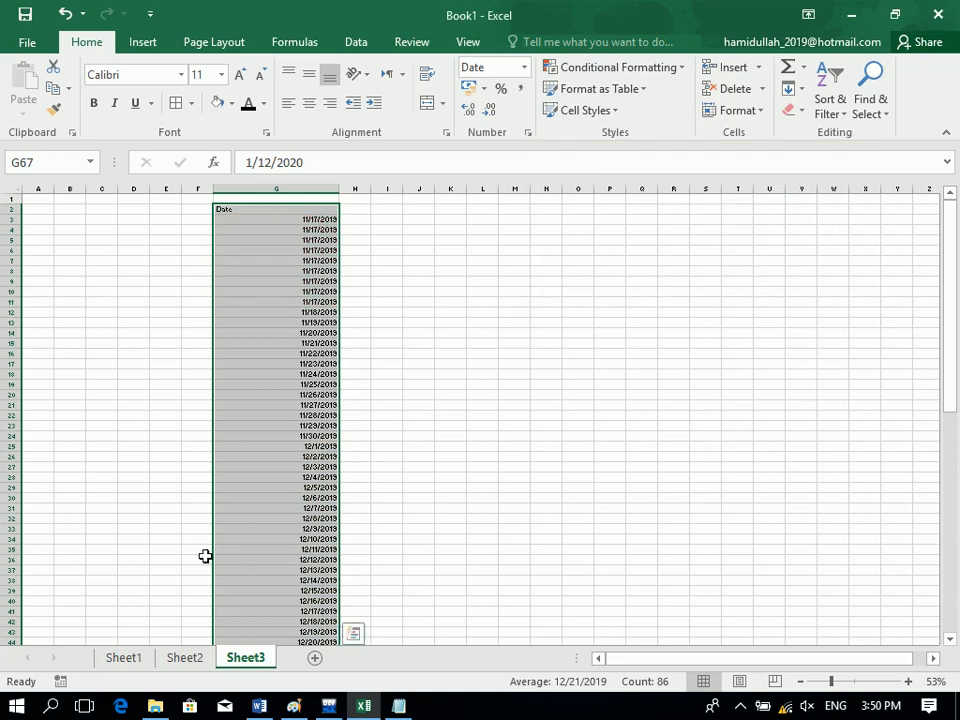
click(145, 658)
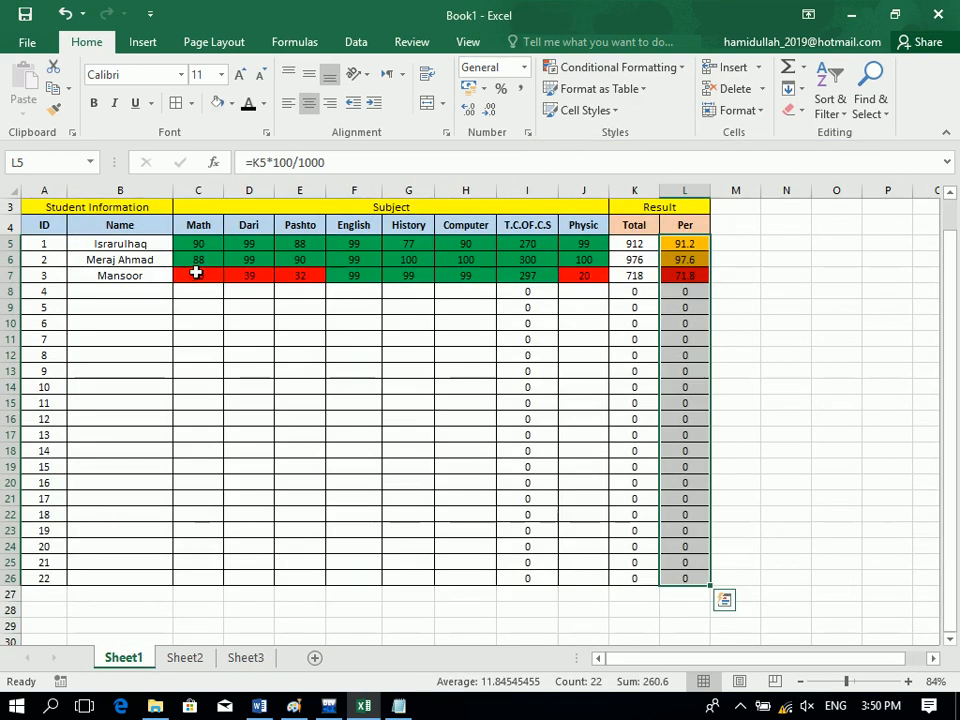
Highlight duplicate values in Per L5:L26 with a custom blue fill.
drag(197, 244, 602, 246)
click(628, 70)
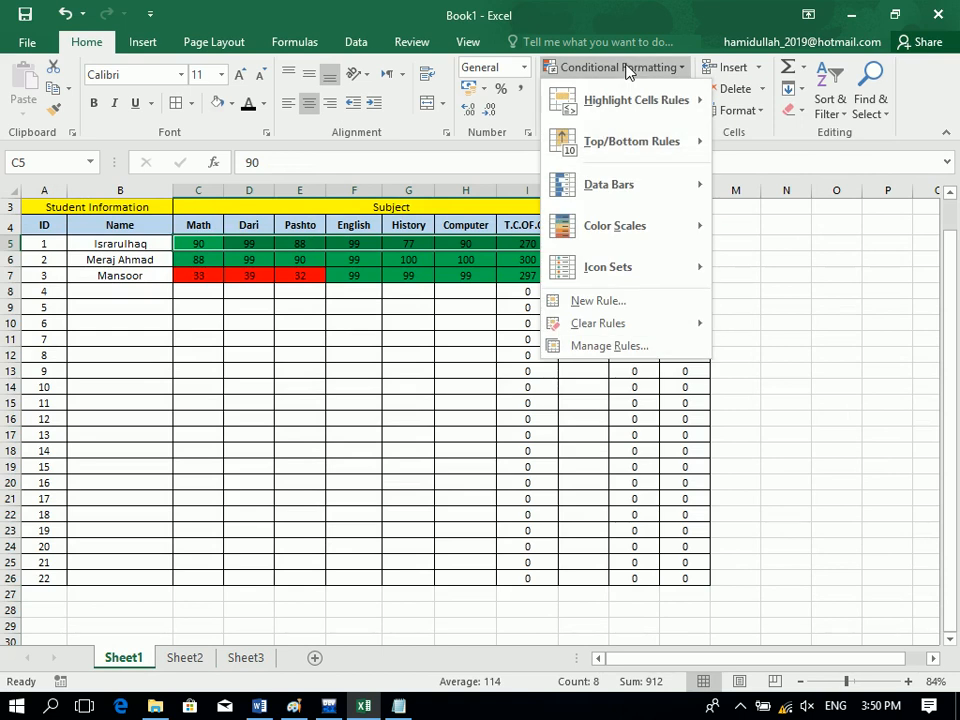
click(709, 249)
drag(709, 249, 690, 578)
click(641, 67)
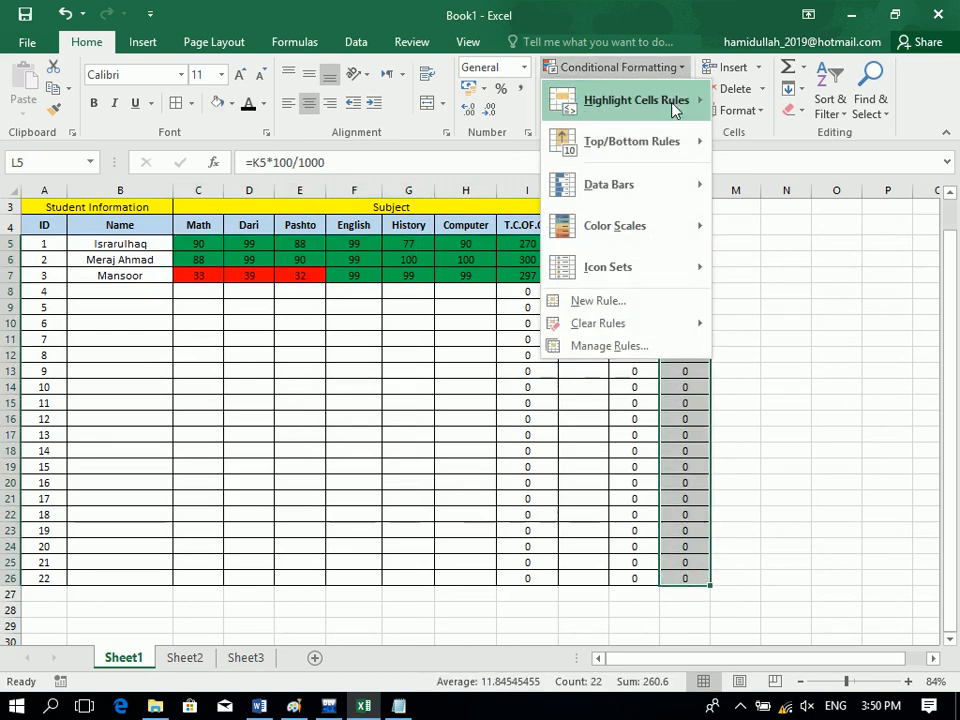
mouse_move(673, 110)
click(795, 350)
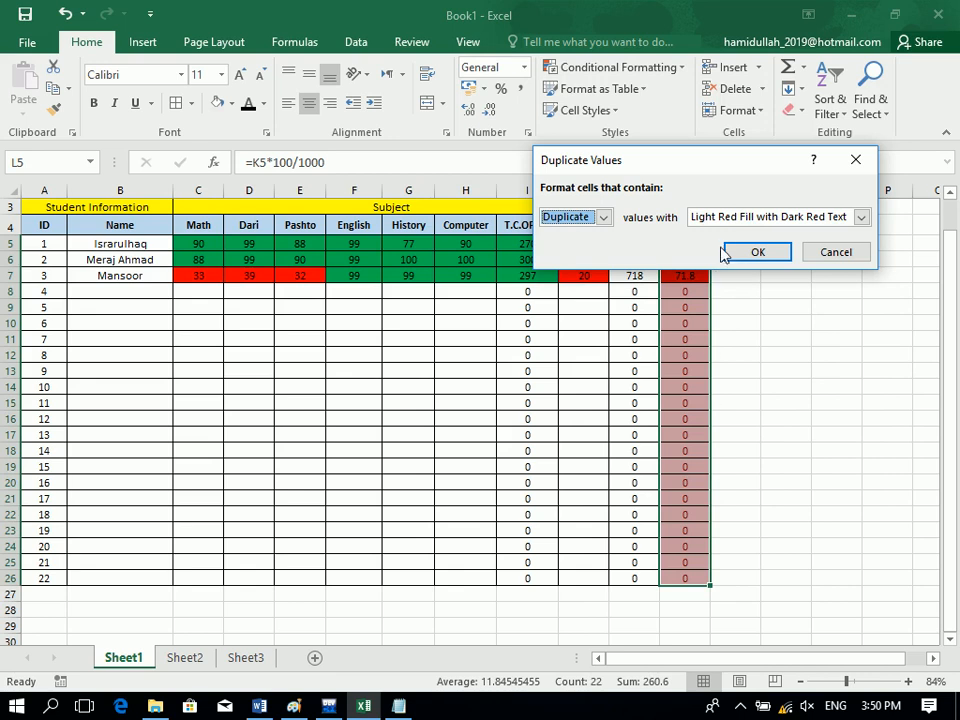
click(715, 221)
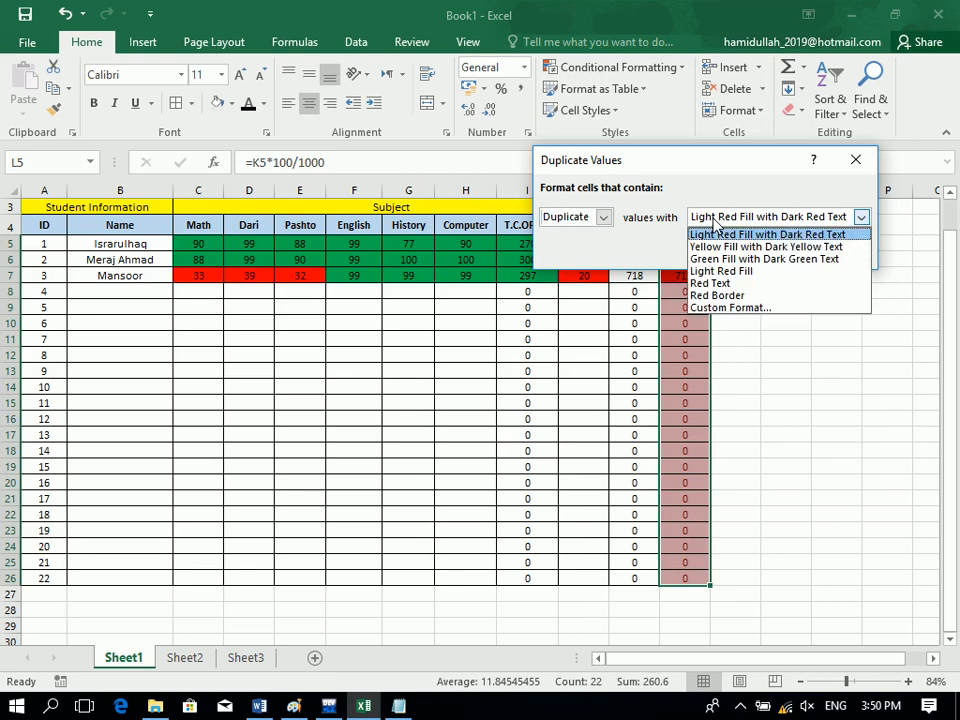
click(732, 307)
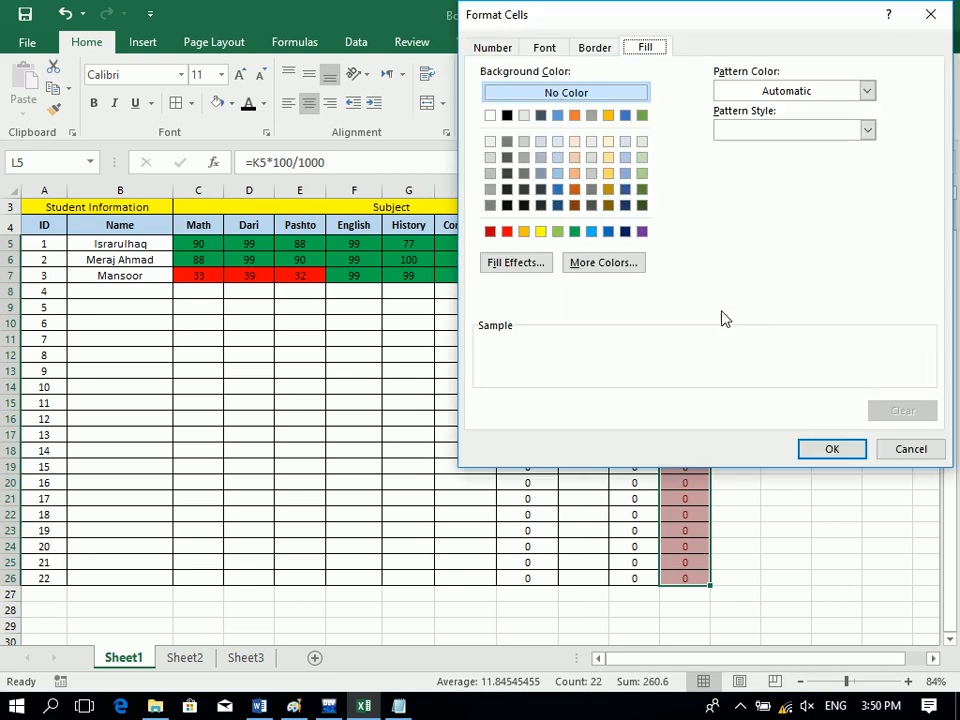
click(607, 232)
click(830, 447)
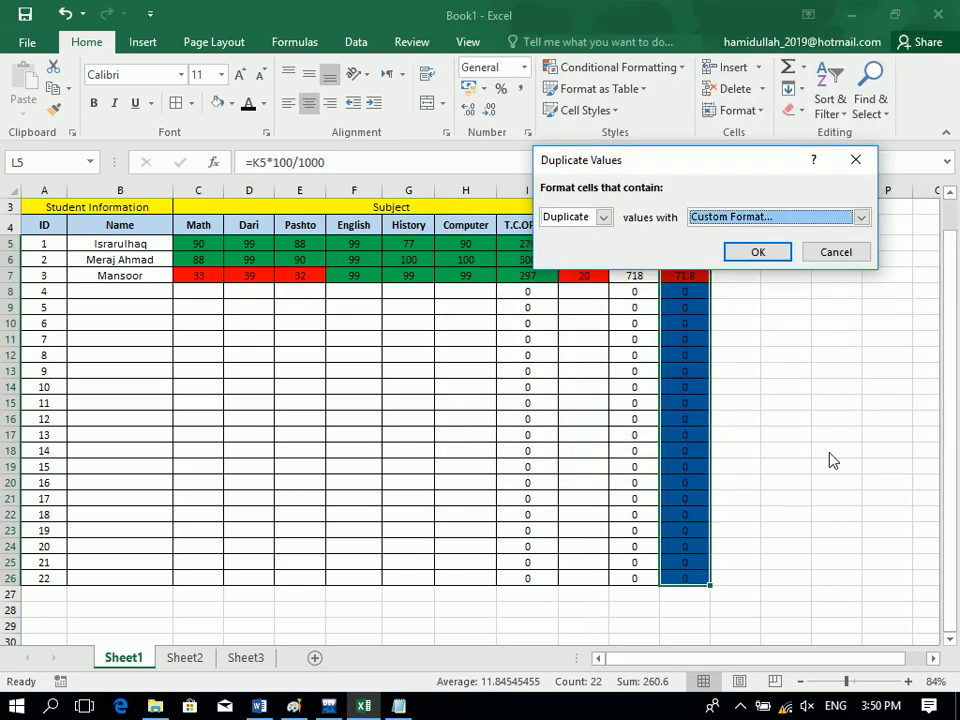
click(757, 252)
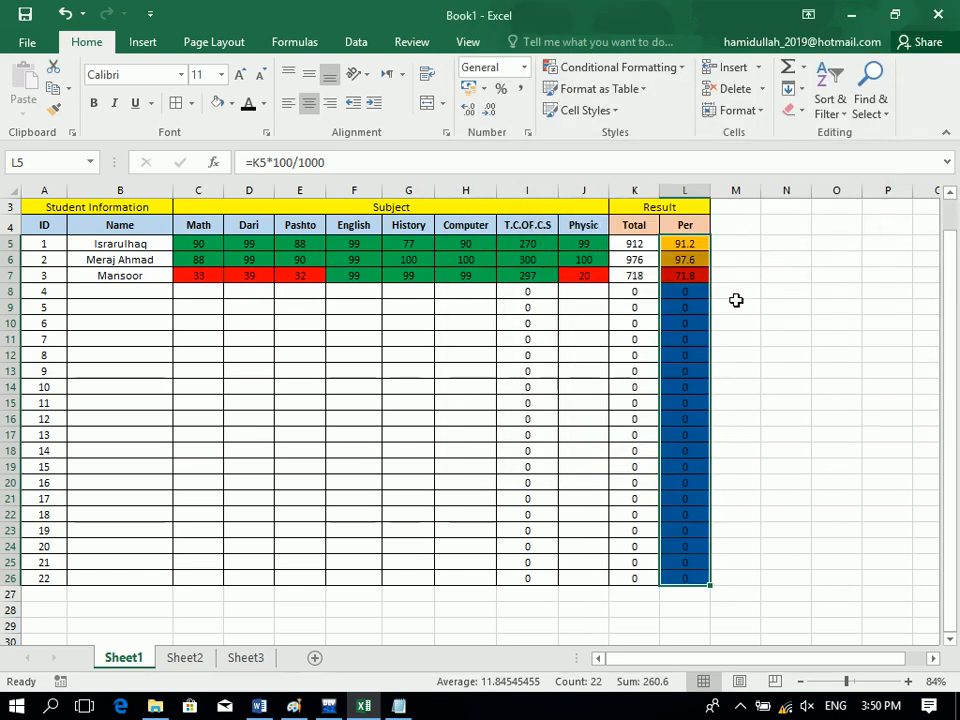
Add an Equal To 0 rule with a custom format to the Per column.
click(614, 70)
mouse_move(686, 101)
click(790, 226)
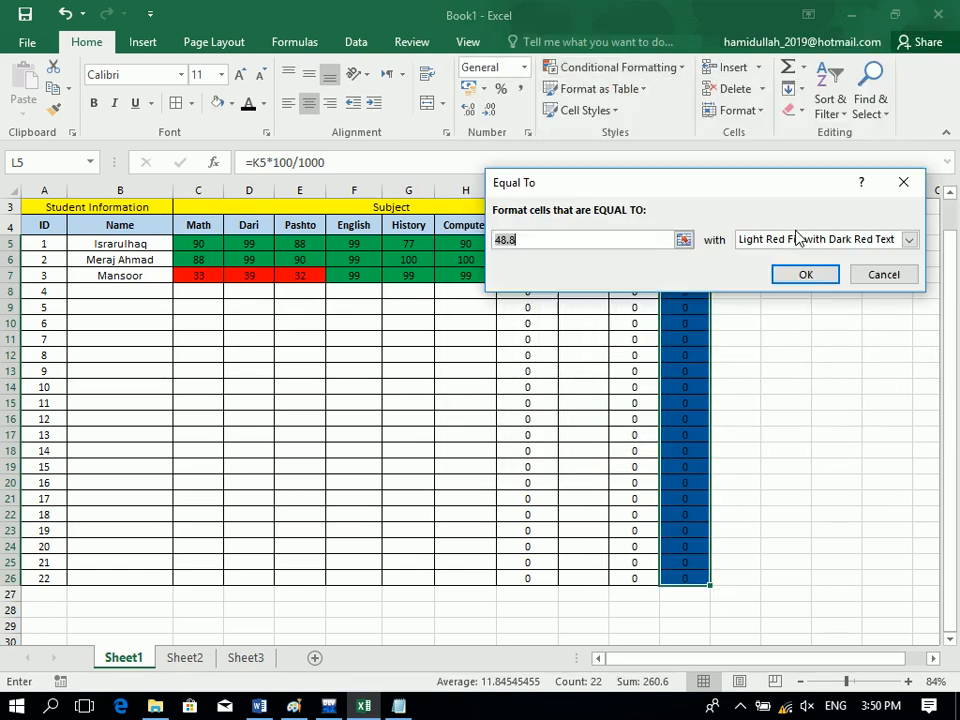
text(0)
click(785, 238)
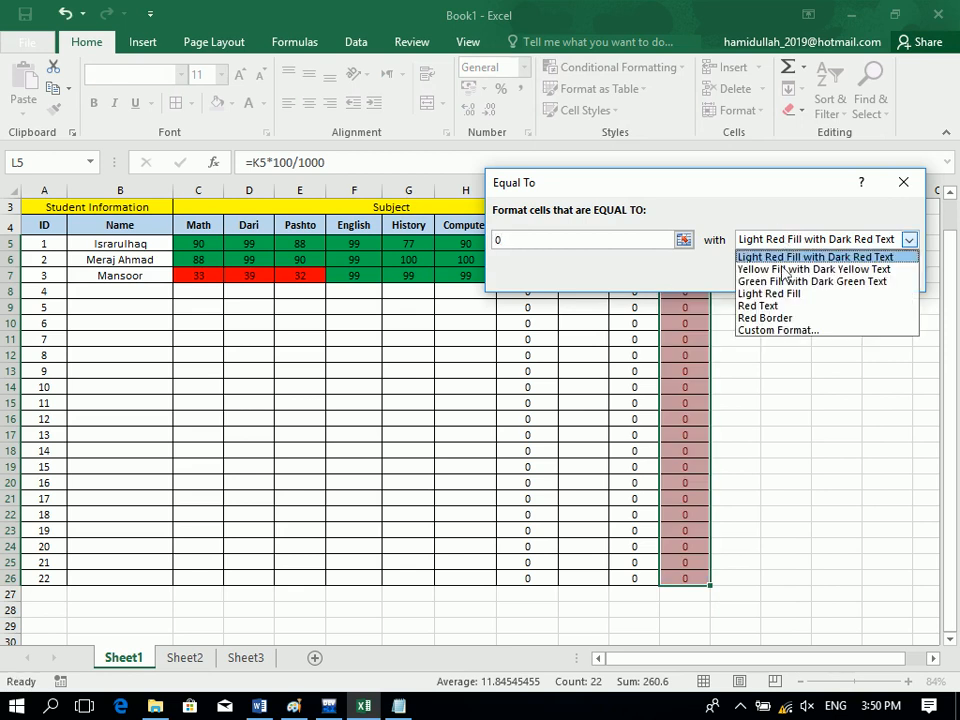
click(790, 331)
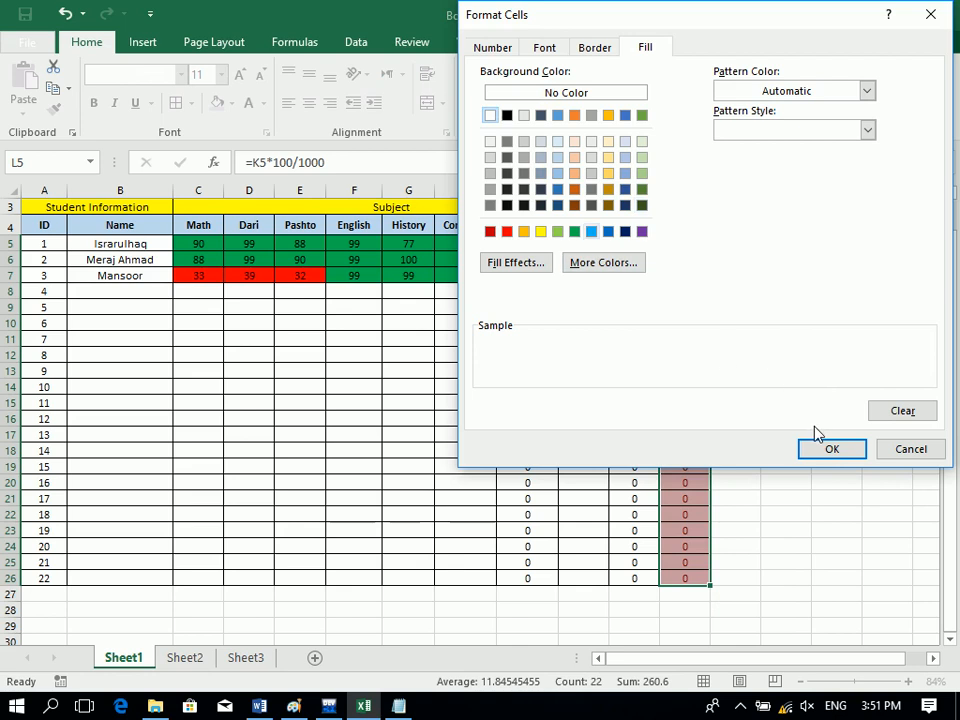
click(826, 449)
click(788, 274)
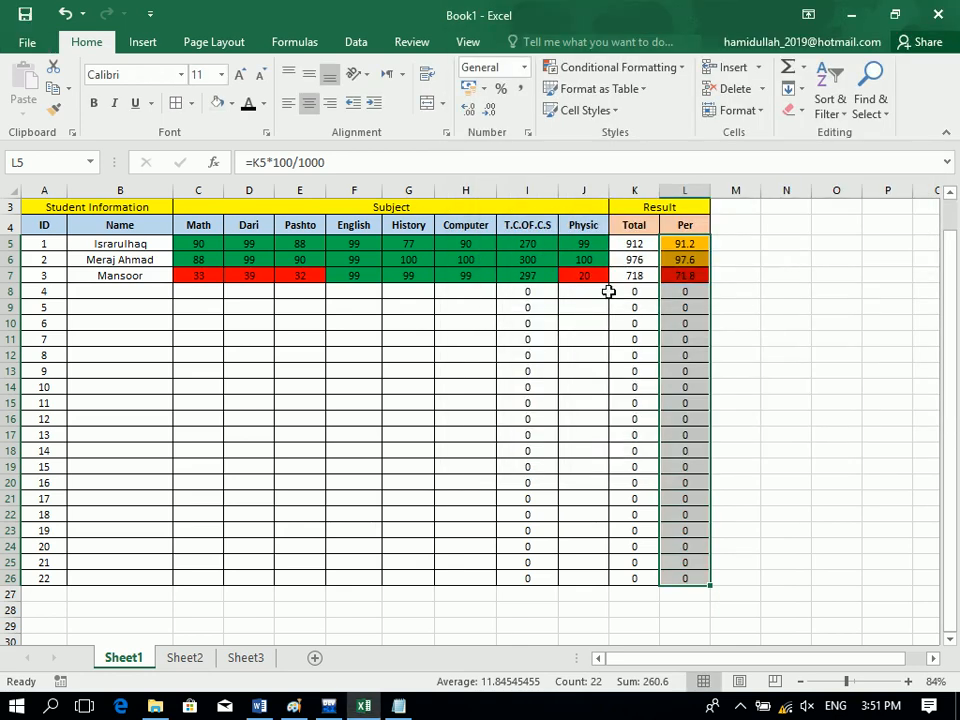
Copy row 5's marks and enter the fourth student's name in B8.
click(393, 340)
drag(186, 242, 574, 241)
key(ctrl+c)
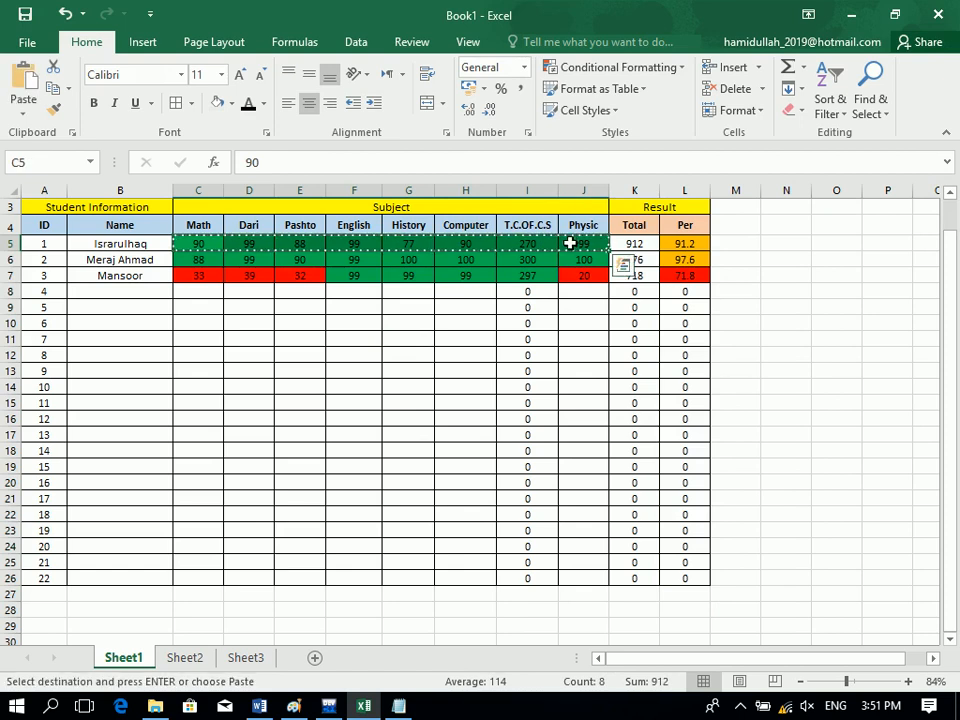
click(131, 294)
text(Ali)
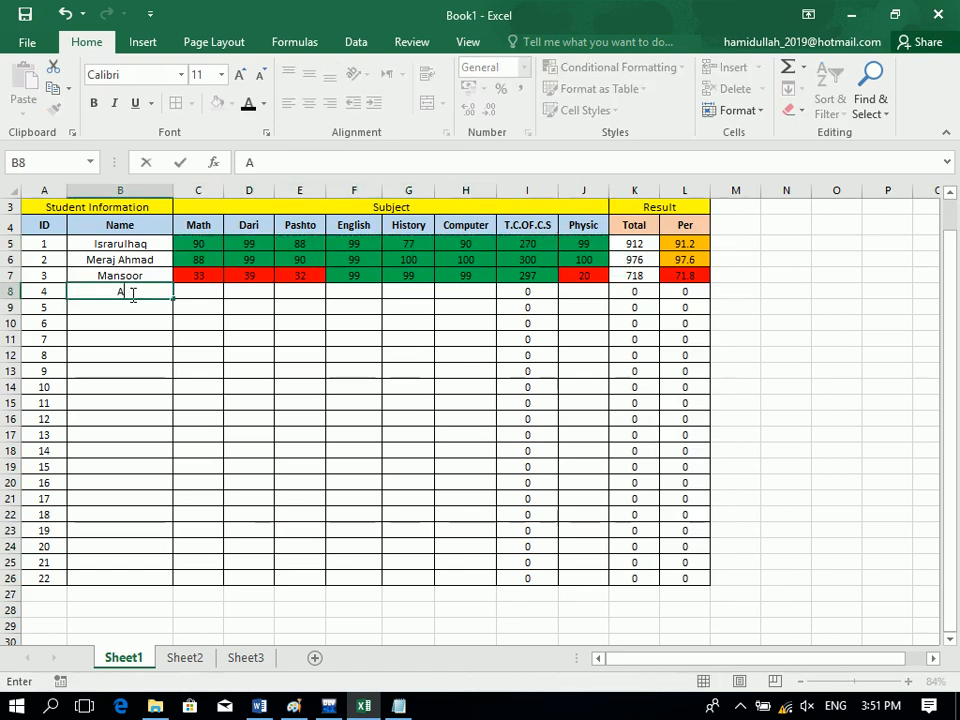
key(Tab)
Paste row 5's marks into C8:J8, giving 912 and 91.2, and compare L5 with L8.
drag(205, 242, 579, 247)
key(ctrl+c)
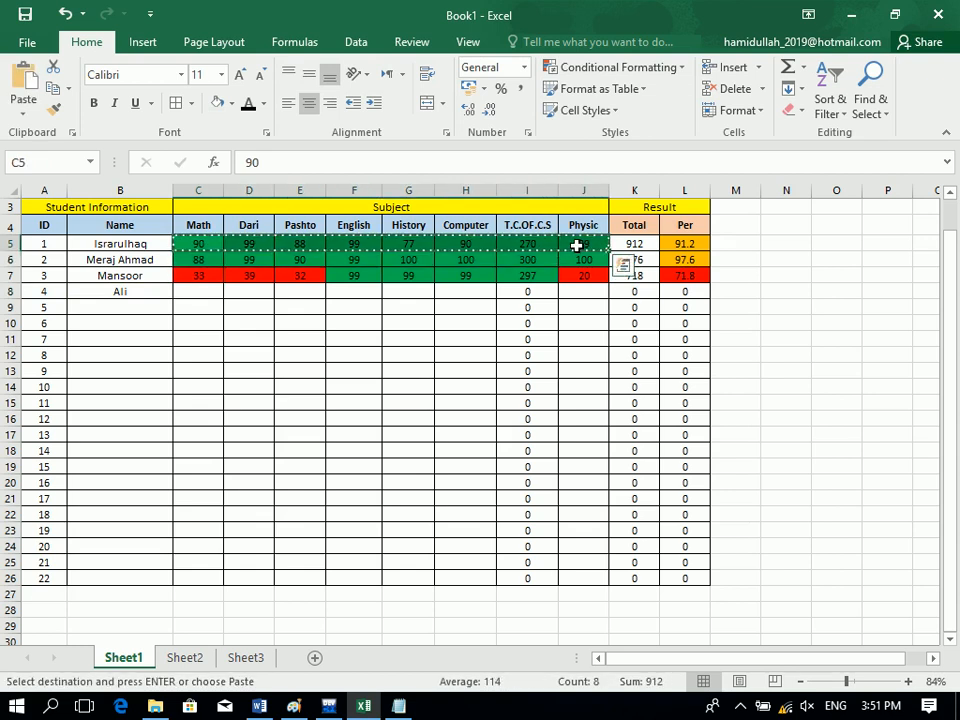
drag(490, 291, 195, 291)
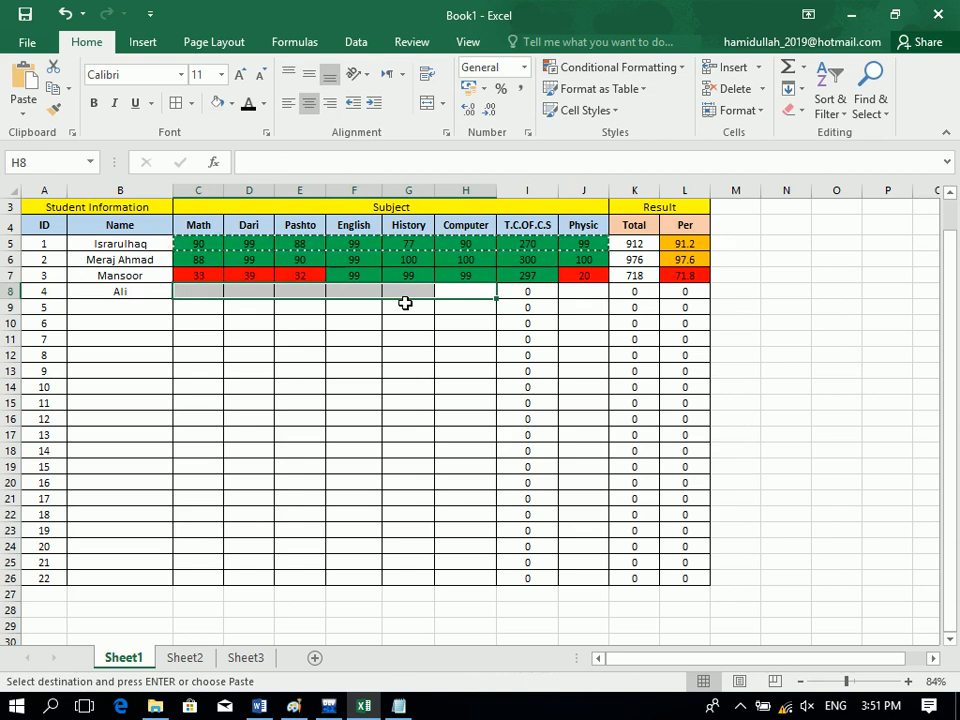
drag(566, 291, 203, 291)
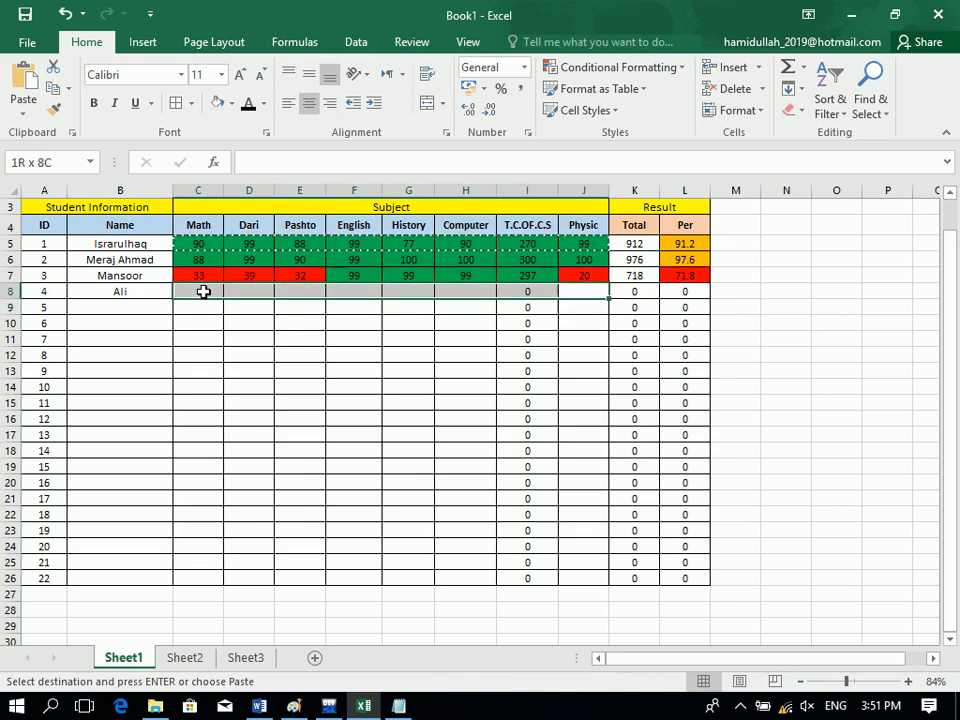
key(ctrl+v)
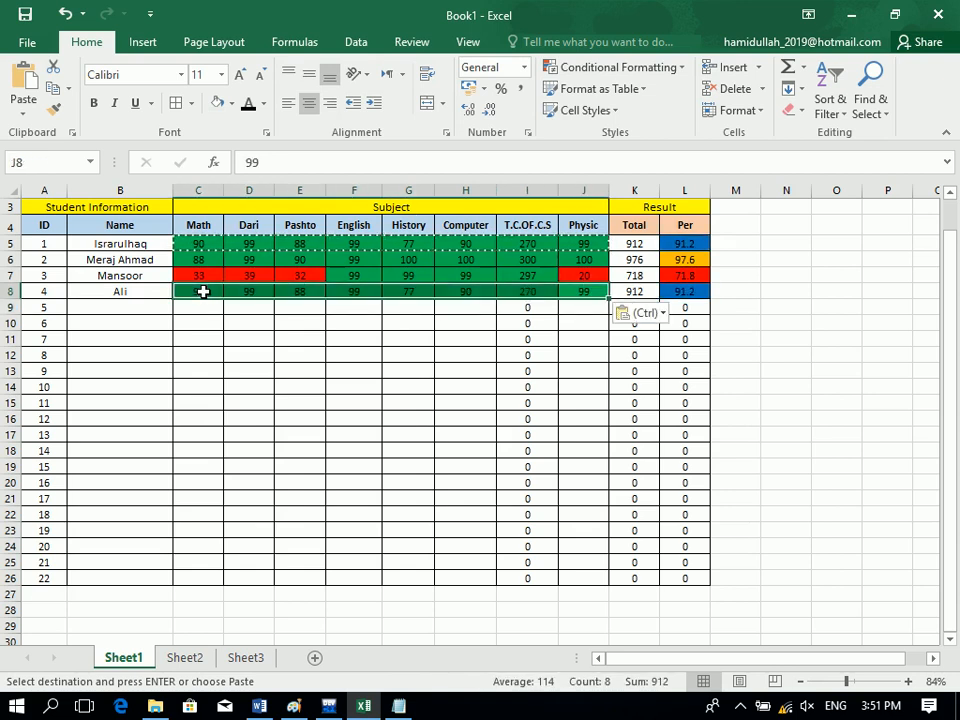
click(686, 243)
click(685, 291)
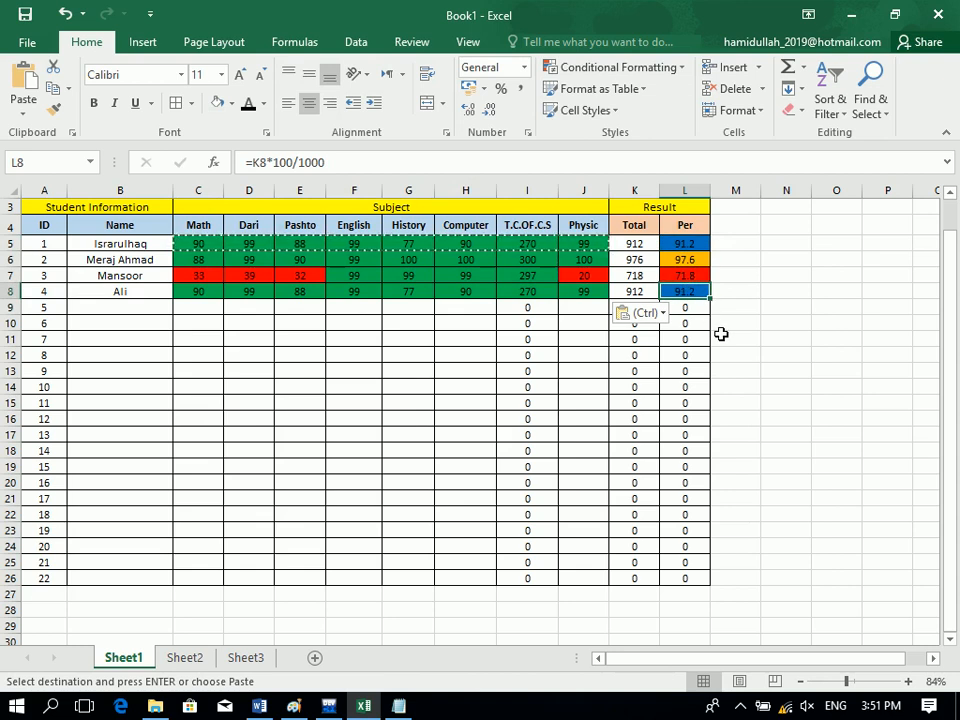
Try a Unique values rule on a single cell, then cancel it.
click(663, 79)
mouse_move(677, 103)
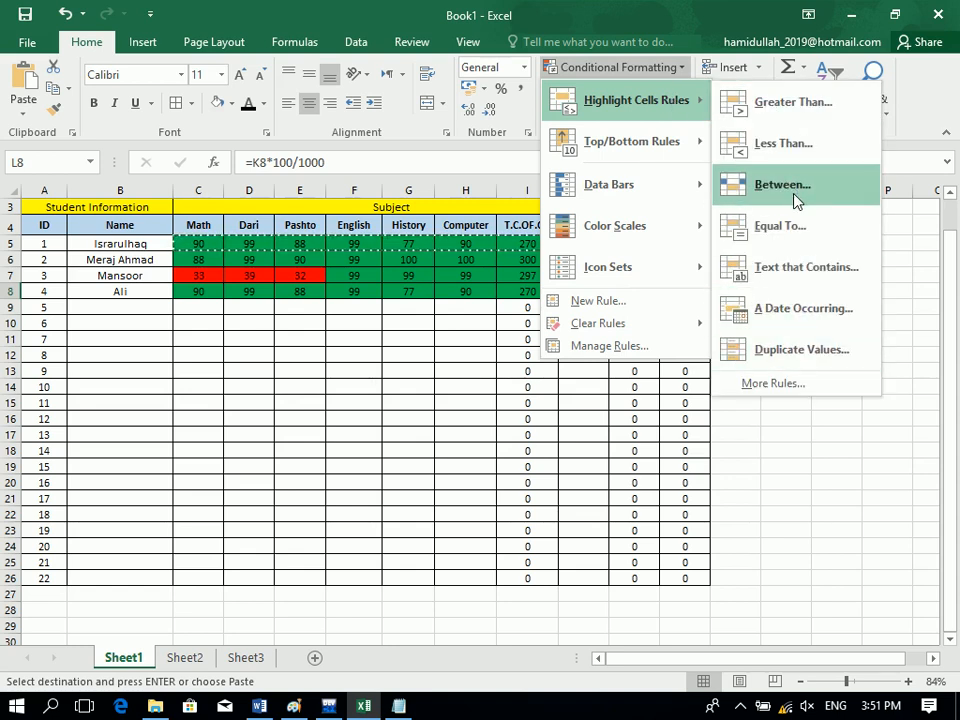
click(806, 349)
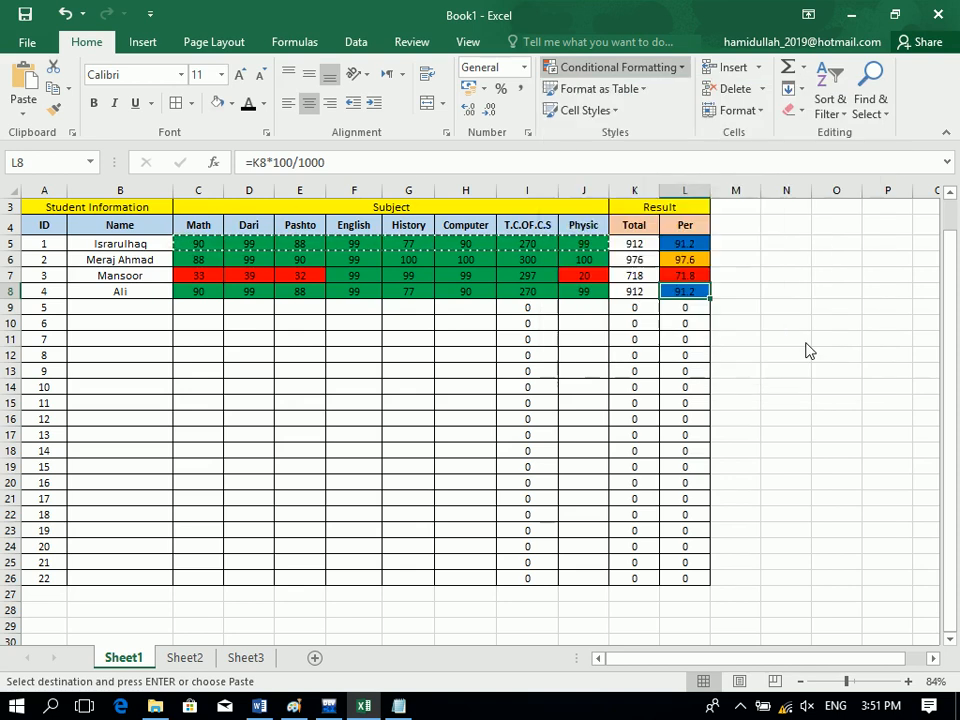
click(603, 217)
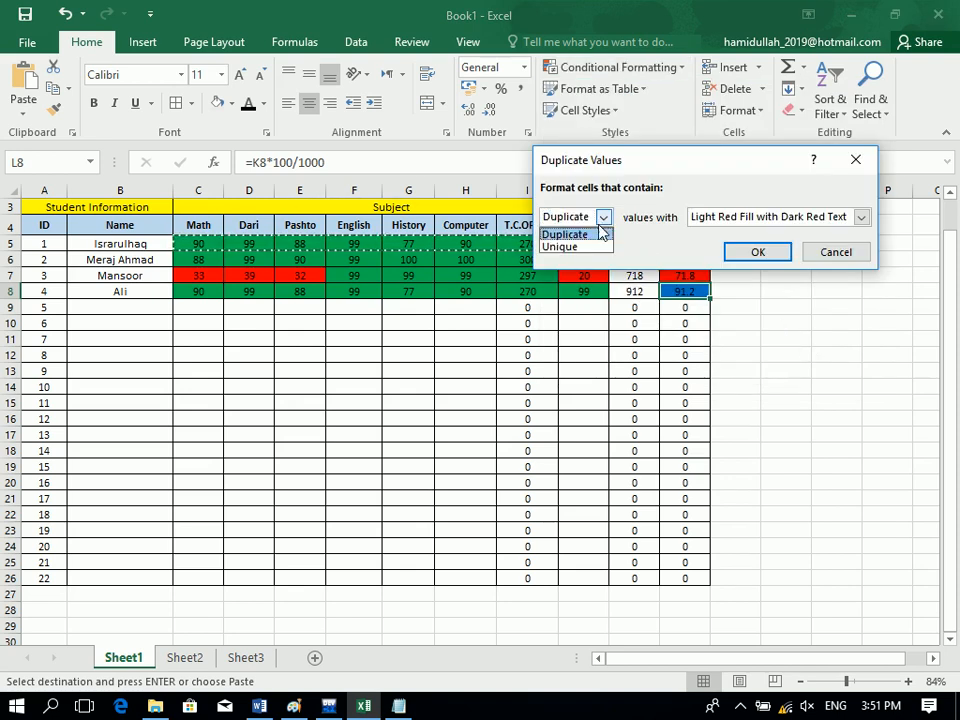
click(585, 247)
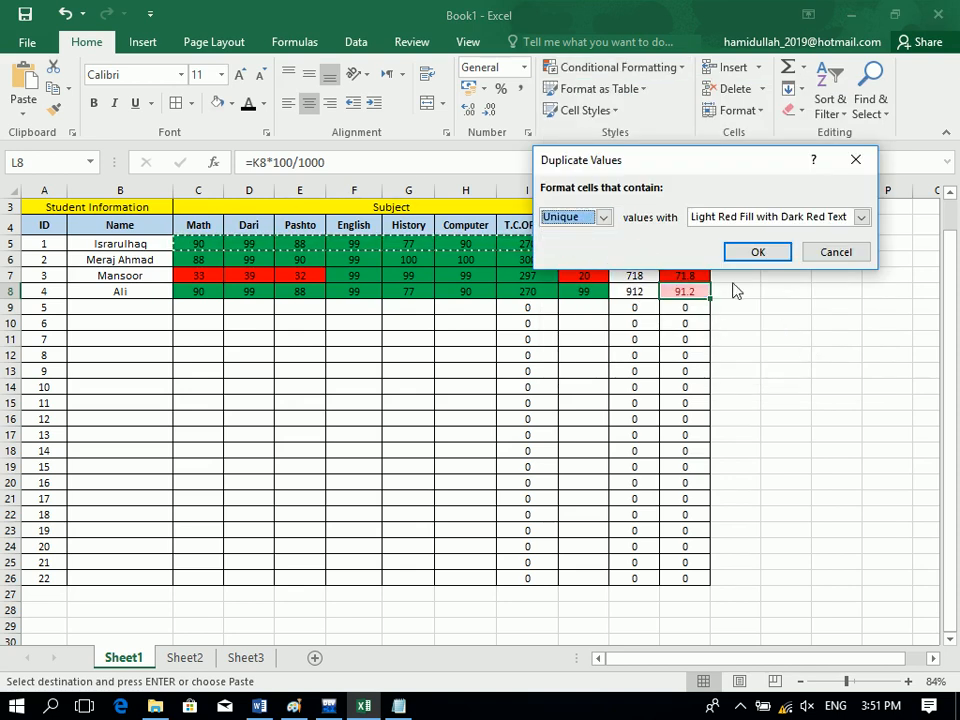
click(842, 256)
Set up a Unique values rule with a red custom fill on L5:L26, then dismiss it.
drag(672, 243, 677, 579)
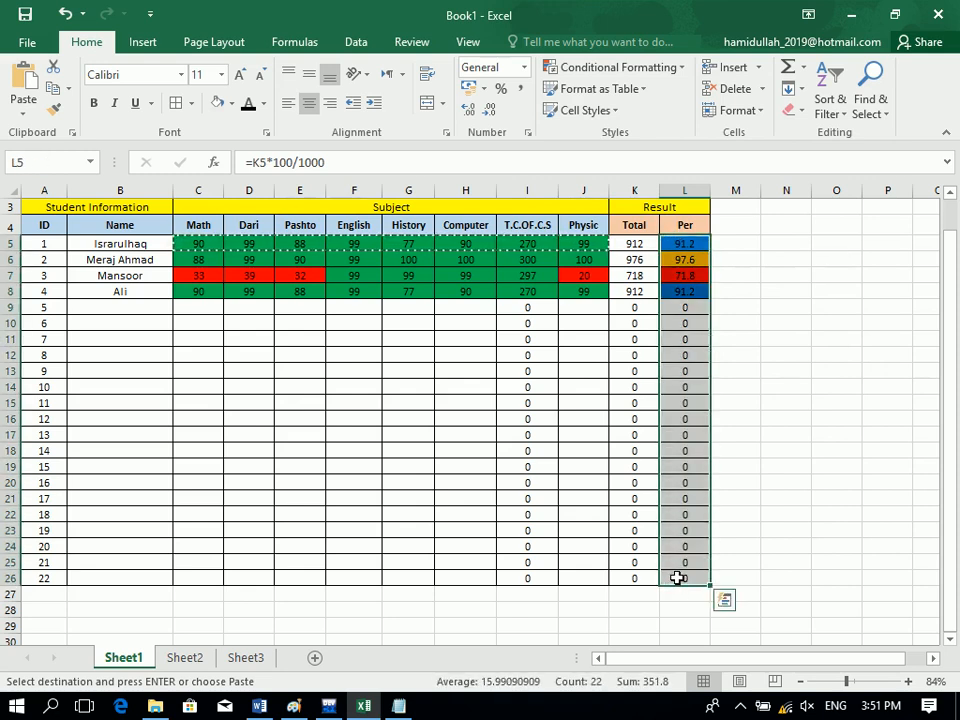
click(660, 67)
mouse_move(668, 102)
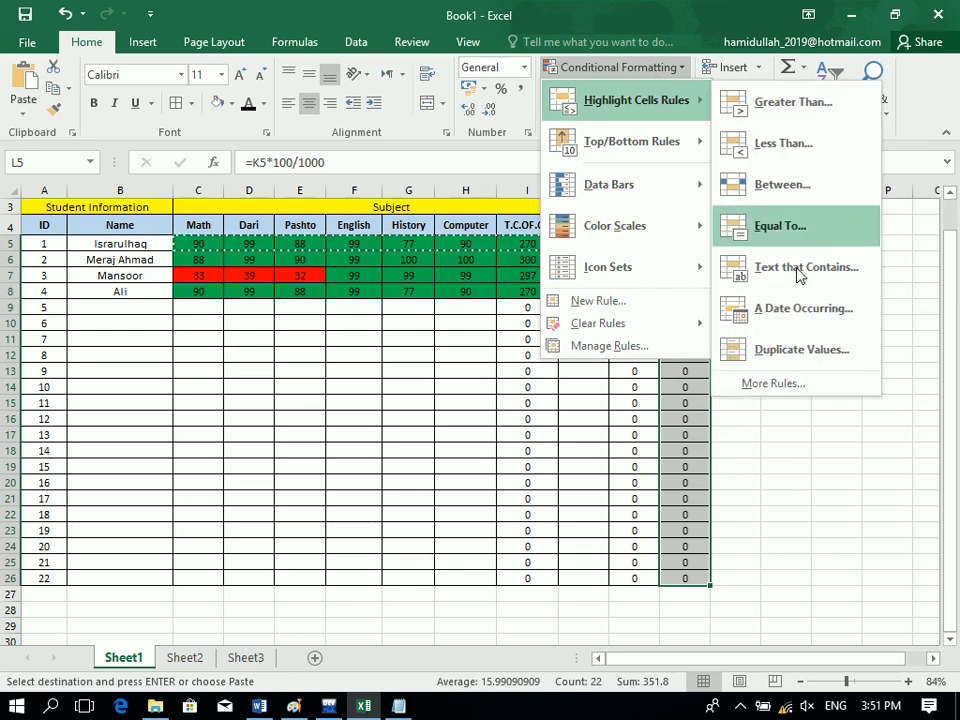
click(799, 354)
click(603, 217)
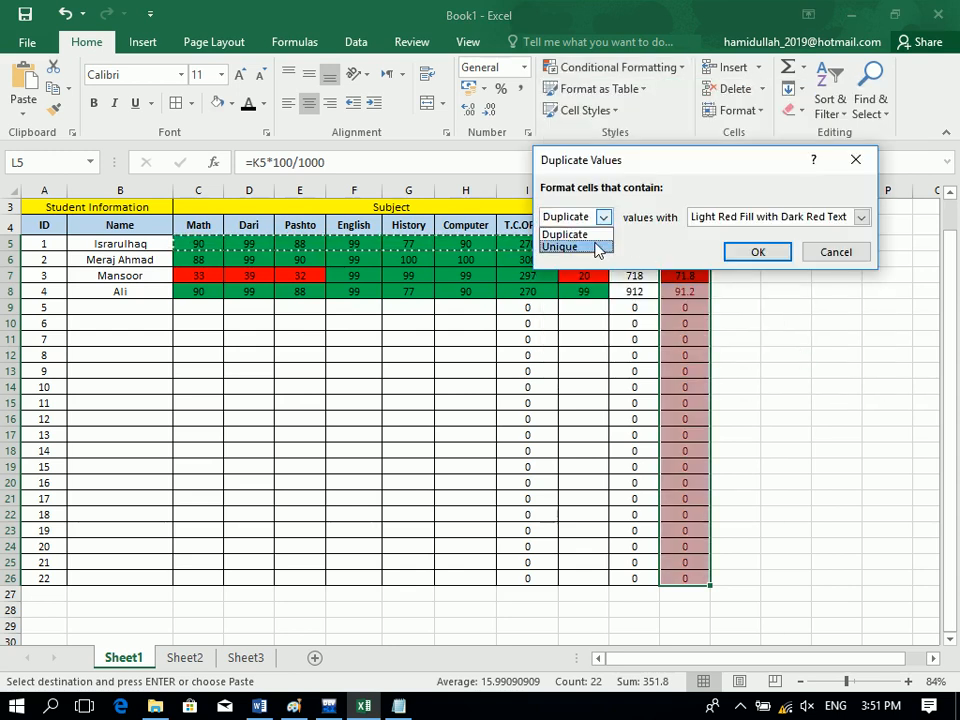
click(600, 242)
drag(655, 163, 311, 358)
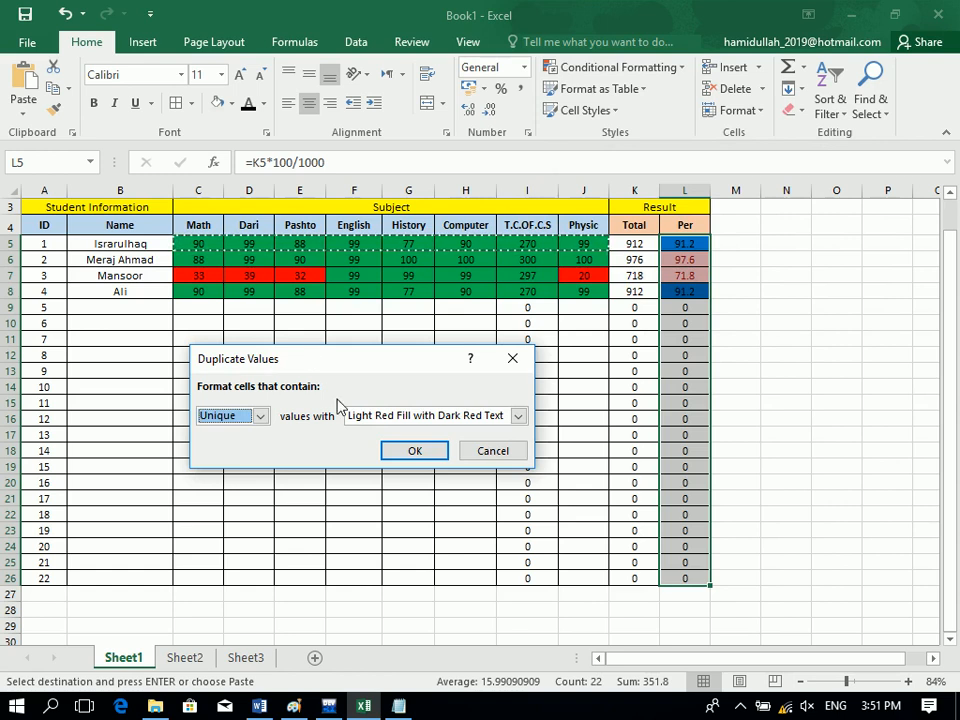
click(518, 415)
click(392, 507)
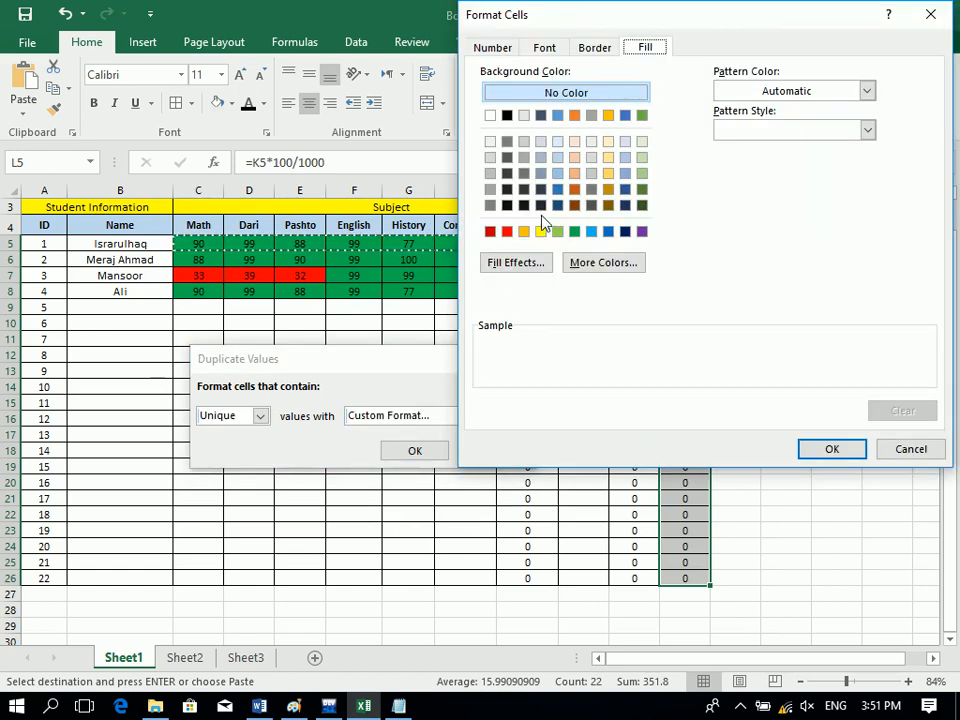
click(507, 232)
click(826, 452)
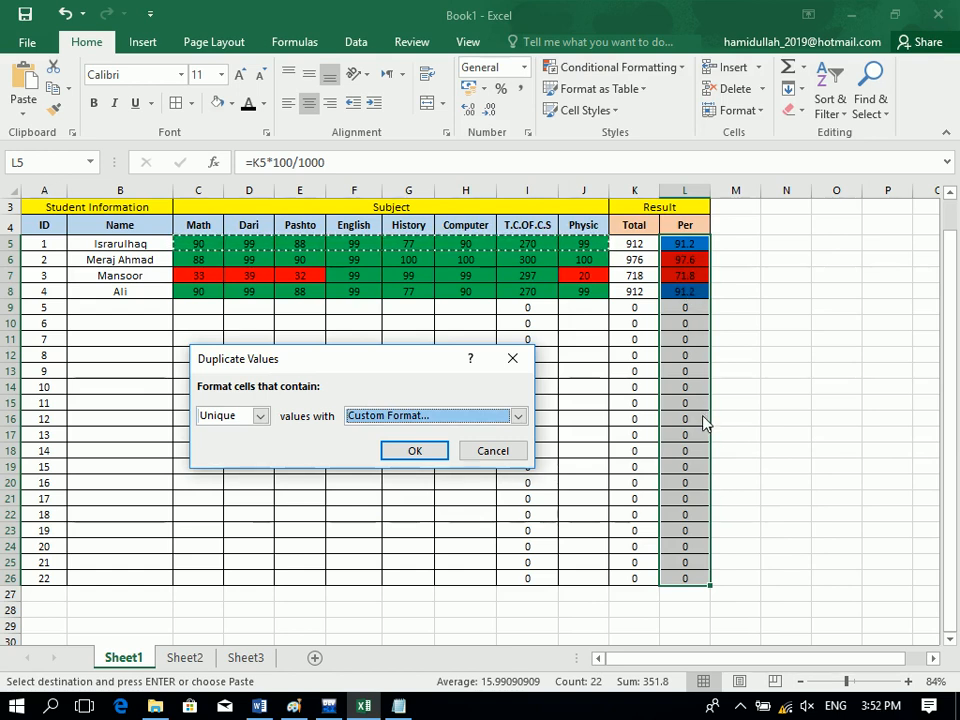
click(519, 456)
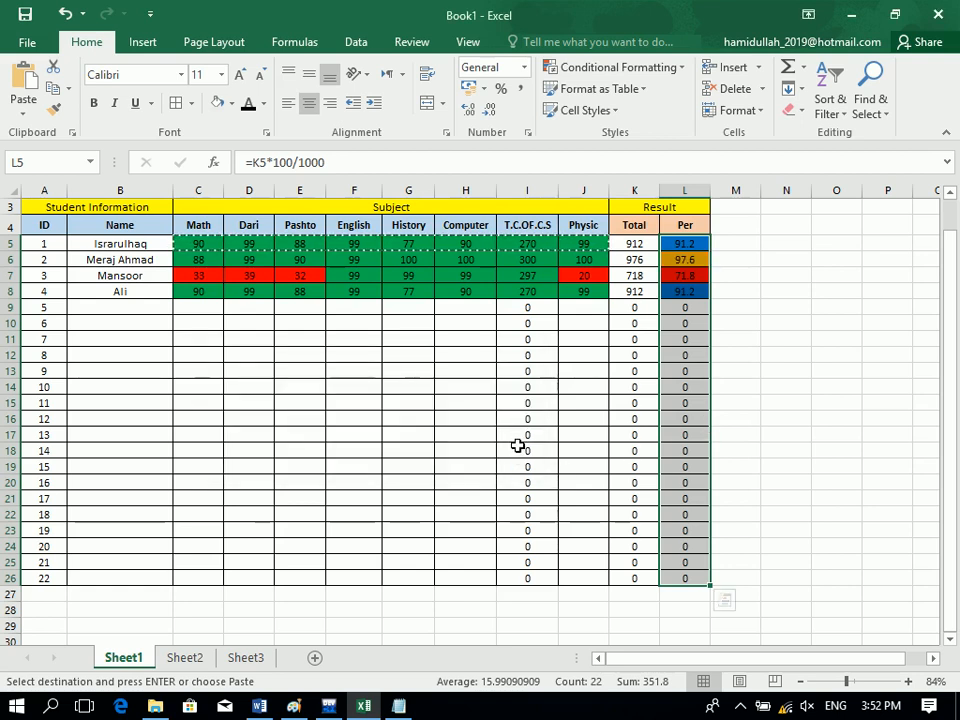
click(604, 68)
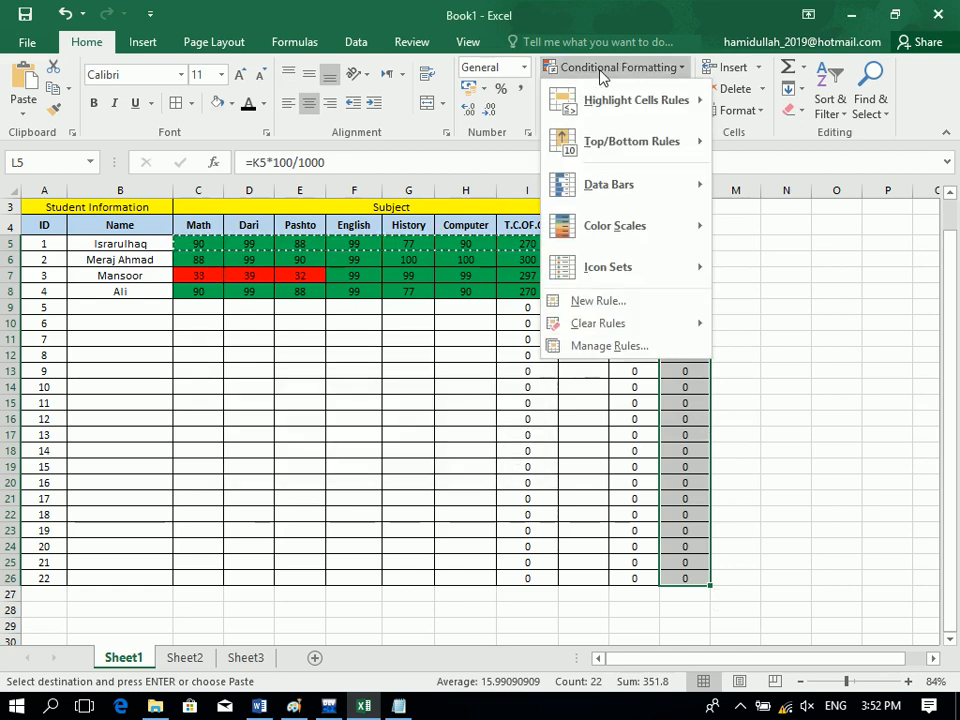
Reopen the Conditional Formatting menu to show the Highlight Cells Rules list, Greater Than through Duplicate Values.
mouse_move(686, 110)
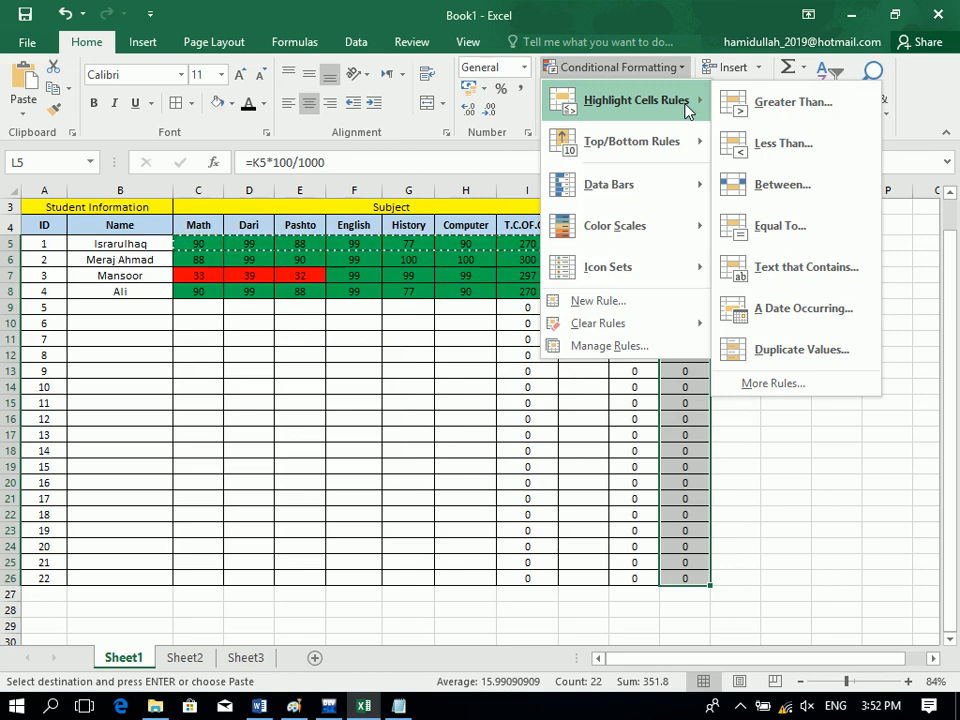
key(Escape)
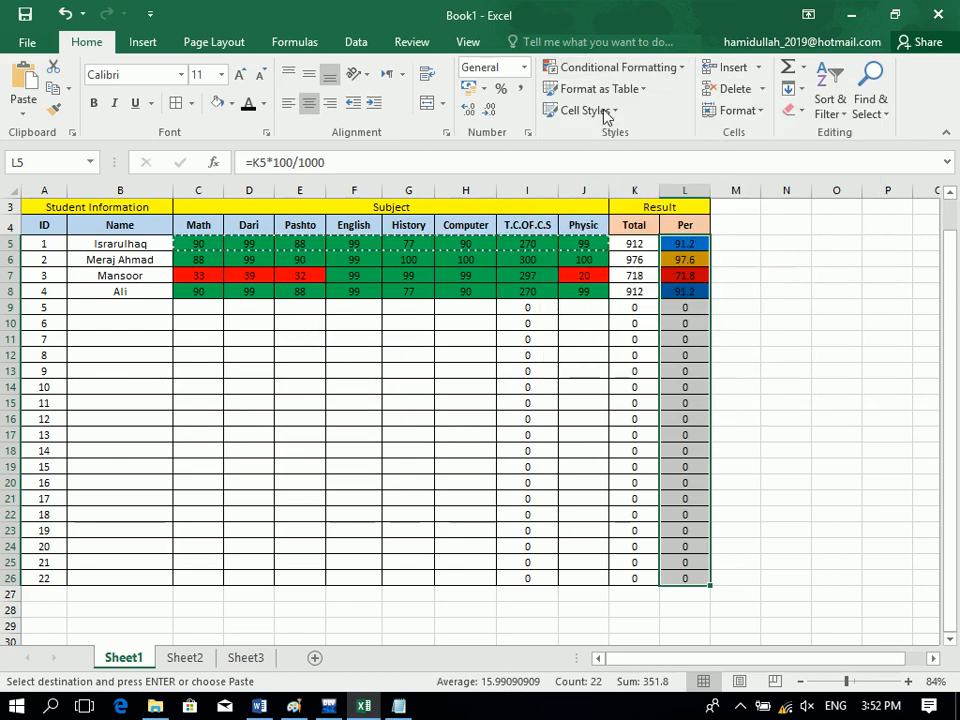
click(604, 68)
key(Escape)
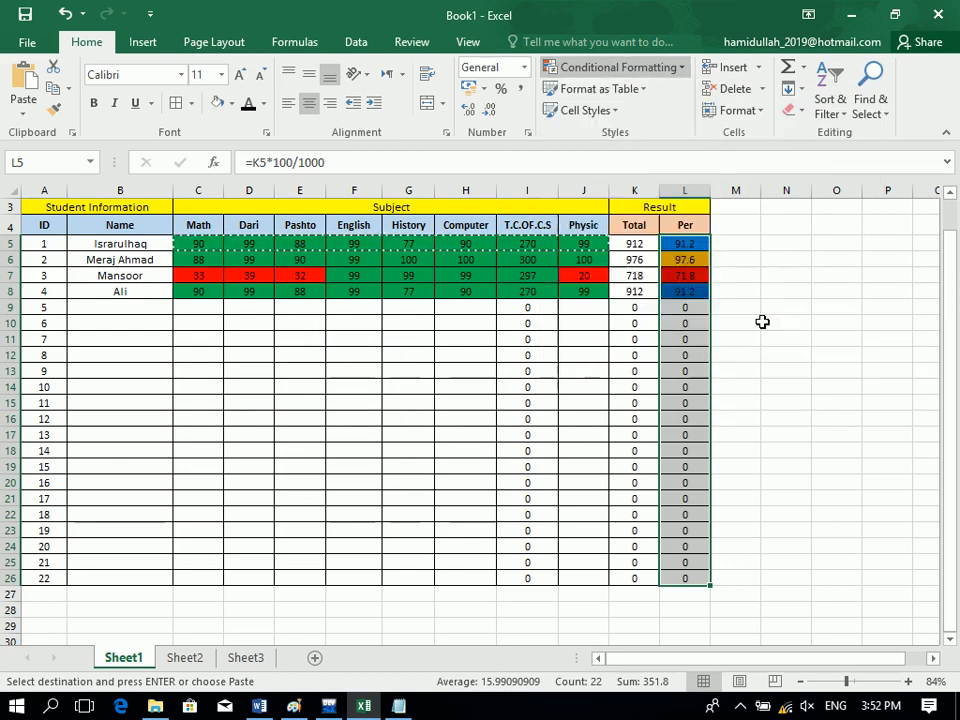
click(660, 70)
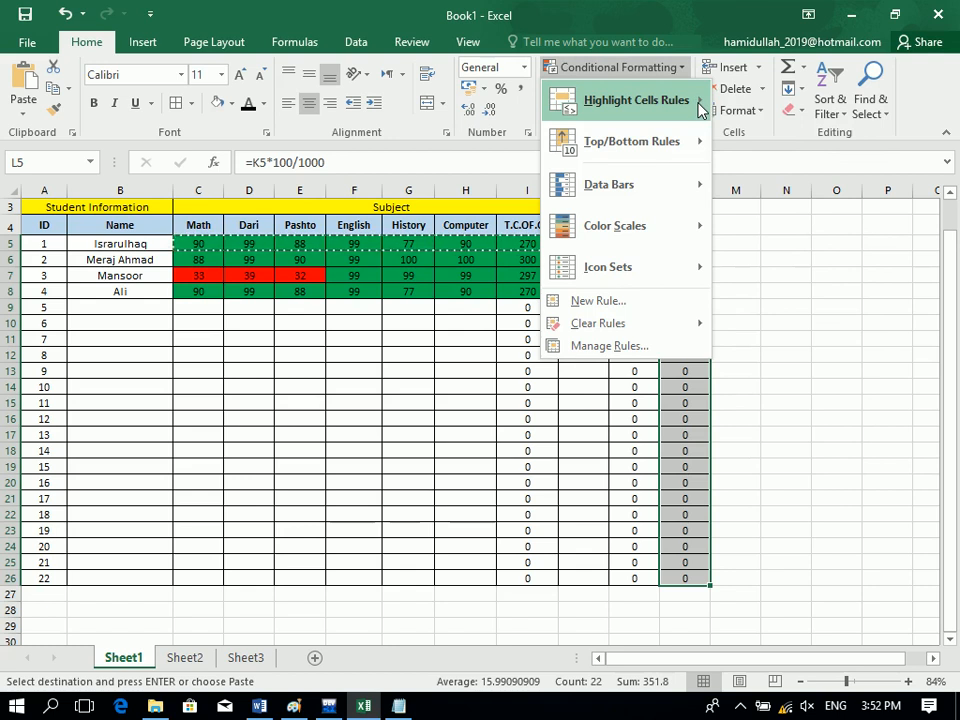
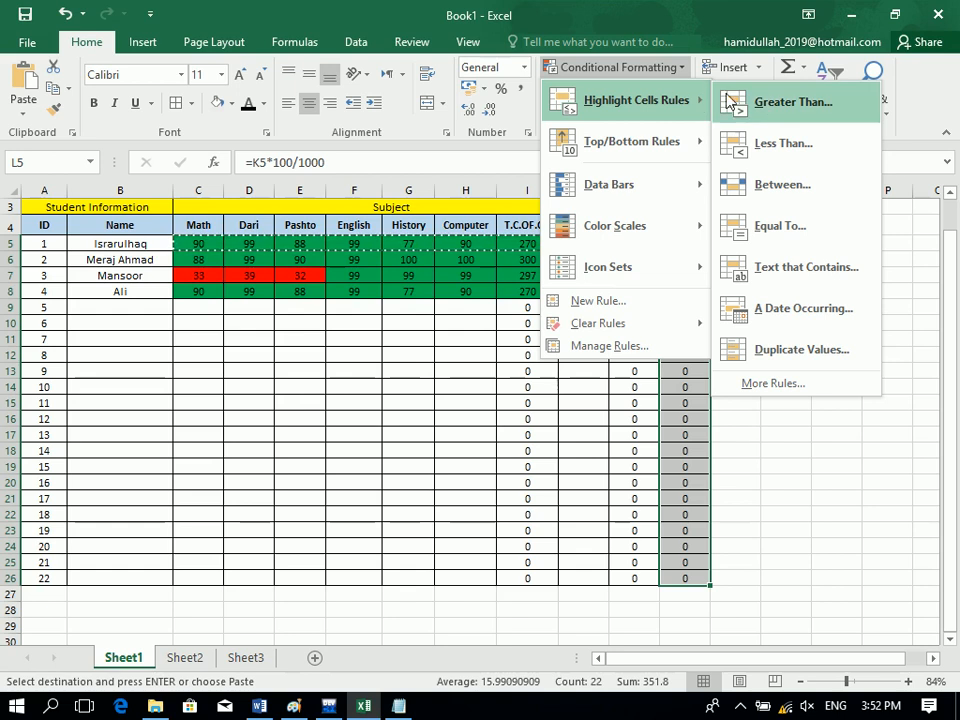
Add a Between rule for 90 to 95 with a blue custom fill, highlighting both 91.2 cells.
click(782, 183)
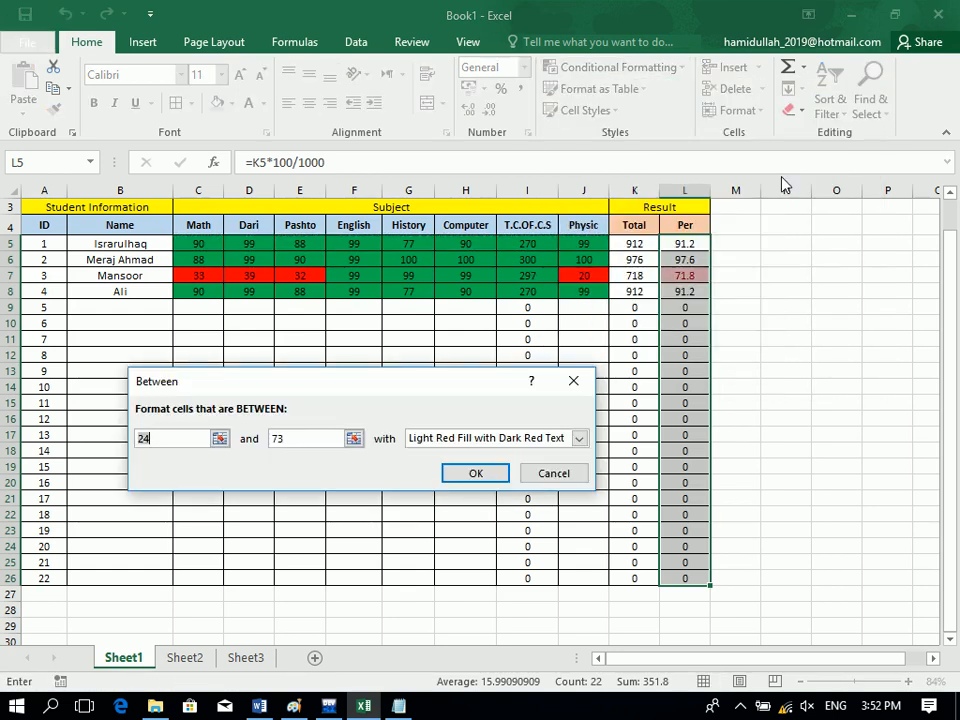
text(90)
key(Tab)
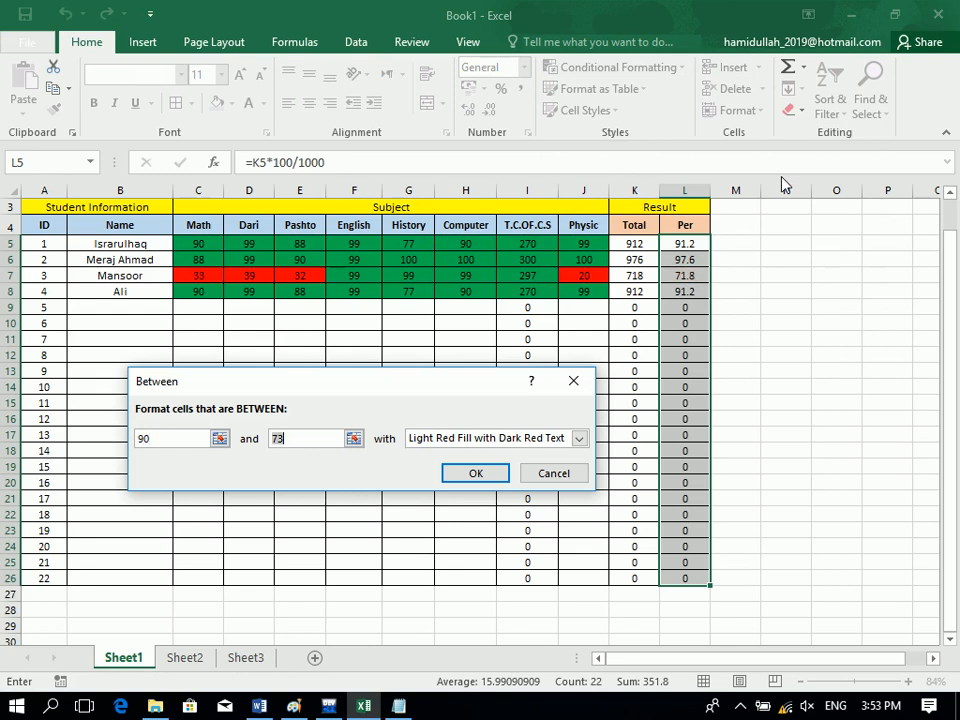
text(95)
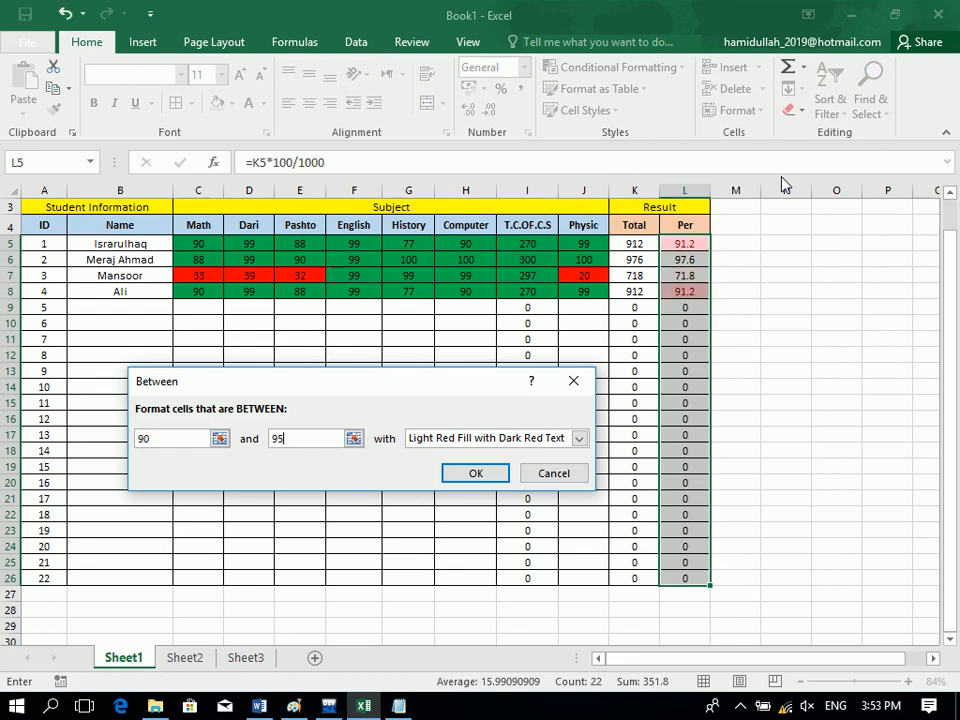
click(483, 444)
click(490, 527)
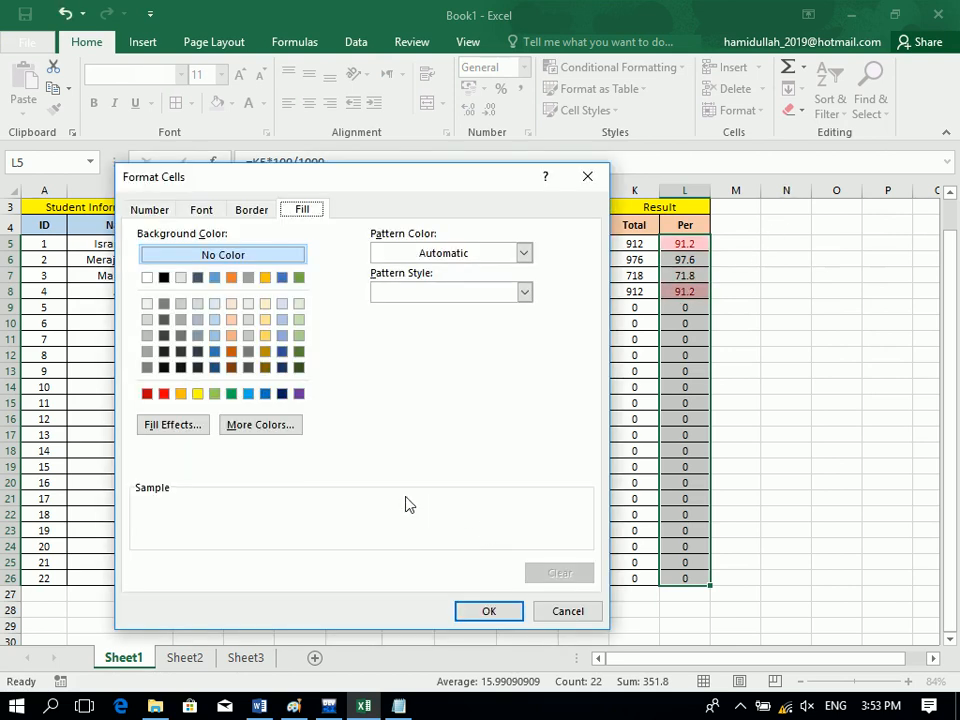
click(262, 394)
click(489, 611)
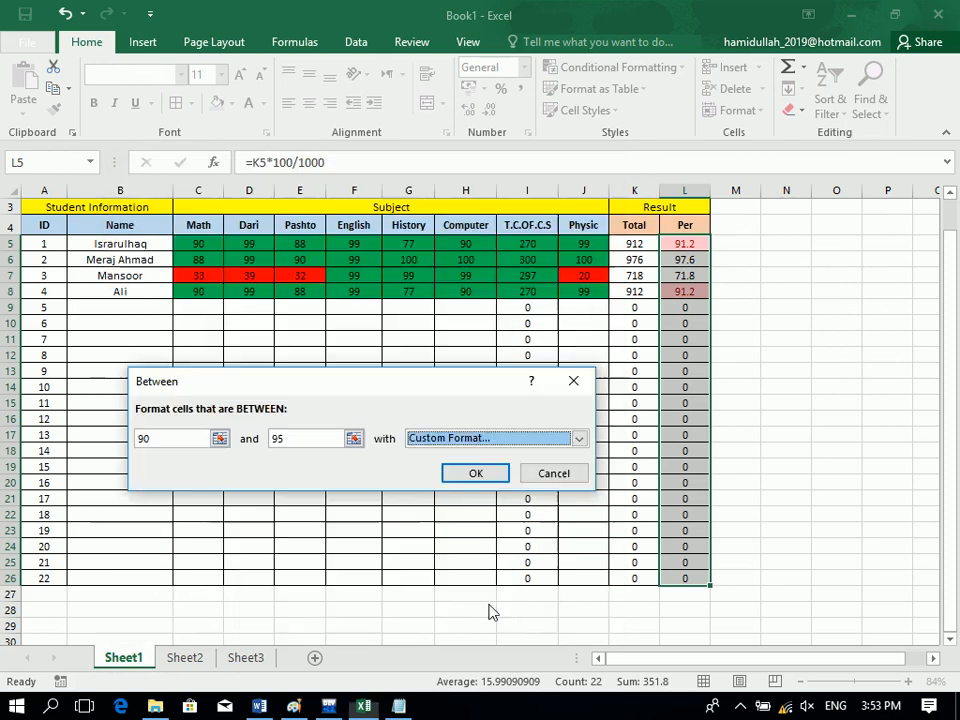
click(492, 473)
click(641, 68)
Add a Between rule for 96 to 100 with a gold custom fill, highlighting 97.6.
mouse_move(645, 100)
click(788, 189)
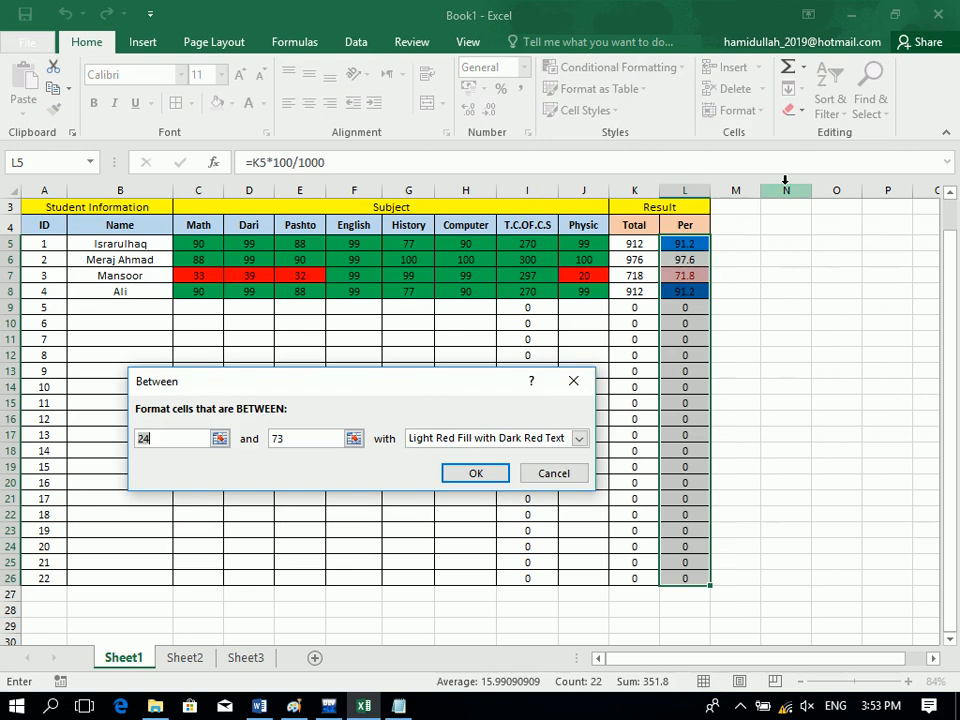
text(96)
key(Tab)
text(100)
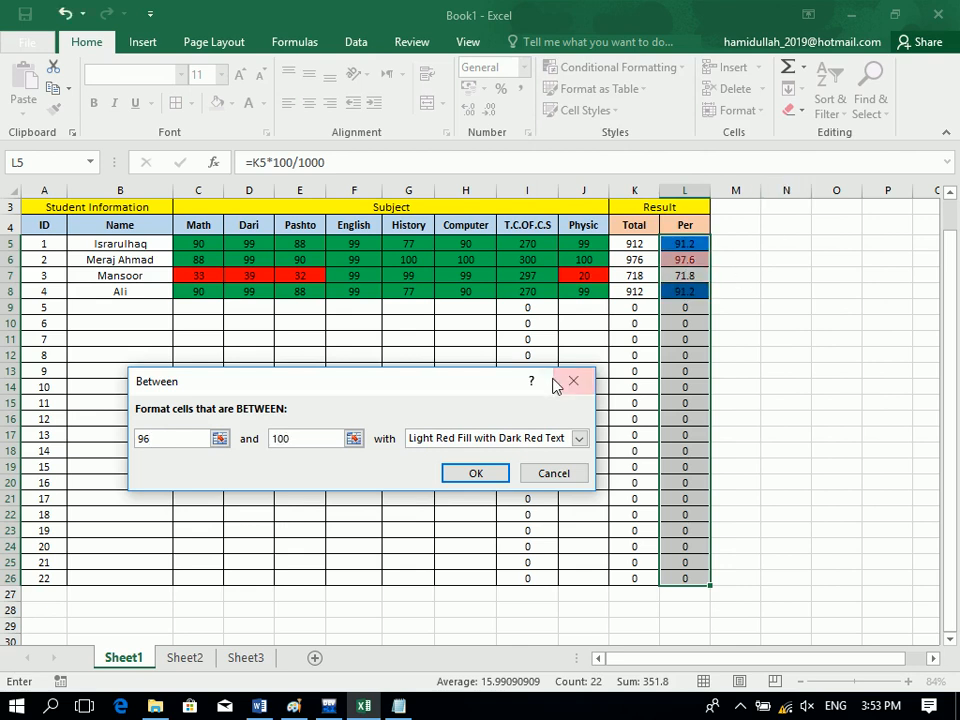
click(551, 439)
click(502, 528)
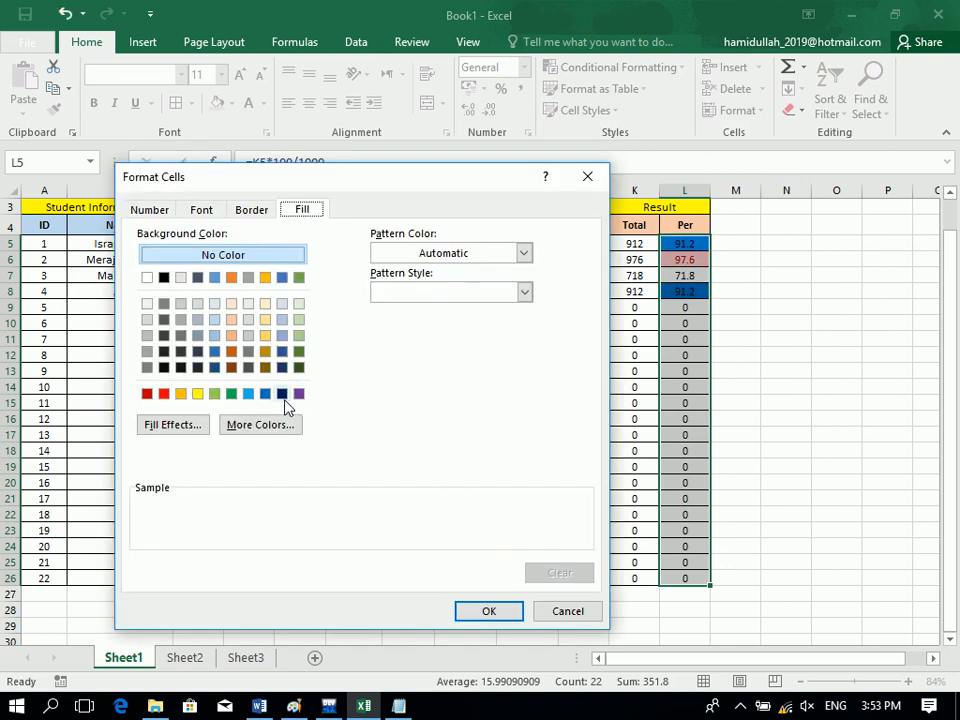
click(181, 394)
click(505, 619)
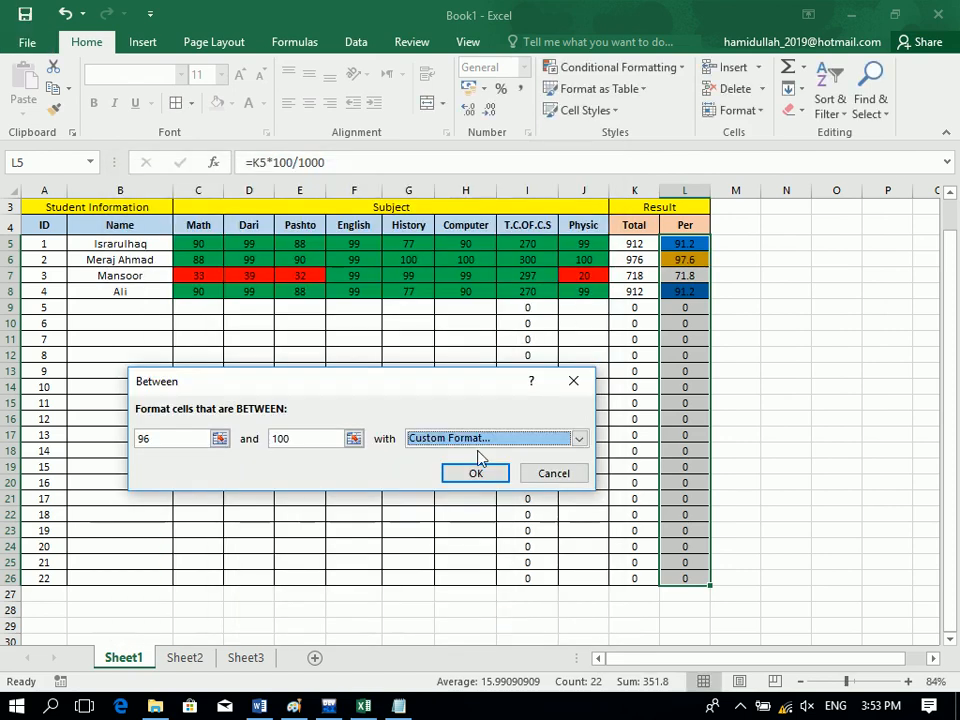
click(476, 474)
click(255, 430)
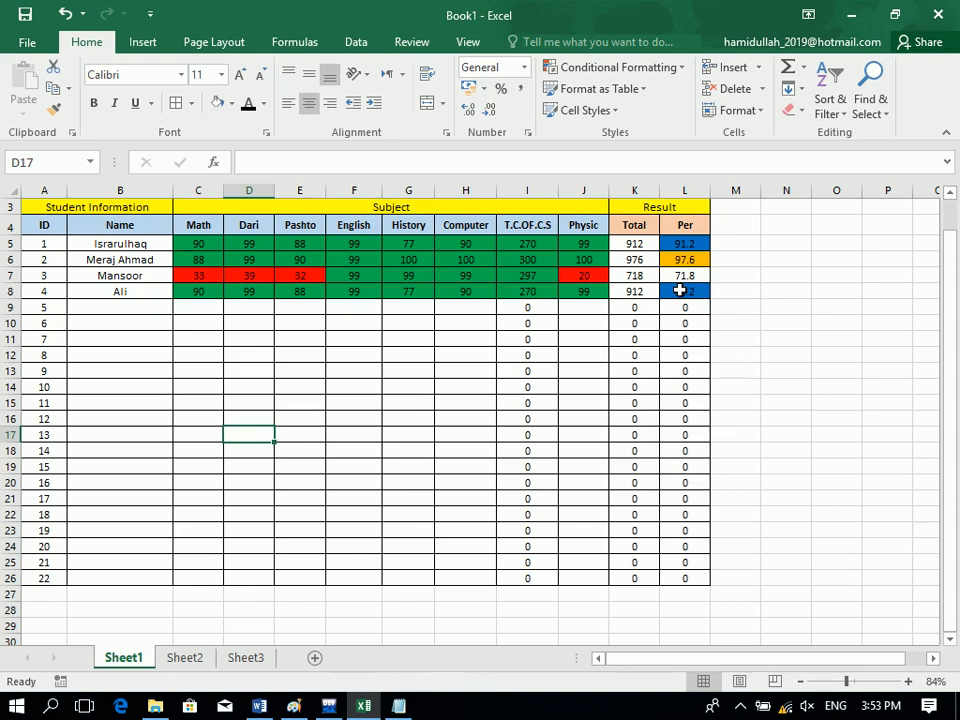
Switch to Sheet2 and look over the search form cells and the student name list.
click(184, 657)
click(143, 455)
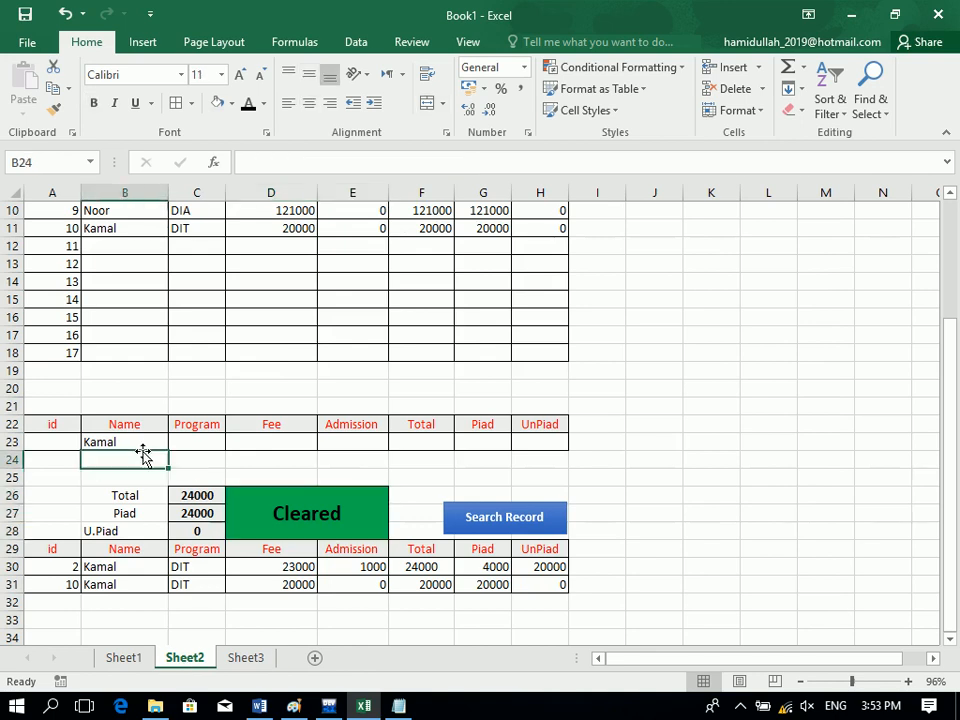
click(274, 446)
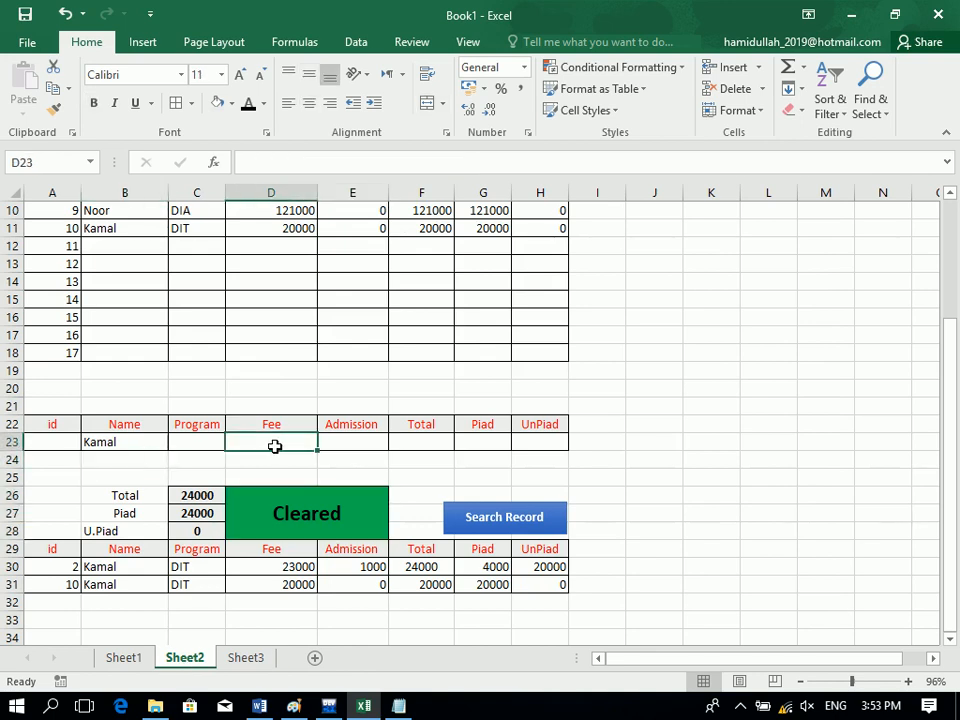
click(100, 444)
click(126, 226)
shift+click(128, 216)
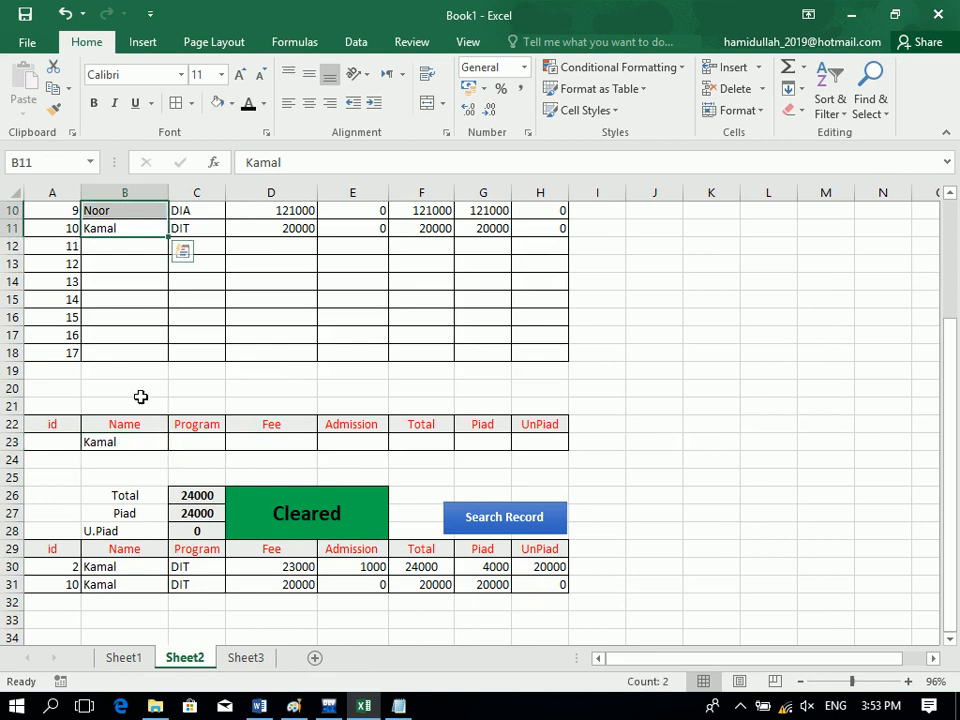
Enter a student's name in B23 and run Search Record to list their two DIA records.
click(118, 443)
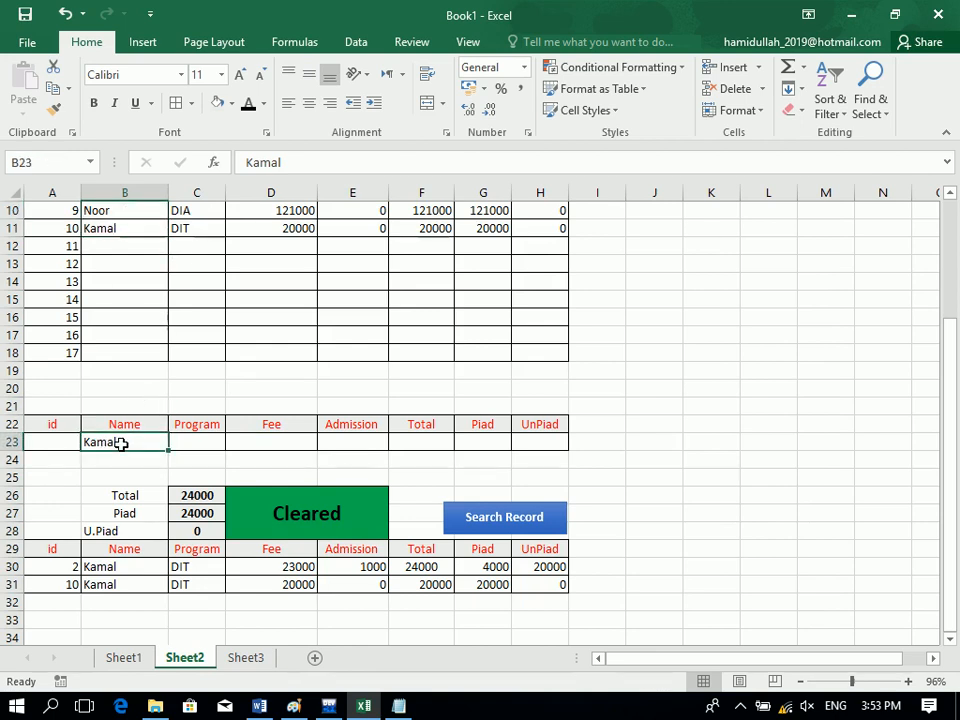
text(Noor)
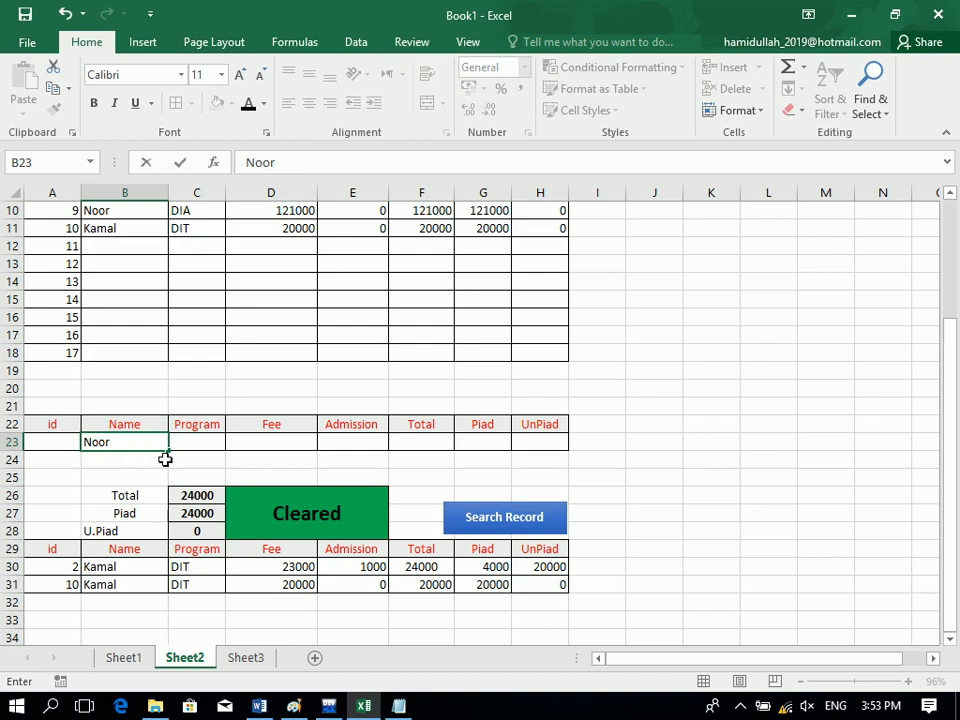
click(518, 516)
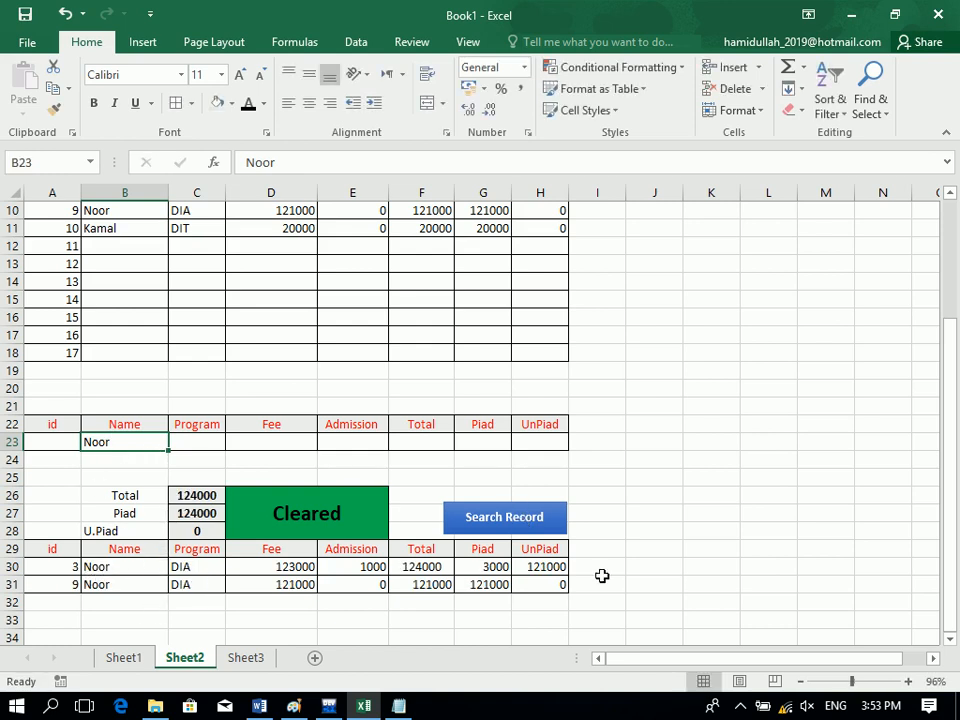
click(564, 586)
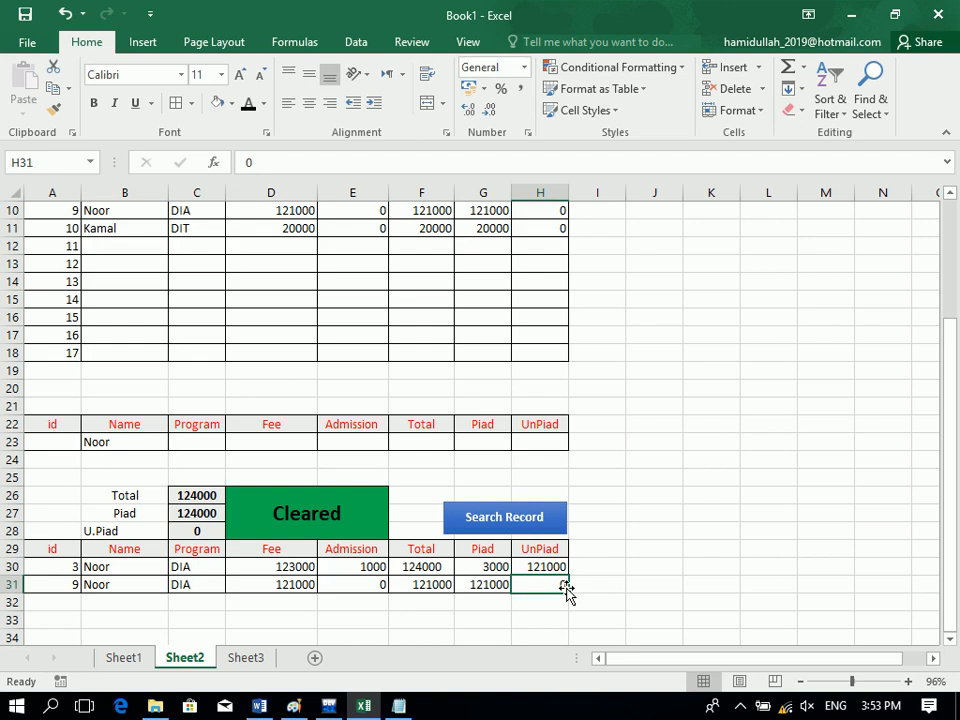
drag(197, 496, 192, 531)
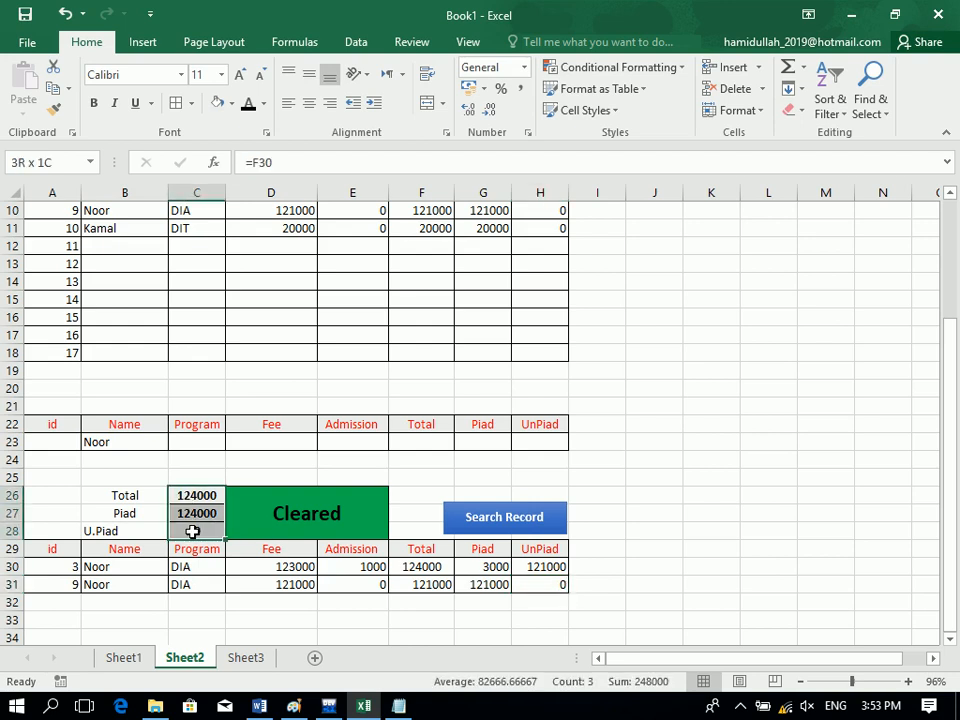
click(192, 531)
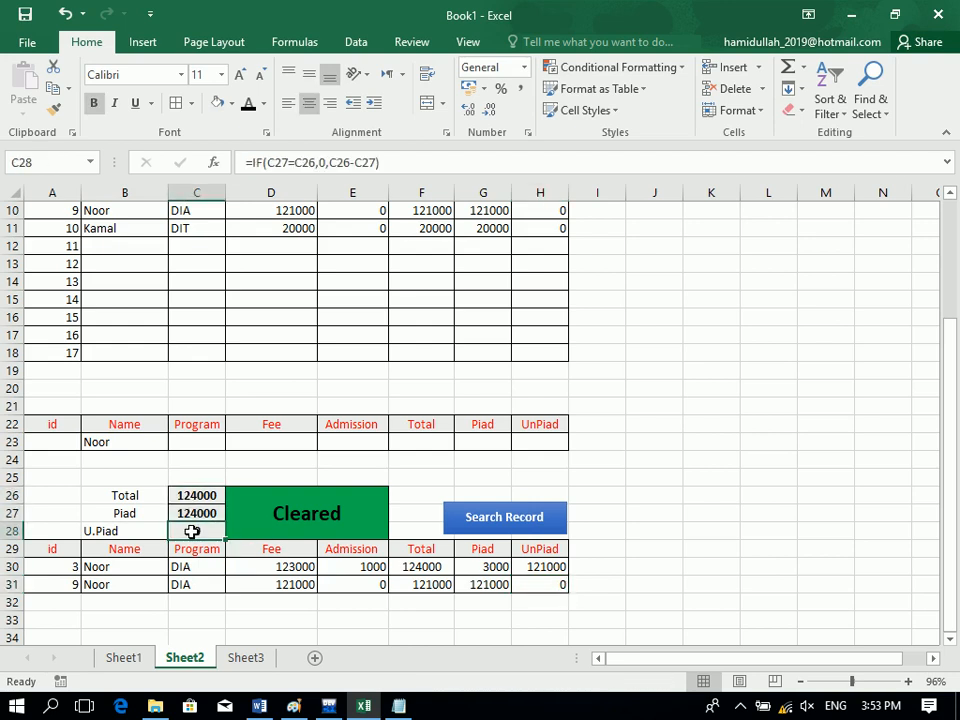
click(118, 231)
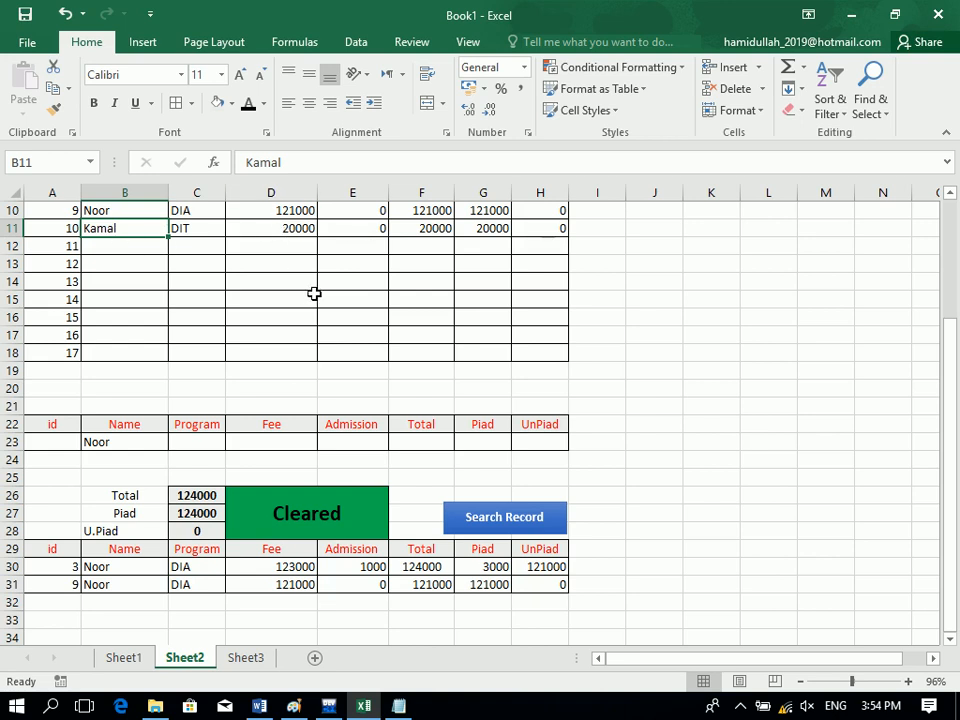
click(553, 231)
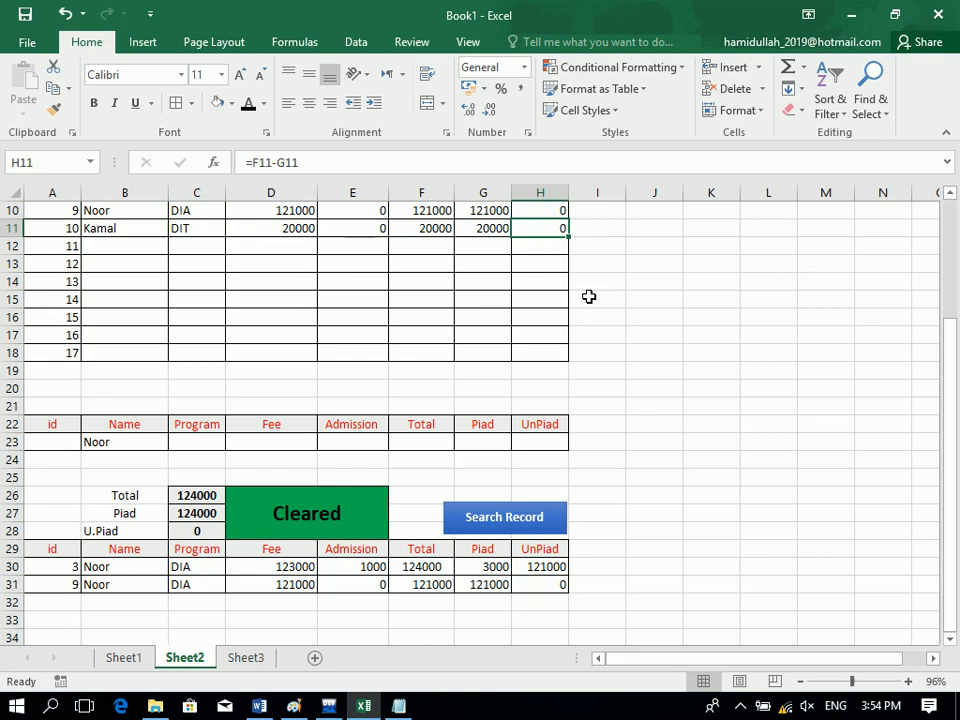
drag(542, 231, 412, 200)
click(407, 259)
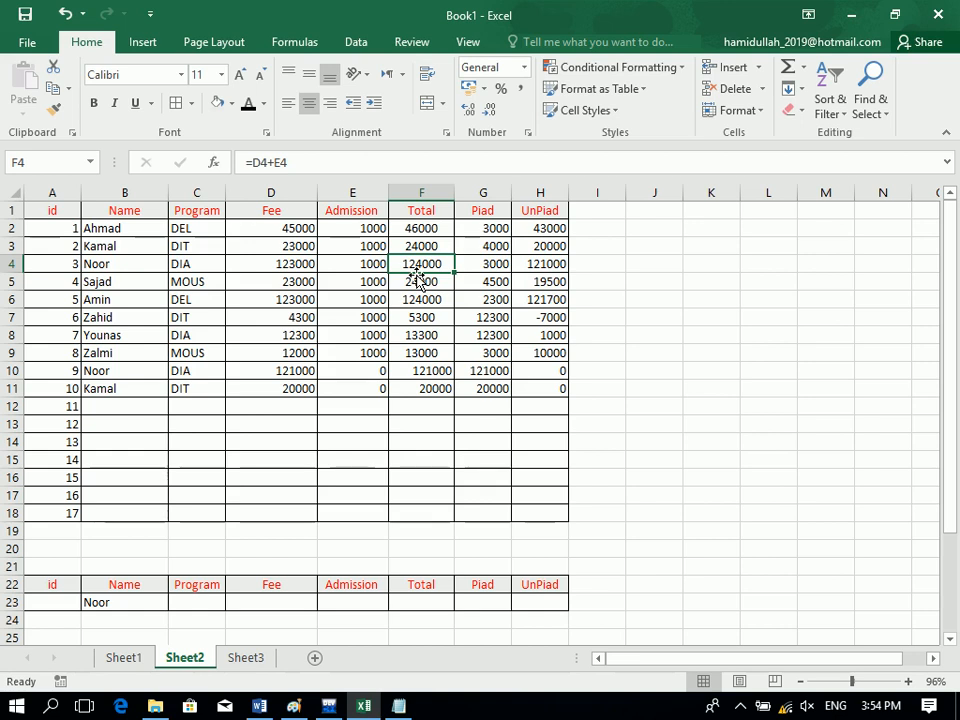
drag(418, 277, 264, 641)
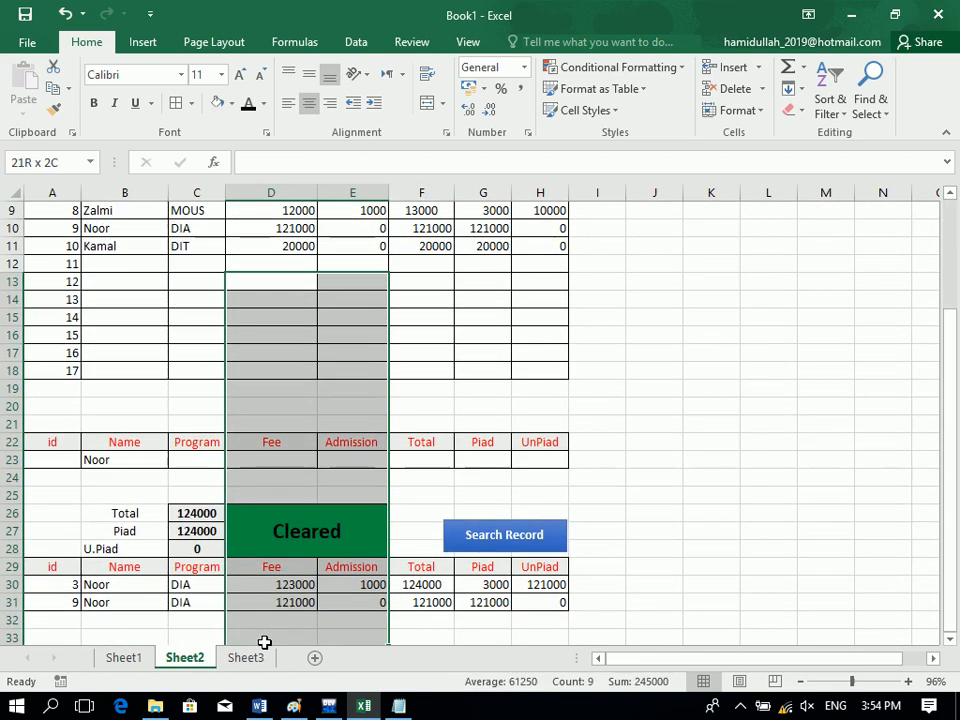
click(86, 585)
click(70, 585)
drag(154, 583, 551, 581)
click(551, 581)
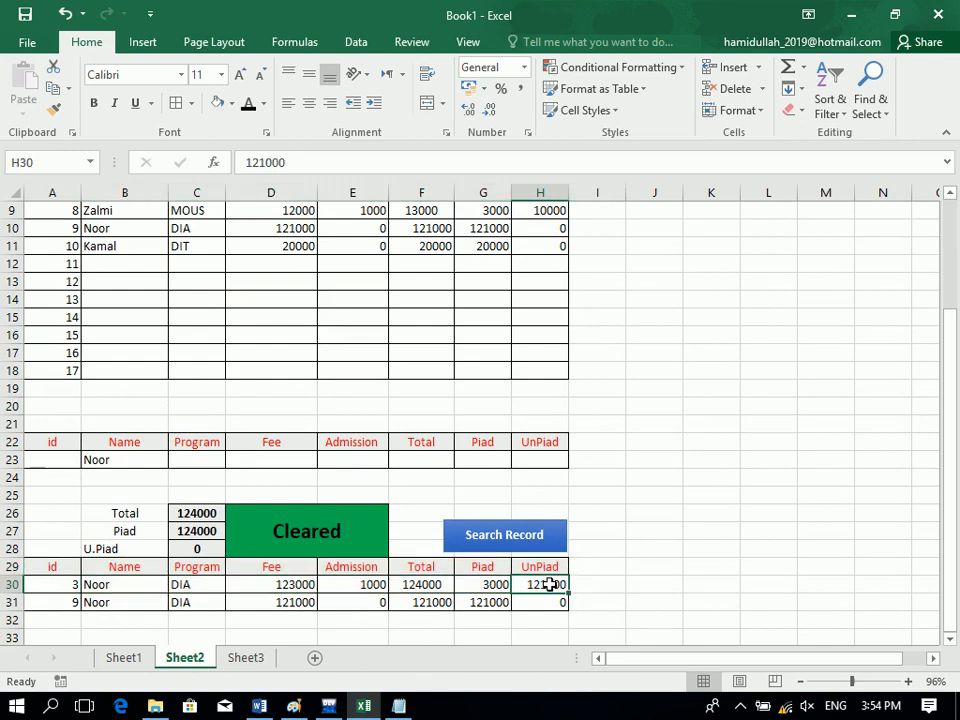
click(70, 600)
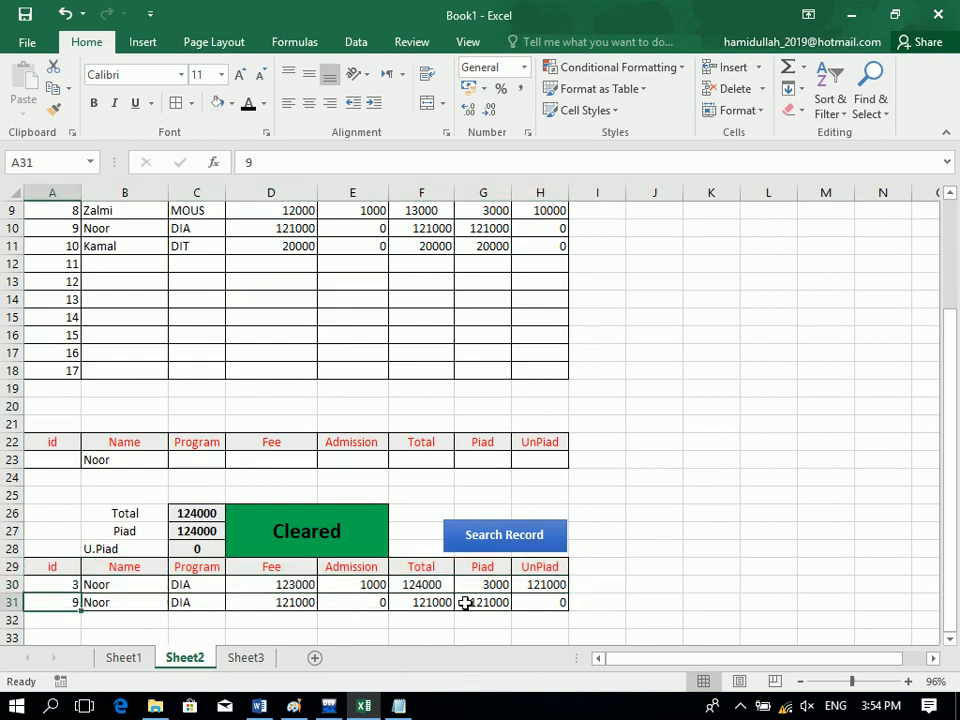
click(482, 606)
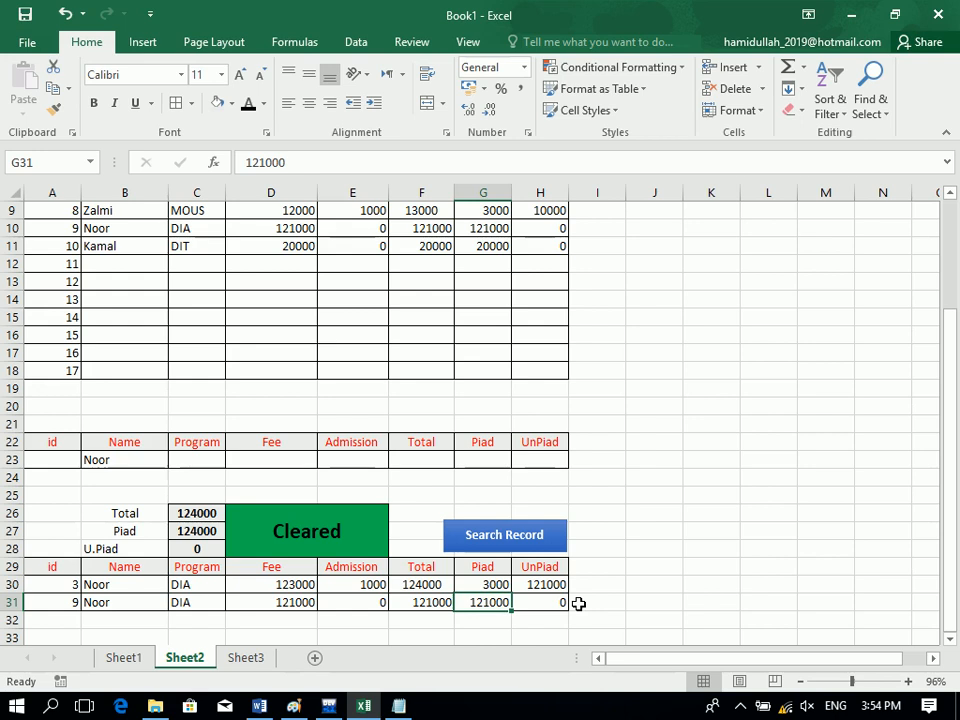